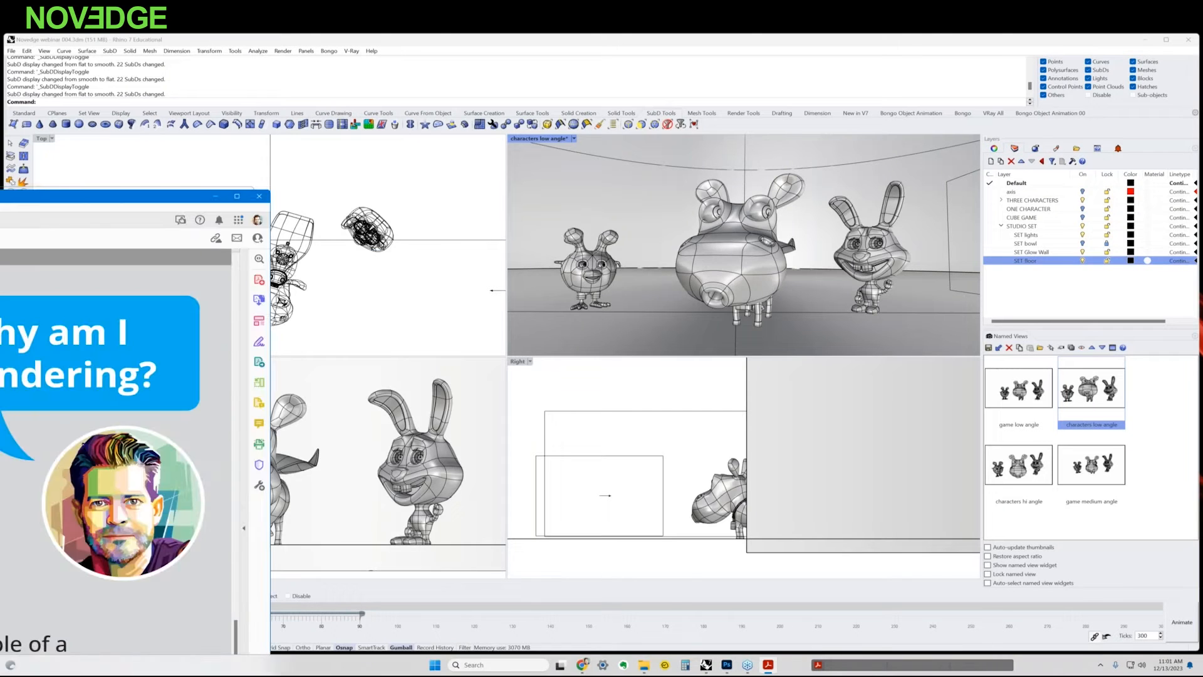
Show the PDF presentation up to the "Why am I rendering?" page, and switch back to Rhino
left_click_drag(0, 140, 660, 25)
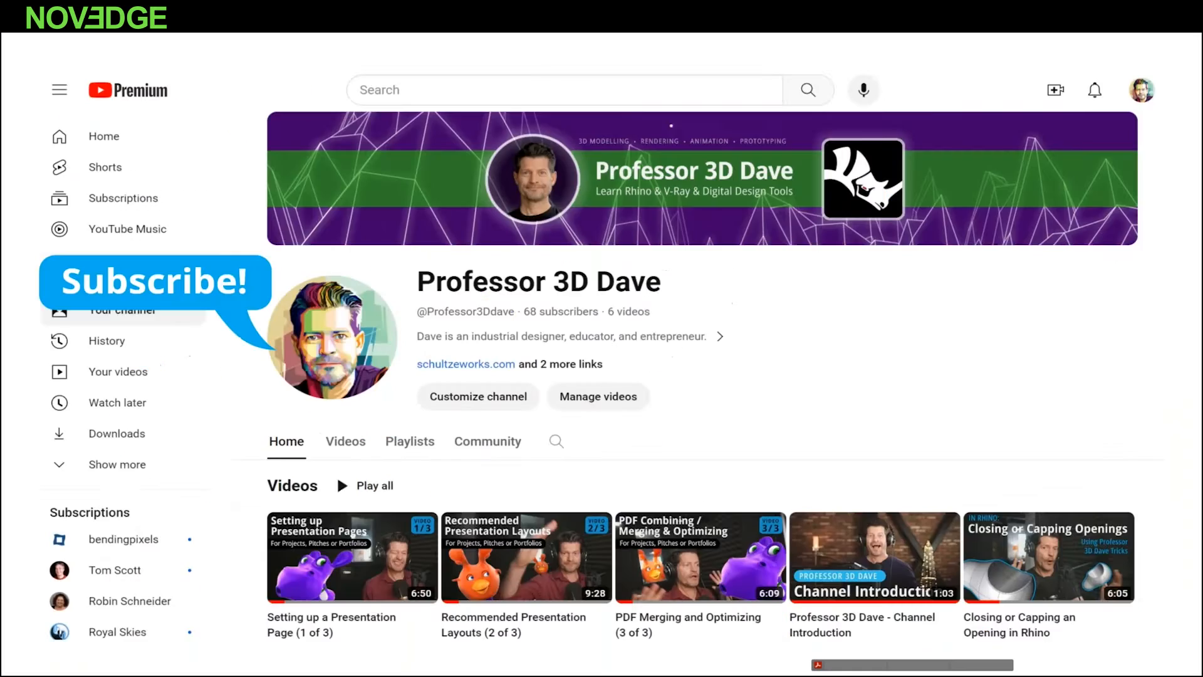
key("Left")
key("Right")
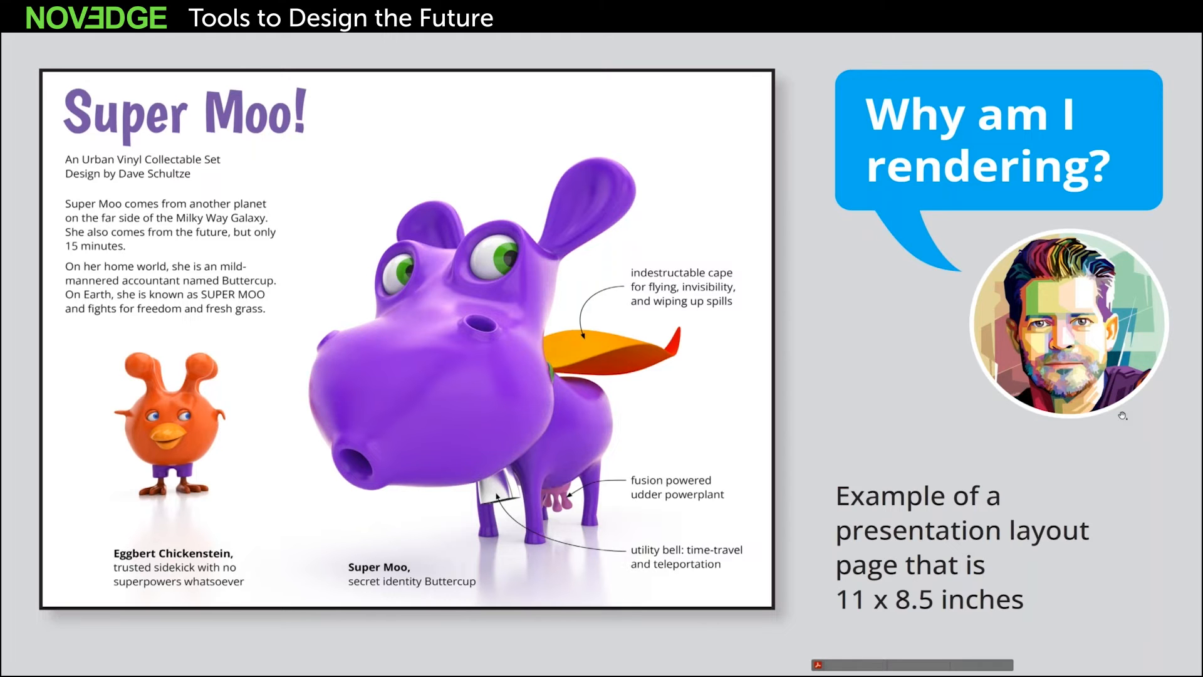
key("Escape")
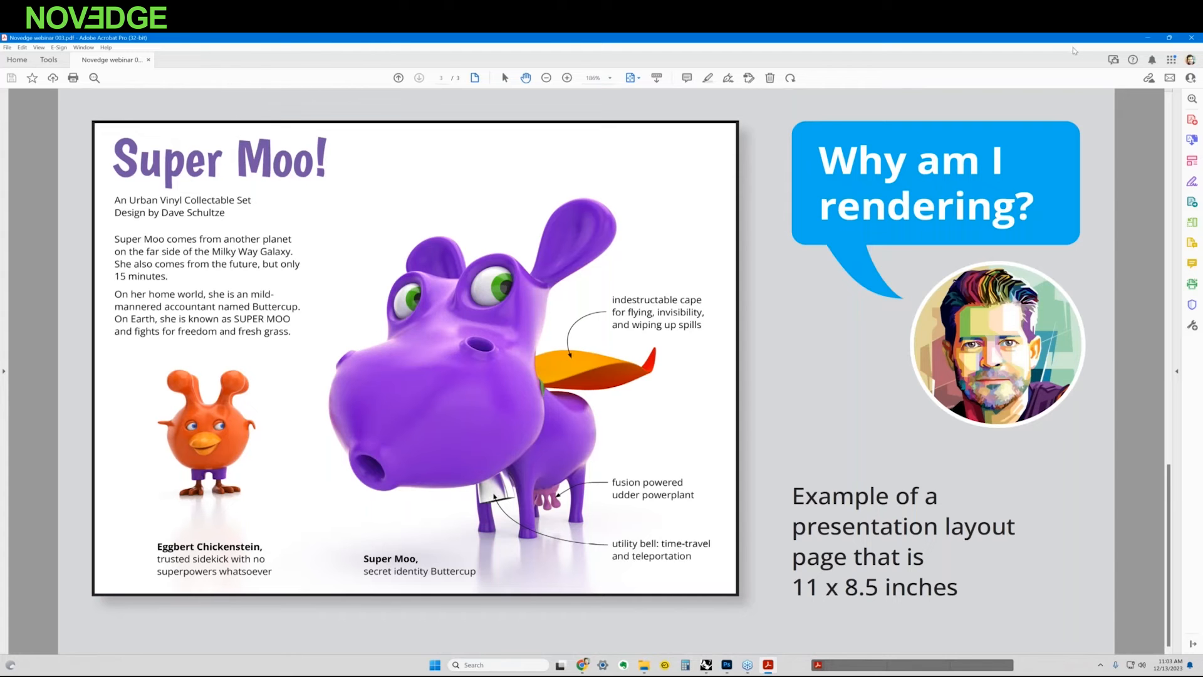
left_click(1149, 37)
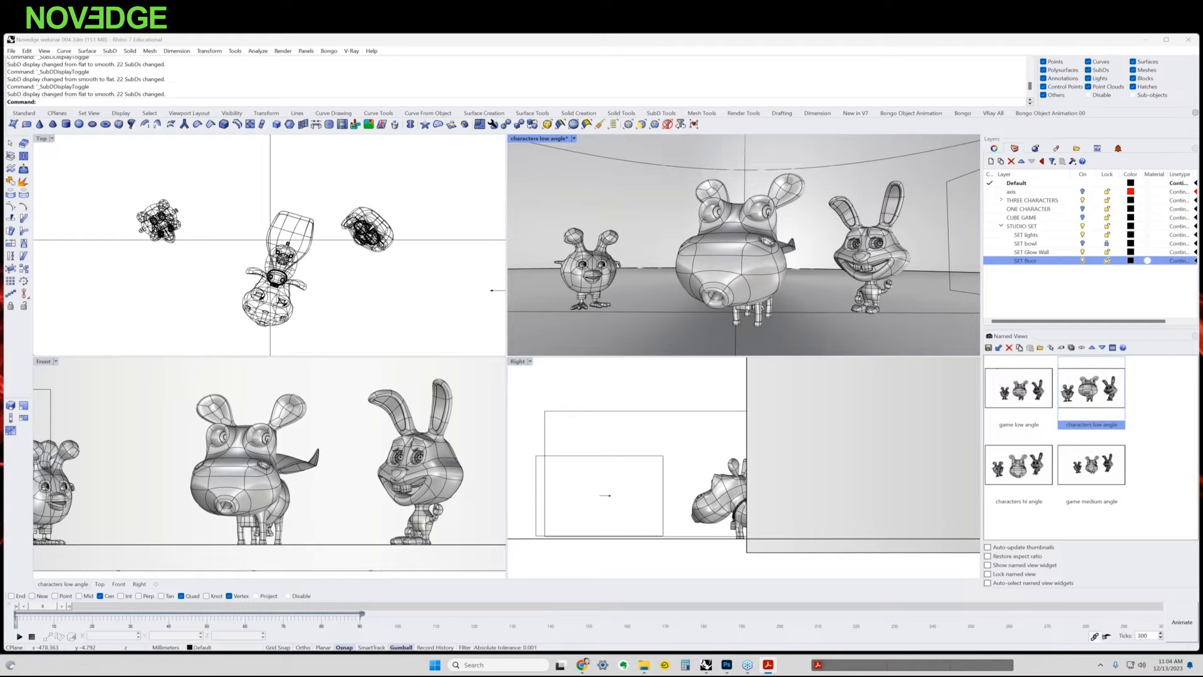
Maximize the characters low angle viewport and examine the studio set's floor, curved glow wall and lights around the three characters
left_click(641, 212)
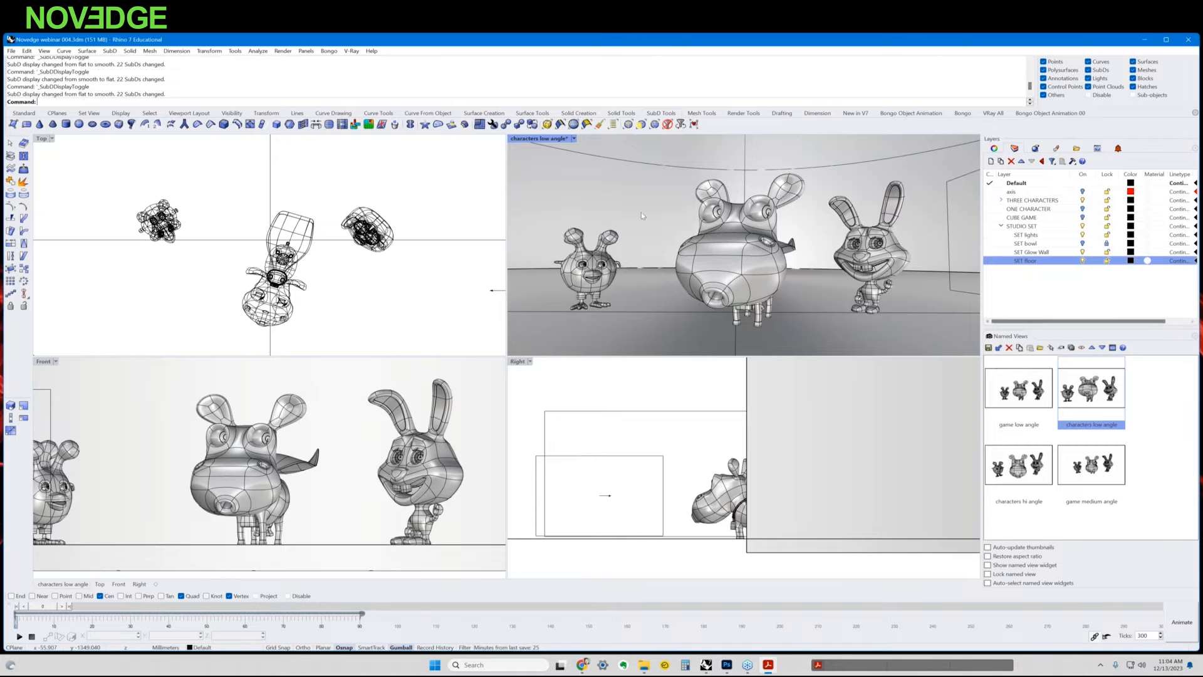
double_click(537, 139)
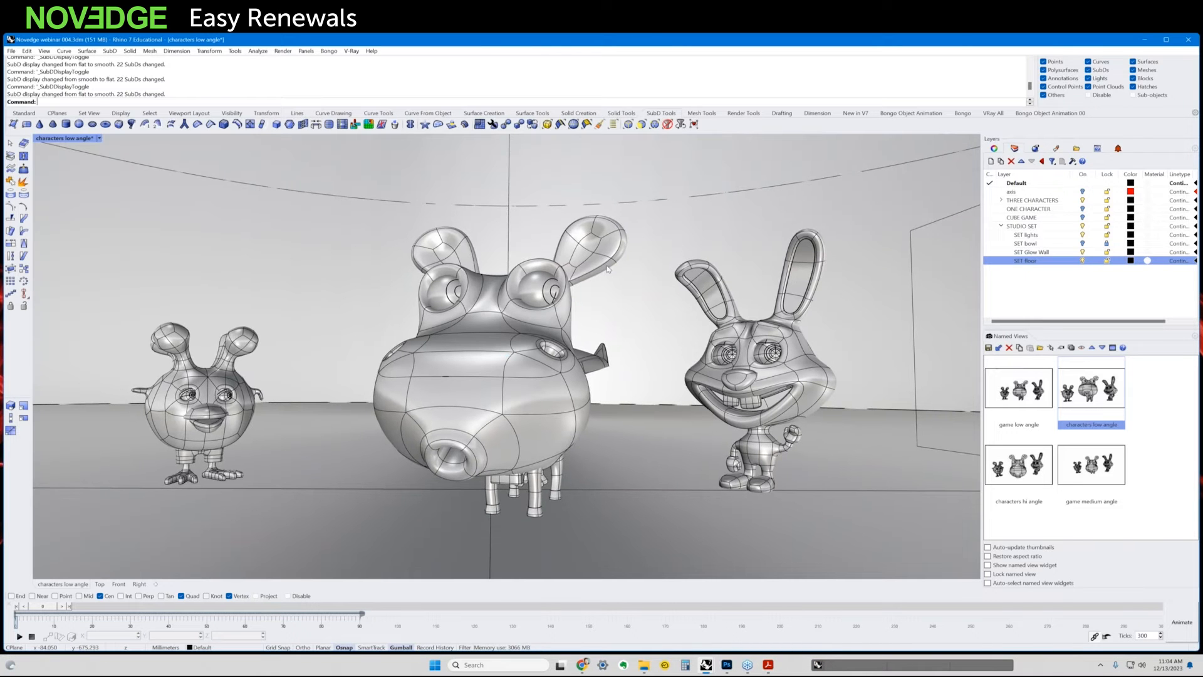
scroll(607, 268, "down", 10)
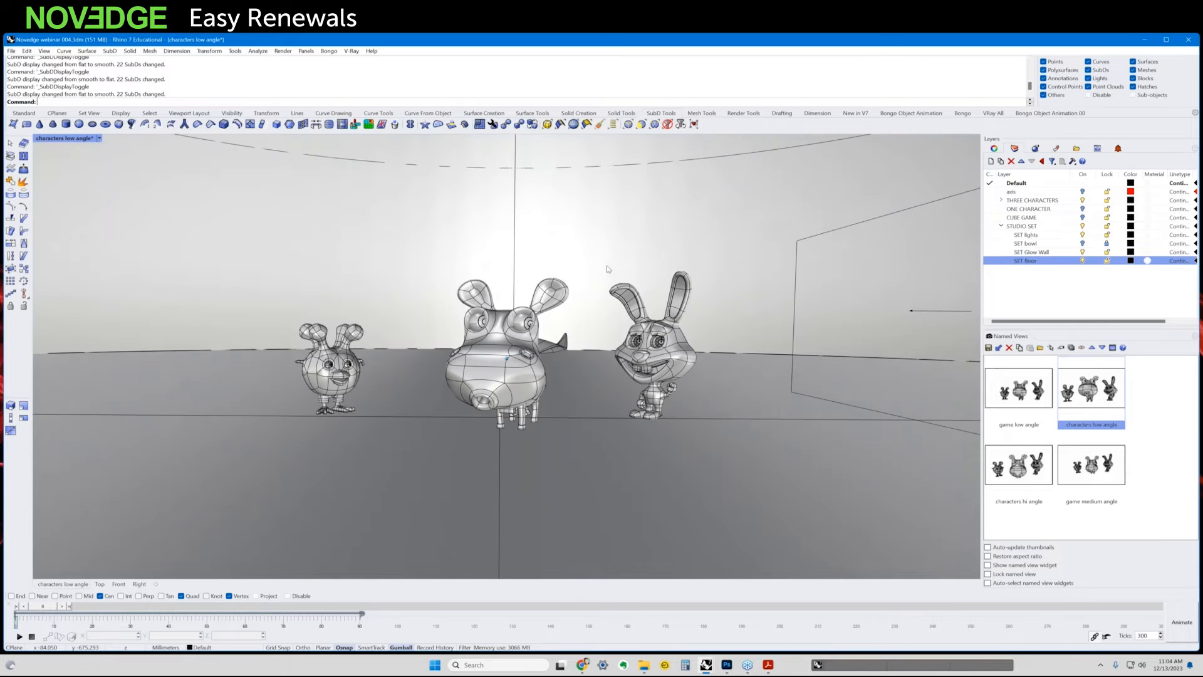
scroll(607, 269, "down", 6)
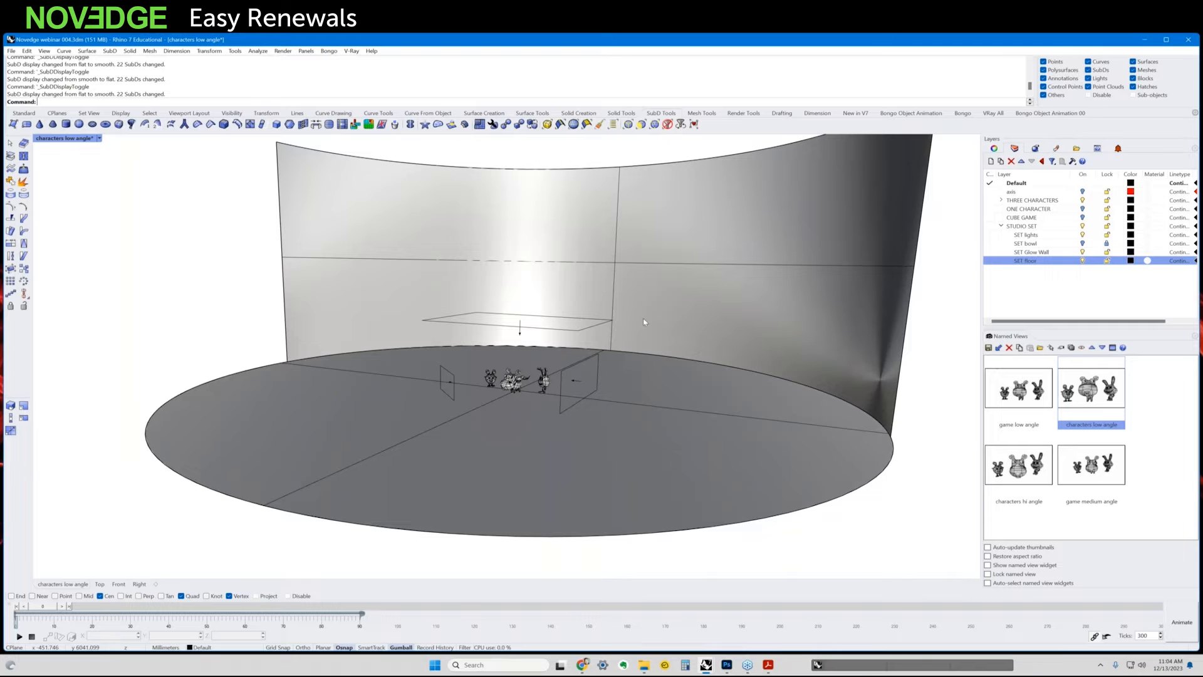
scroll(798, 424, "up", 5)
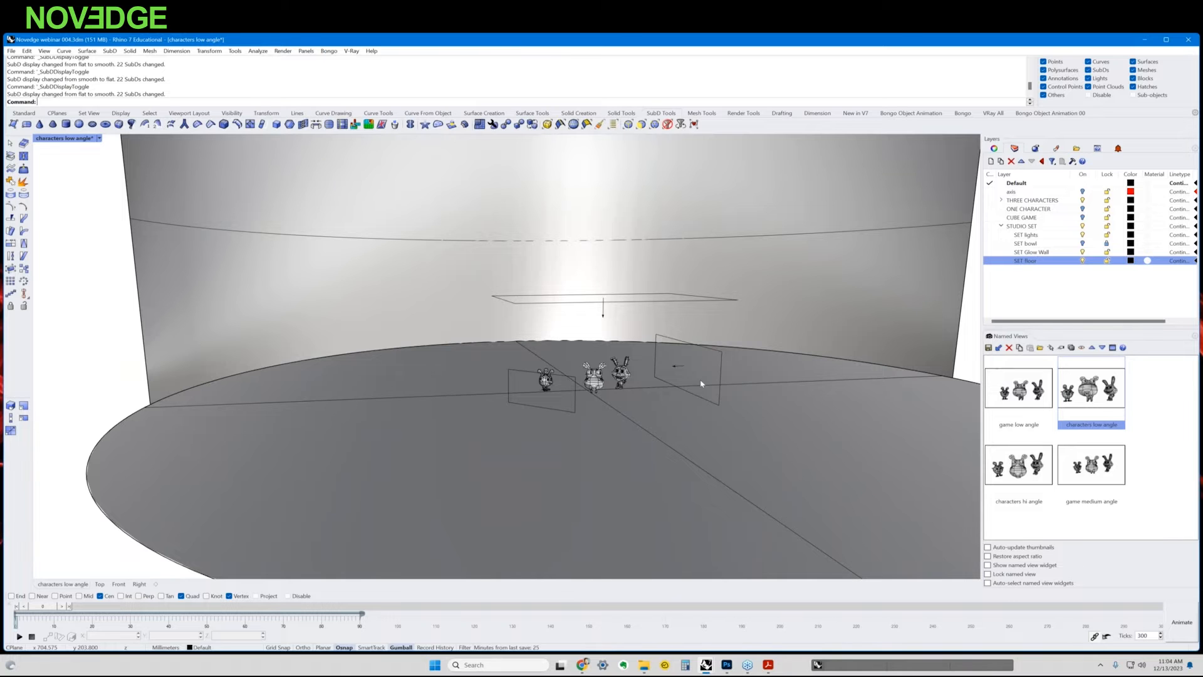
scroll(703, 382, "up", 4)
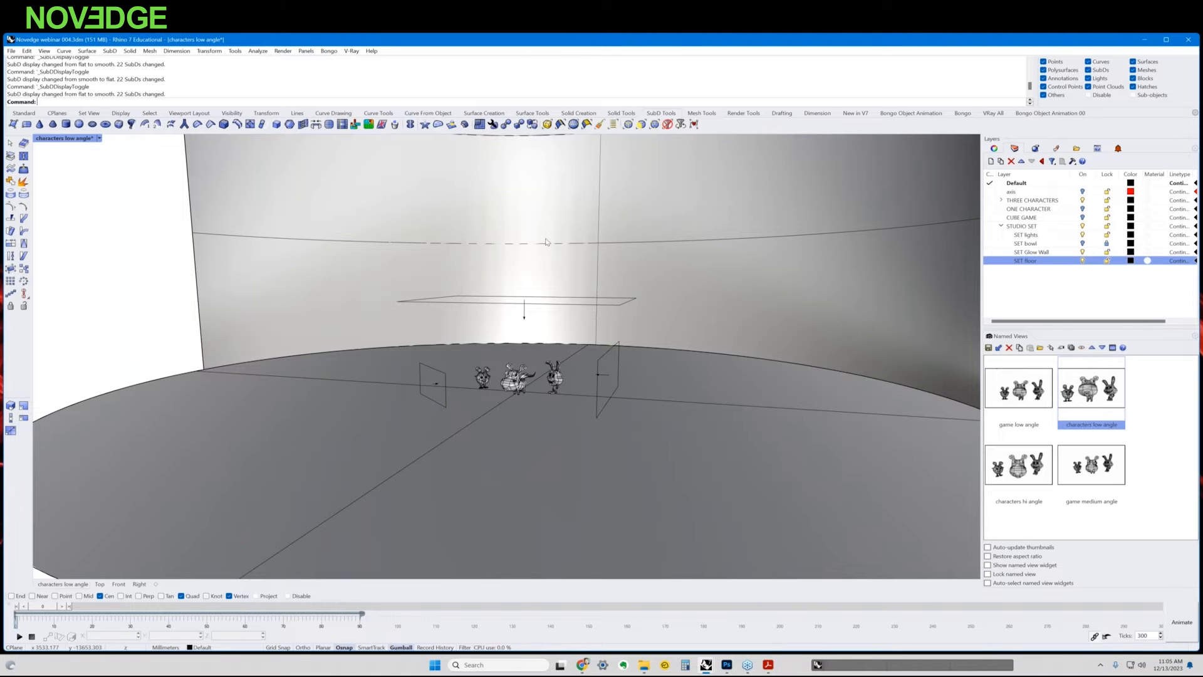
right_click_drag(546, 242, 546, 224)
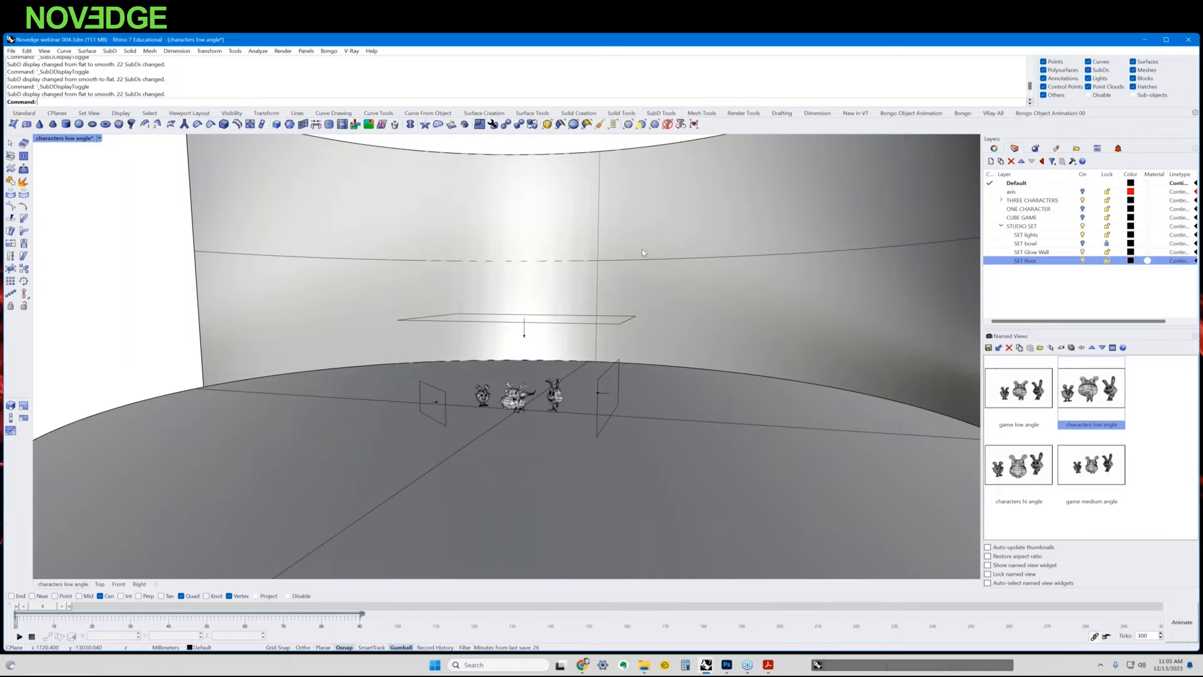
Hide the SET Glow Wall and SET floor layers and show the SET bowl layer to examine the curved bowl backdrop
left_click(1083, 253)
left_click(1082, 260)
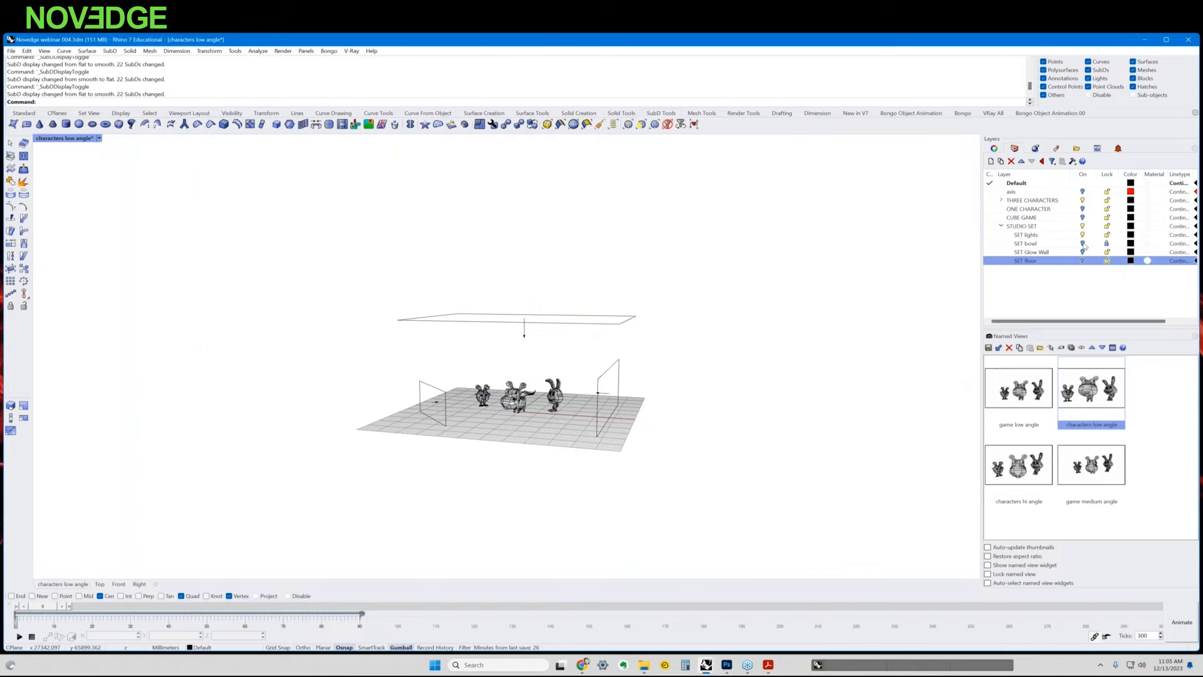
left_click(1082, 243)
scroll(805, 288, "down", 4)
right_click_drag(805, 289, 673, 360)
right_click_drag(700, 402, 650, 320)
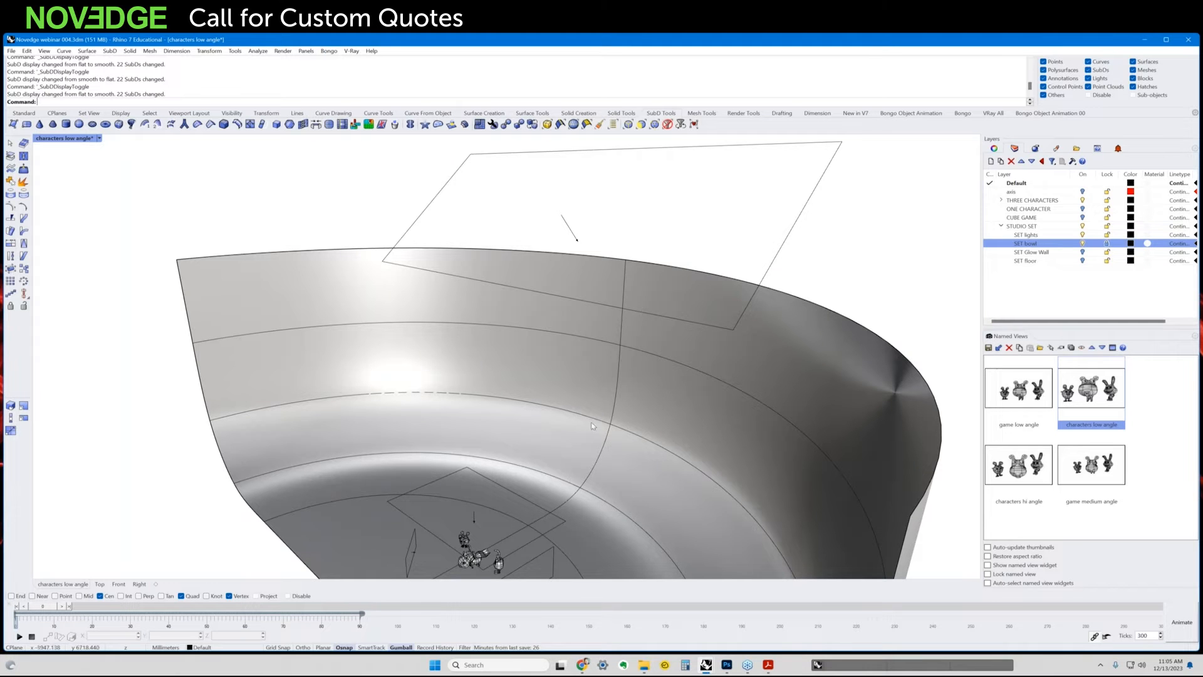
scroll(588, 417, "up", 5)
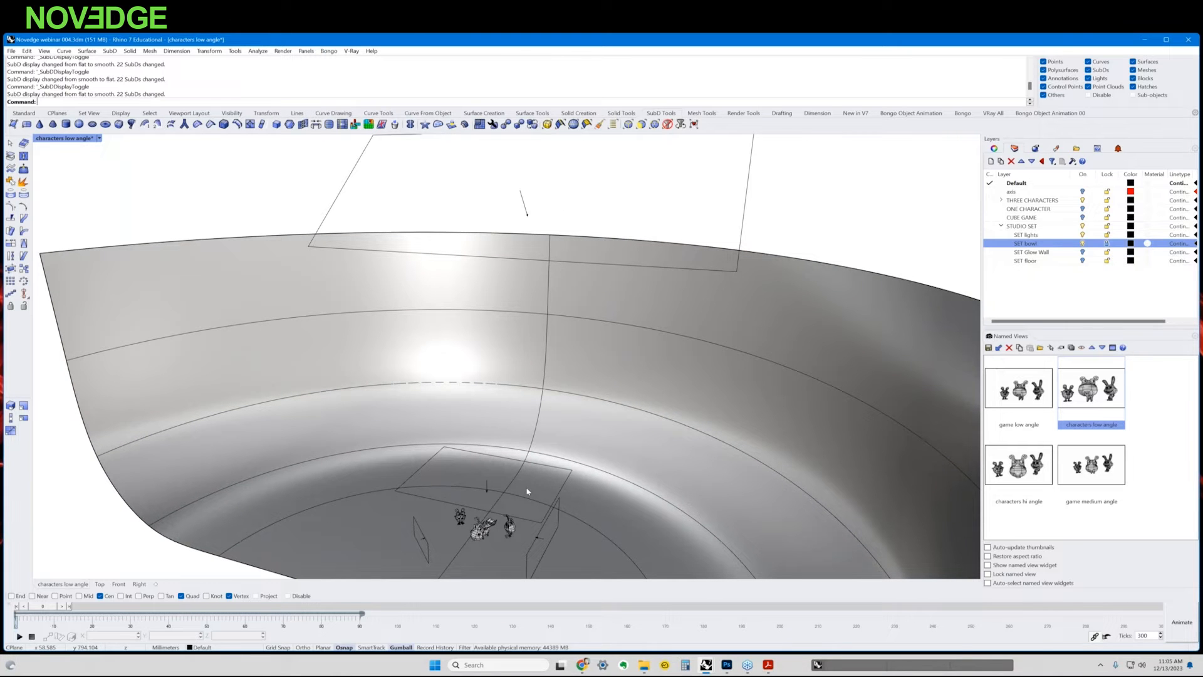
right_click_drag(532, 510, 532, 504)
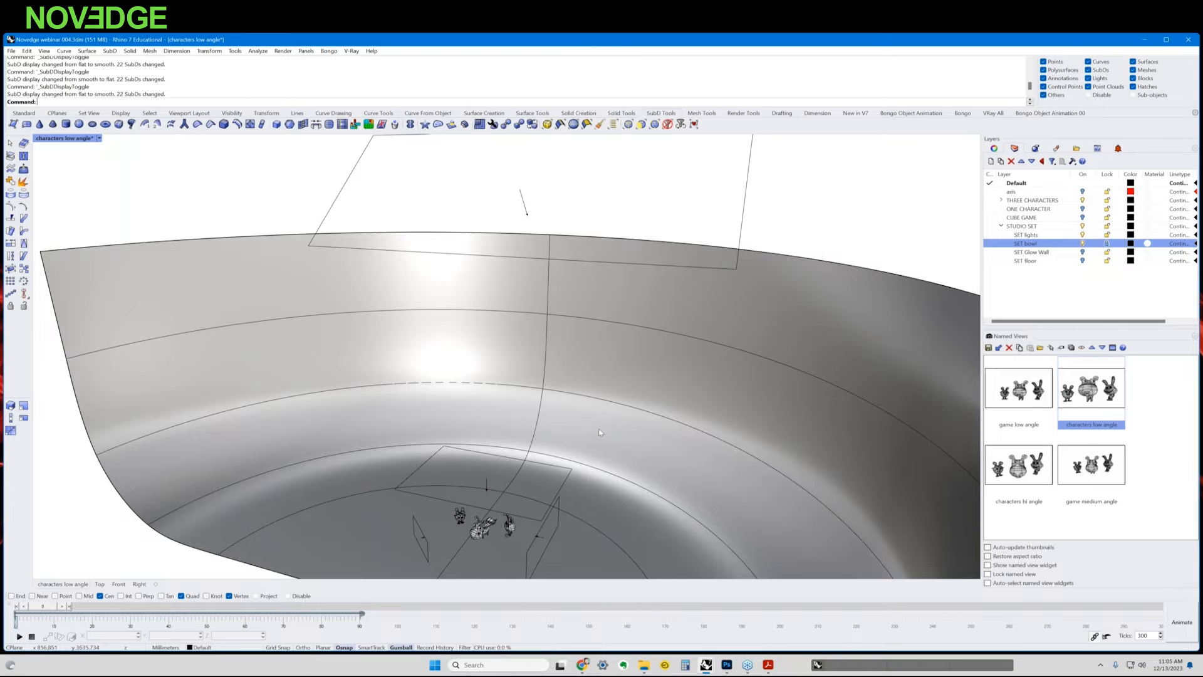
right_click_drag(597, 432, 596, 433)
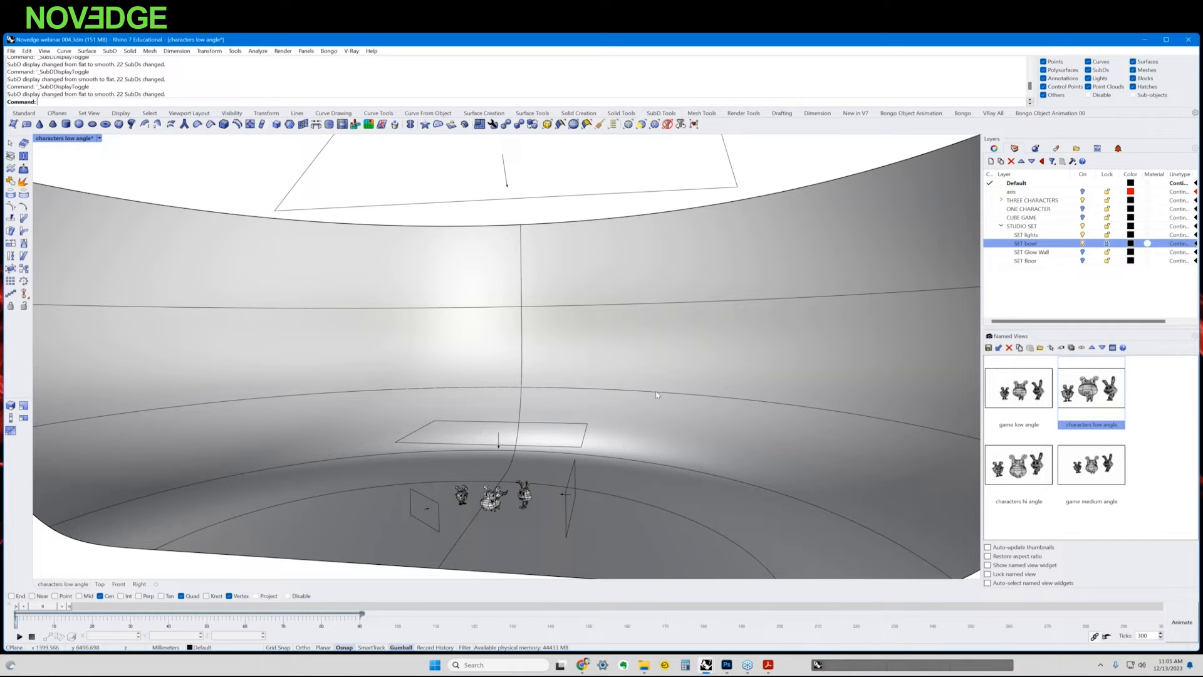
Hide the SET bowl layer and show the SET floor and SET Glow Wall layers again, with the three characters in close view
left_click(1083, 243)
left_click(1082, 260)
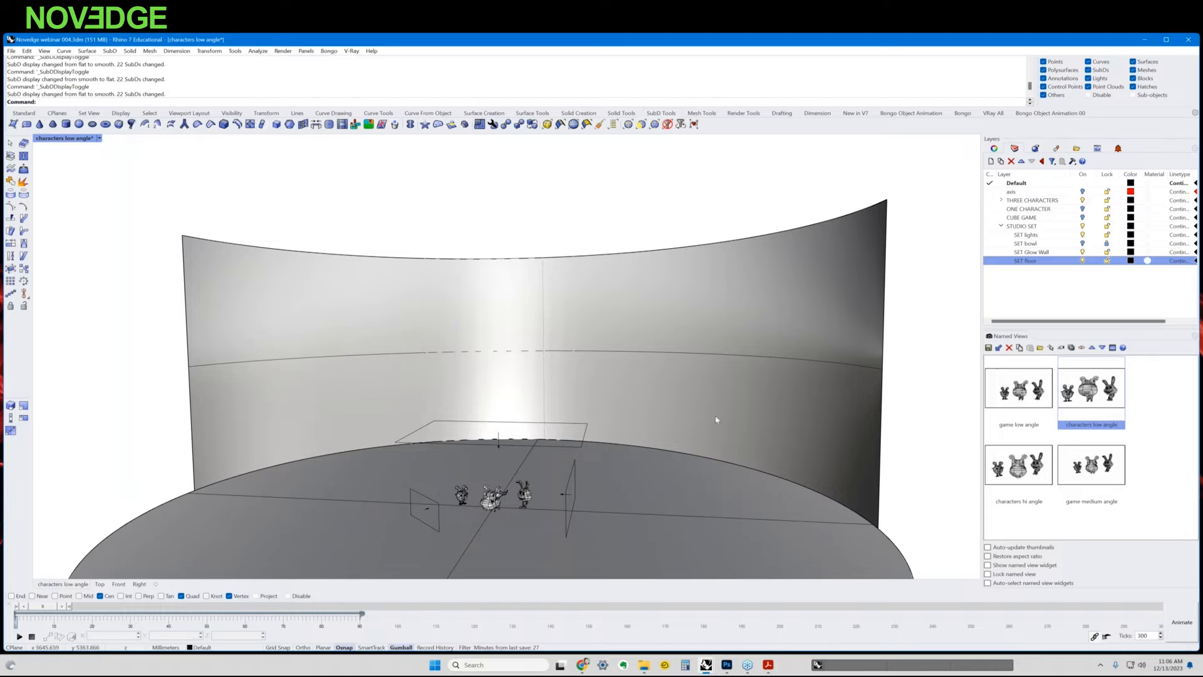
scroll(605, 389, "up", 6)
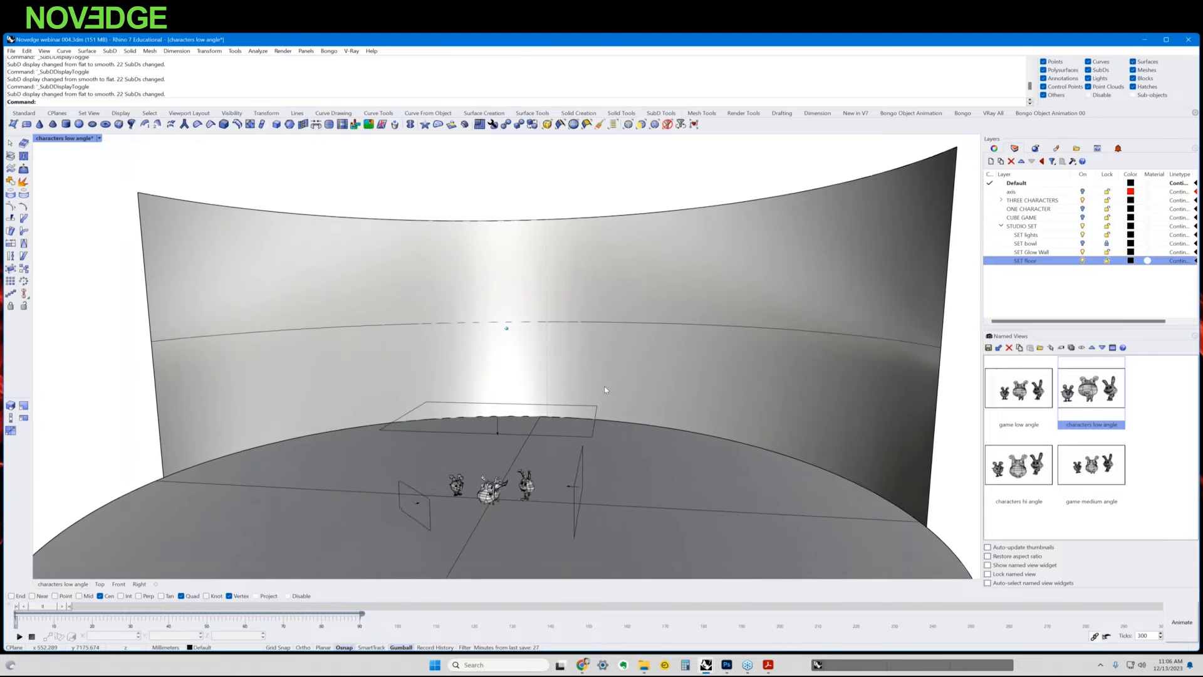
scroll(605, 390, "up", 6)
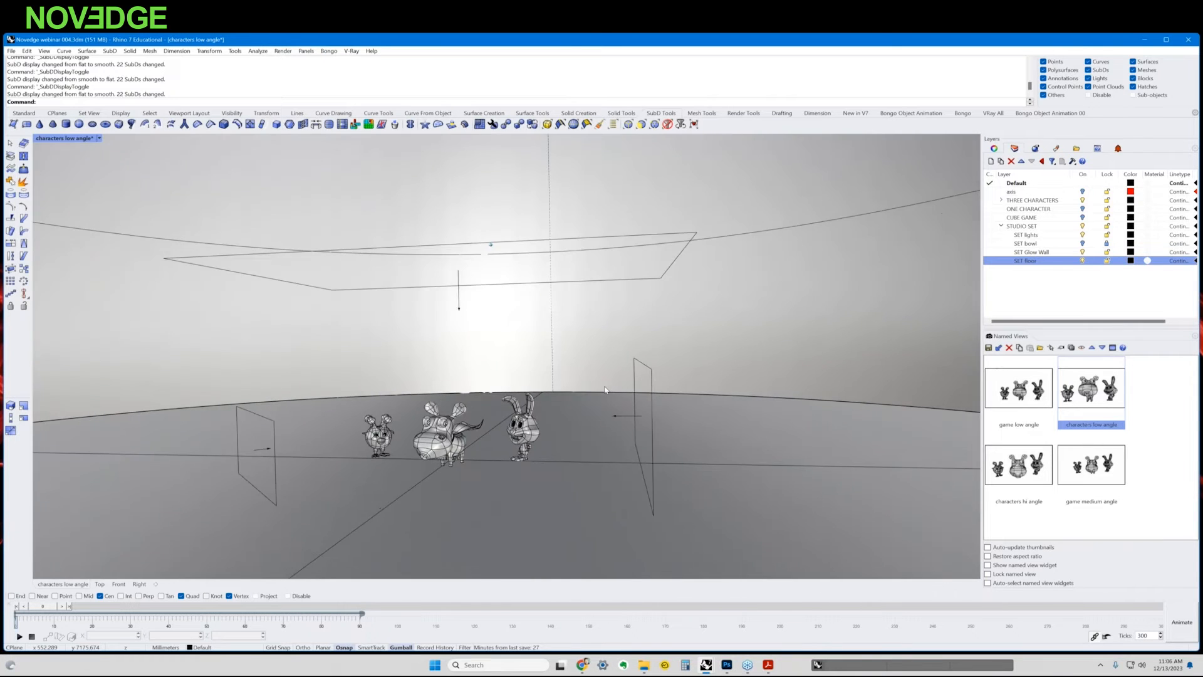
scroll(605, 390, "up", 6)
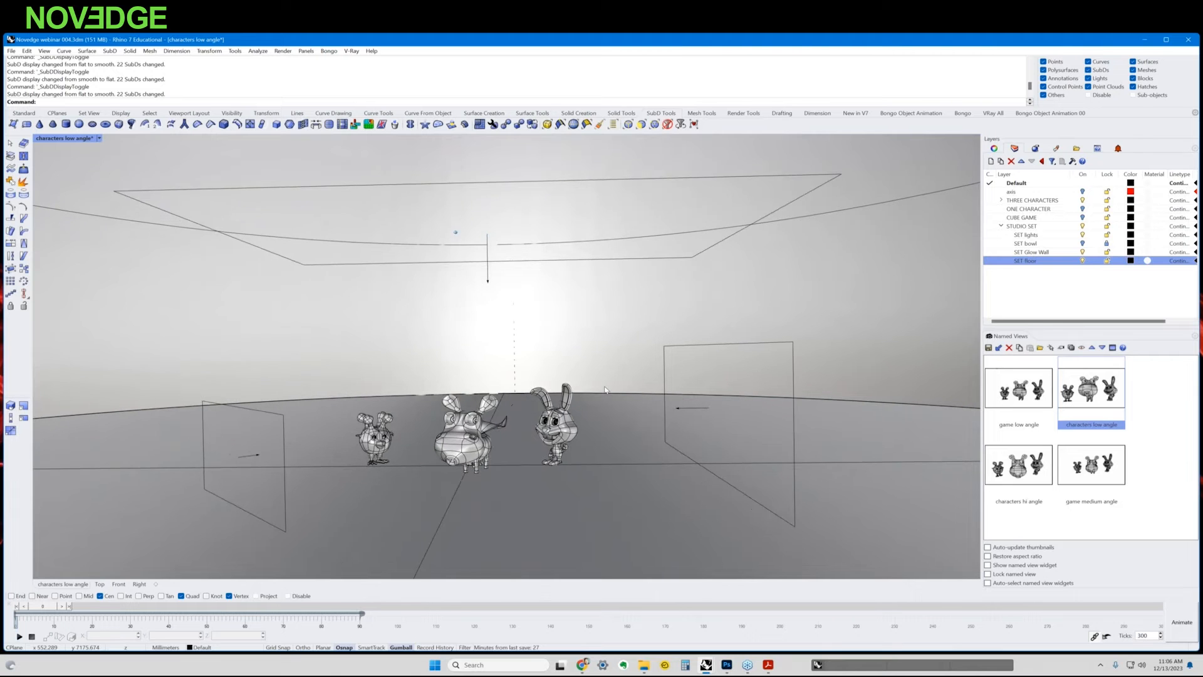
scroll(605, 389, "up", 5)
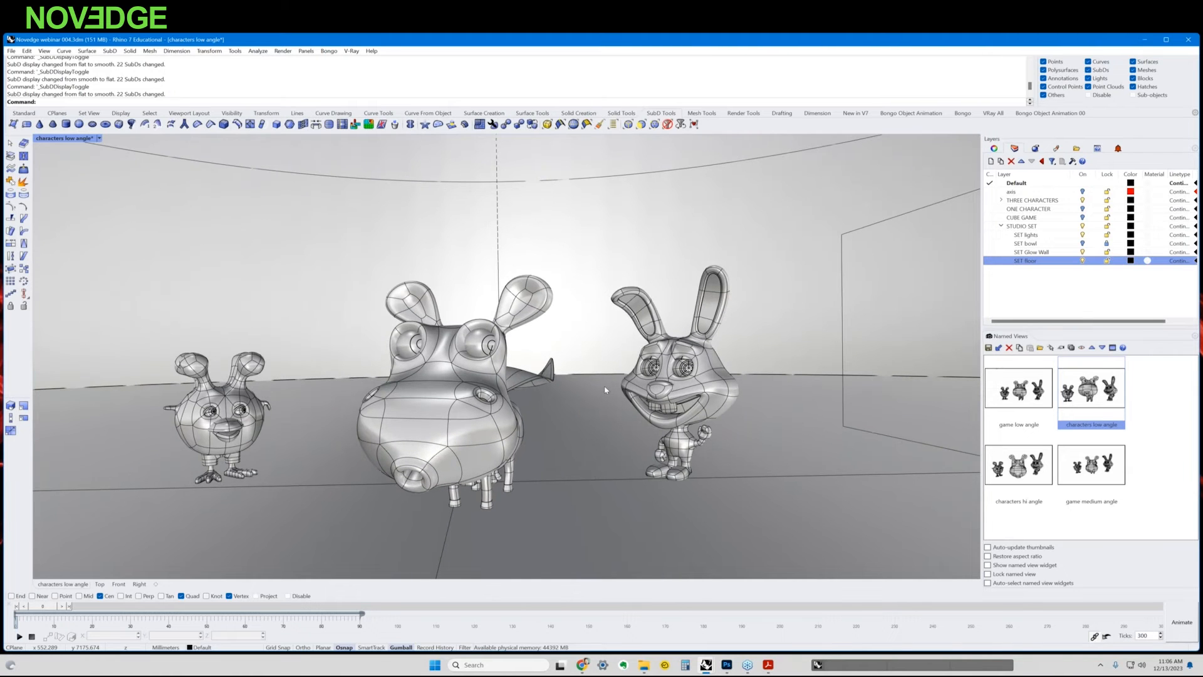
scroll(605, 390, "up", 4)
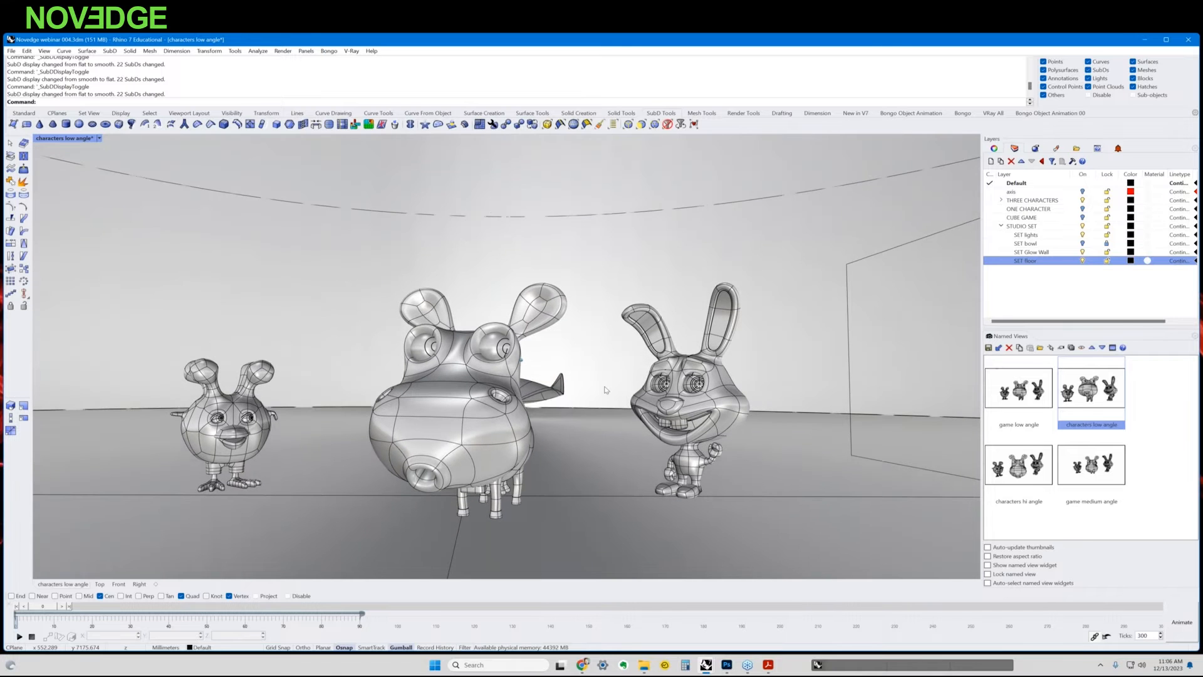
scroll(605, 389, "up", 6)
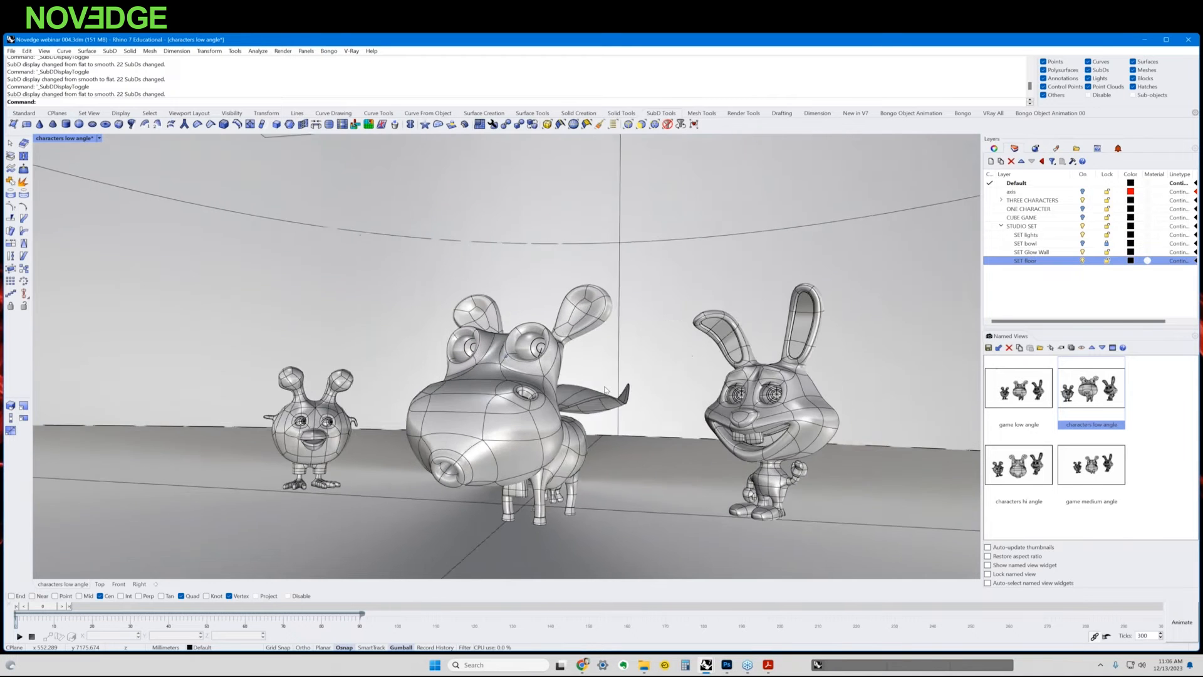
scroll(605, 390, "up", 3)
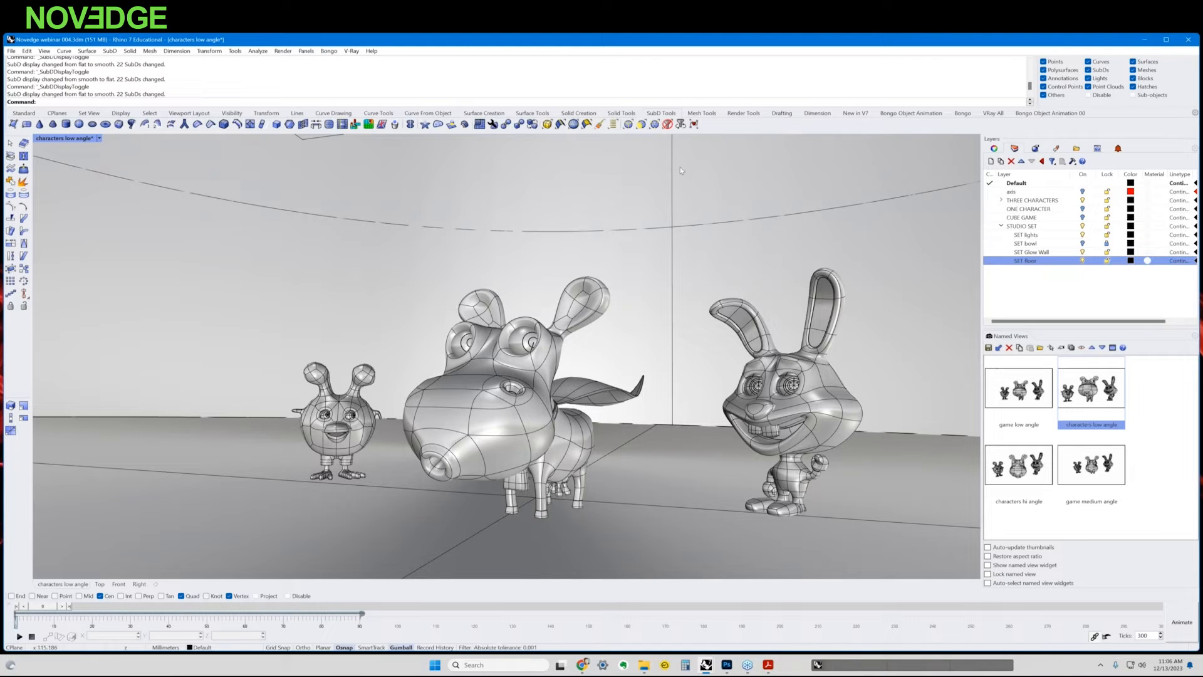
Hide the THREE CHARACTERS layer, show the ONE CHARACTER layer and lock the STUDIO SET layer
left_click(1082, 200)
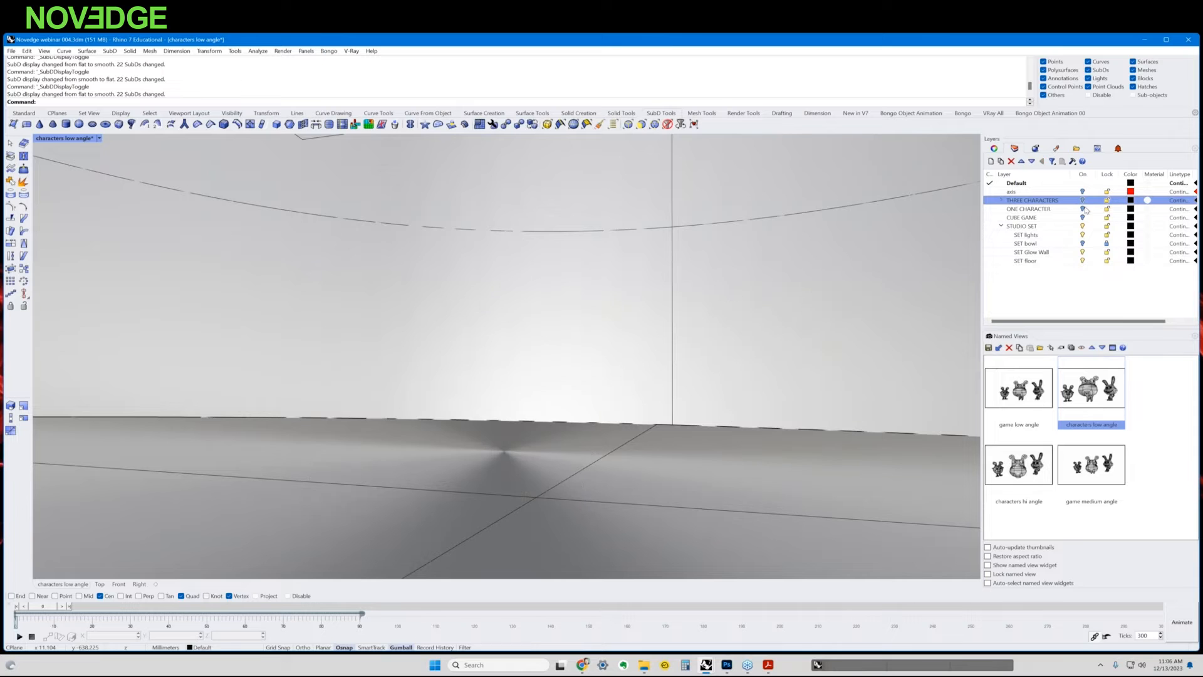
left_click(1082, 209)
left_click(1108, 226)
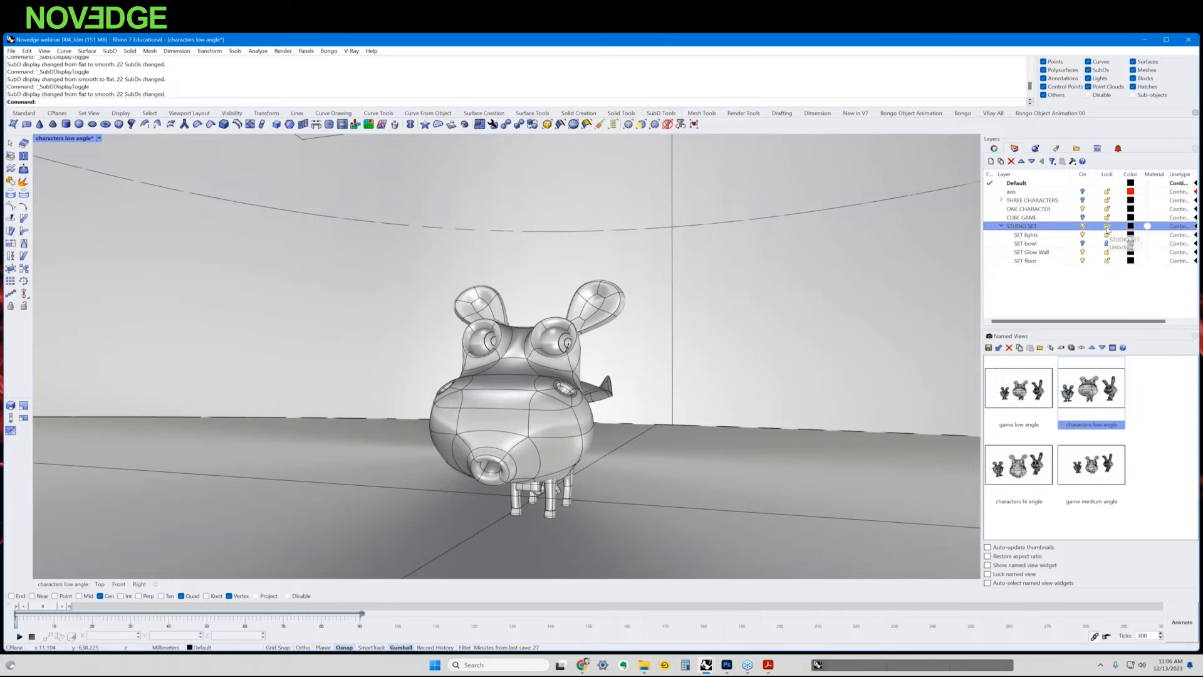
Select all parts of the single cow character, paste a copy of them in place and group the selection
right_click_drag(806, 349, 788, 351)
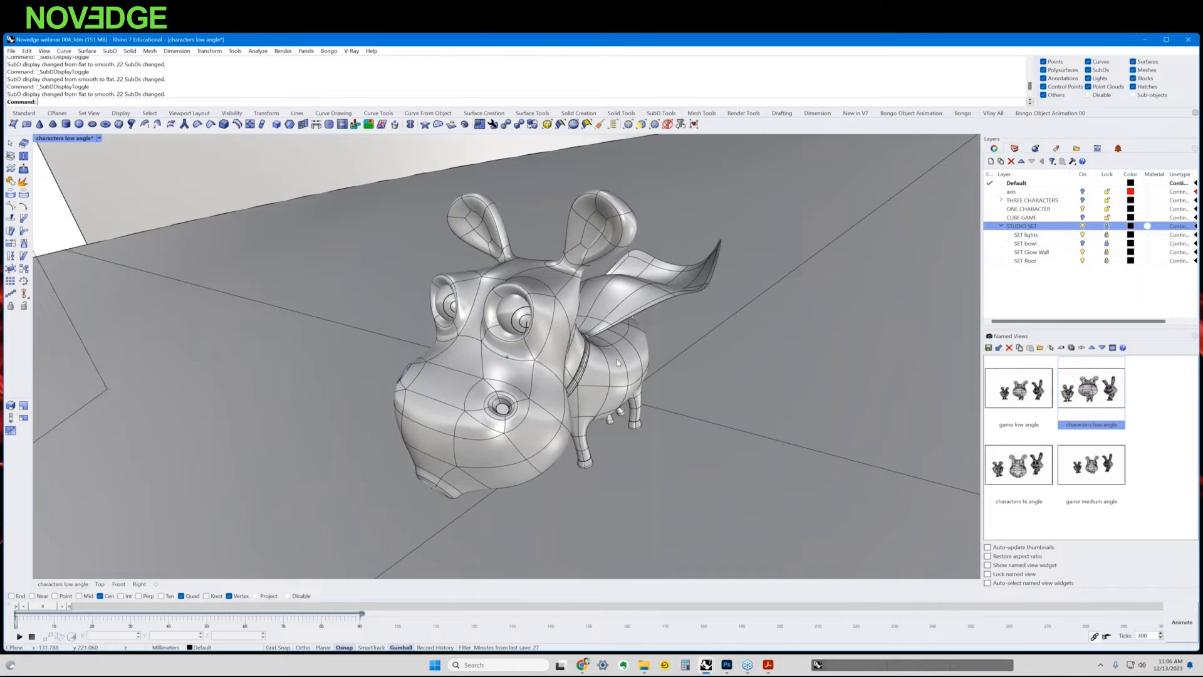
right_click_drag(598, 334, 633, 307)
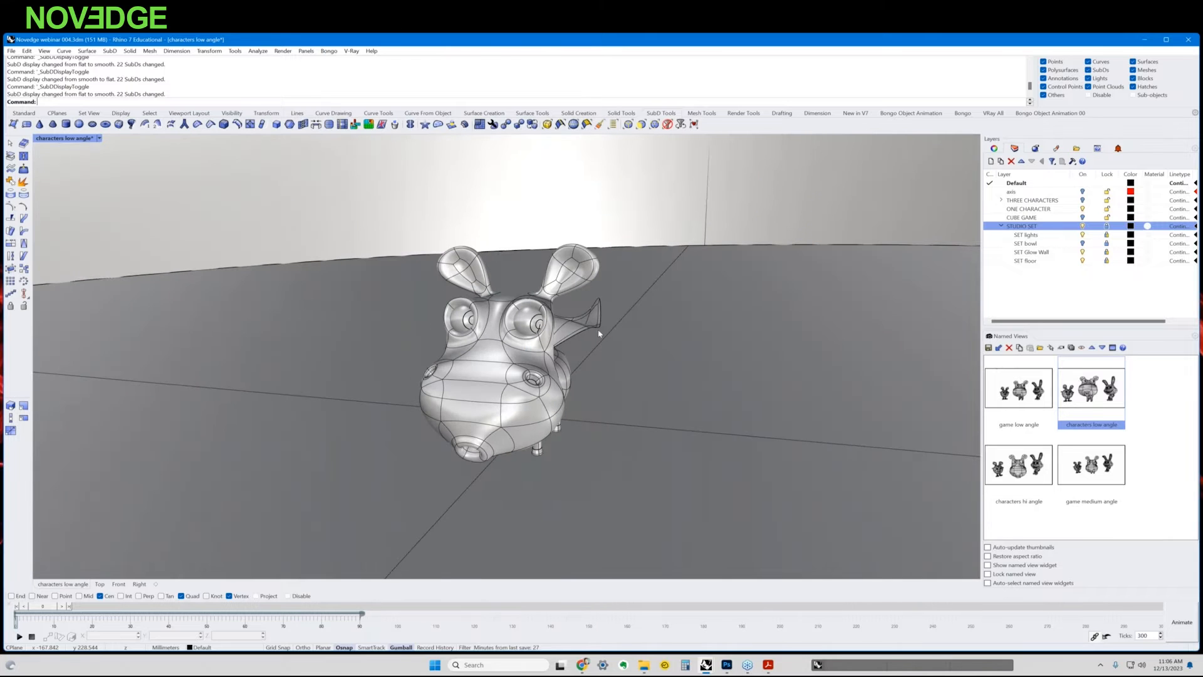
right_click_drag(451, 275, 430, 243)
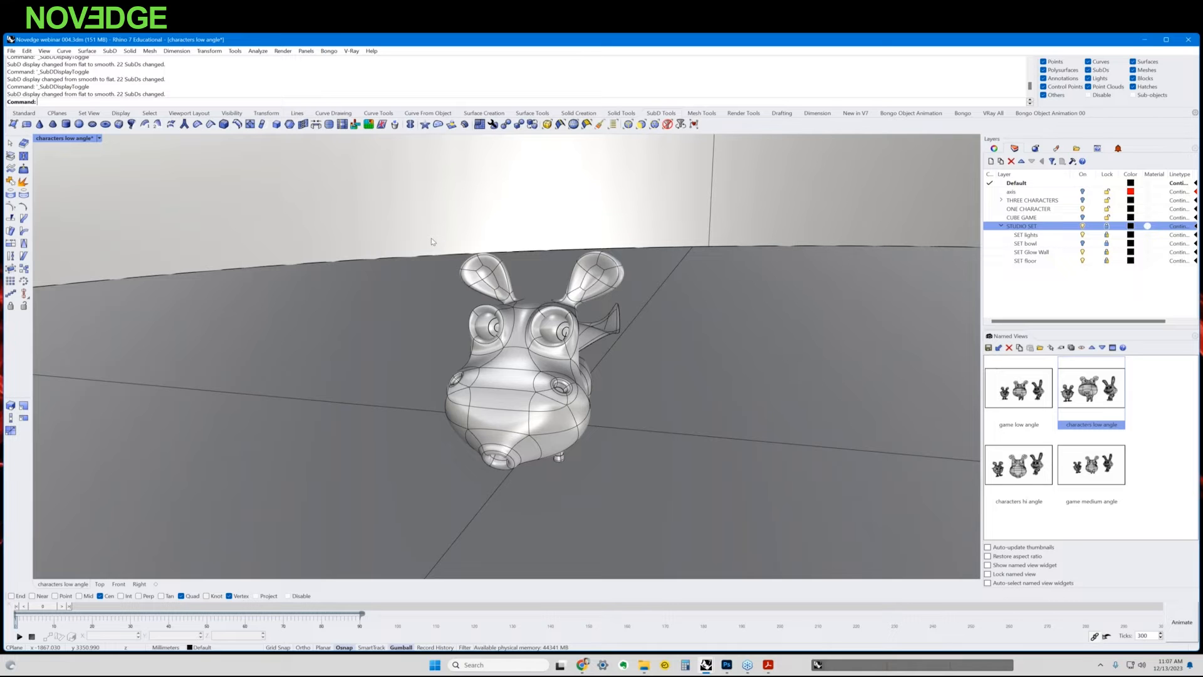
left_click_drag(417, 201, 658, 505)
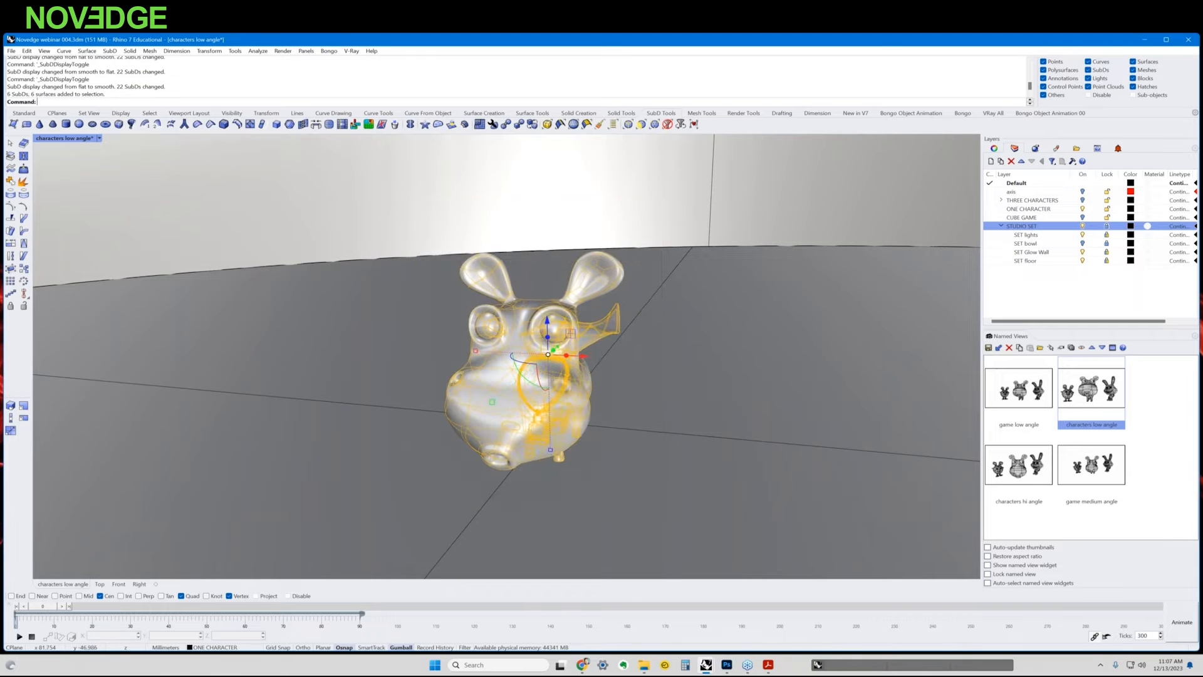
key("ctrl+c")
key("ctrl+v")
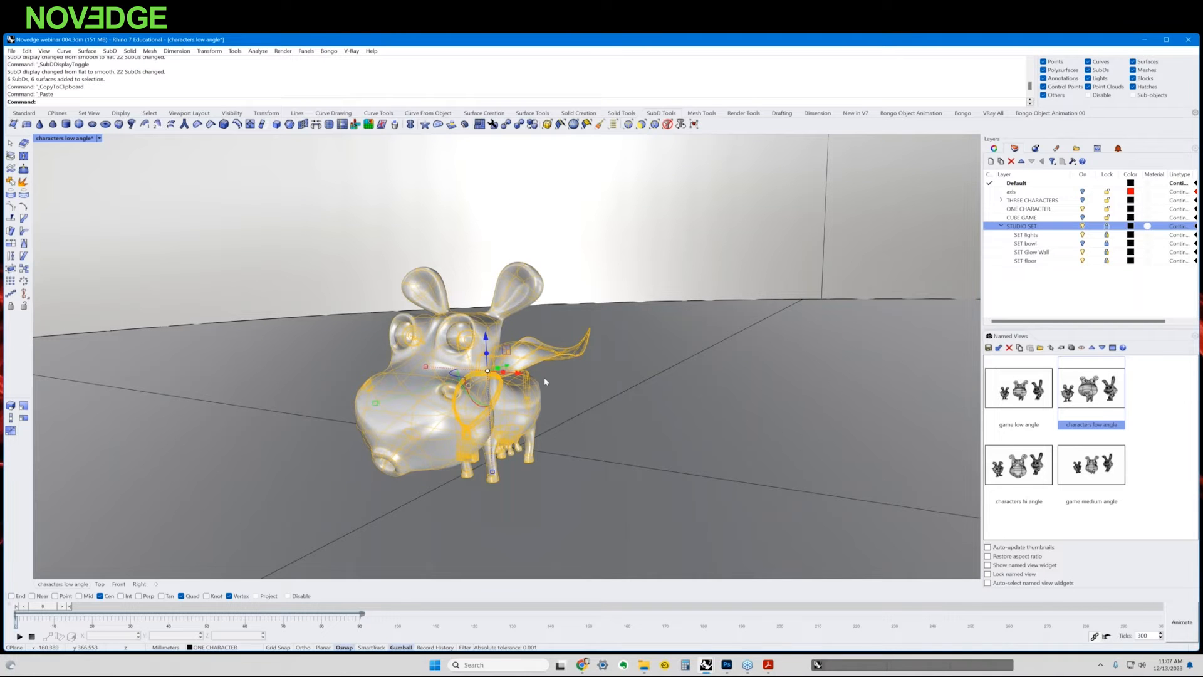
key("ctrl+g")
Try to move the grouped cow character across the studio floor, and undo the move
right_click_drag(601, 326, 586, 423)
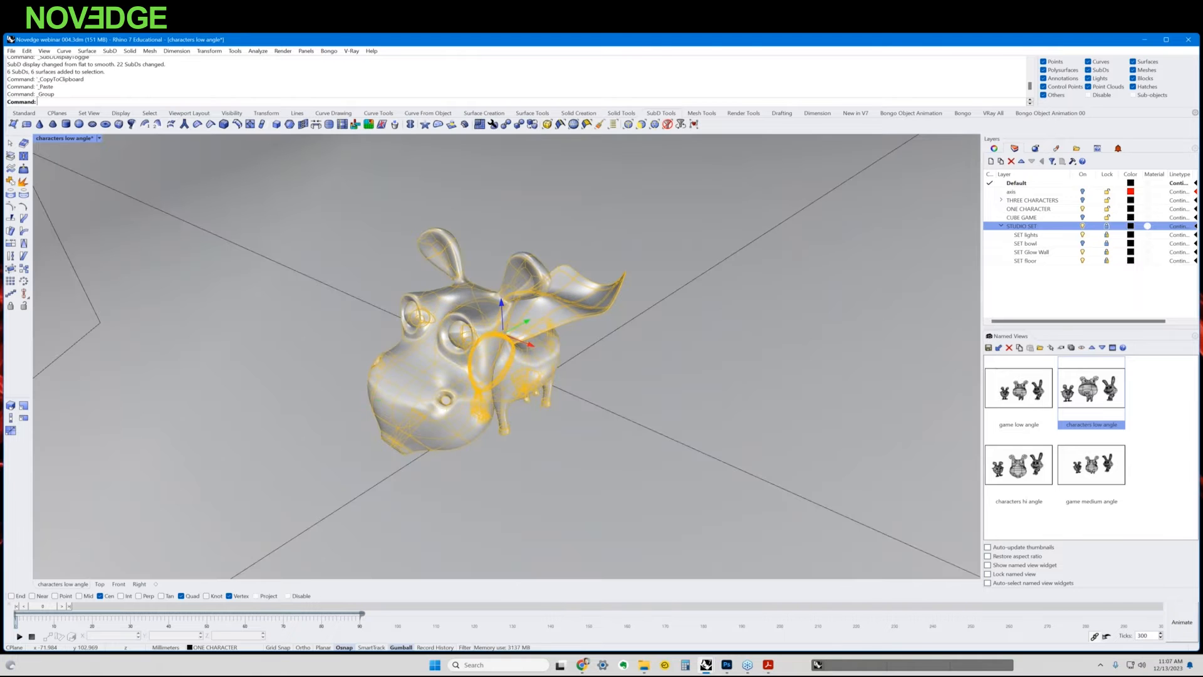
left_click_drag(552, 354, 734, 397)
right_click_drag(733, 398, 814, 412)
left_click(819, 414)
key("ctrl+z")
Reselect the whole cow character, paste a copy of it in place and group the pasted parts
right_click_drag(646, 370, 583, 372)
left_click(583, 358)
left_click(472, 326)
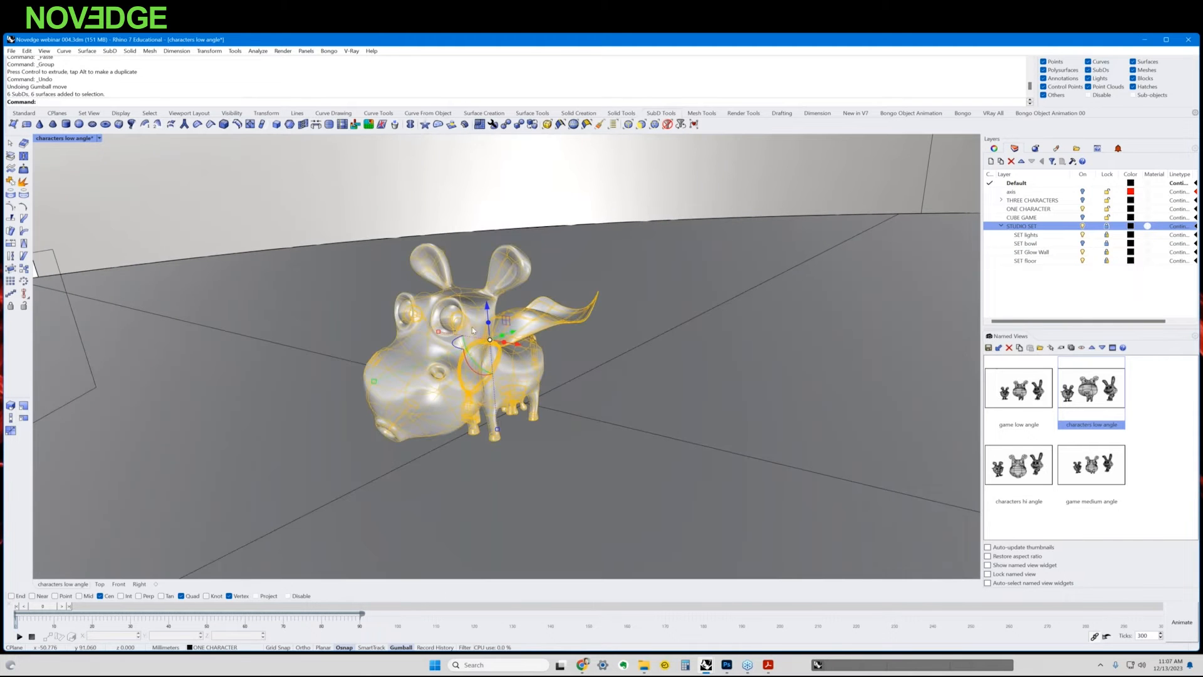
left_click_drag(303, 194, 614, 478)
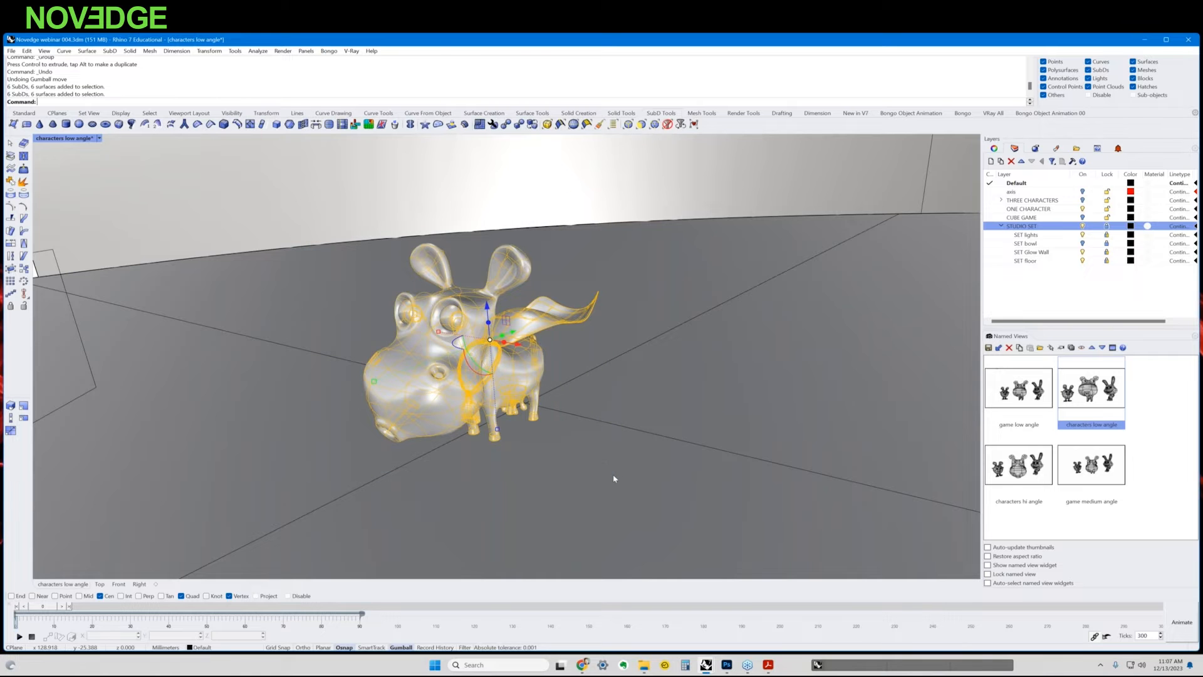
key("ctrl+c")
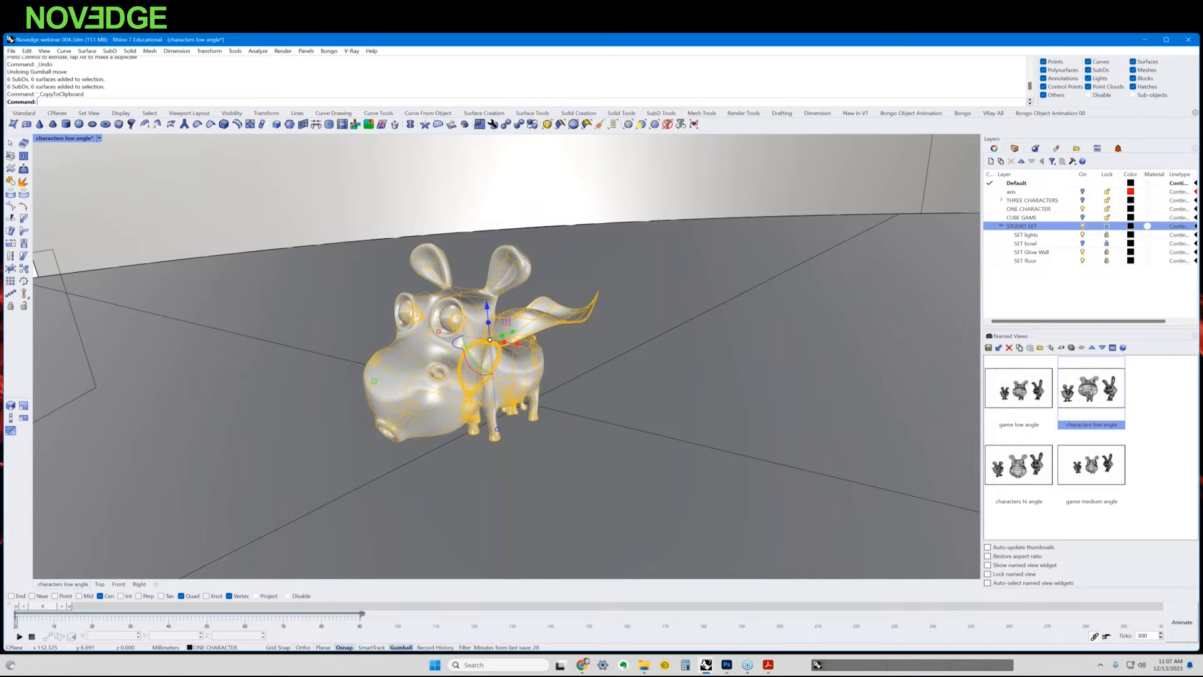
key("ctrl+v")
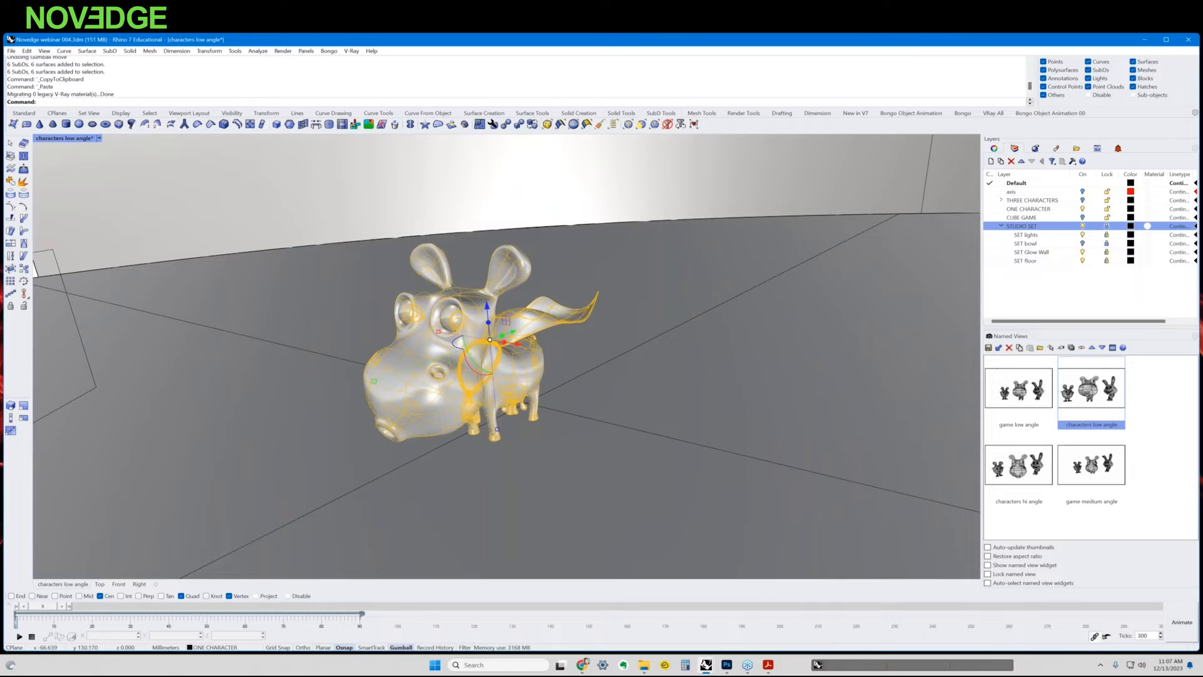
key("ctrl+g")
Move the grouped cow copy backward and sideways across the studio floor, away from the original cow
left_click_drag(505, 337, 675, 310)
scroll(676, 313, "up", 4)
key("Escape")
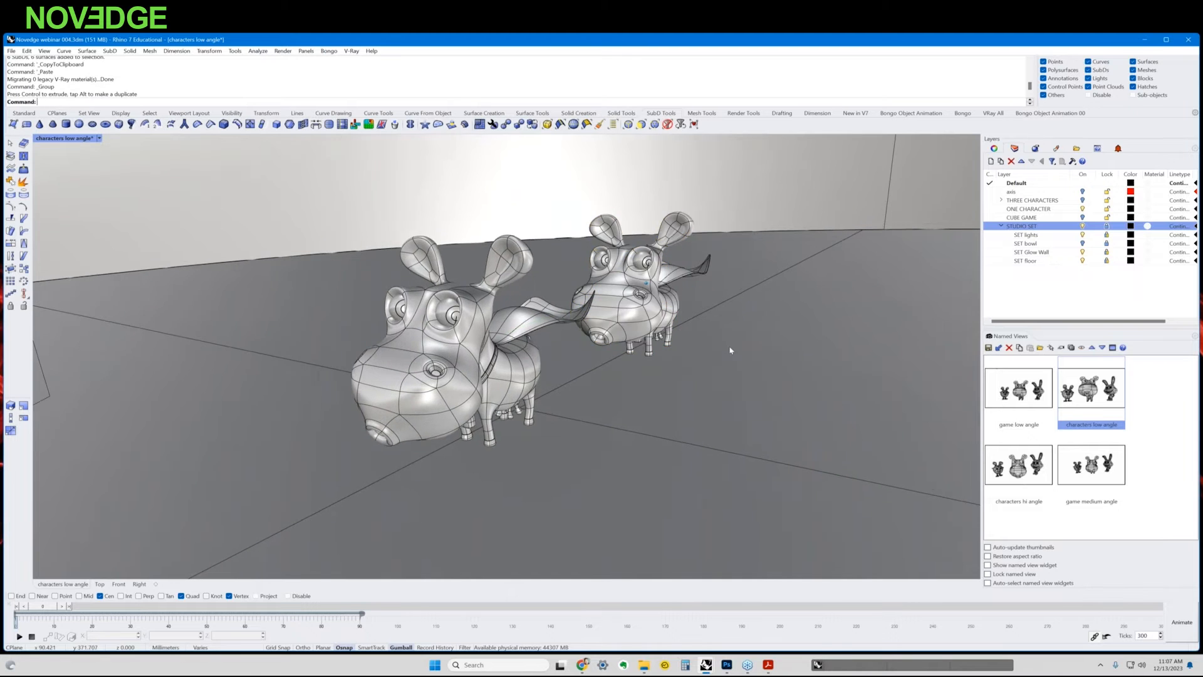
left_click(674, 330)
right_click_drag(675, 330, 641, 356)
left_click_drag(654, 282, 761, 290)
right_click_drag(730, 342, 754, 336)
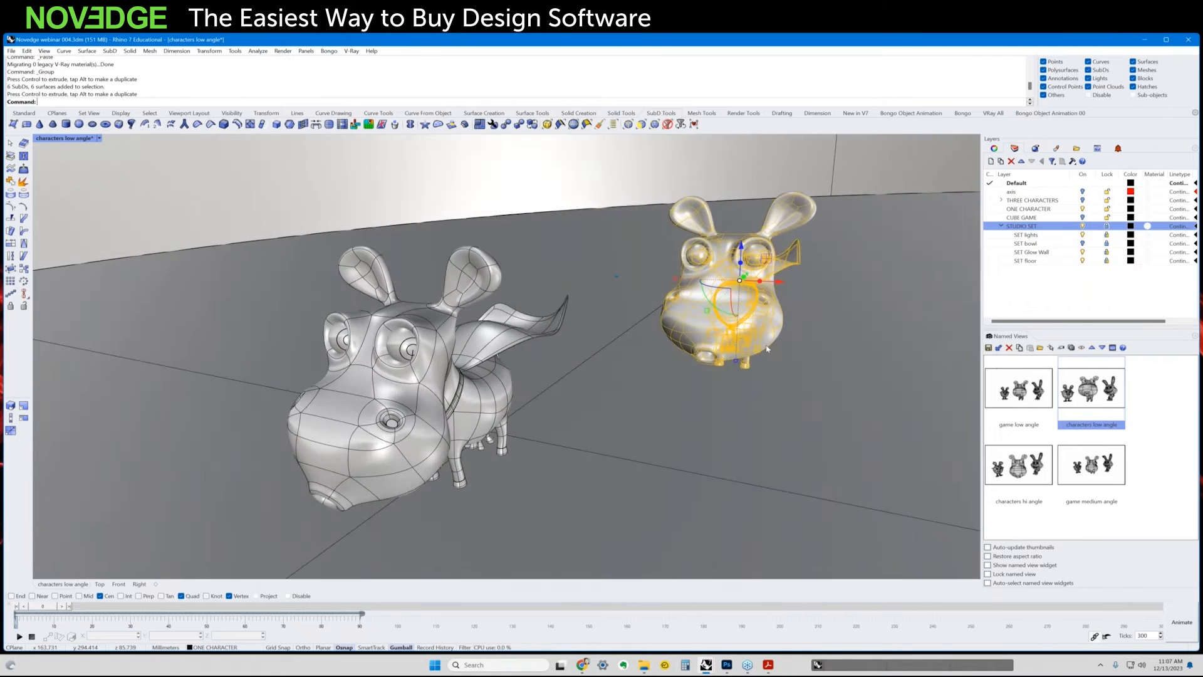
Rotate the grouped cow copy so it faces away from the original cow, and view both from a low angle
scroll(754, 337, "up", 2)
scroll(754, 336, "up", 1)
left_click_drag(716, 283, 757, 291)
left_click(682, 387)
right_click_drag(680, 389, 678, 388)
right_click_drag(678, 390, 678, 364)
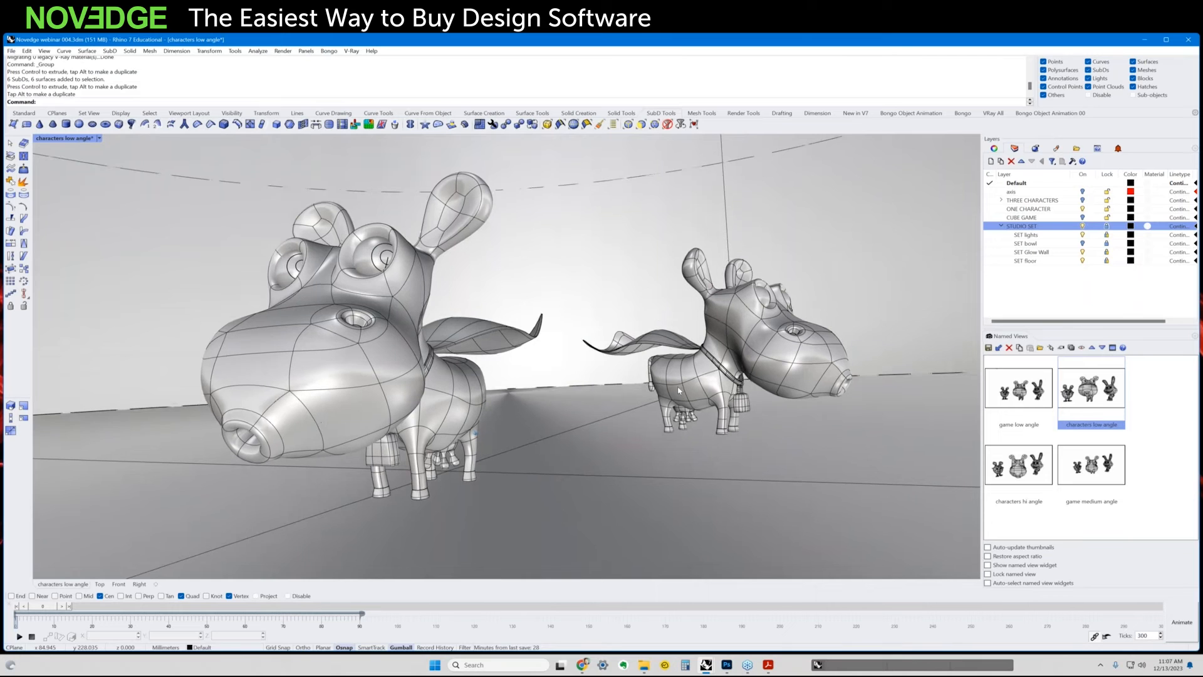
scroll(678, 390, "up", 1)
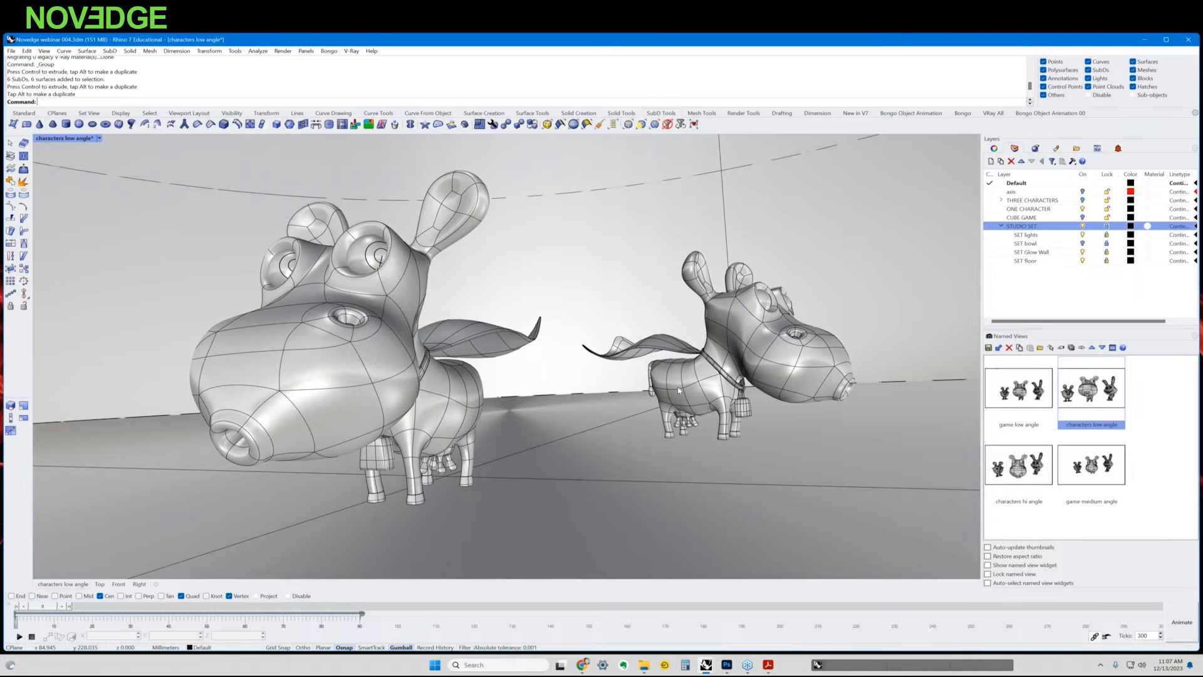
Select the grouped cow copy with its object properties shown and delete it
left_click(994, 149)
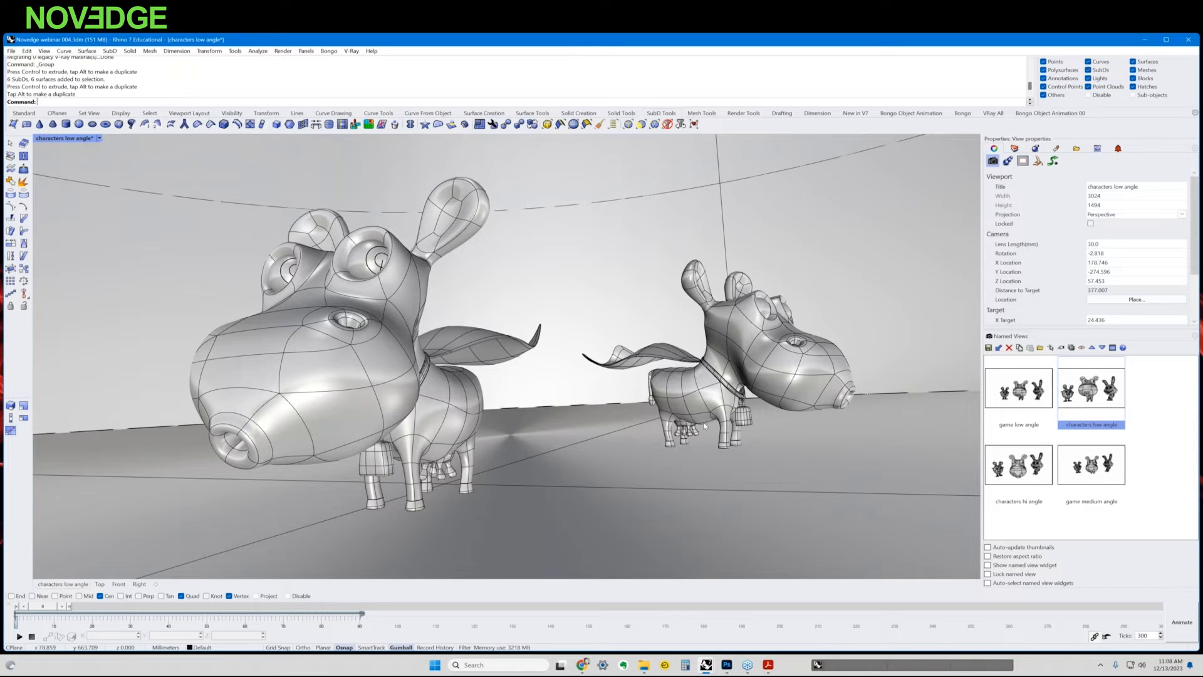
left_click(764, 377)
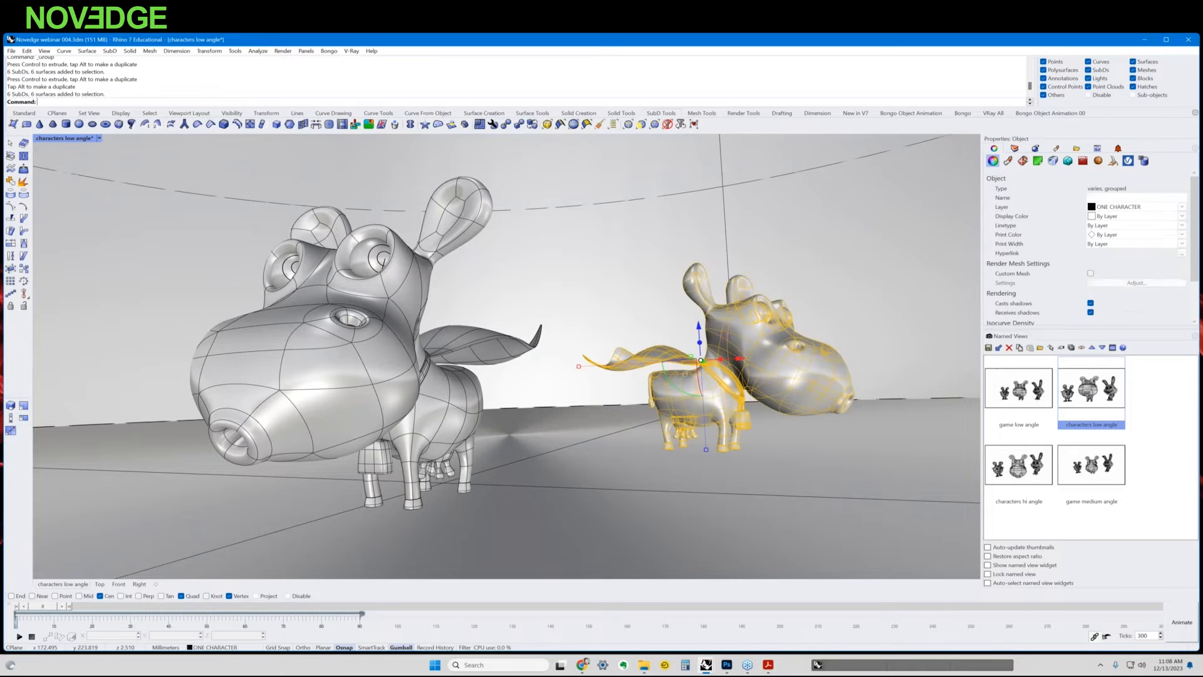
key("Delete")
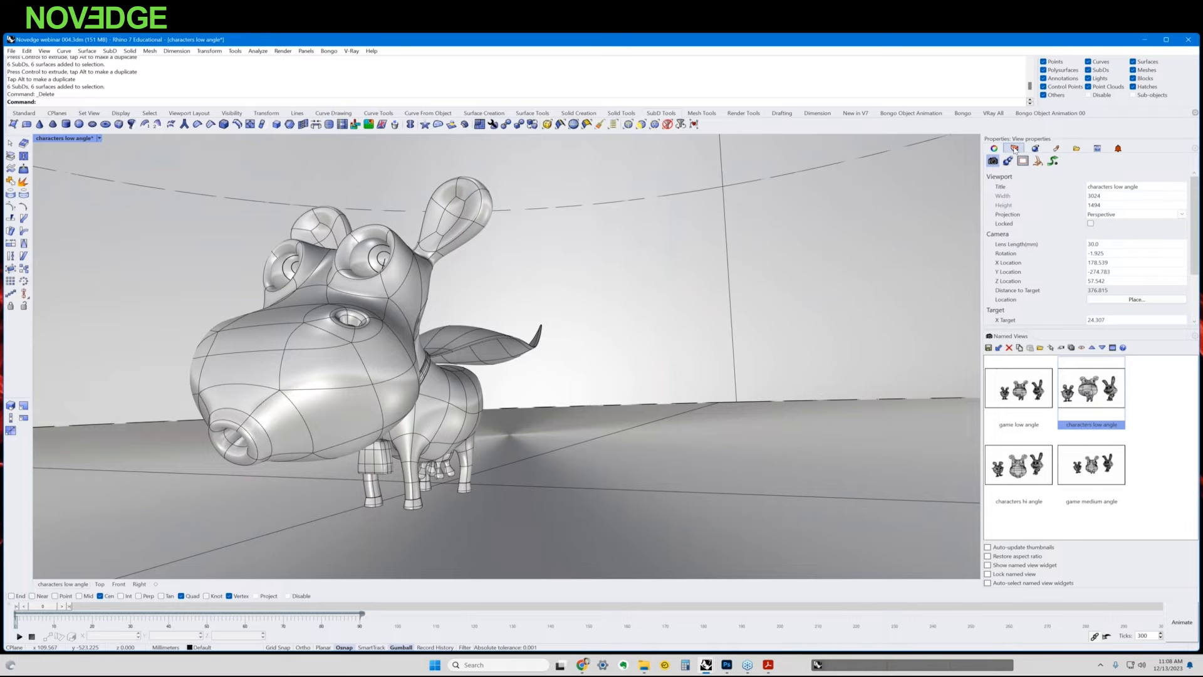
Show the THREE CHARACTERS layer, hide the ONE CHARACTER layer and return to an earlier view of all three characters
left_click(1015, 148)
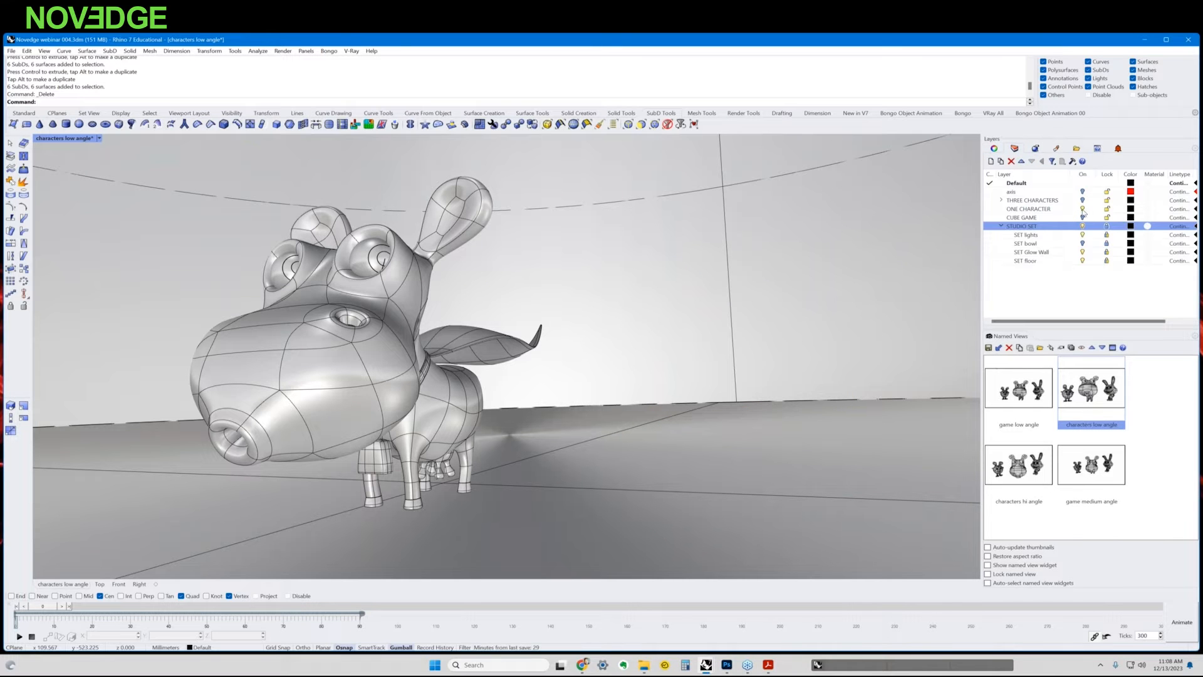
left_click(1082, 200)
left_click(1082, 200)
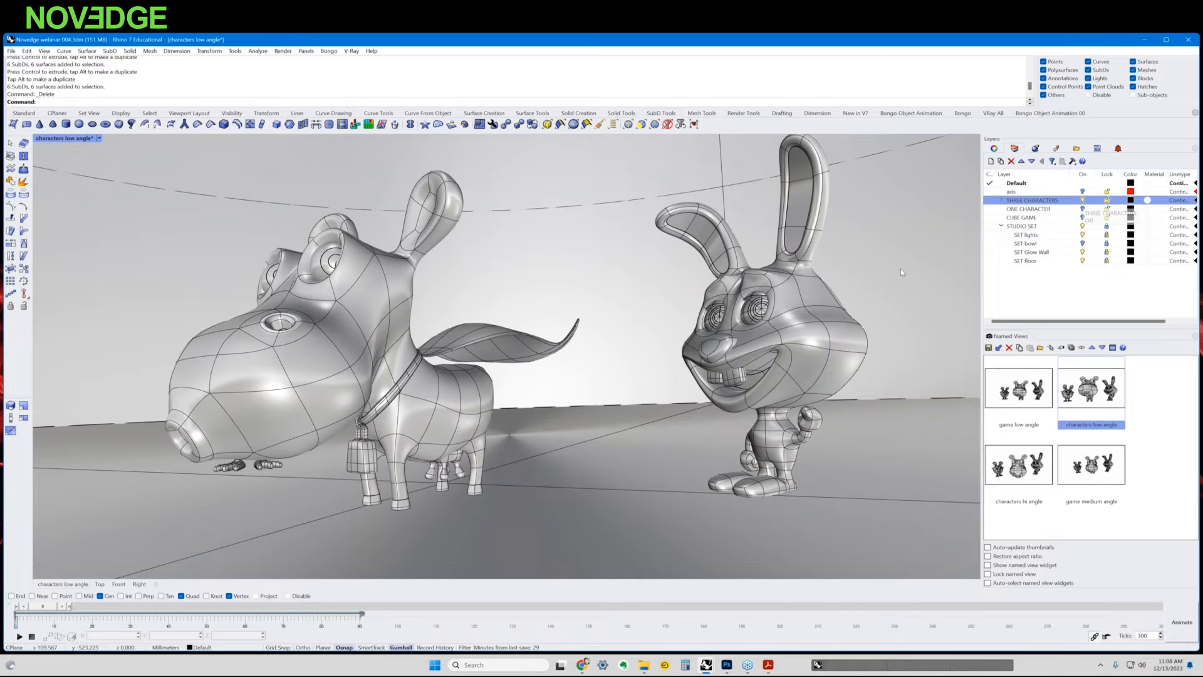
key("Home")
key("Home")
key("Home")
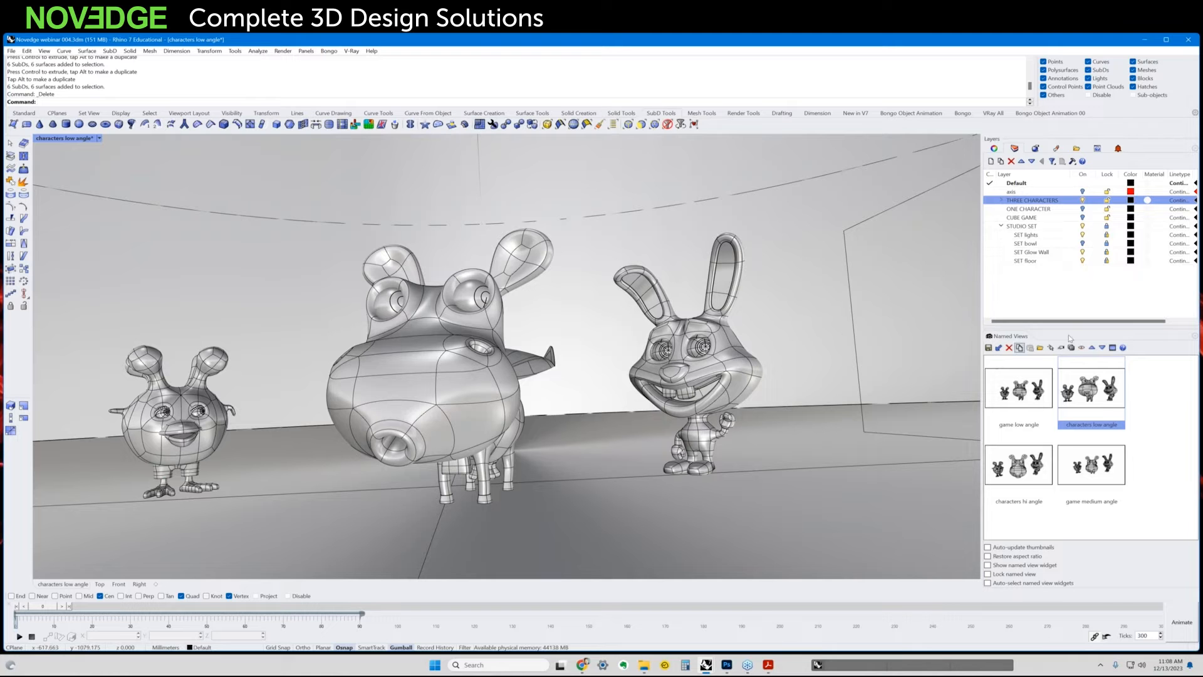
Examine the three characters with the glow wall, floor and surrounding rectangle lights from a wider view
right_click_drag(717, 329, 599, 378)
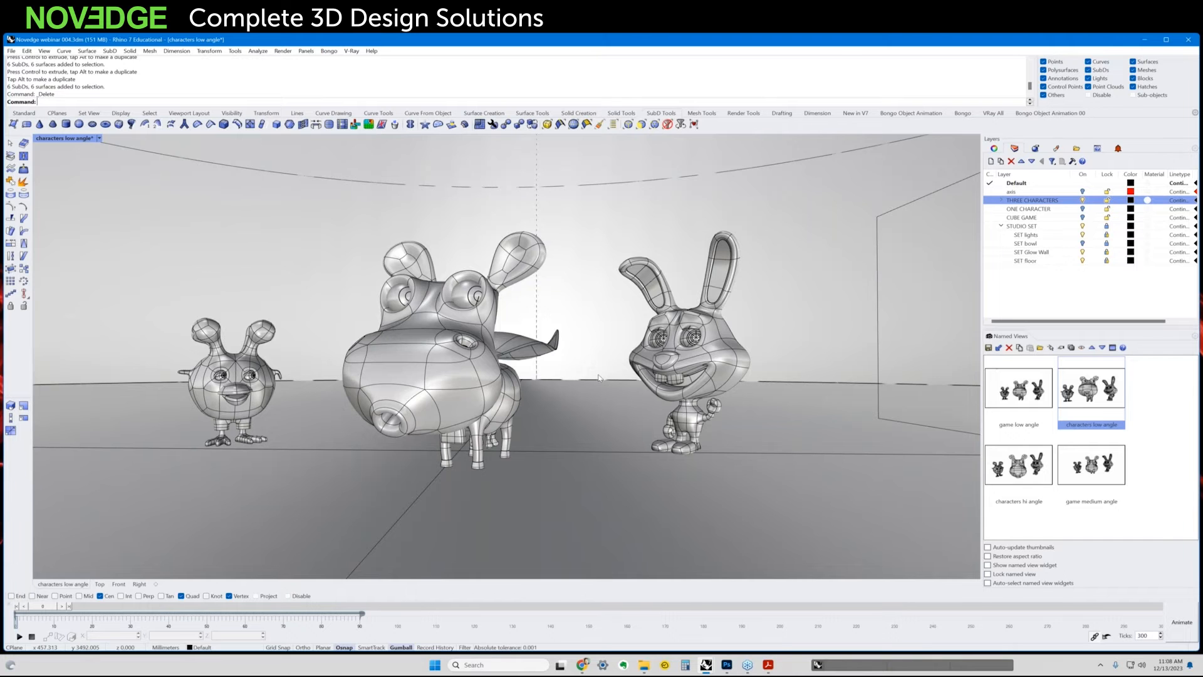
scroll(599, 378, "down", 5)
scroll(599, 378, "down", 1)
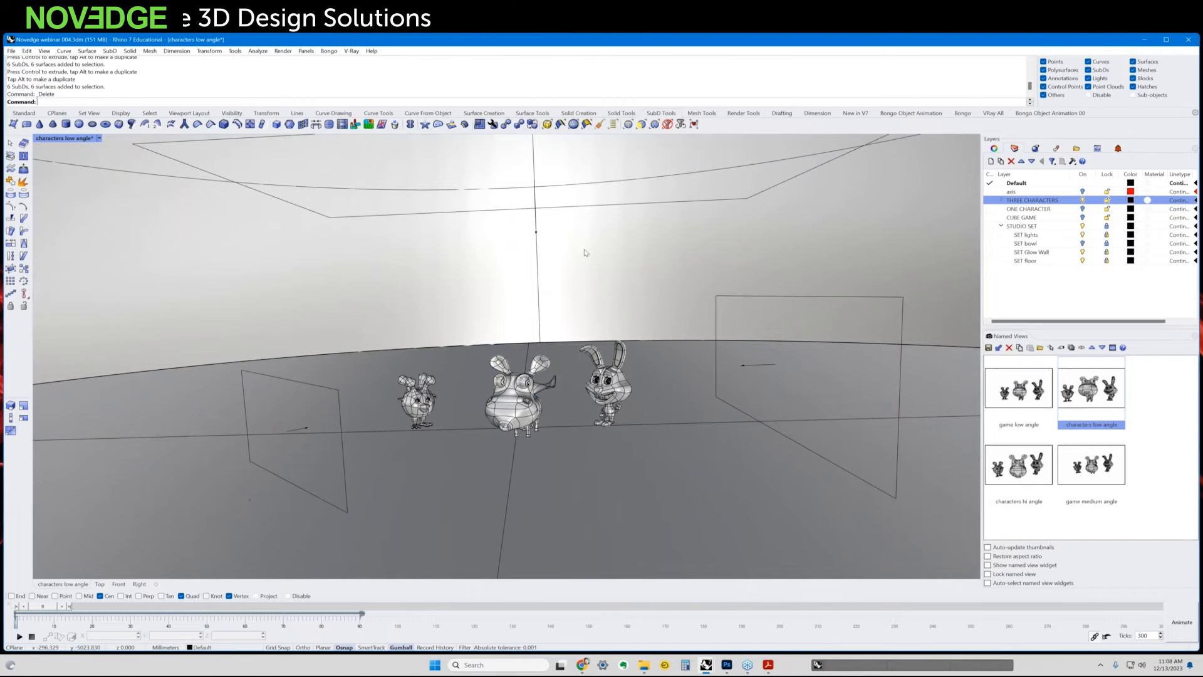
right_click_drag(585, 253, 564, 250)
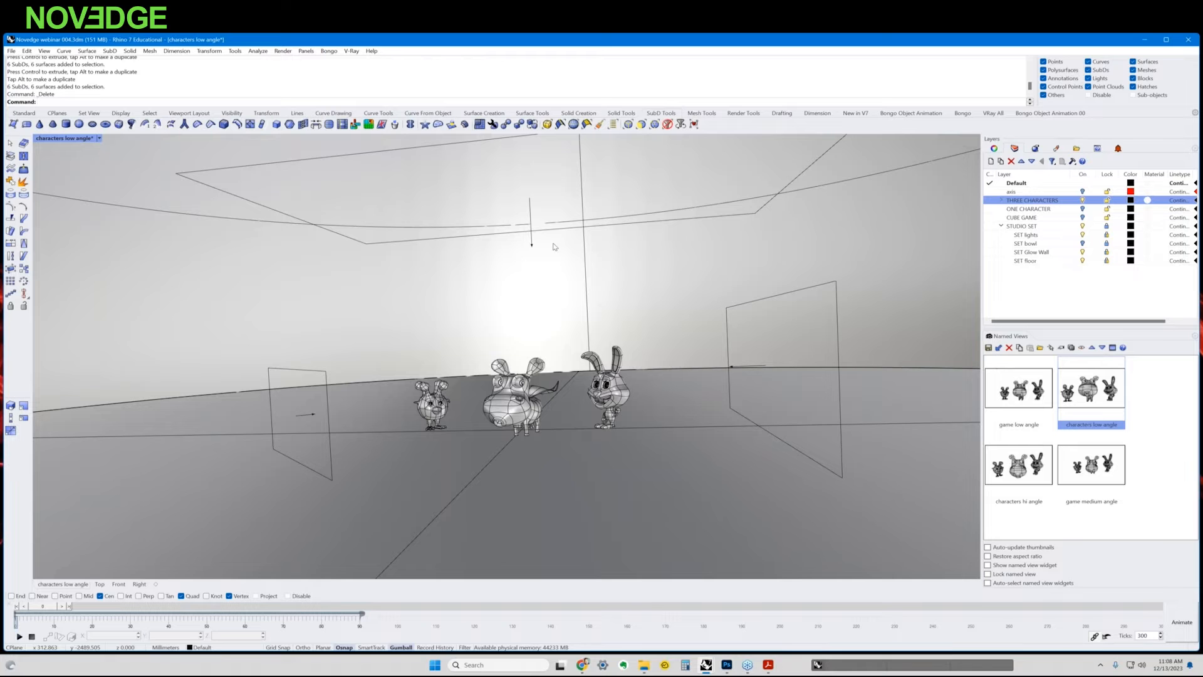
scroll(556, 250, "up", 1)
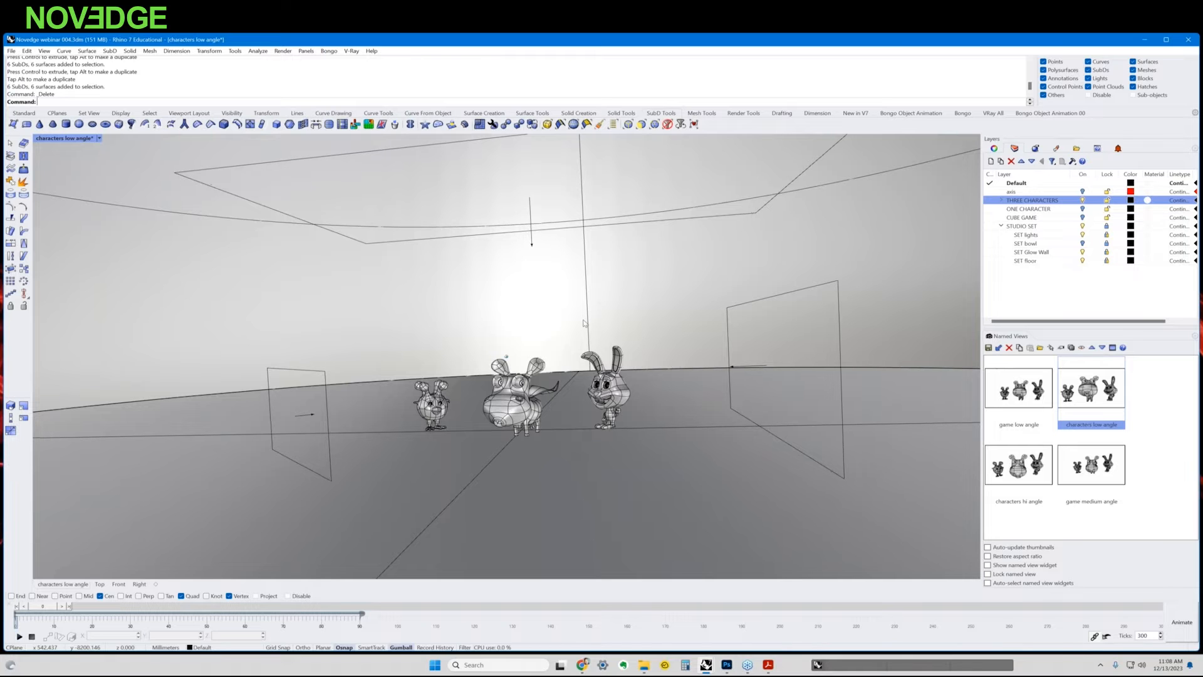
scroll(584, 325, "up", 2)
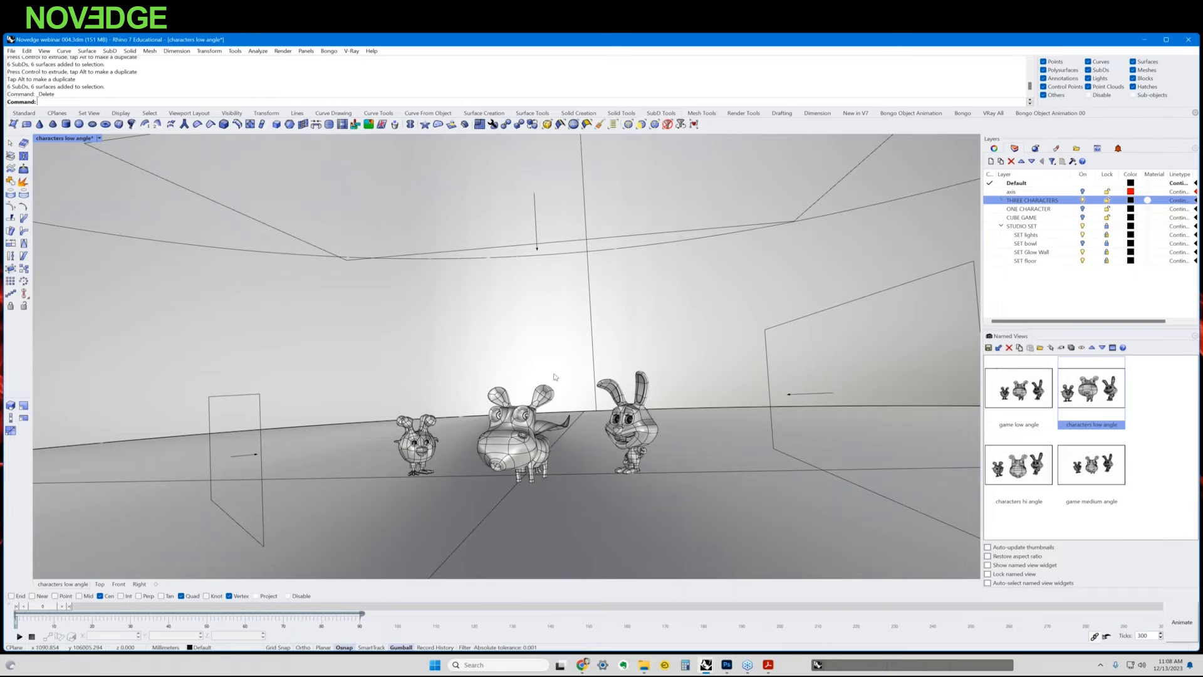
Switch to the four-viewport layout and frame the characters and rectangle lights in the perspective and Top views
double_click(66, 139)
scroll(321, 528, "down", 3)
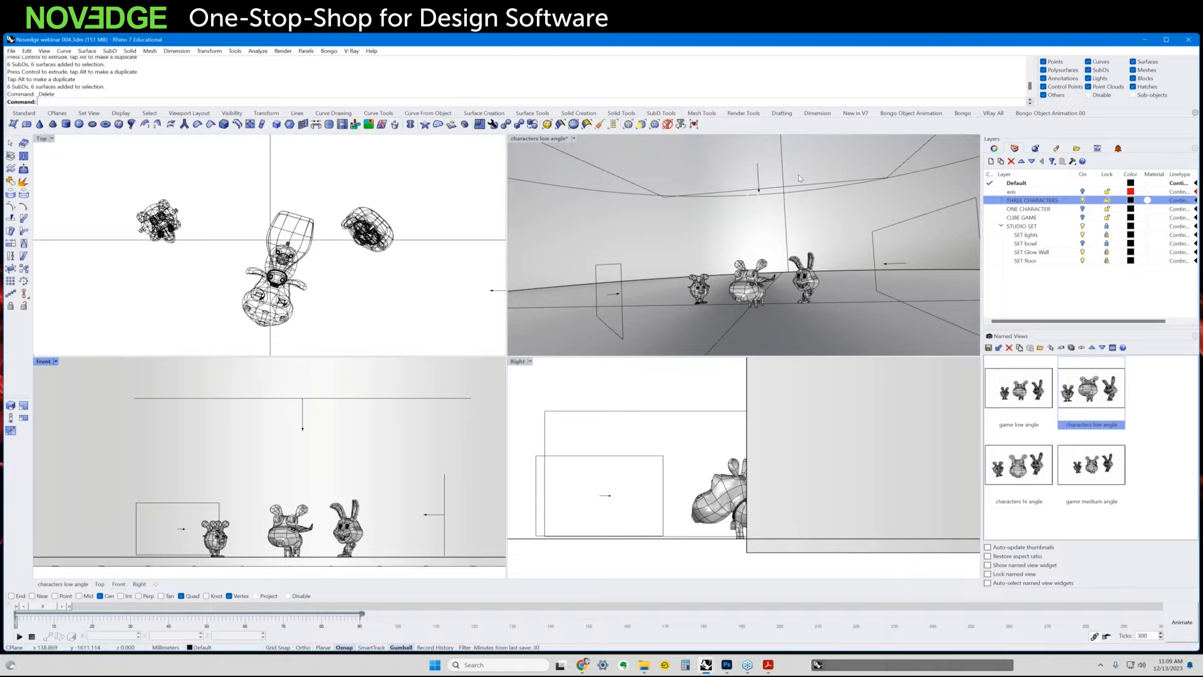
right_click_drag(792, 309, 773, 248)
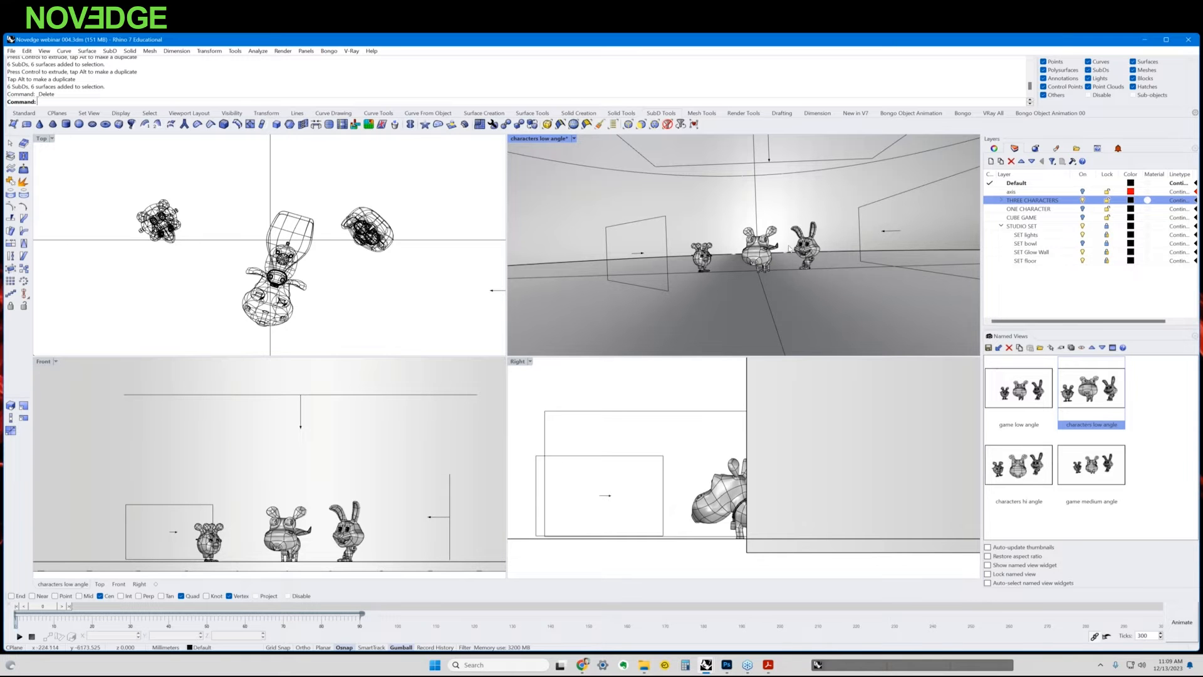
right_click_drag(377, 298, 349, 264)
scroll(374, 280, "down", 6)
scroll(338, 251, "down", 2)
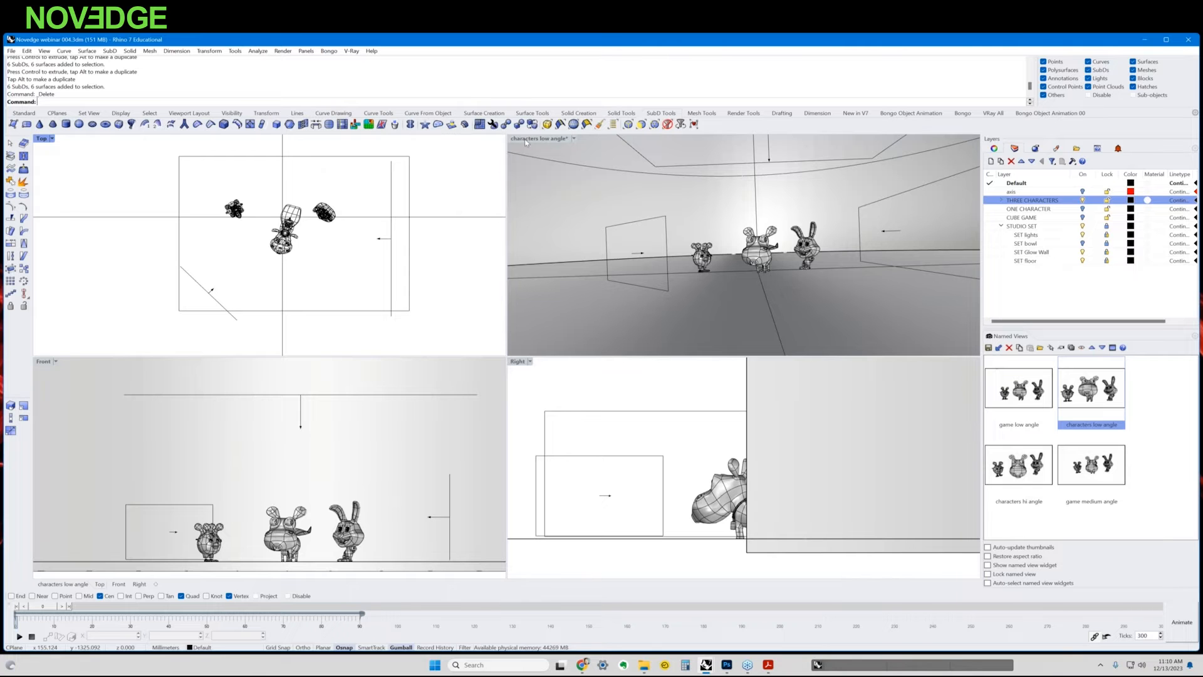
Frame the three characters closely in the perspective viewport from a low angle
left_click(931, 198)
scroll(688, 251, "up", 2)
scroll(688, 251, "up", 5)
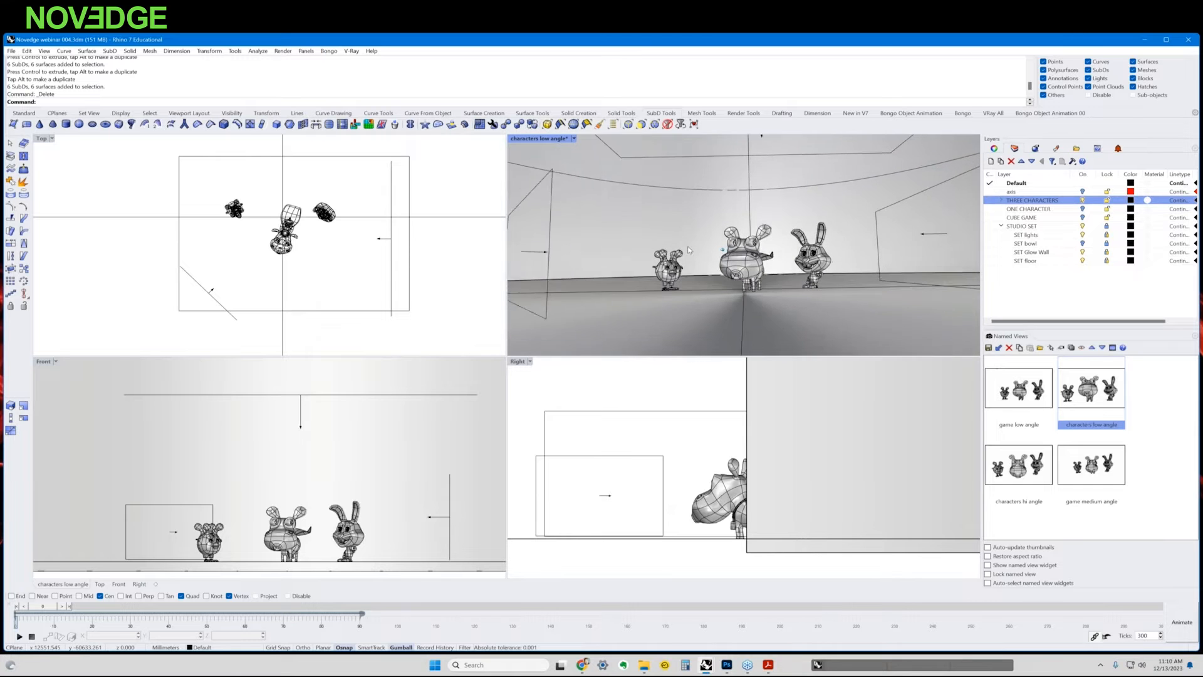
scroll(688, 250, "up", 3)
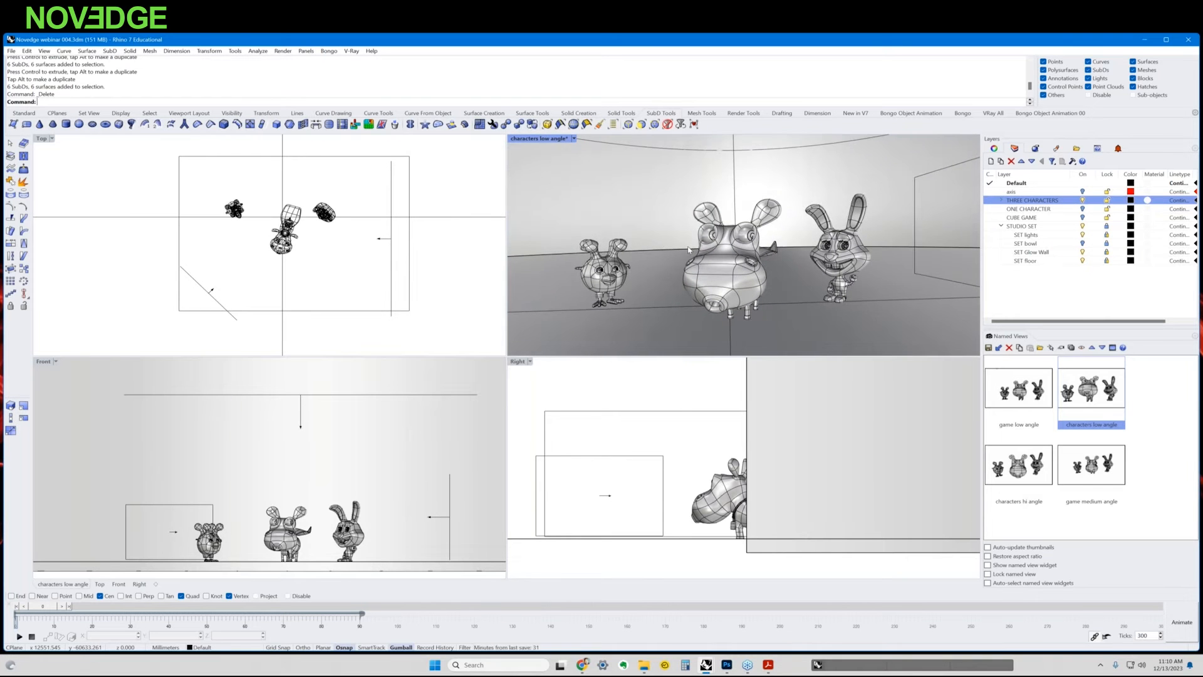
scroll(688, 251, "up", 2)
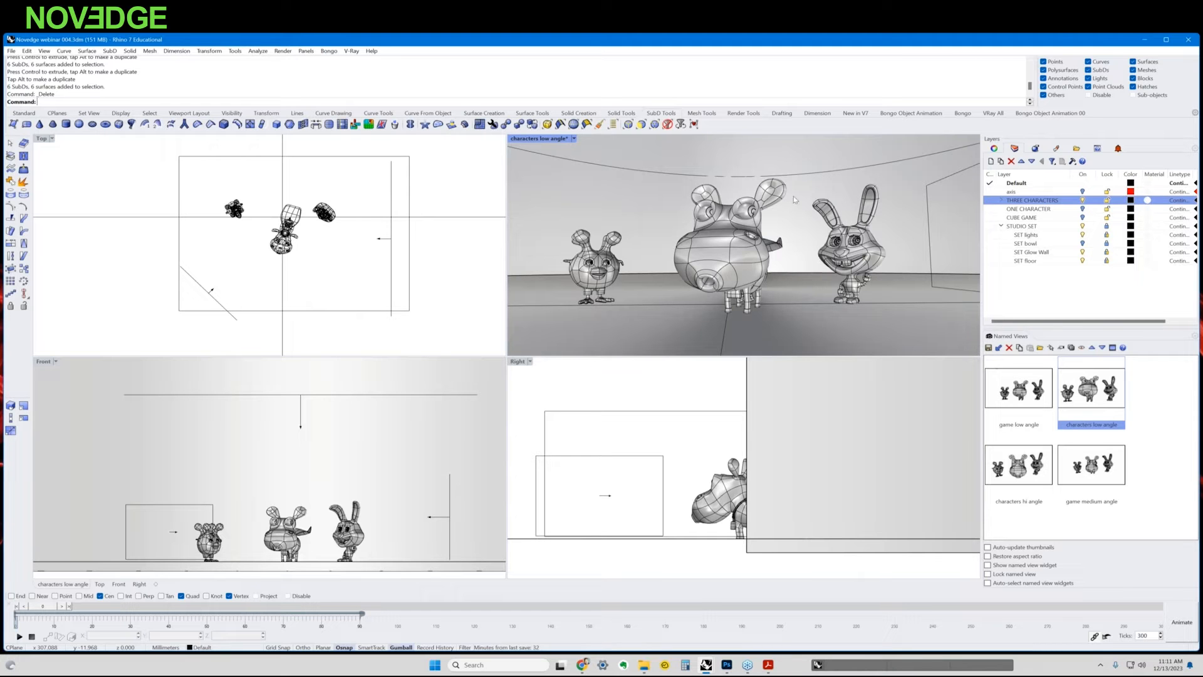
Open the V-Ray Asset Editor and examine the render quality, output, environment and global illumination settings
left_click(353, 51)
left_click(370, 66)
left_click_drag(537, 131, 548, 123)
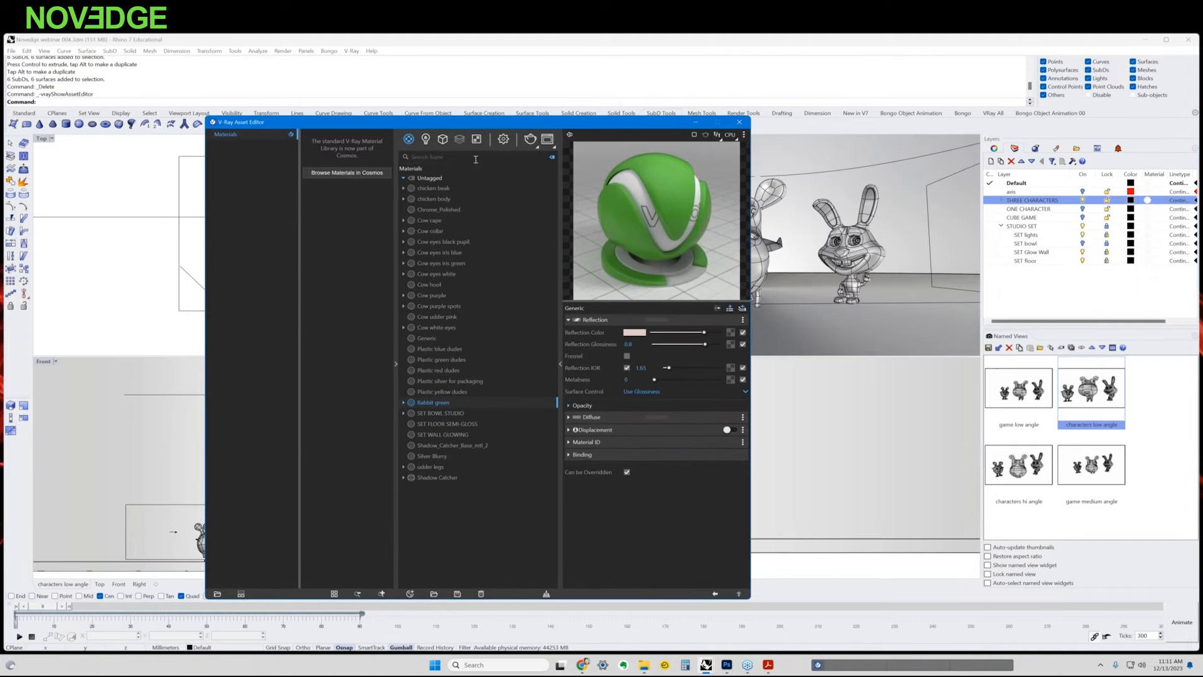
left_click(503, 139)
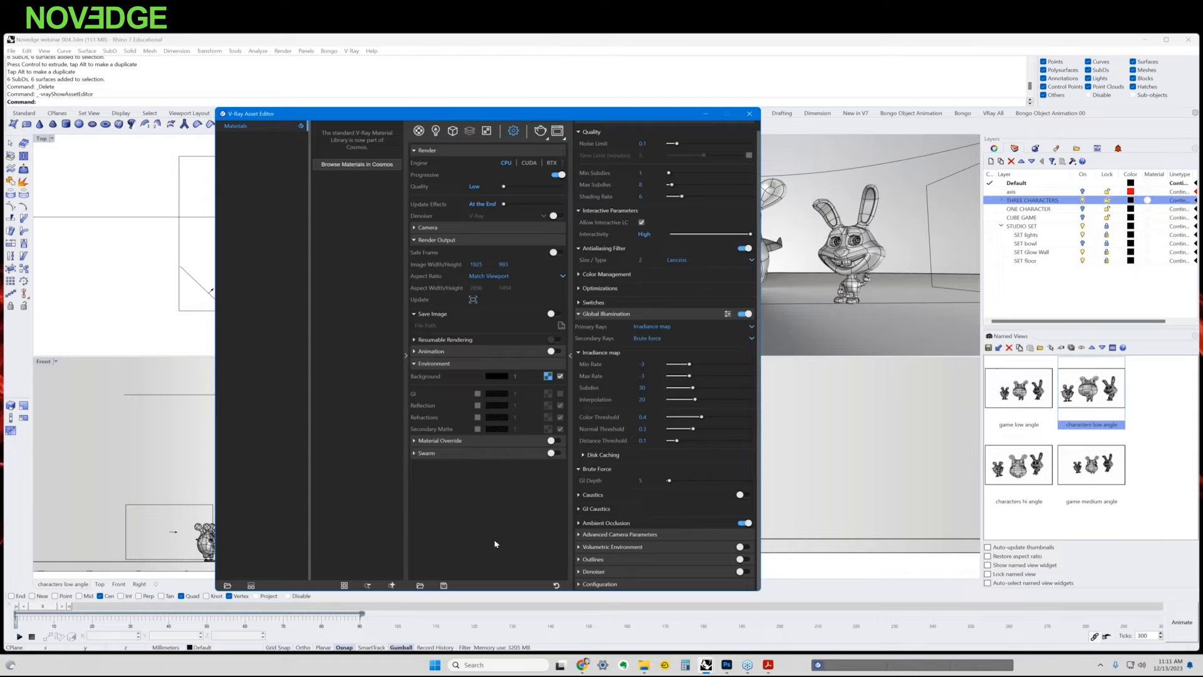
left_click(572, 353)
left_click(572, 354)
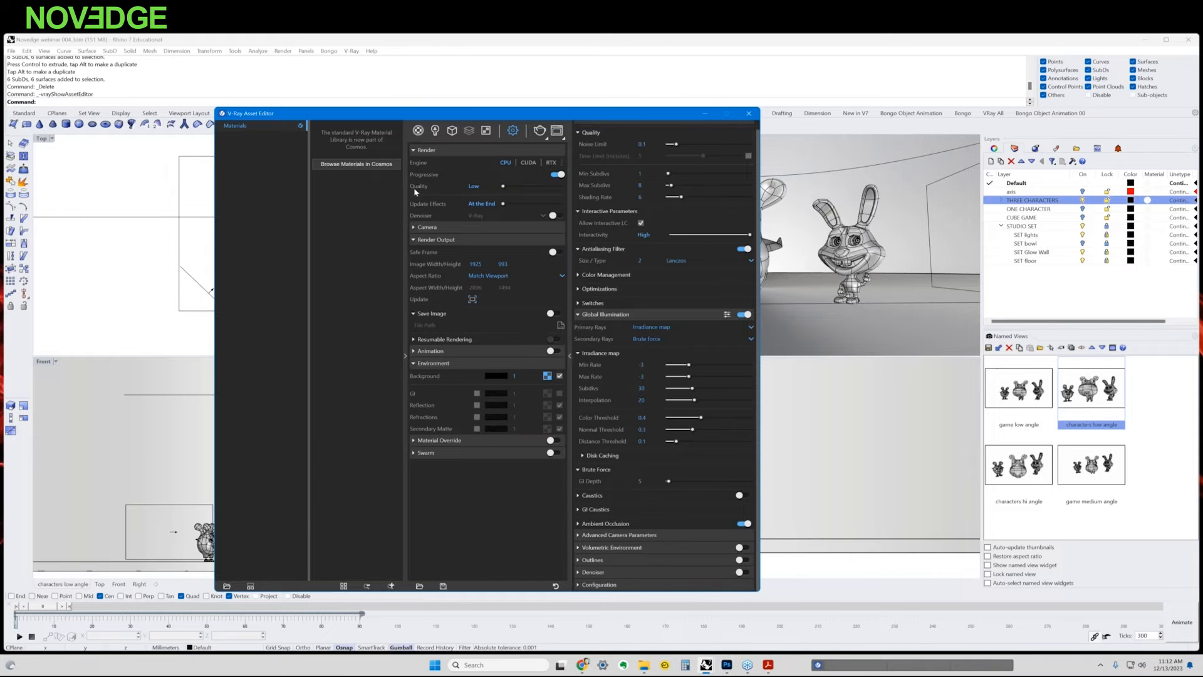
left_click_drag(499, 189, 490, 254)
Examine the environment background bitmap and the scene's list of rectangle lights, then put the Asset Editor away
left_click(548, 376)
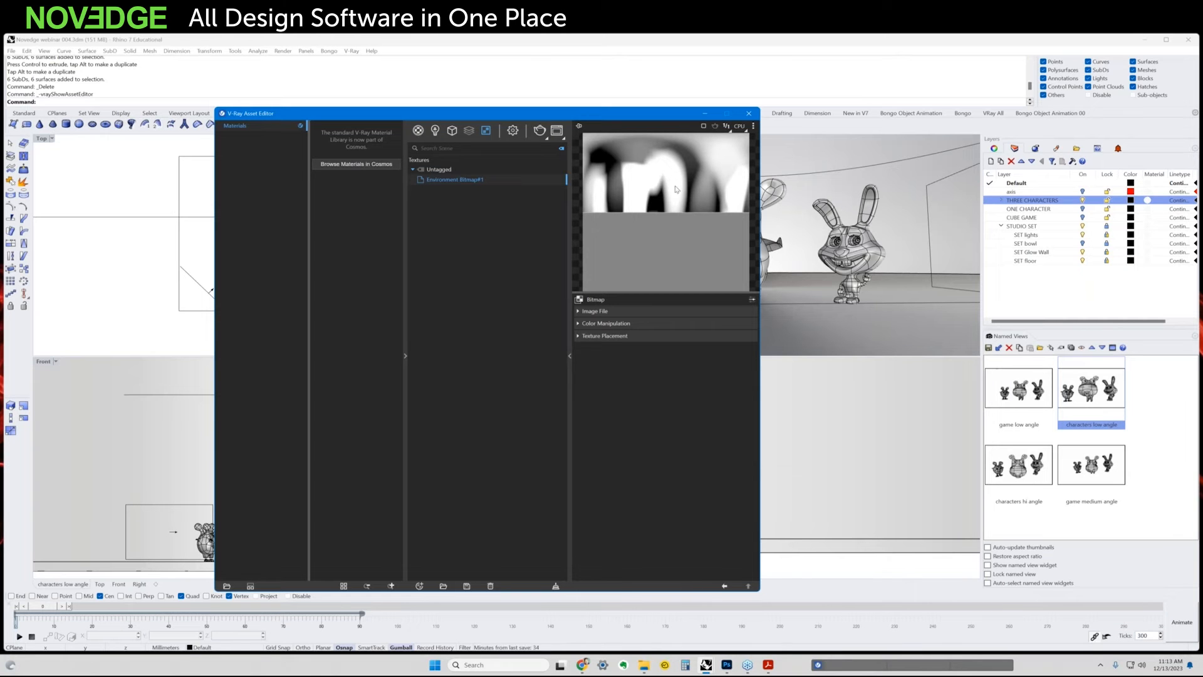
left_click(435, 130)
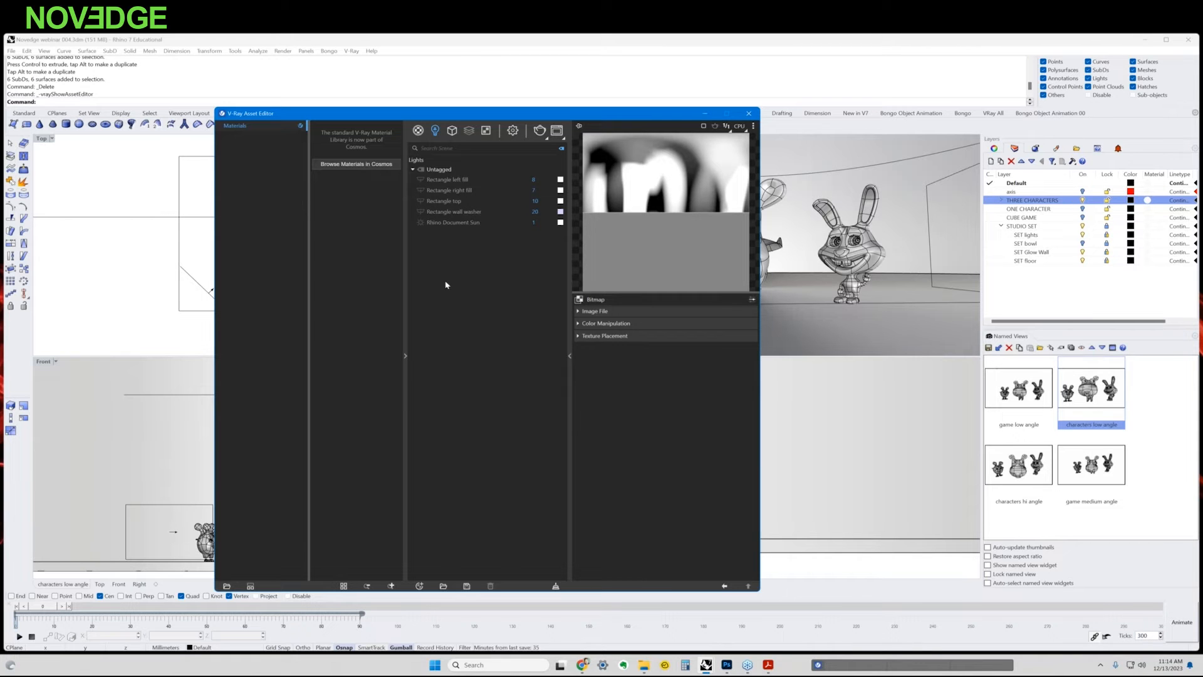
left_click(706, 115)
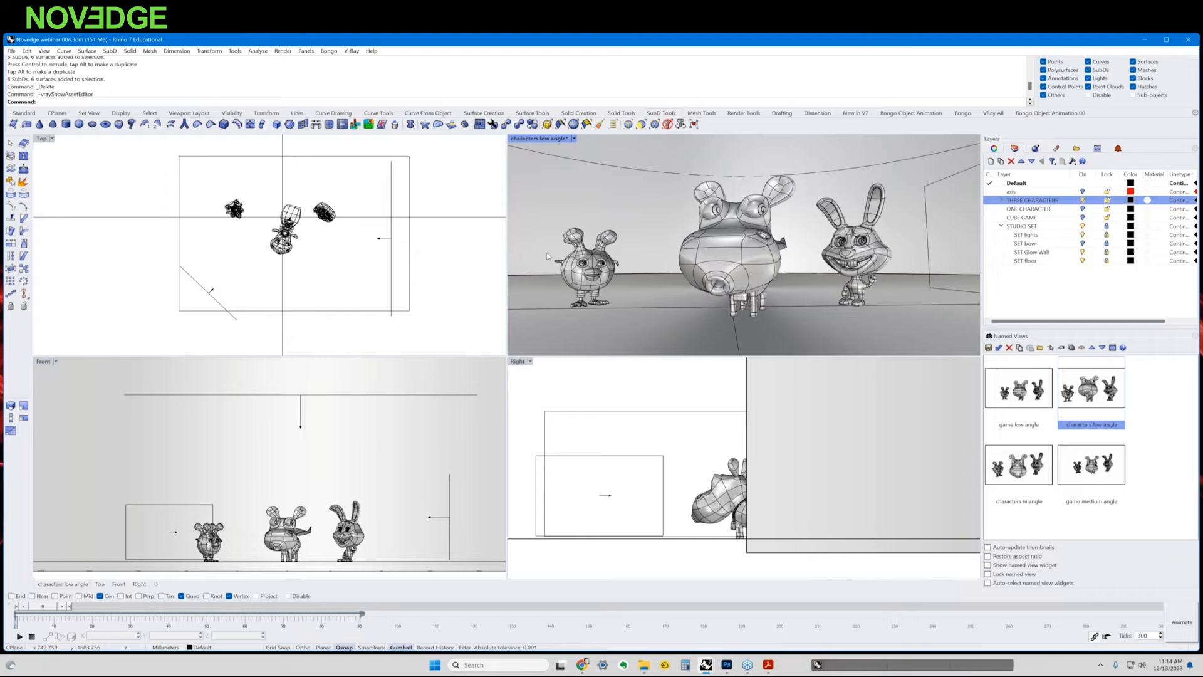
Reopen the V-Ray Asset Editor and render the perspective view of the three characters
left_click(351, 51)
left_click(361, 62)
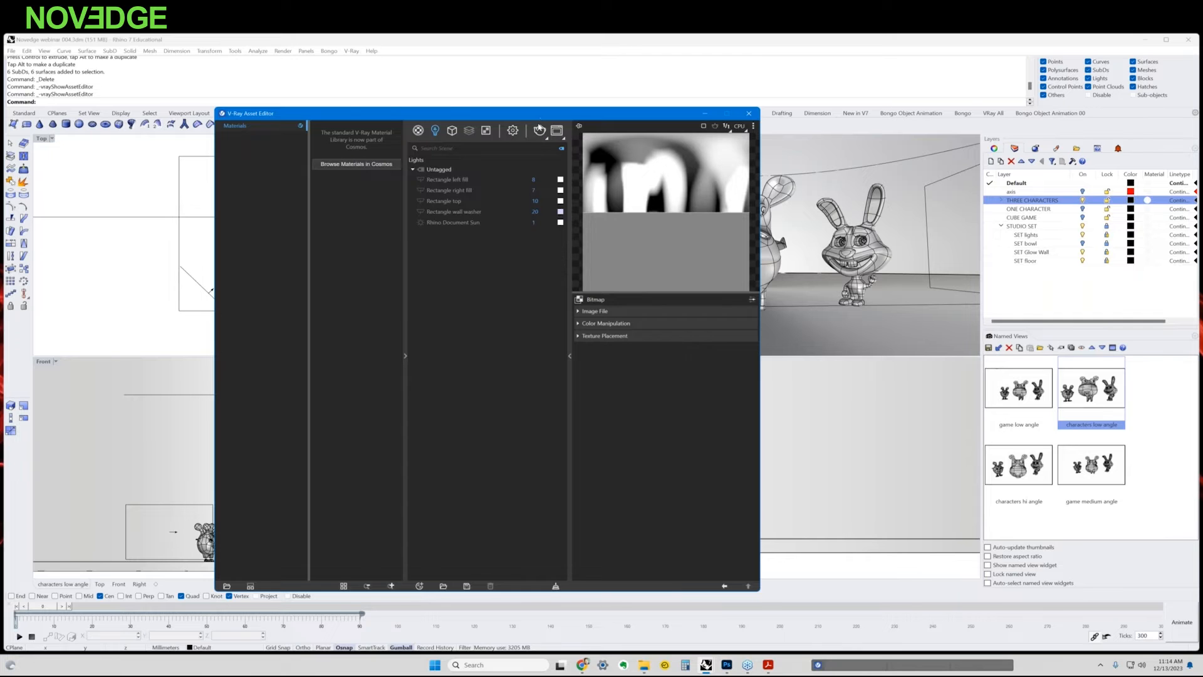
left_click_drag(540, 115, 537, 170)
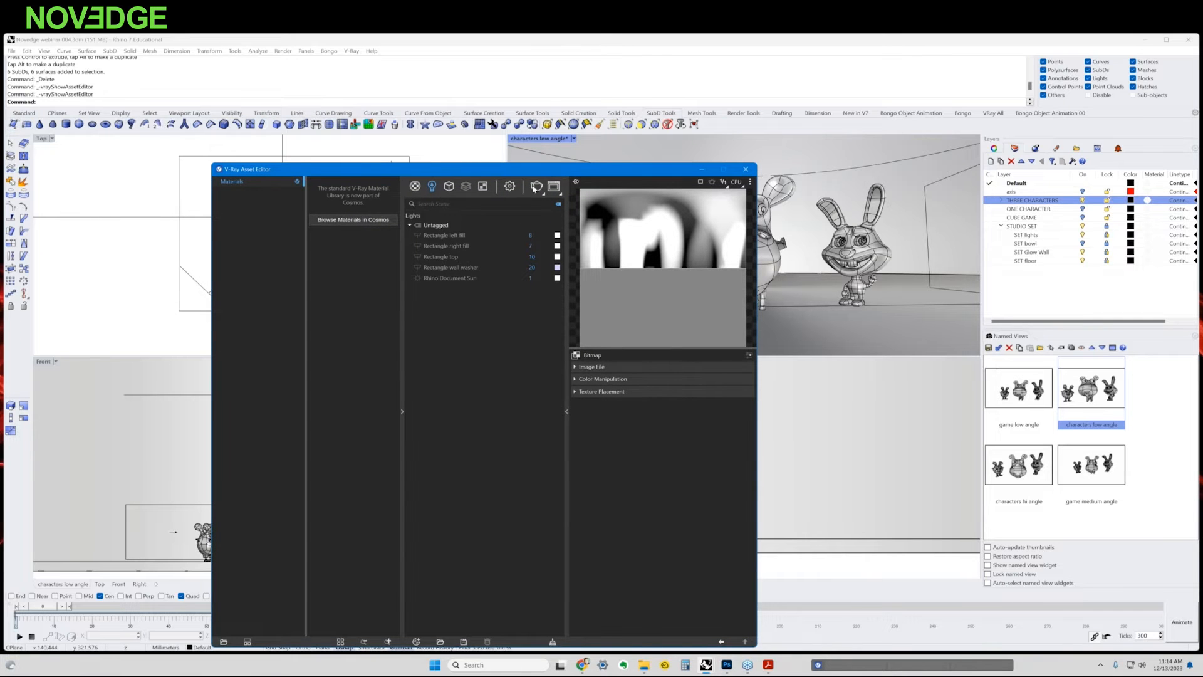
mouse_move(539, 167)
left_mouse_down()
mouse_move(539, 142)
mouse_move(528, 177)
left_mouse_up()
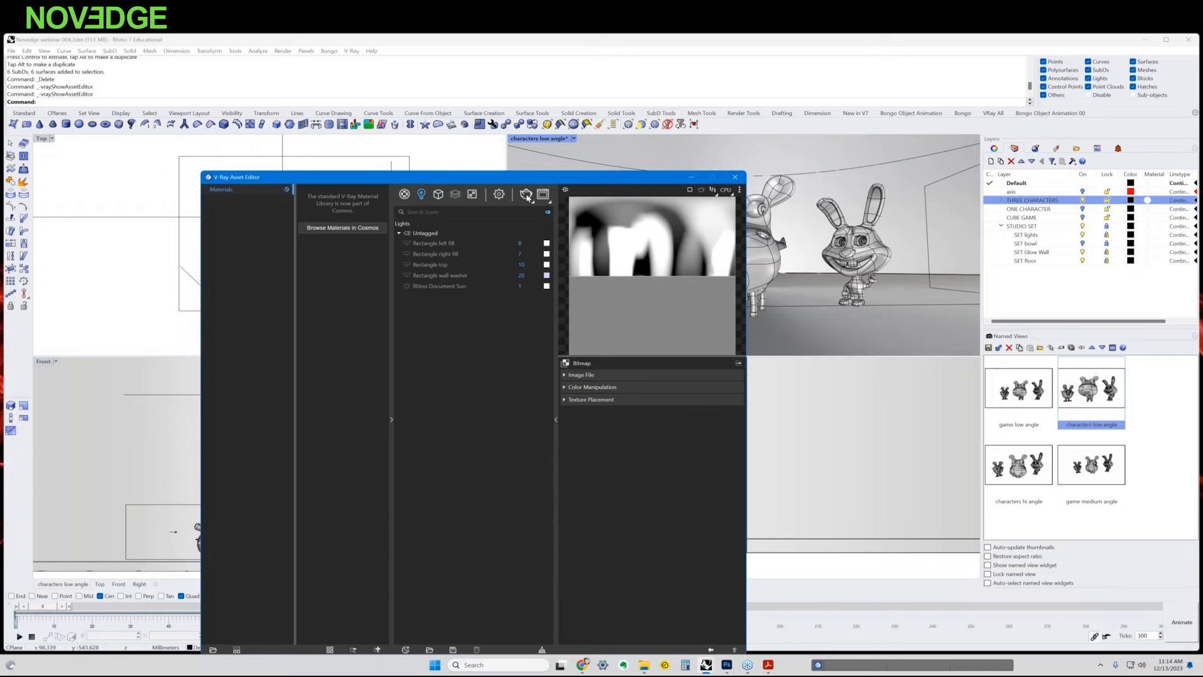
left_click(525, 194)
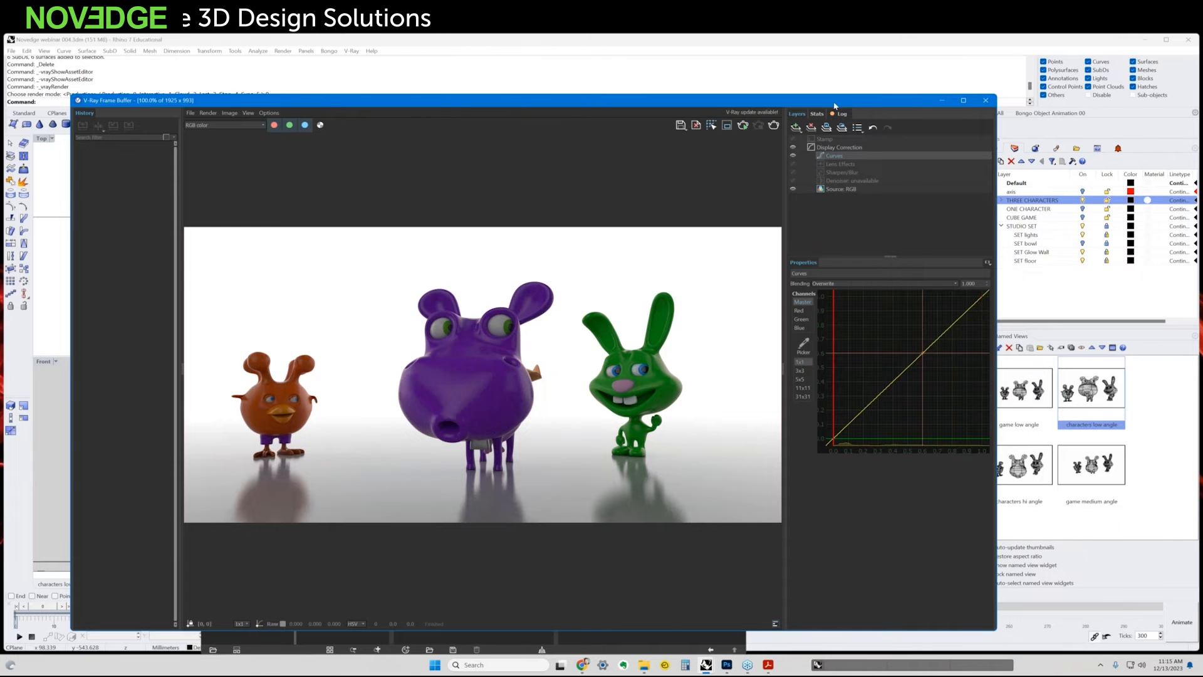
Move the frame buffer and the Asset Editor off the scene and activate the characters low angle viewport
left_click_drag(836, 107, 5, 156)
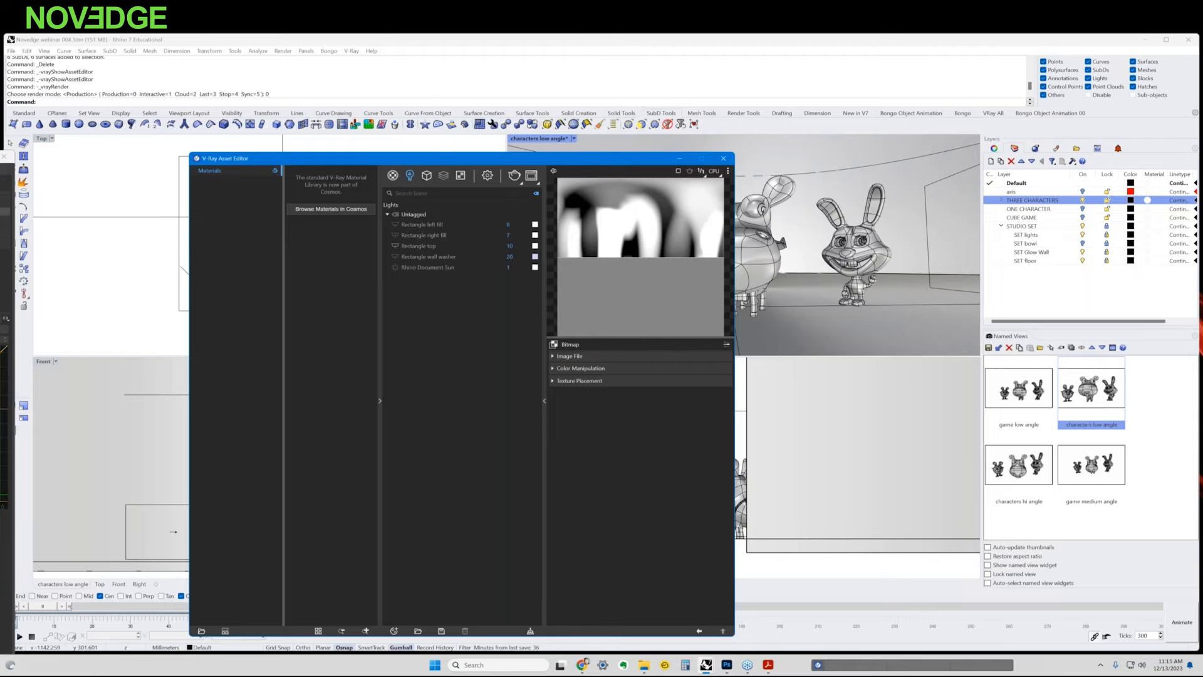
left_click_drag(456, 162, 1202, 213)
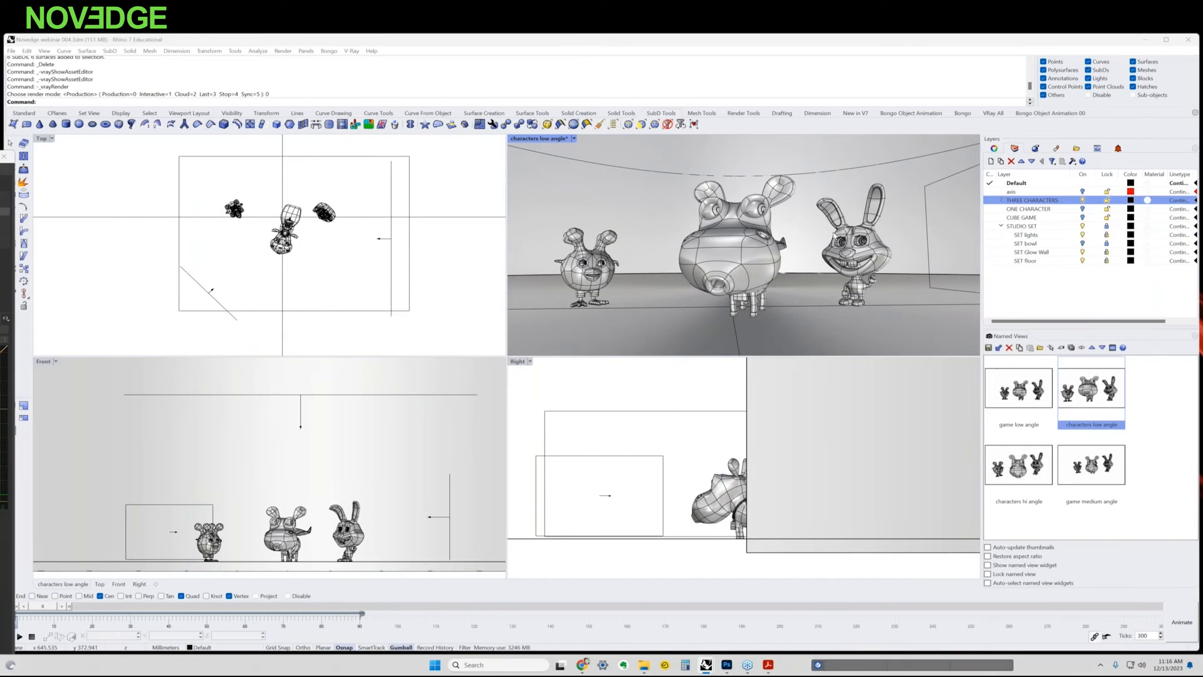
left_click(834, 235)
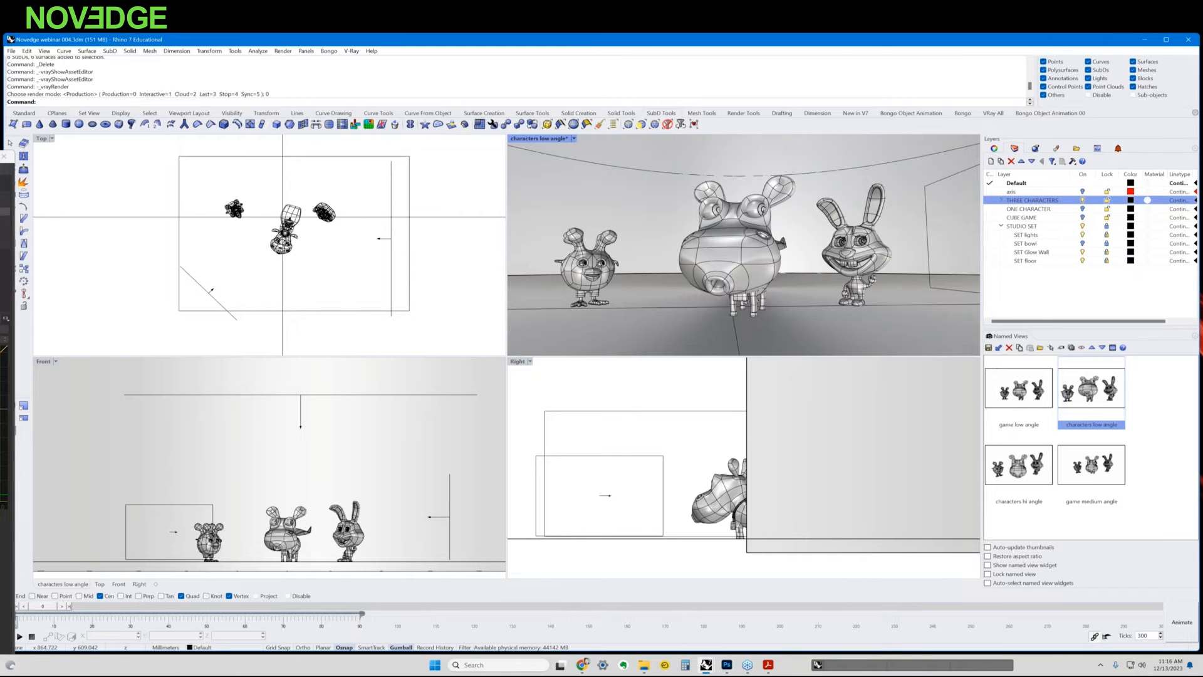
Bring the Asset Editor and the frame buffer back over the scene and render the three characters again
left_click_drag(1202, 142, 470, 147)
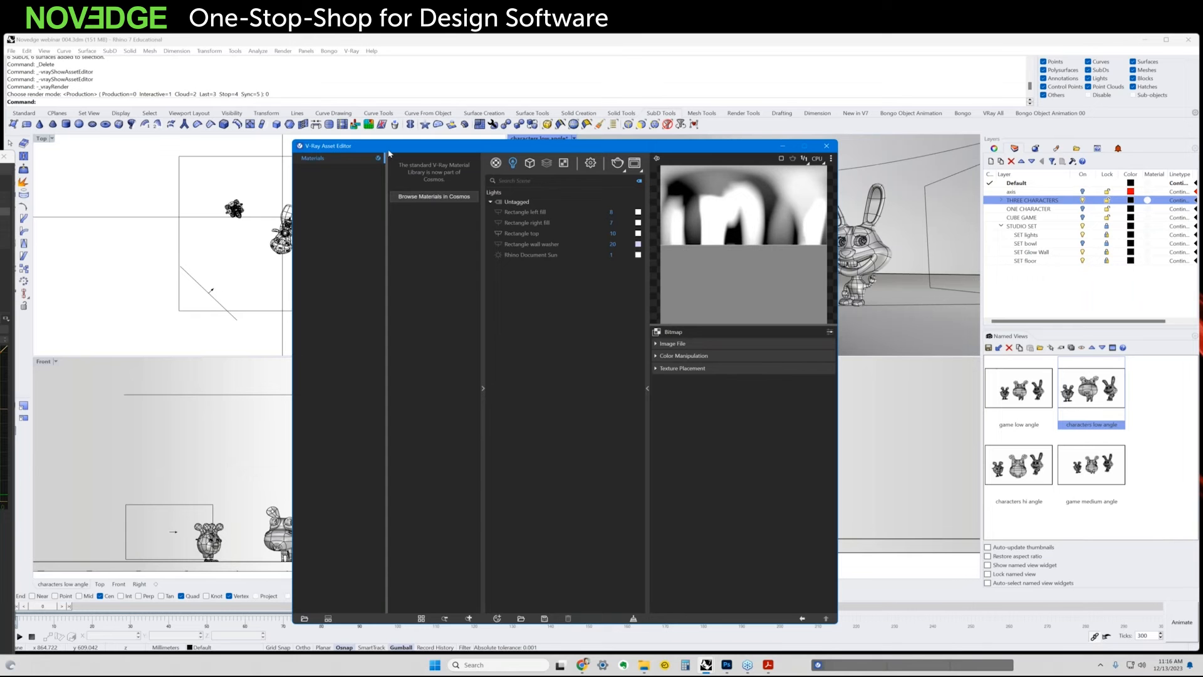
left_click_drag(7, 156, 1, 157)
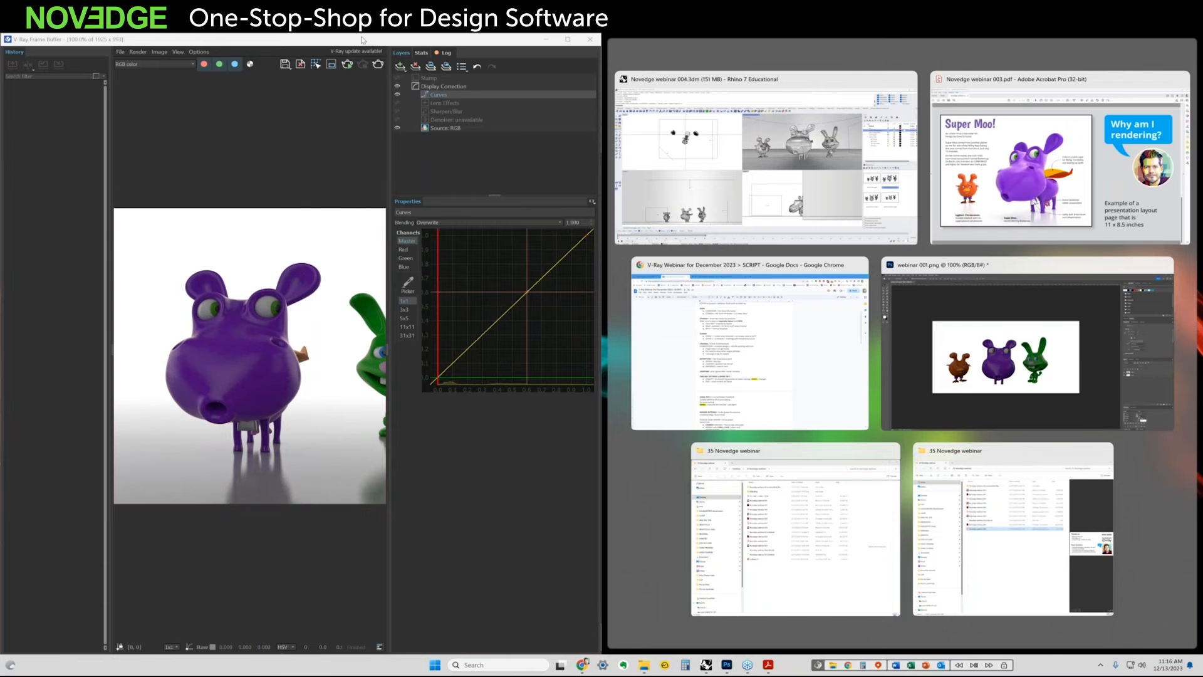
left_click_drag(362, 40, 564, 73)
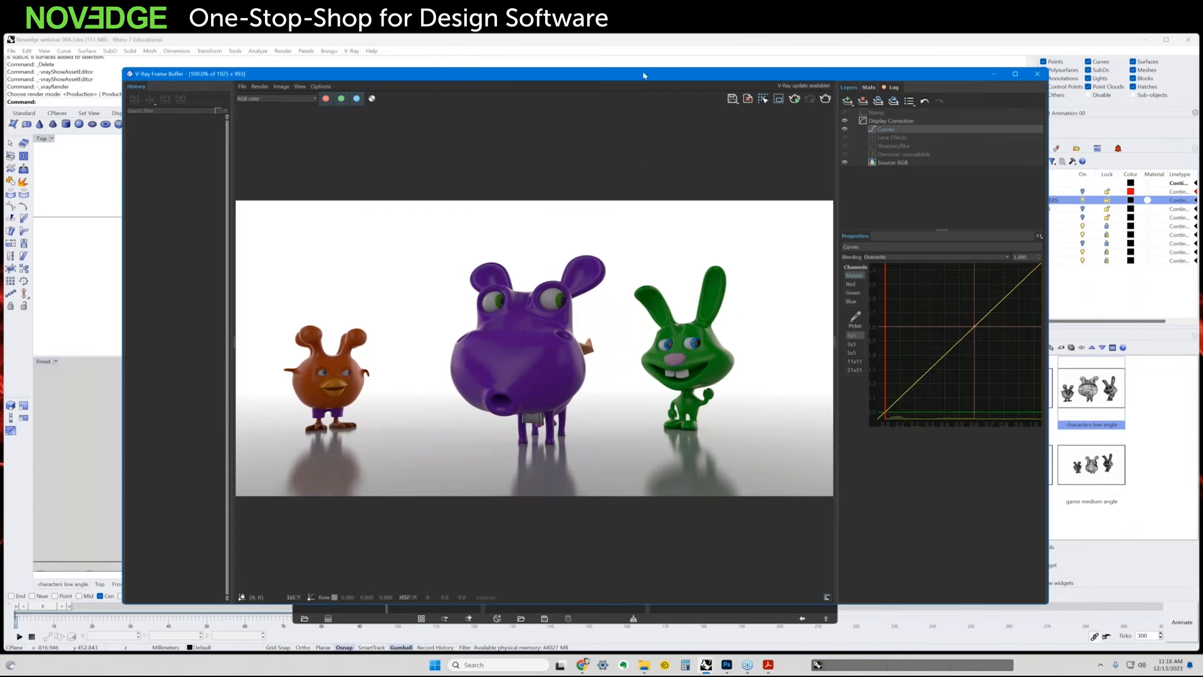
left_click_drag(641, 73, 634, 163)
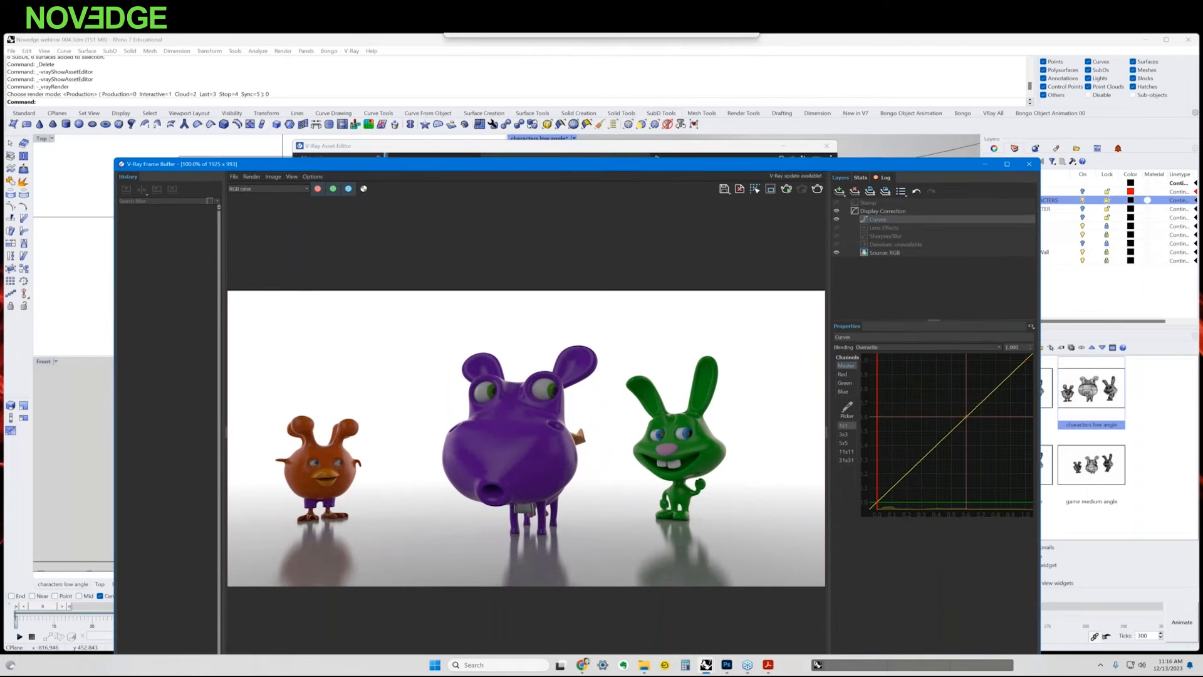
left_click(817, 189)
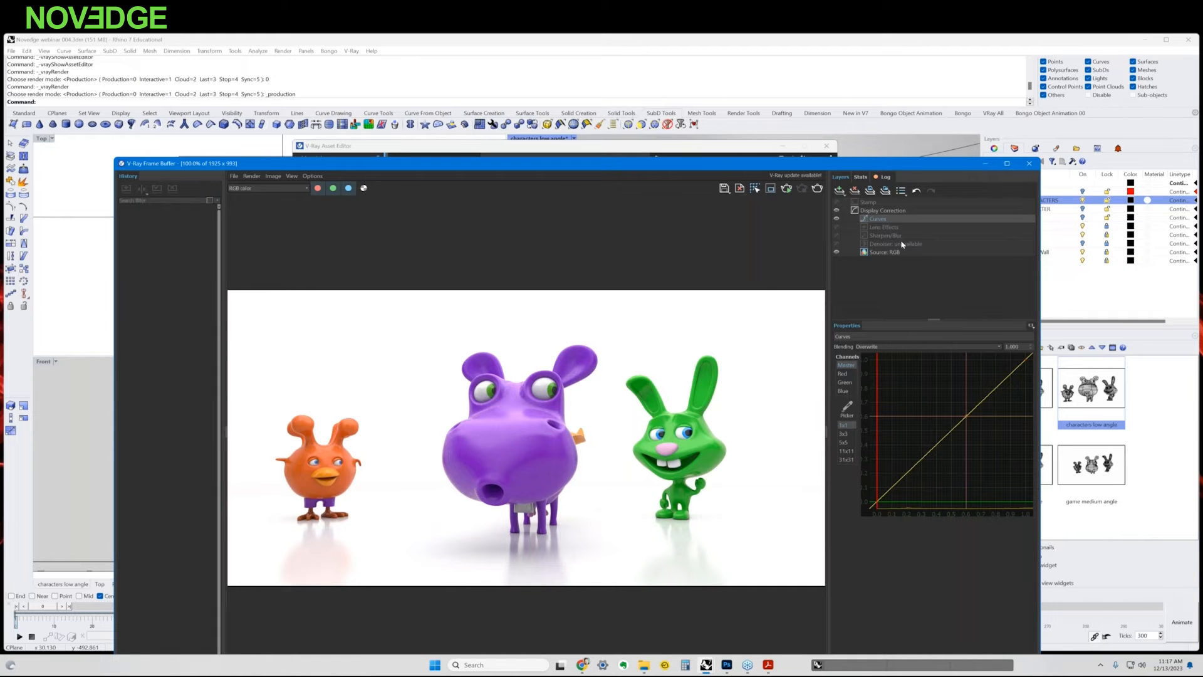
Open the V-Ray render settings and examine the render quality and the advanced quality and global illumination values
left_click(659, 151)
left_click_drag(659, 150, 646, 131)
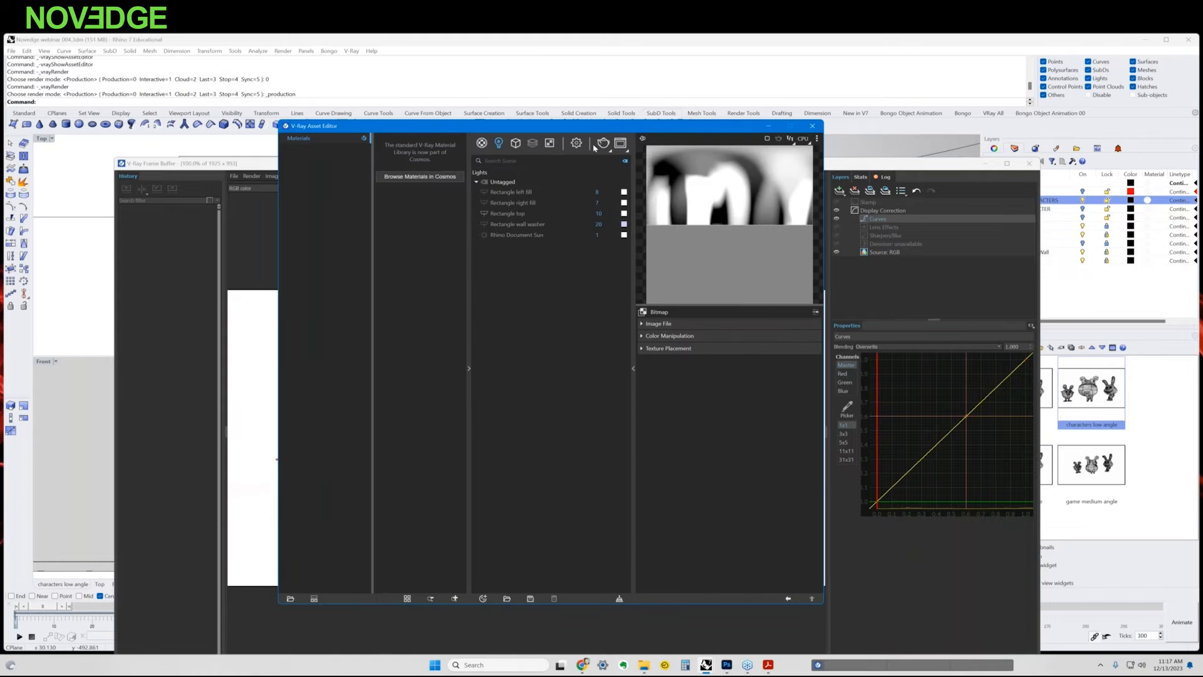
left_click(576, 142)
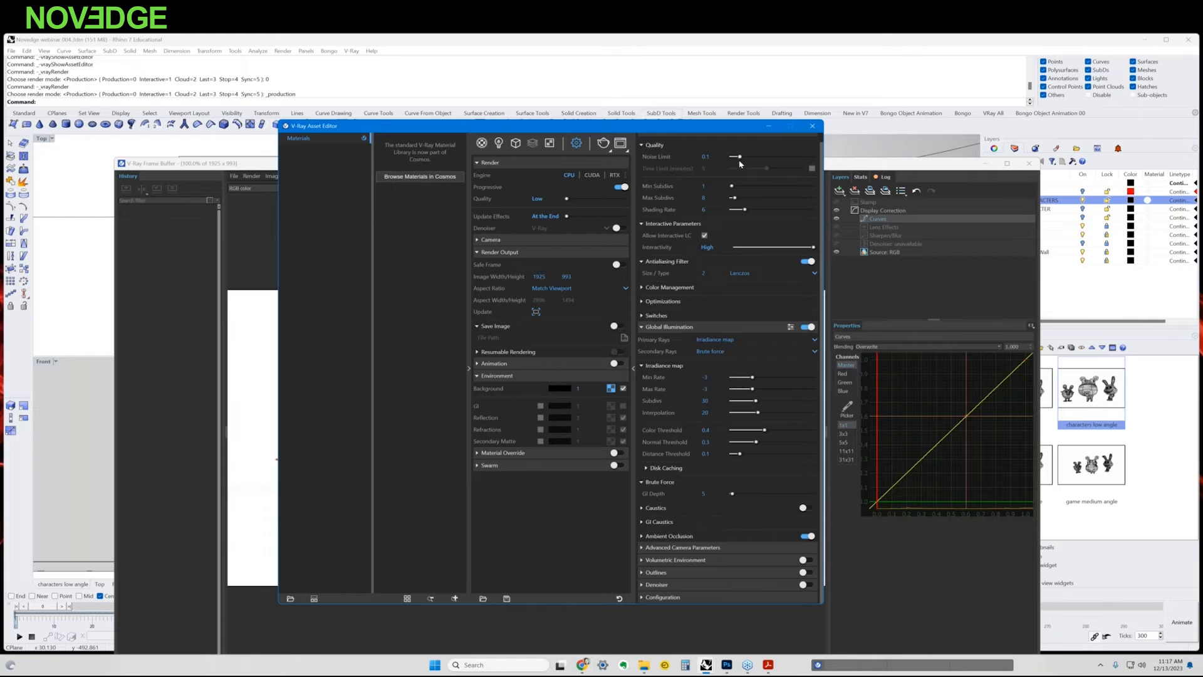
left_click(631, 369)
left_click(630, 369)
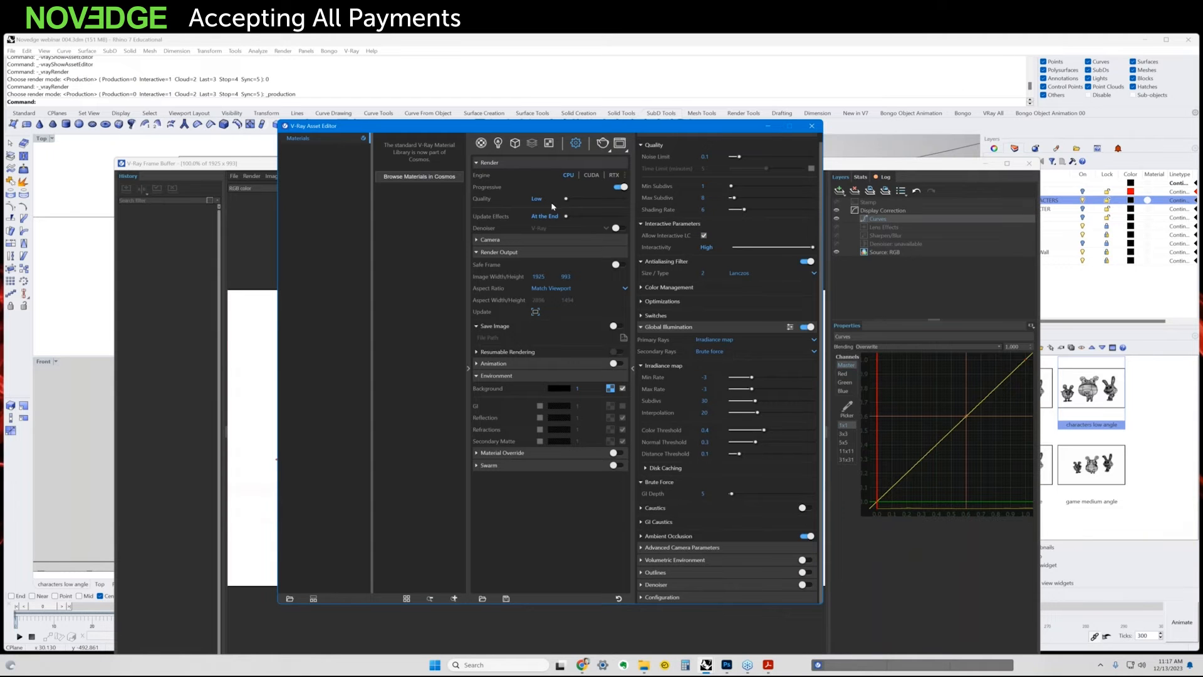
mouse_move(566, 199)
left_mouse_down()
mouse_move(619, 202)
mouse_move(566, 201)
left_mouse_up()
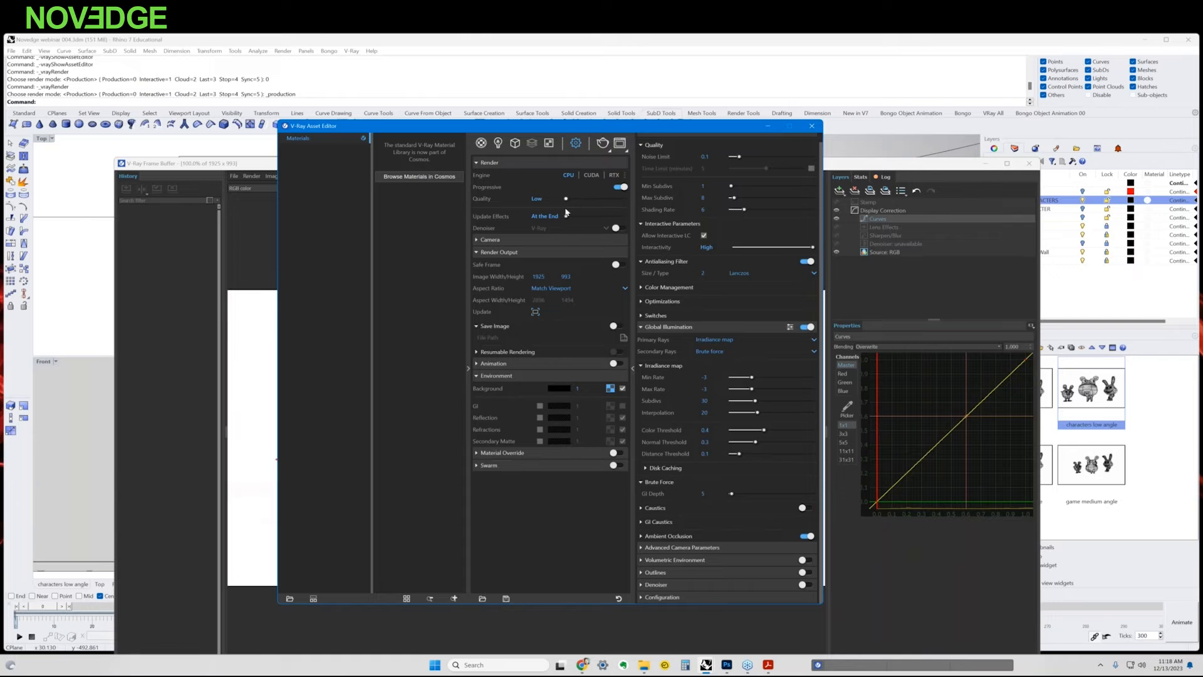
Set the render output image width to 2000, keeping the aspect ratio matched to the viewport
left_click(551, 277)
double_click(543, 277)
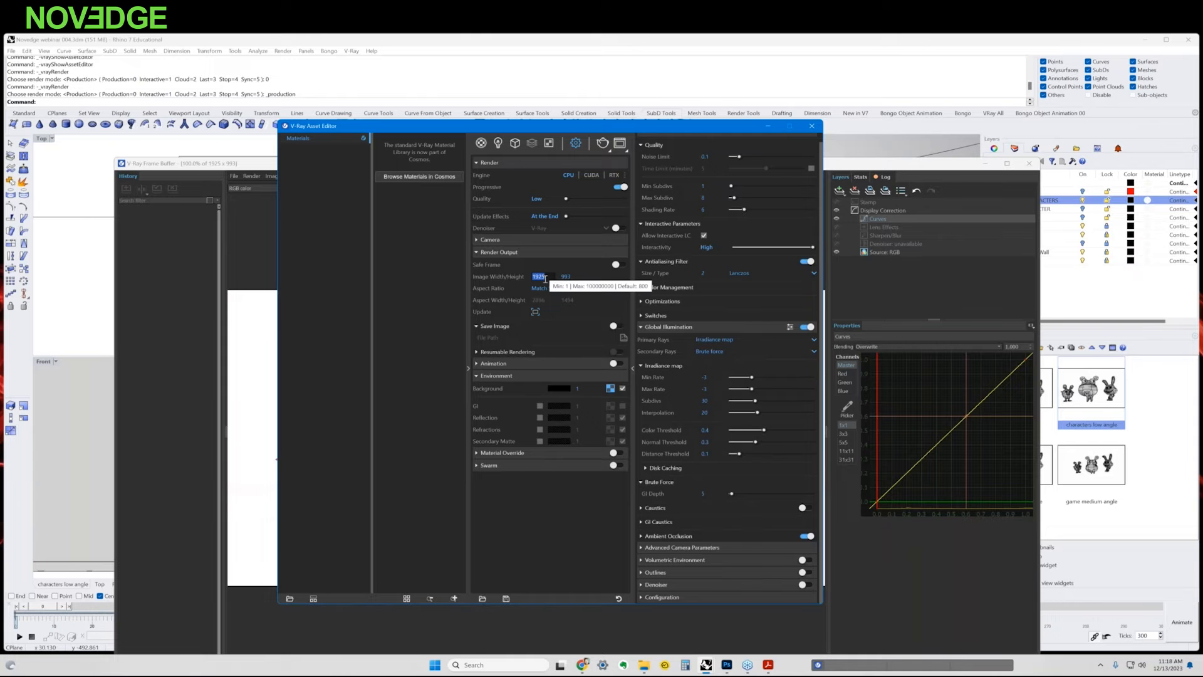
type("20")
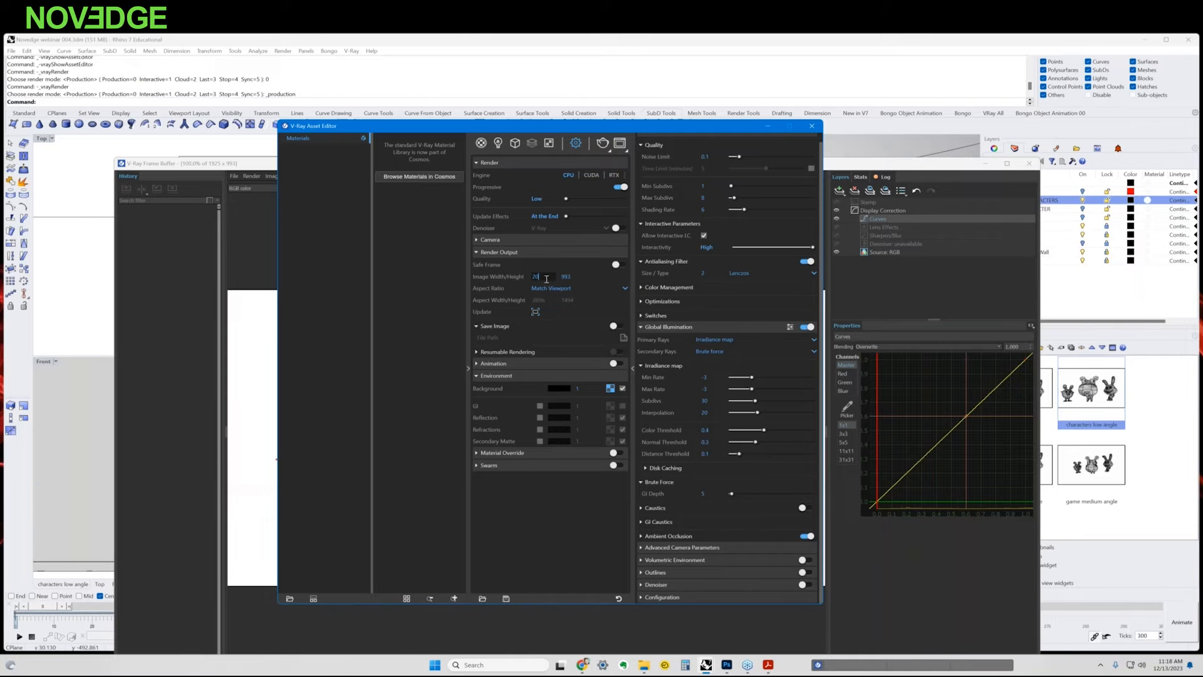
type("00")
key("Return")
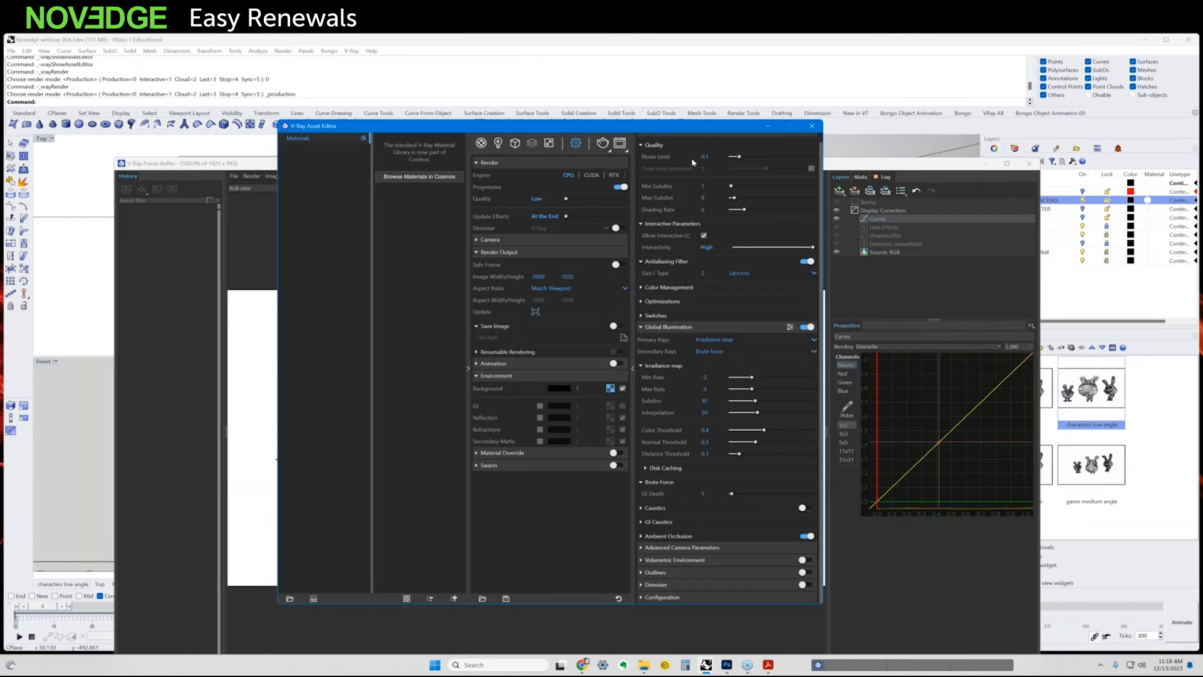
Turn on Material Override with the grey override color and render the three characters
mouse_move(510, 130)
left_mouse_down()
mouse_move(3, 135)
mouse_move(496, 145)
left_mouse_up()
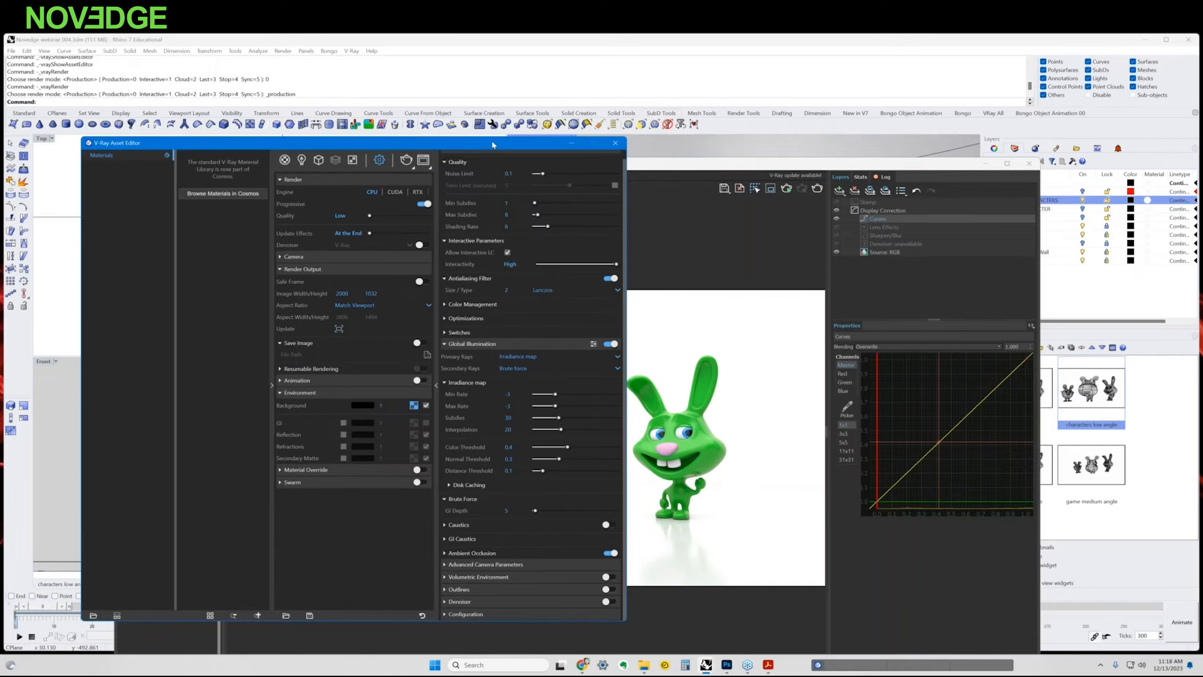
left_click_drag(500, 144, 581, 117)
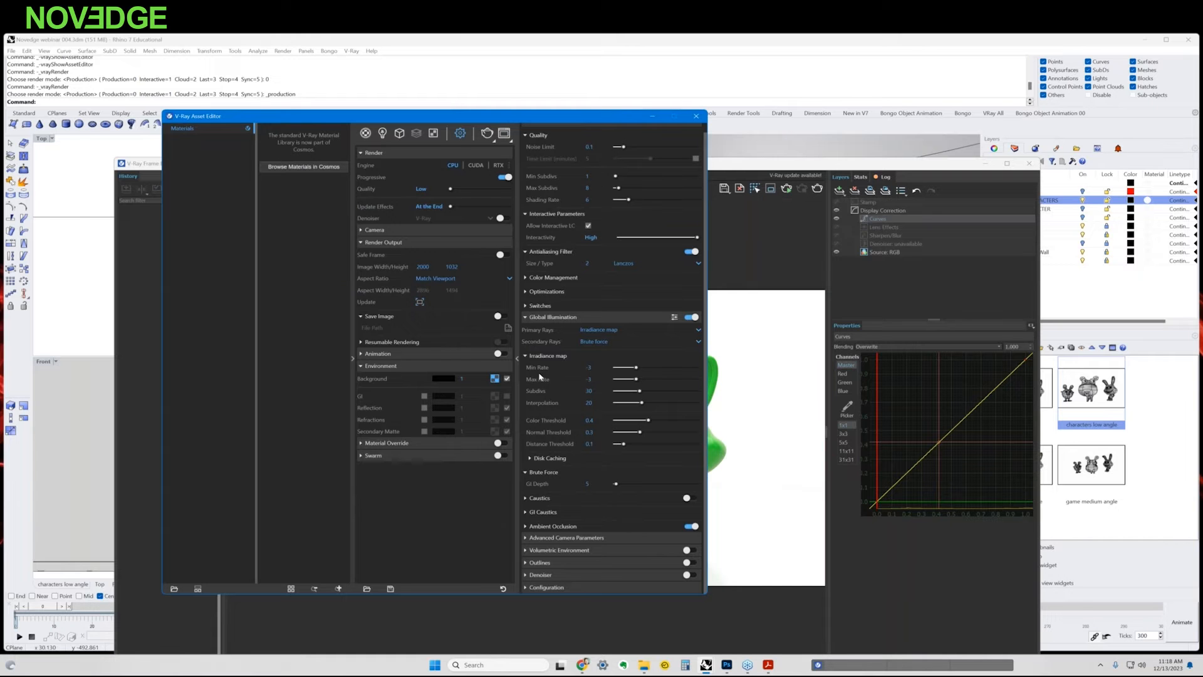
left_click(507, 445)
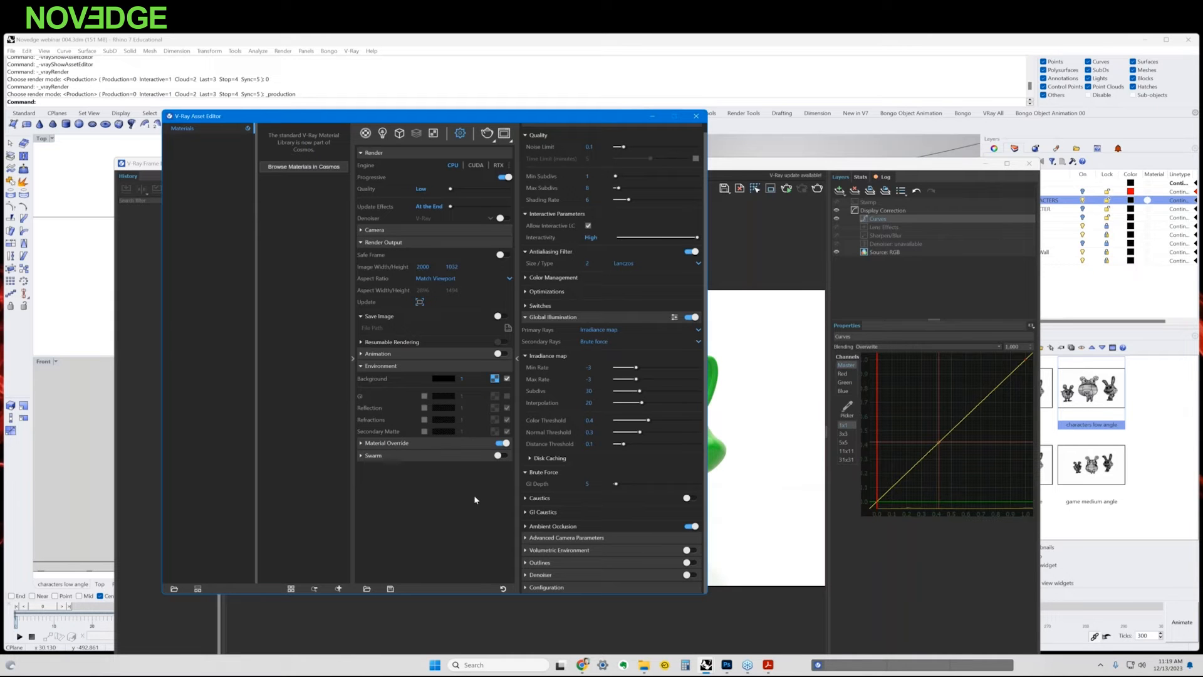
left_click(360, 444)
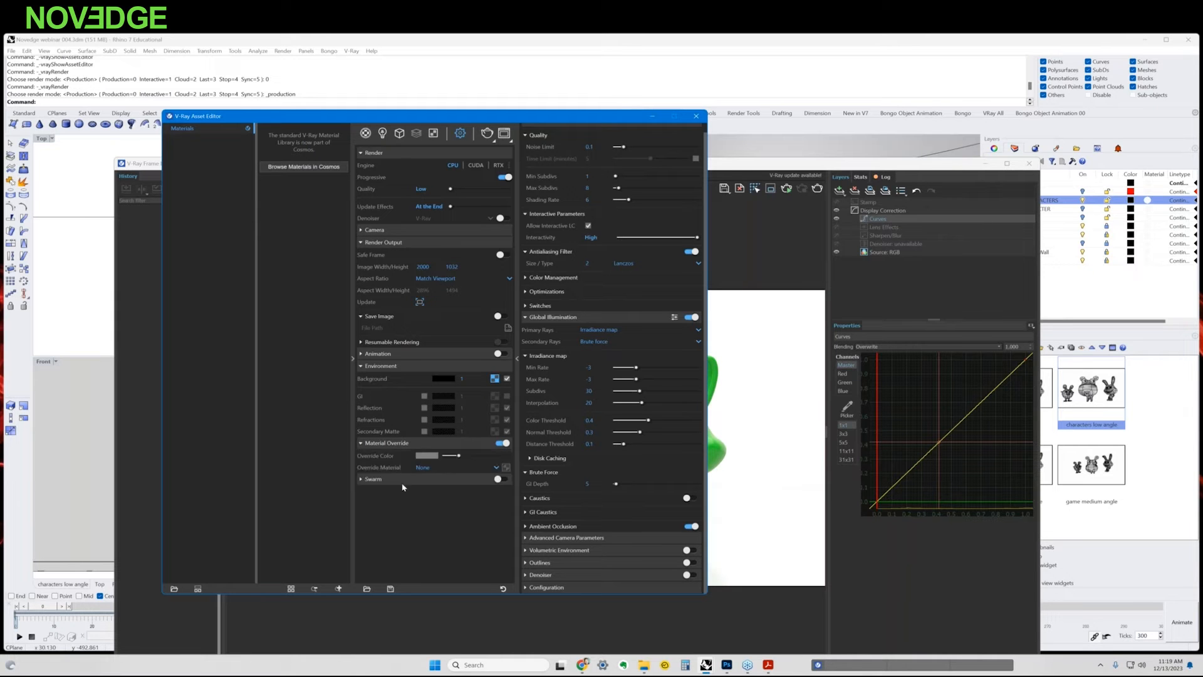
left_click(518, 361)
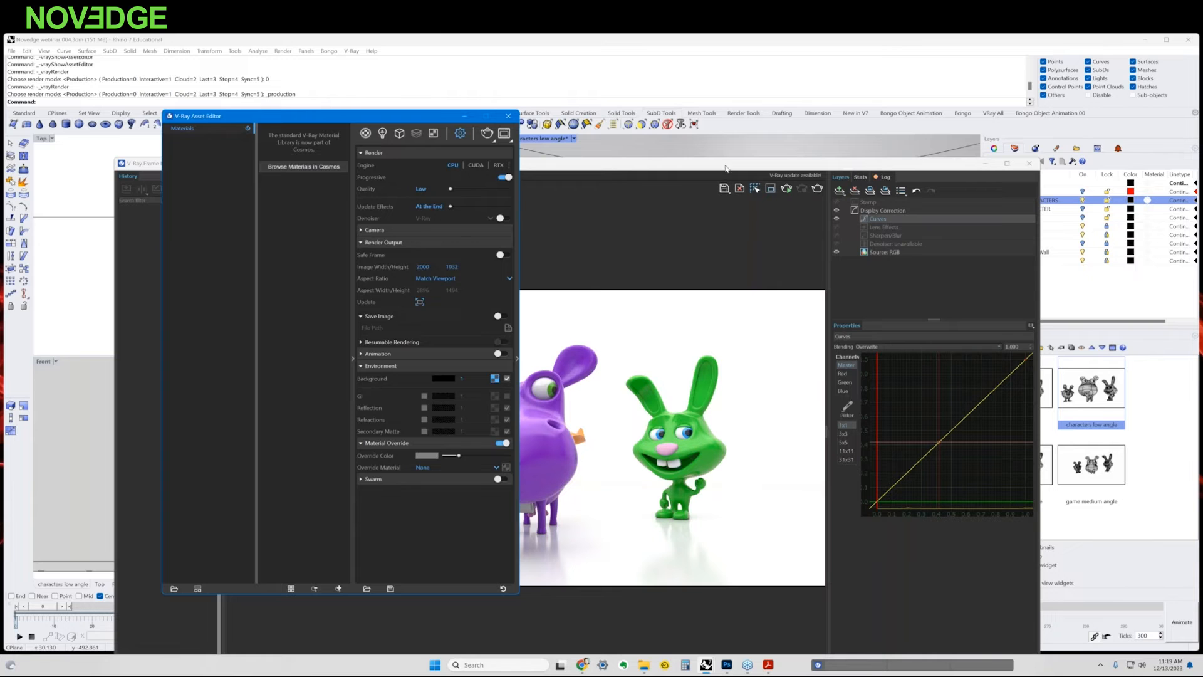
left_click_drag(726, 167, 725, 159)
left_click(817, 181)
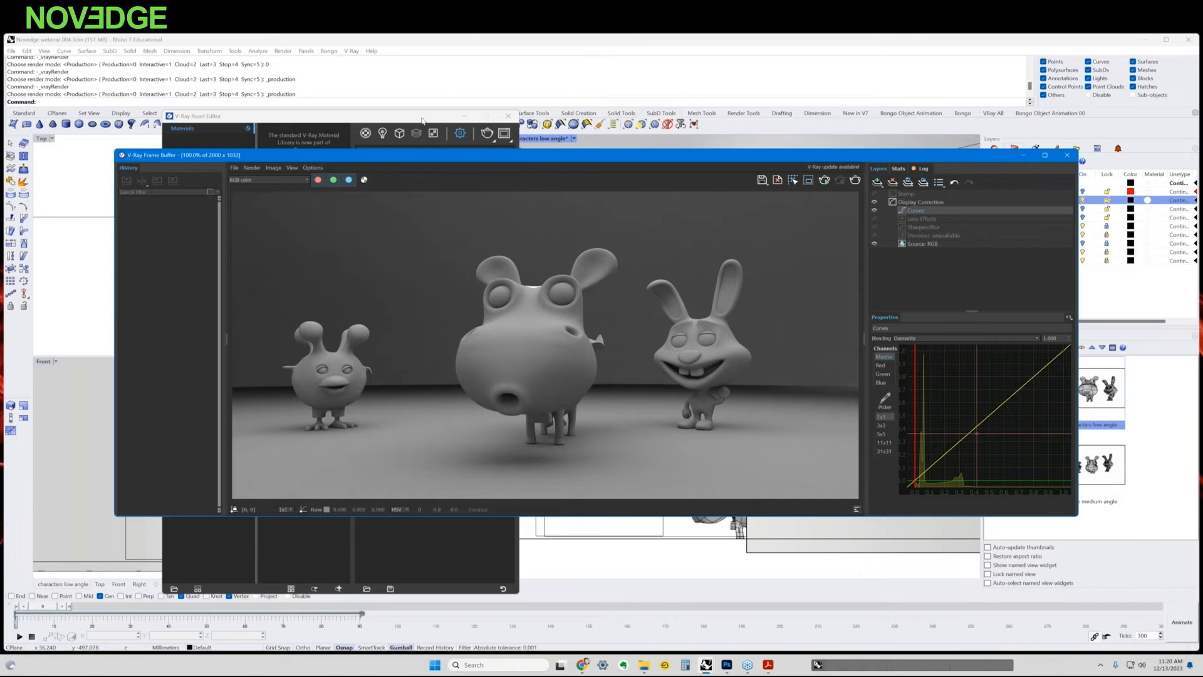
Exclude the SET FLOOR SEMI-GLOSS and SET WALL GLOWING materials from being overridden
left_click(421, 121)
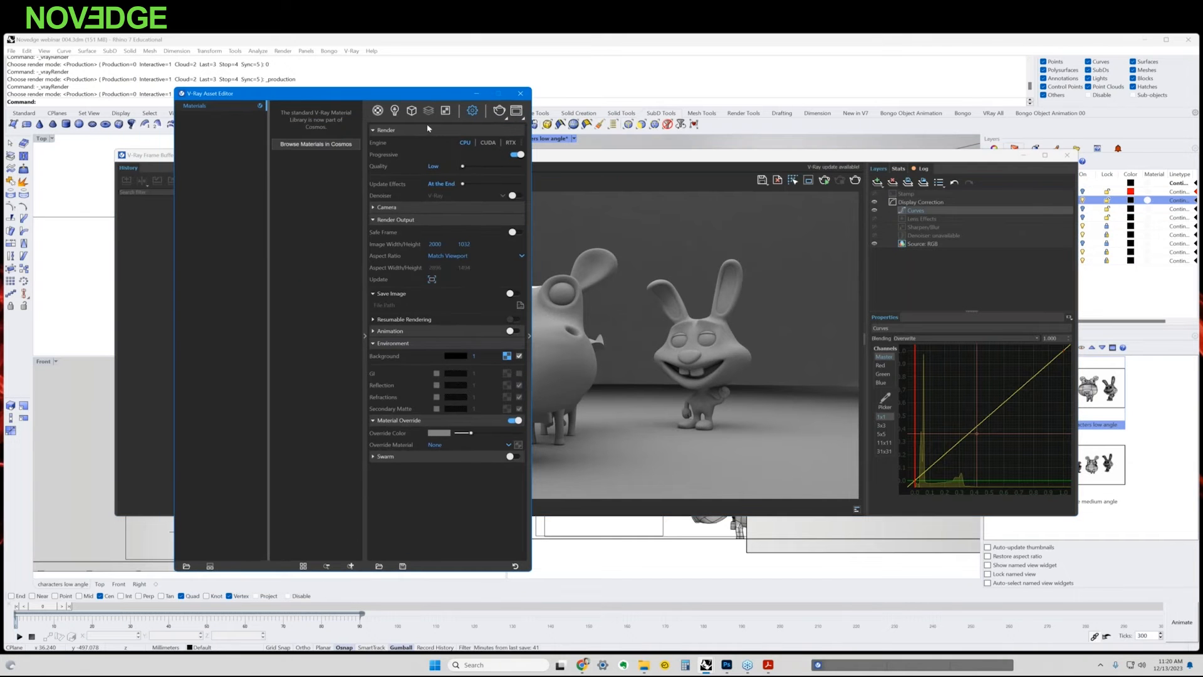
left_click(377, 110)
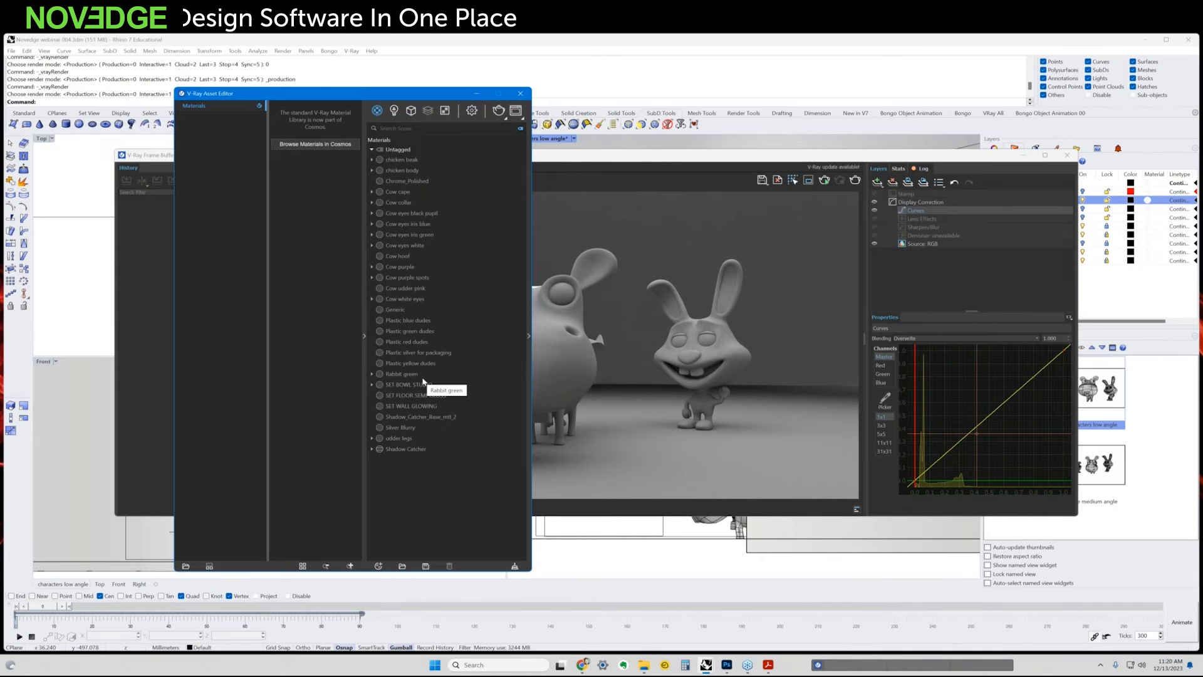
left_click(411, 396)
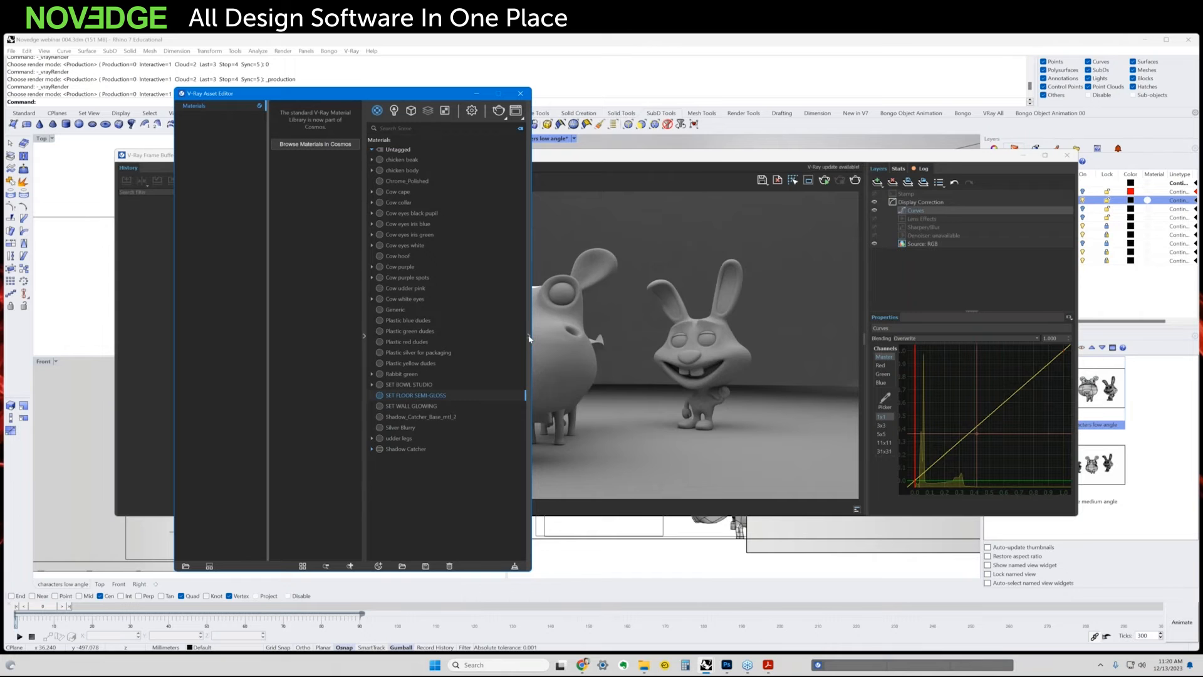
left_click(529, 339)
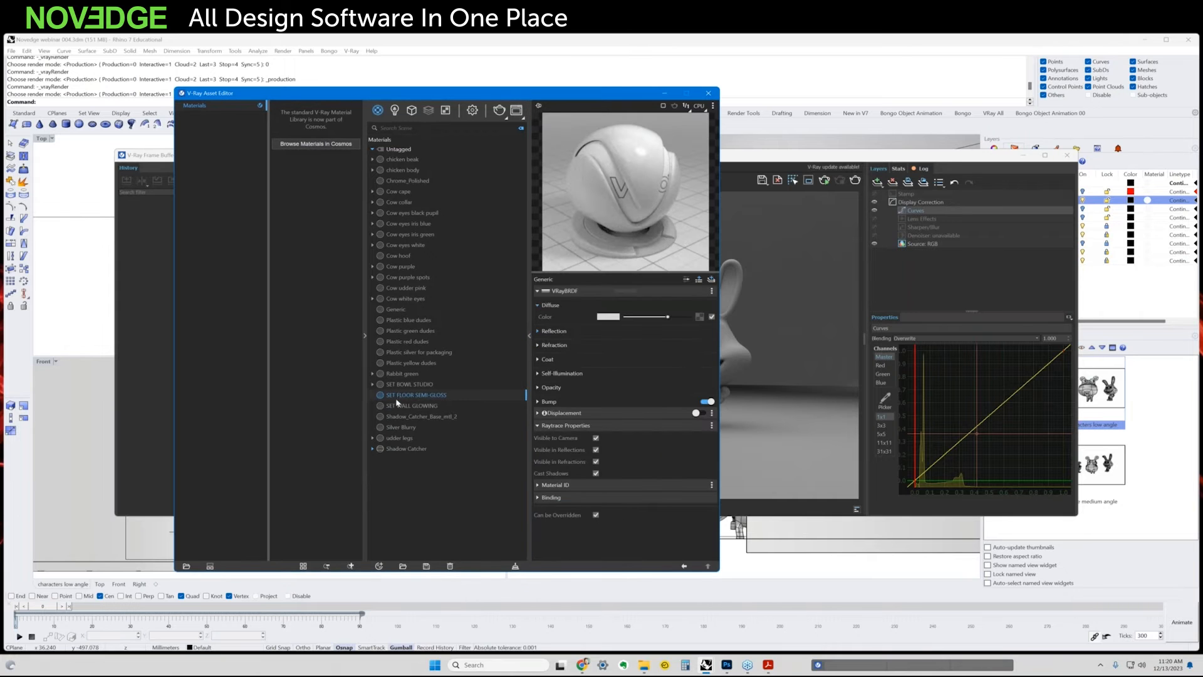
left_click(595, 516)
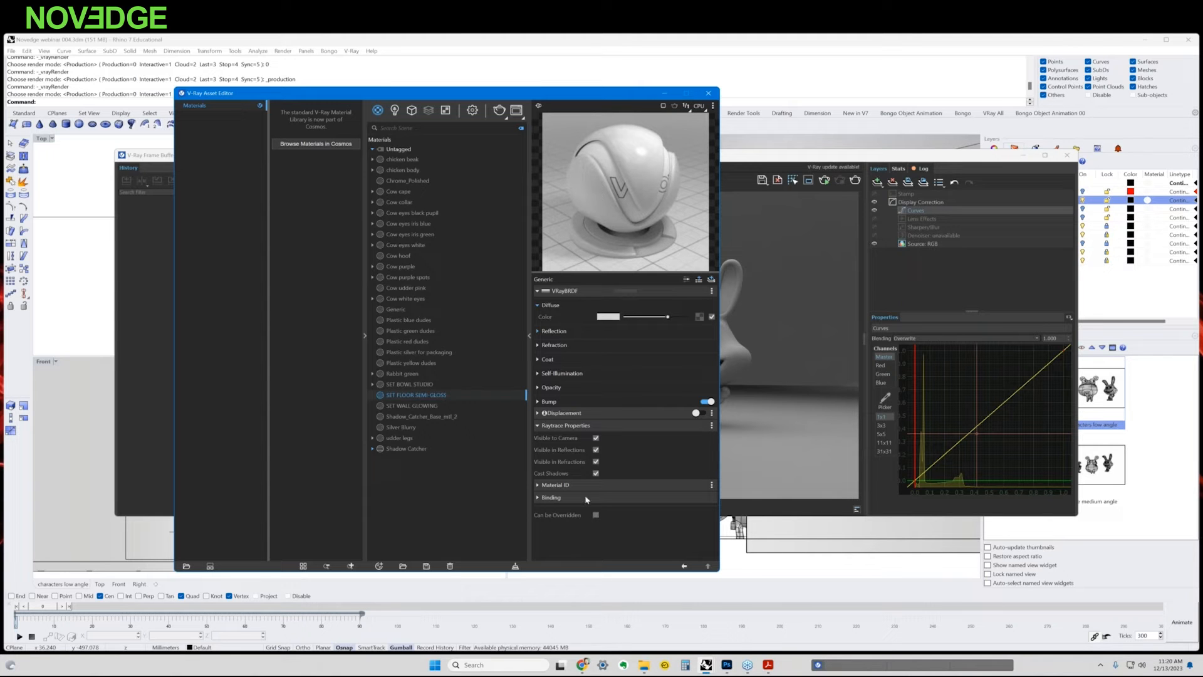
left_click(461, 406)
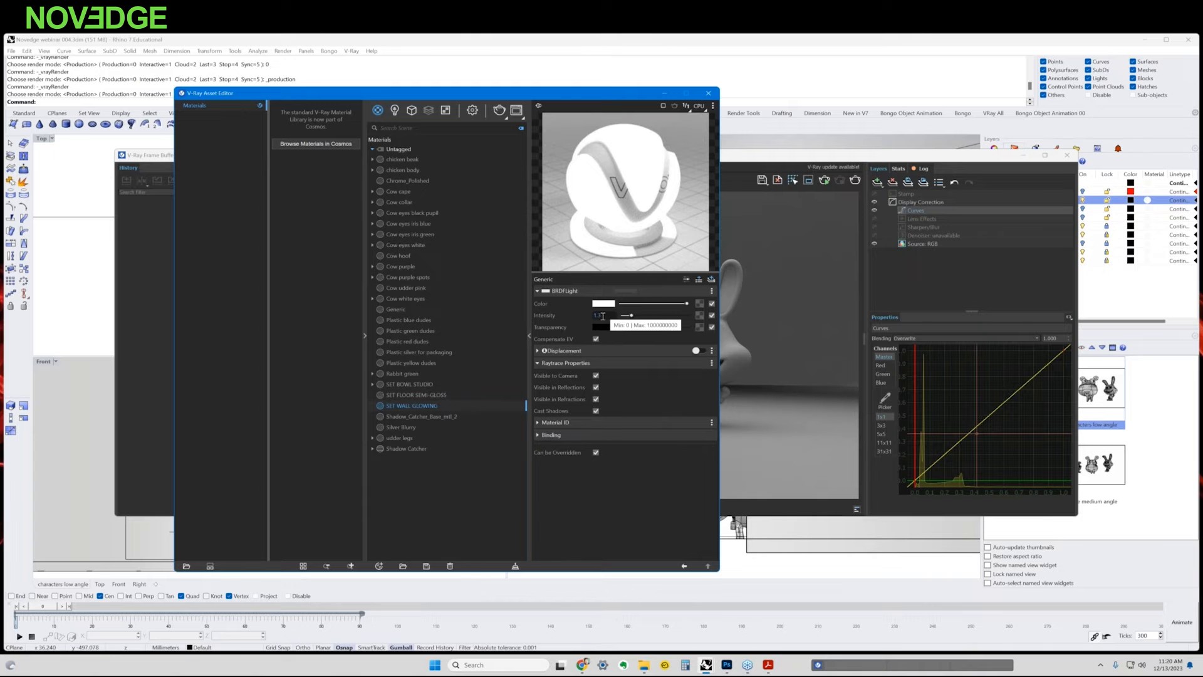
left_click(596, 453)
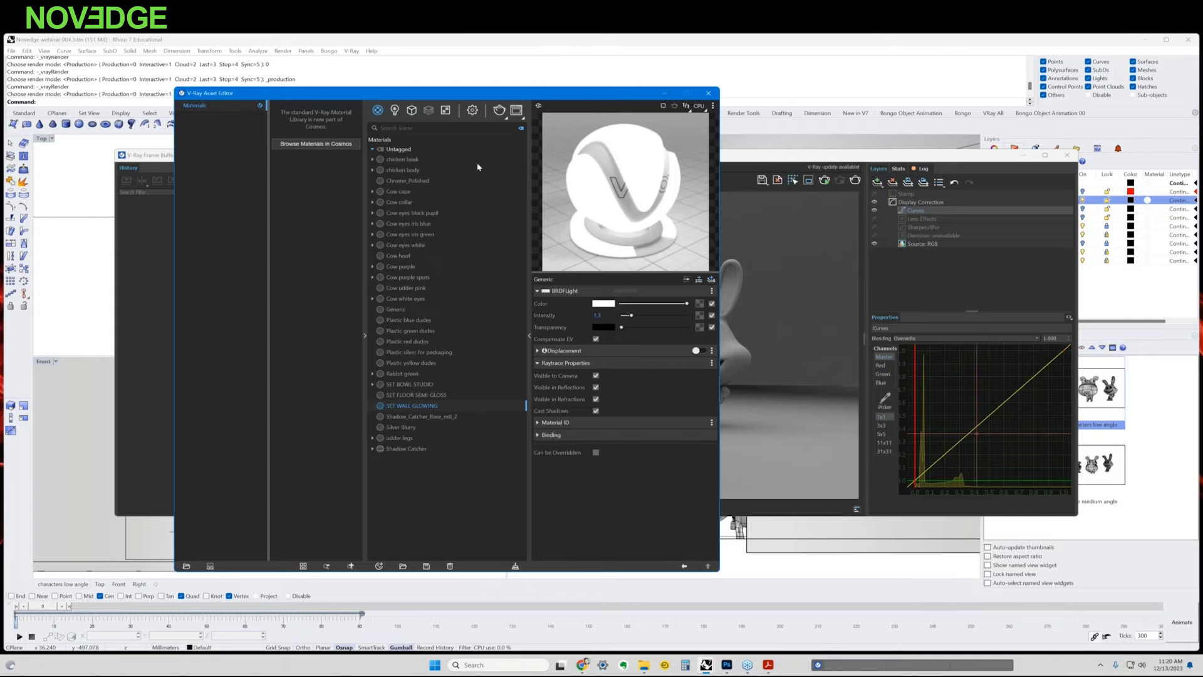
Check that Material Override is on in the render settings and render the characters with the floor and wall materials excluded
left_click(472, 111)
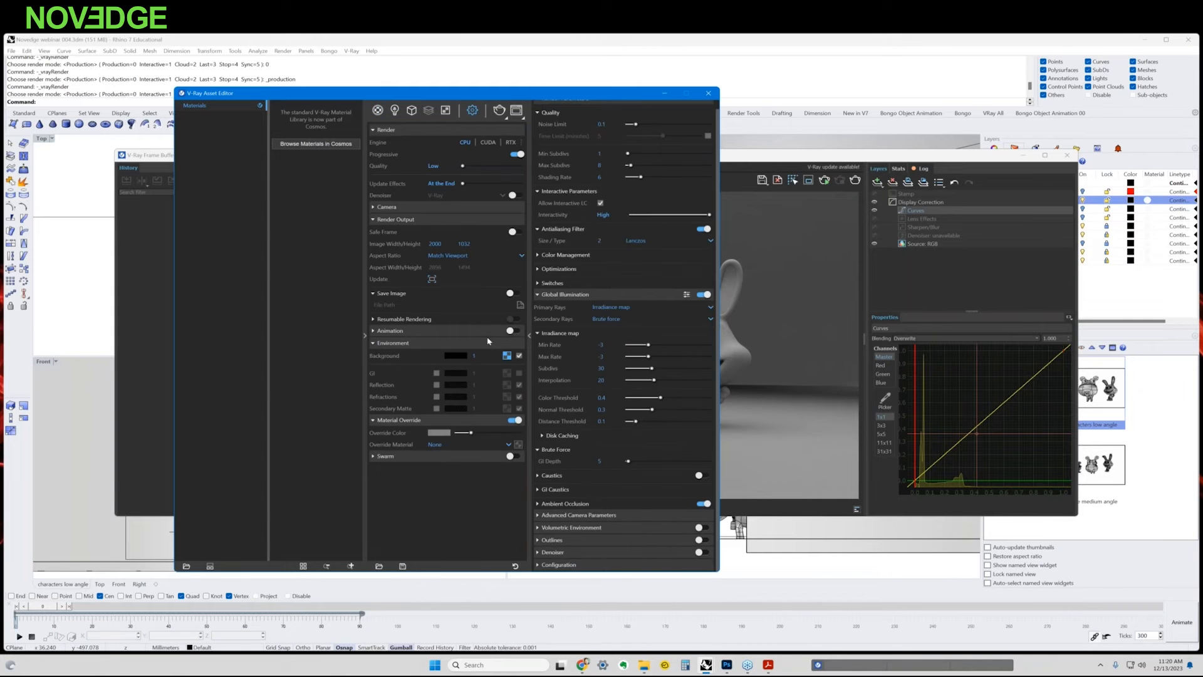
left_click(511, 420)
left_click(516, 421)
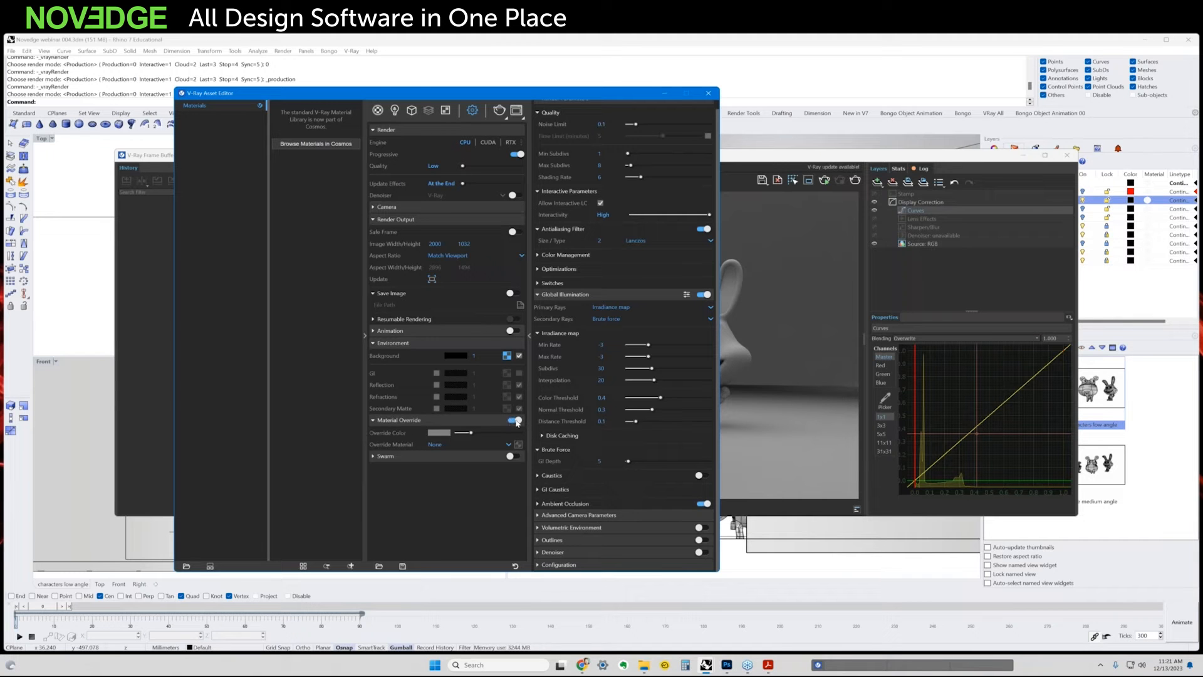
left_click_drag(741, 158, 692, 173)
left_click(809, 195)
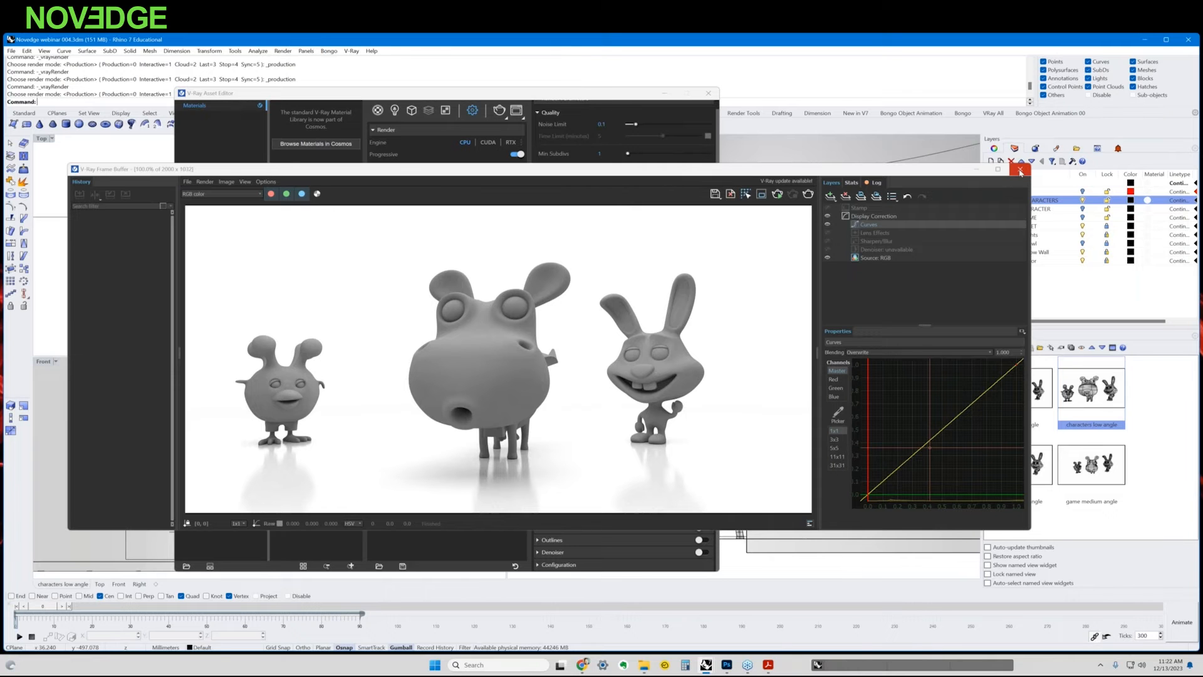
Review the Primary Rays and Secondary Rays options under Global Illumination, keeping Irradiance map and Brute force, and collapse the section
left_click(841, 189)
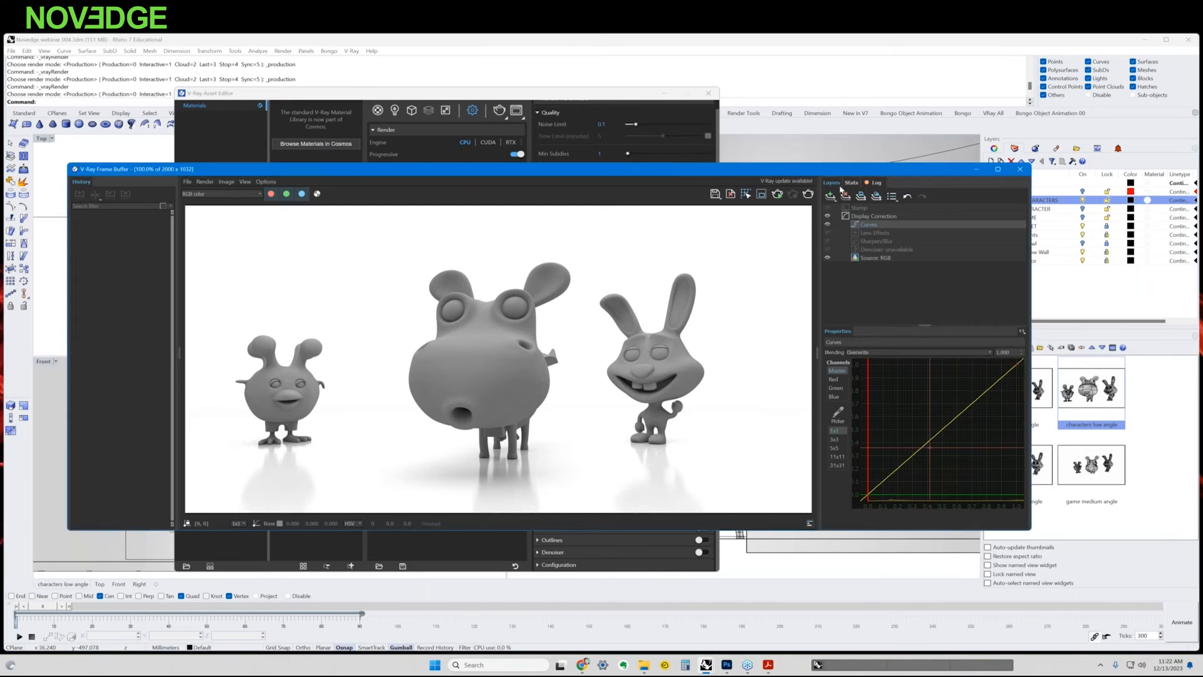
left_click_drag(842, 168, 4, 283)
left_click_drag(439, 92, 466, 78)
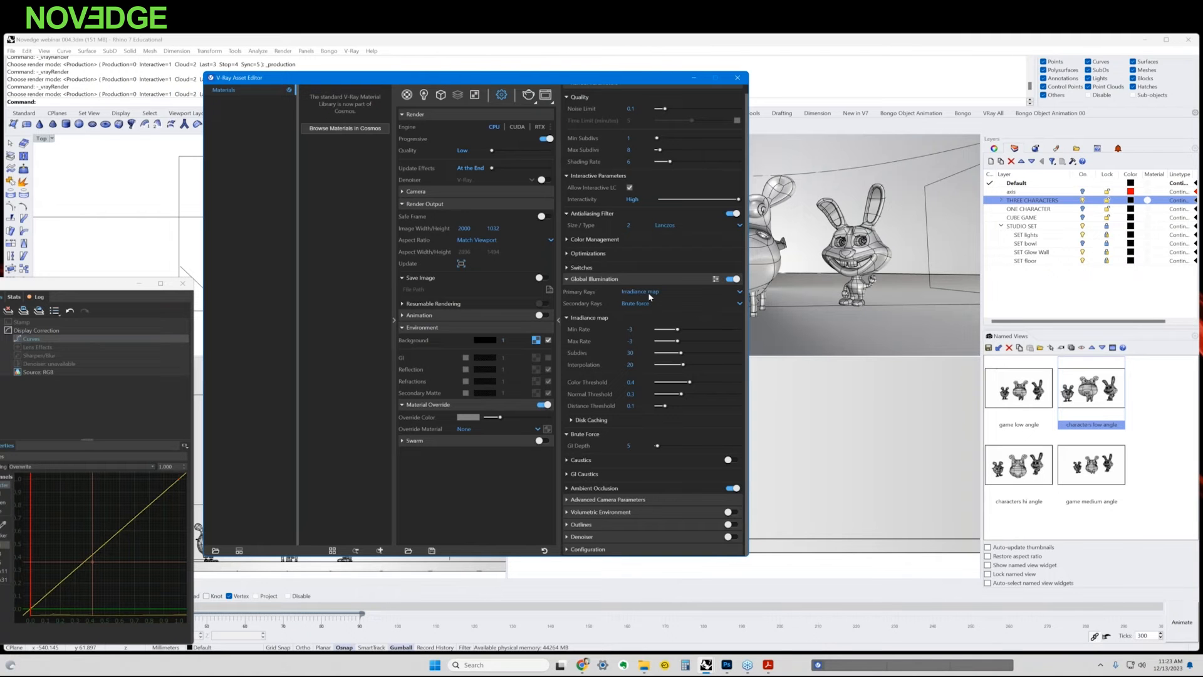
left_click(740, 293)
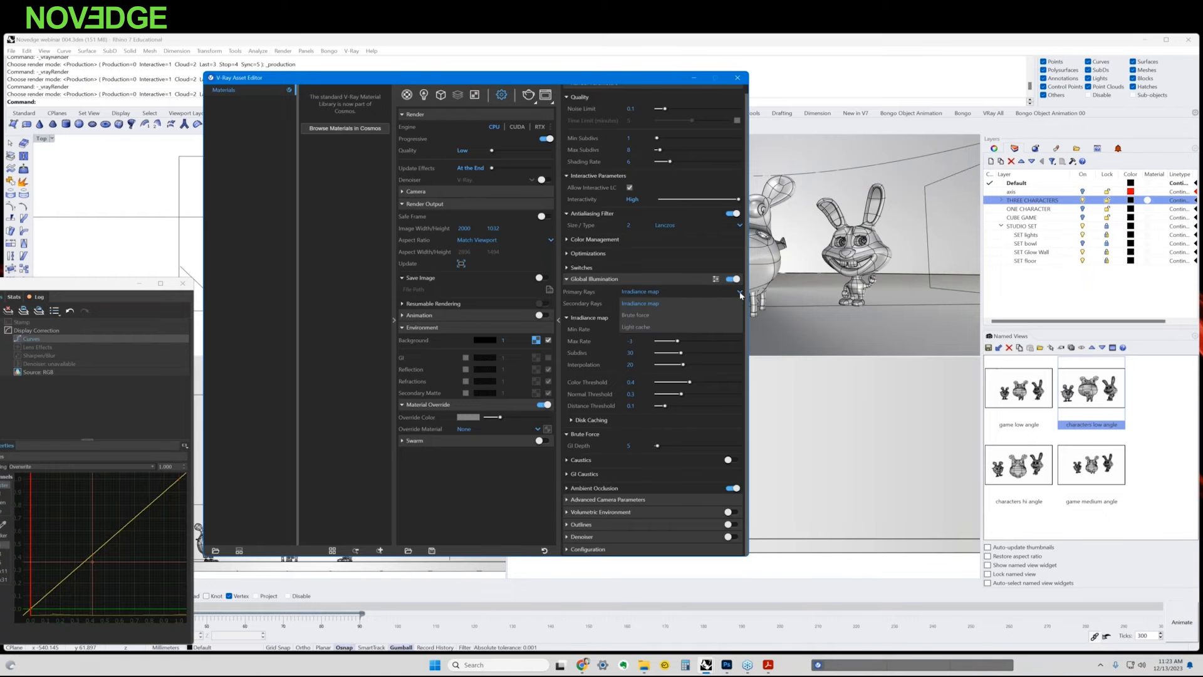
left_click(740, 315)
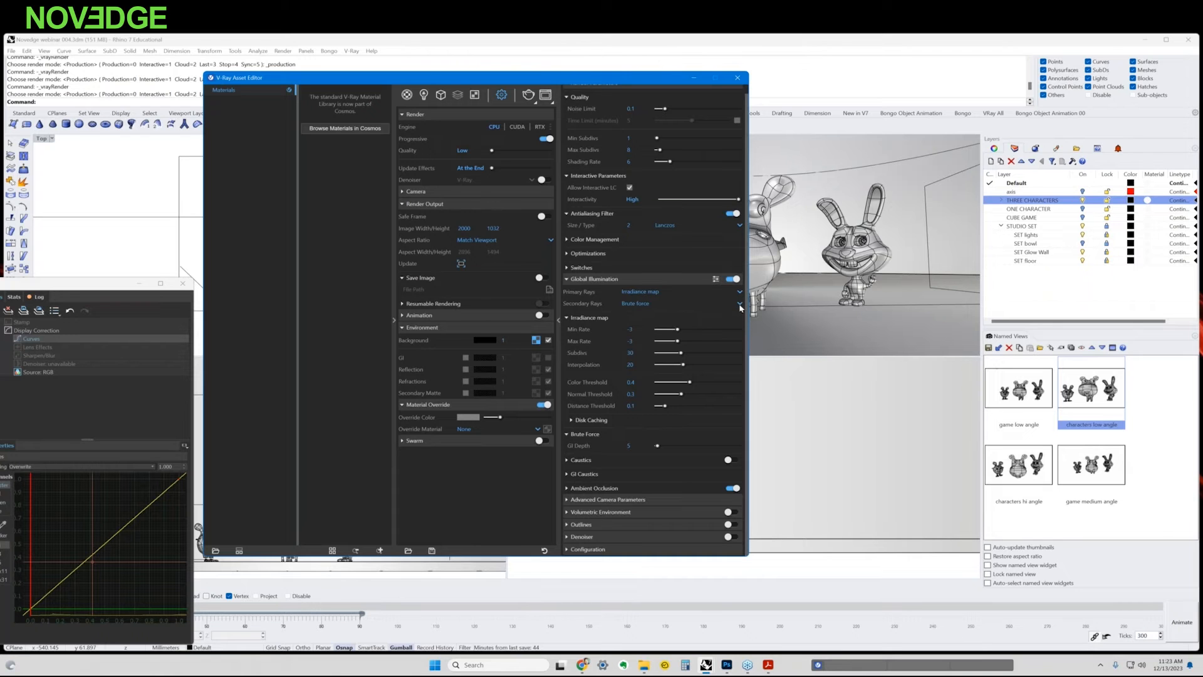
left_click(740, 305)
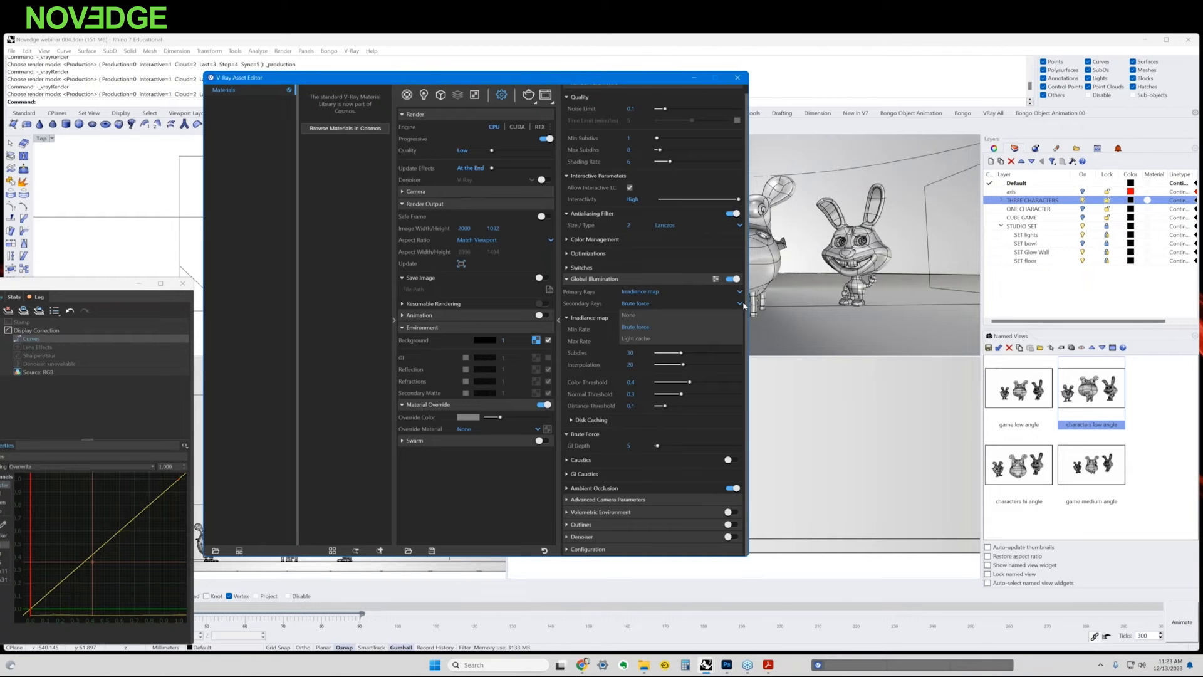
left_click(716, 327)
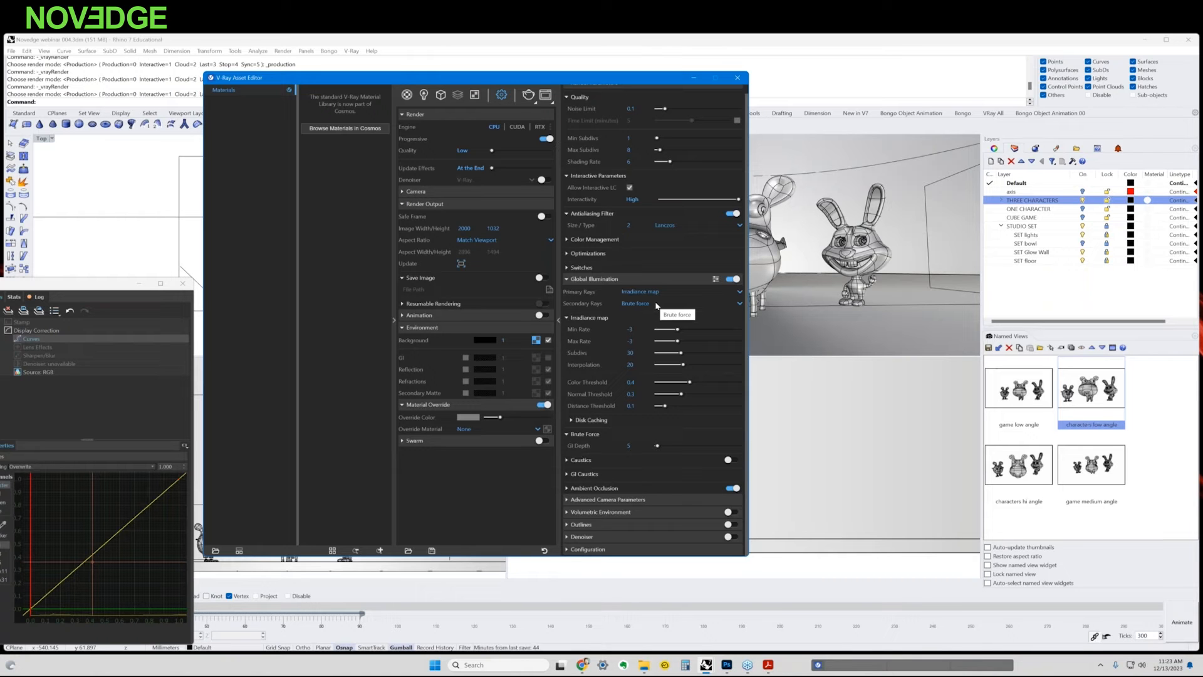
left_click(568, 279)
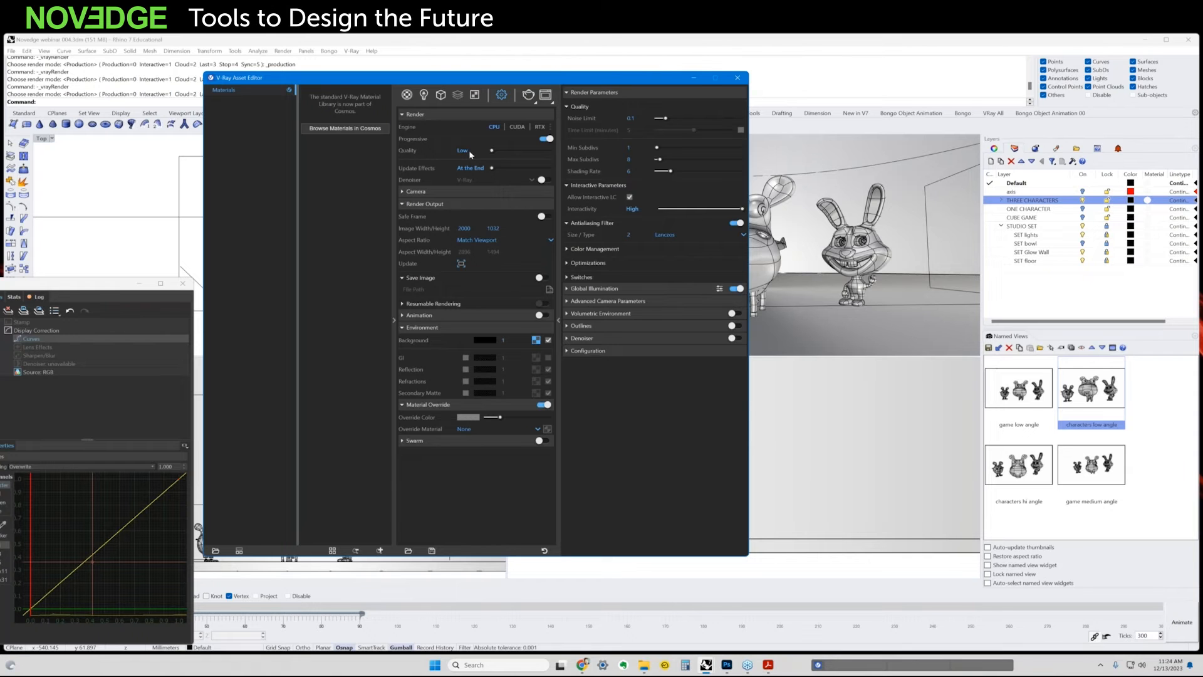
Open the V-Ray Material Library in the Chaos Cosmos Browser and look through its Plastic category
left_click_drag(572, 80, 646, 97)
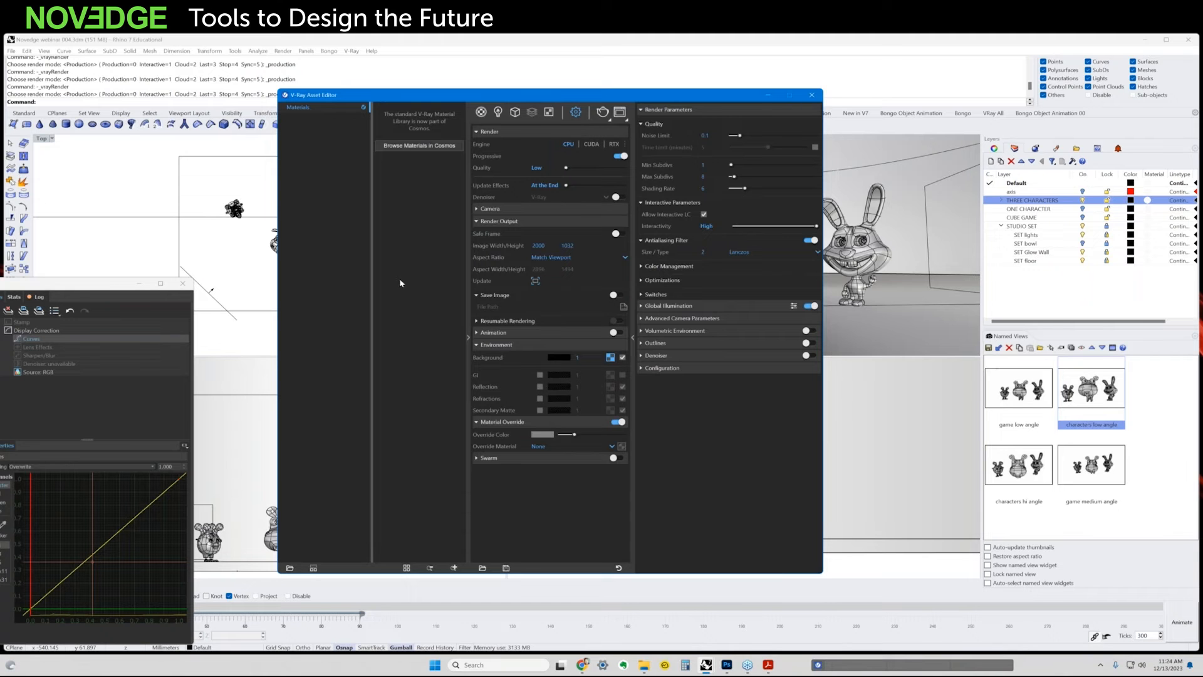
left_click(1183, 319)
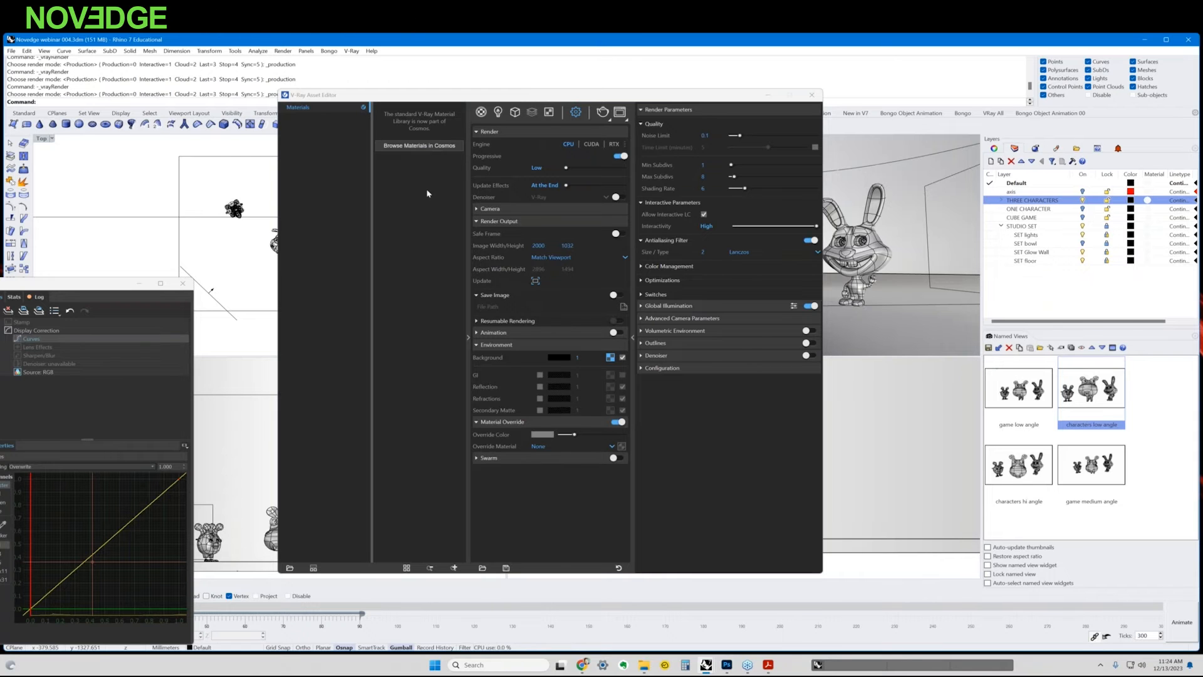
left_click(429, 148)
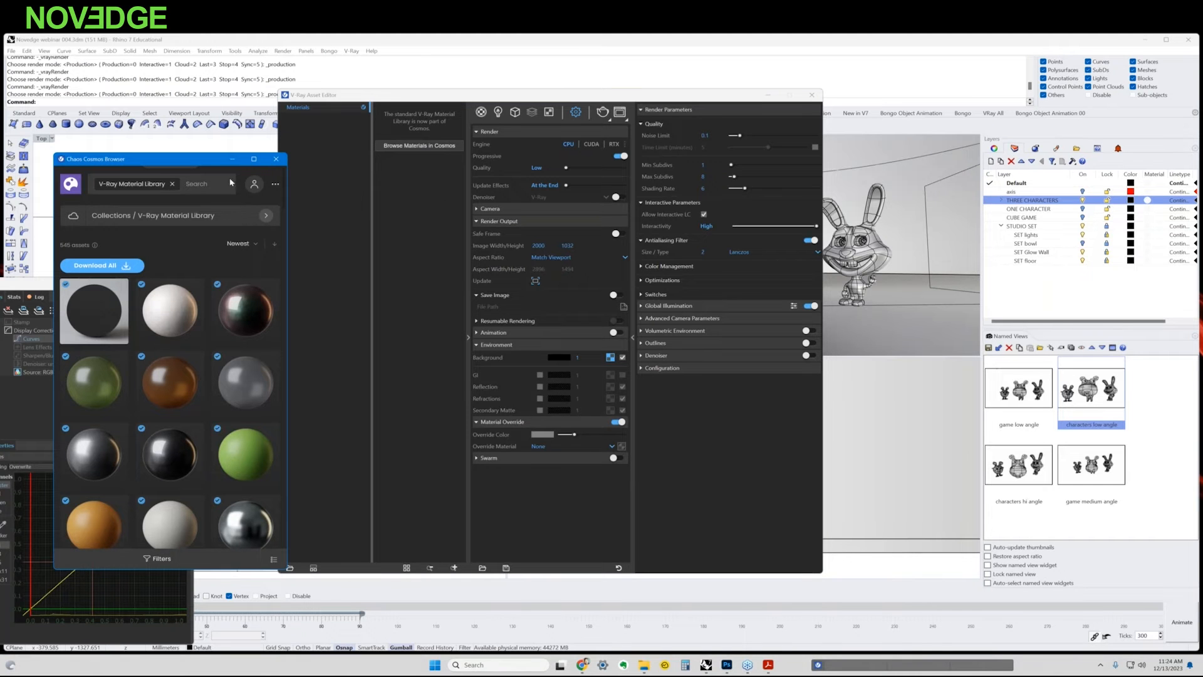
left_click_drag(199, 162, 233, 133)
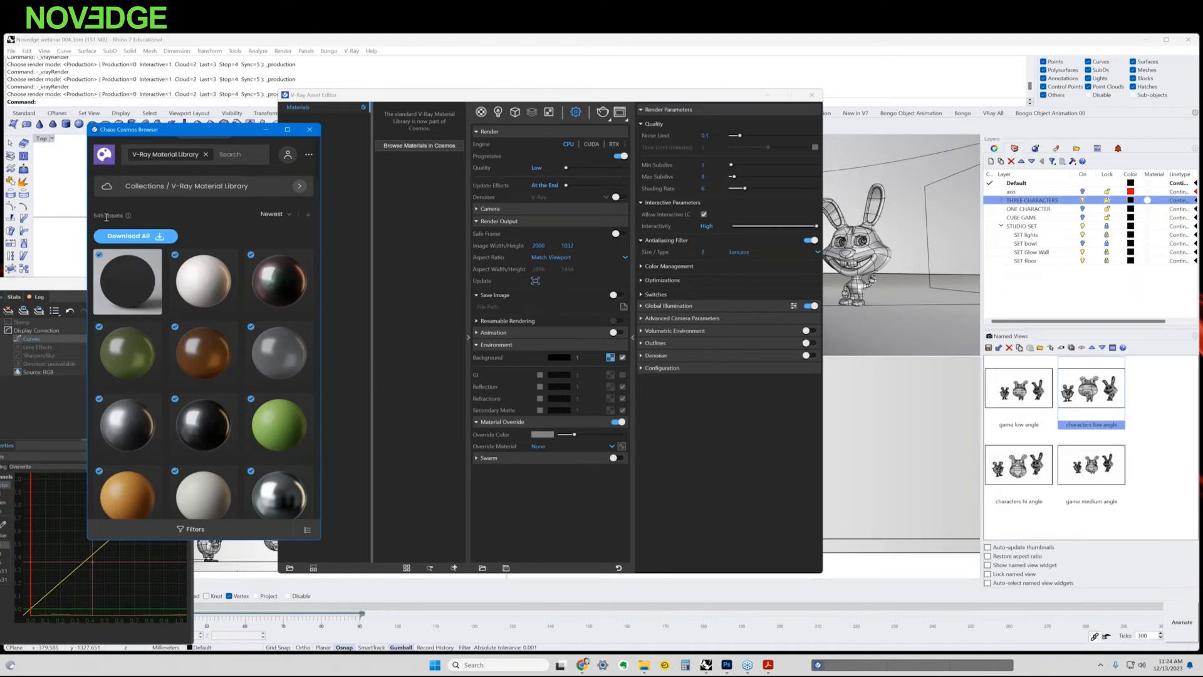
mouse_move(291, 288)
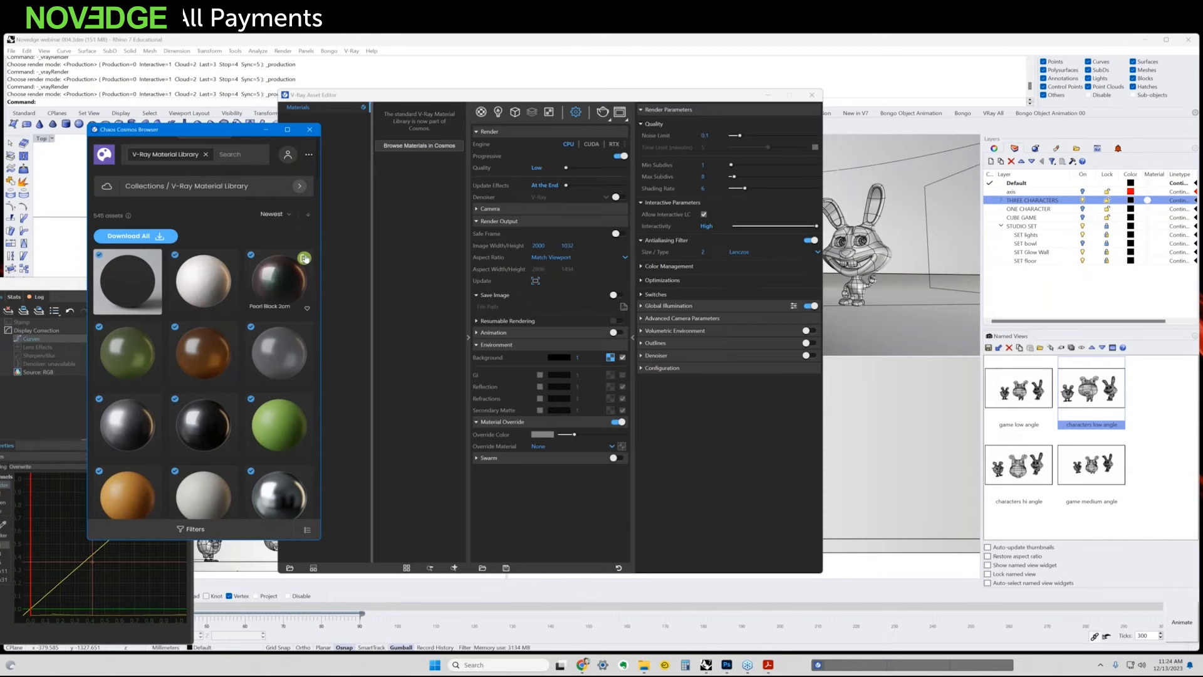
left_click(300, 186)
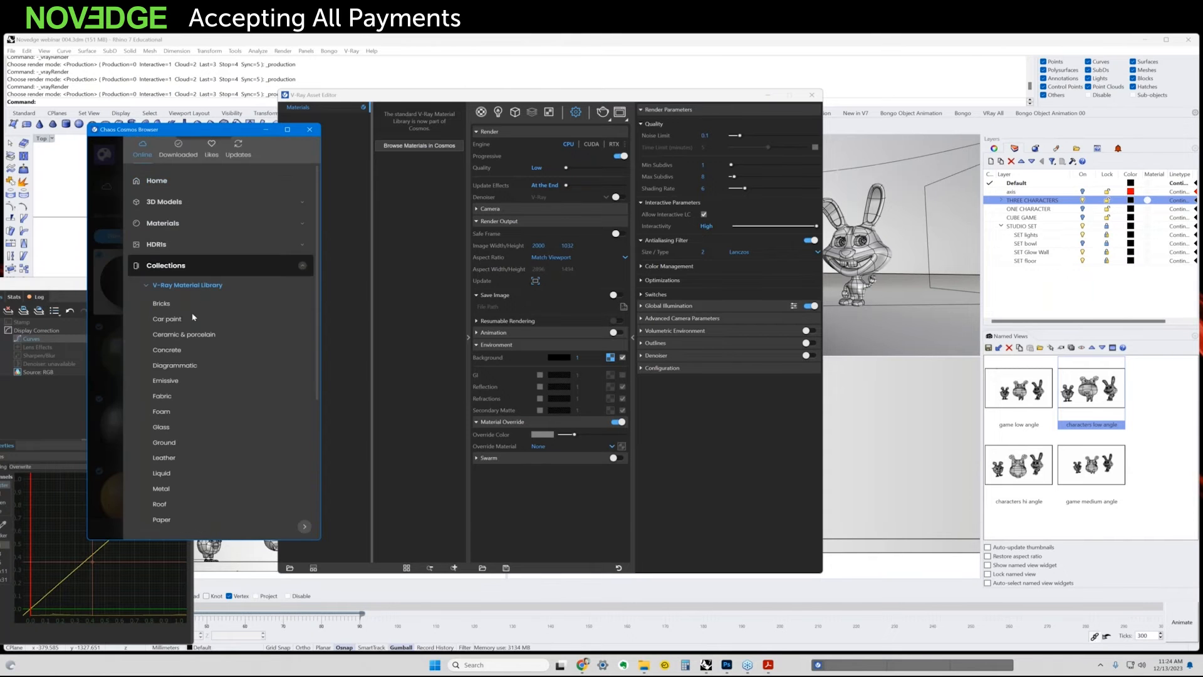
scroll(178, 414, "down", 4)
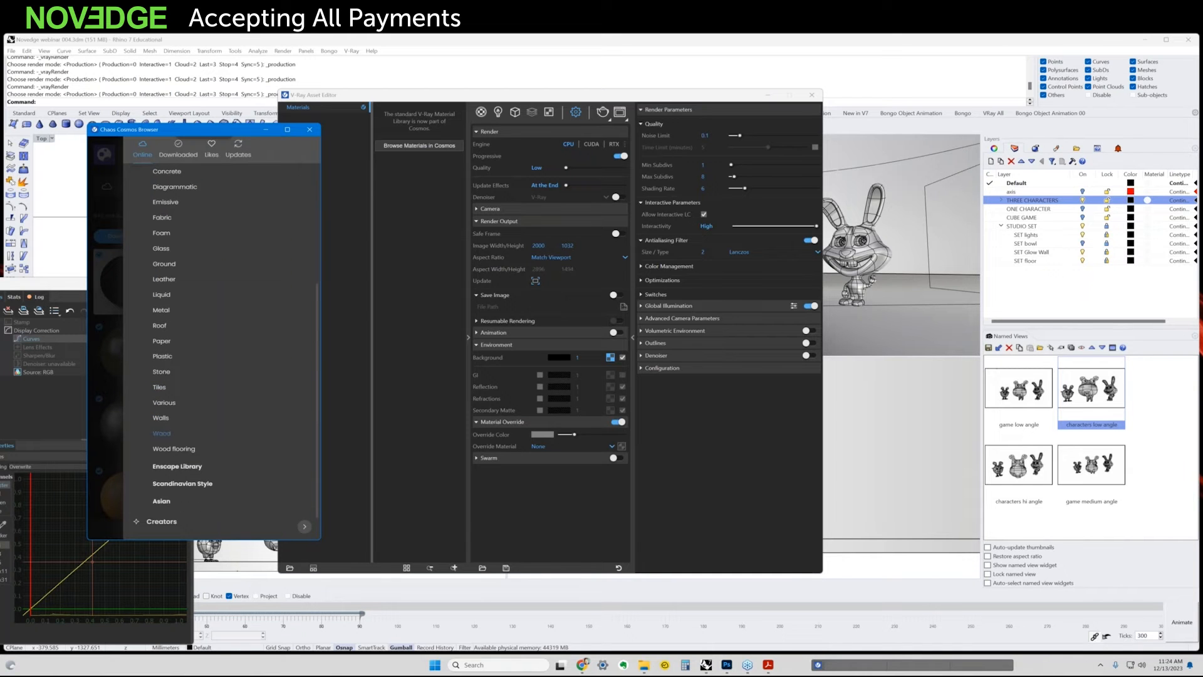
left_click(164, 356)
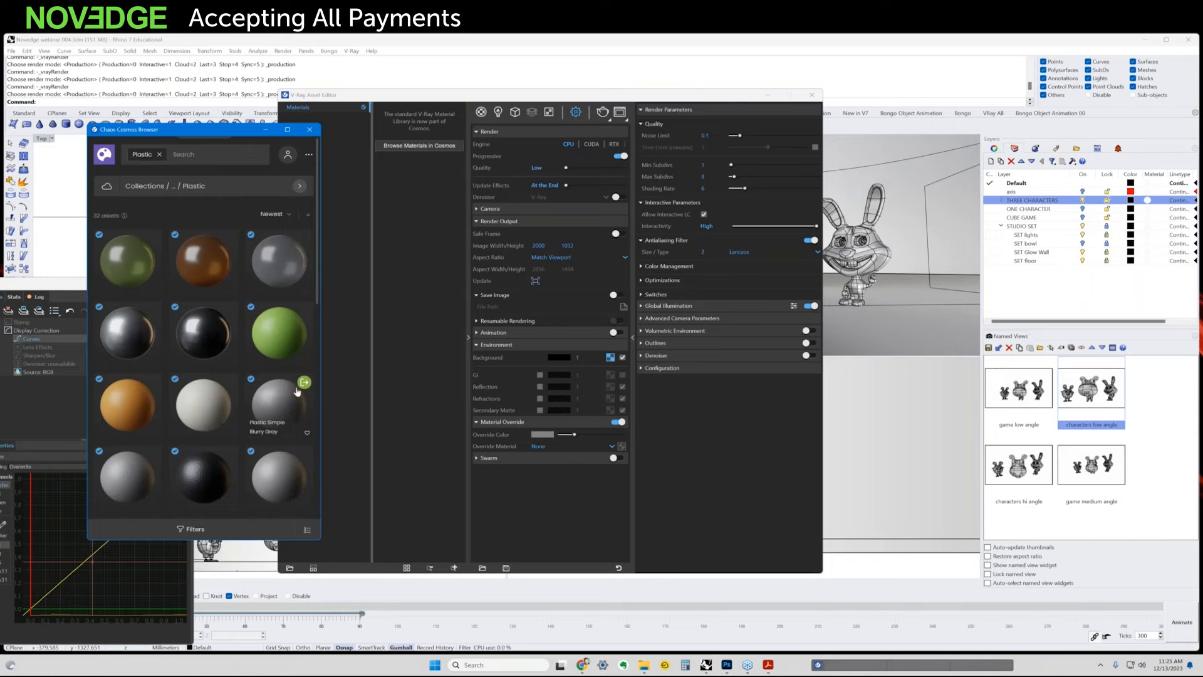
scroll(298, 398, "down", 5)
scroll(294, 412, "up", 5)
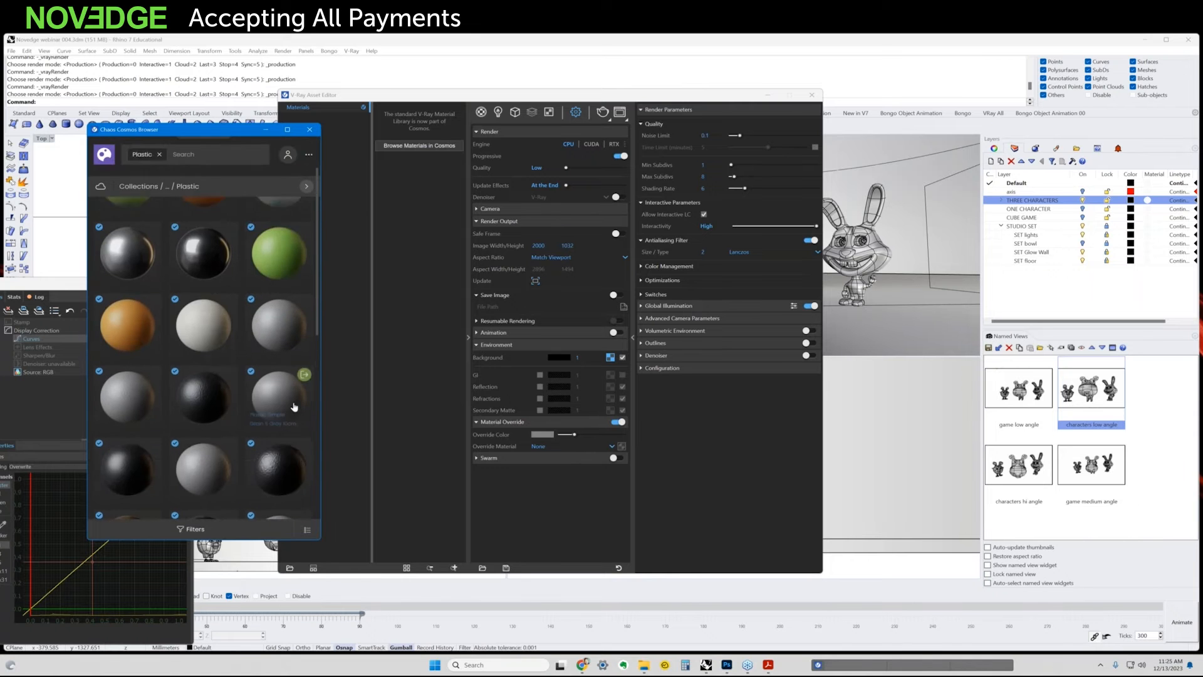
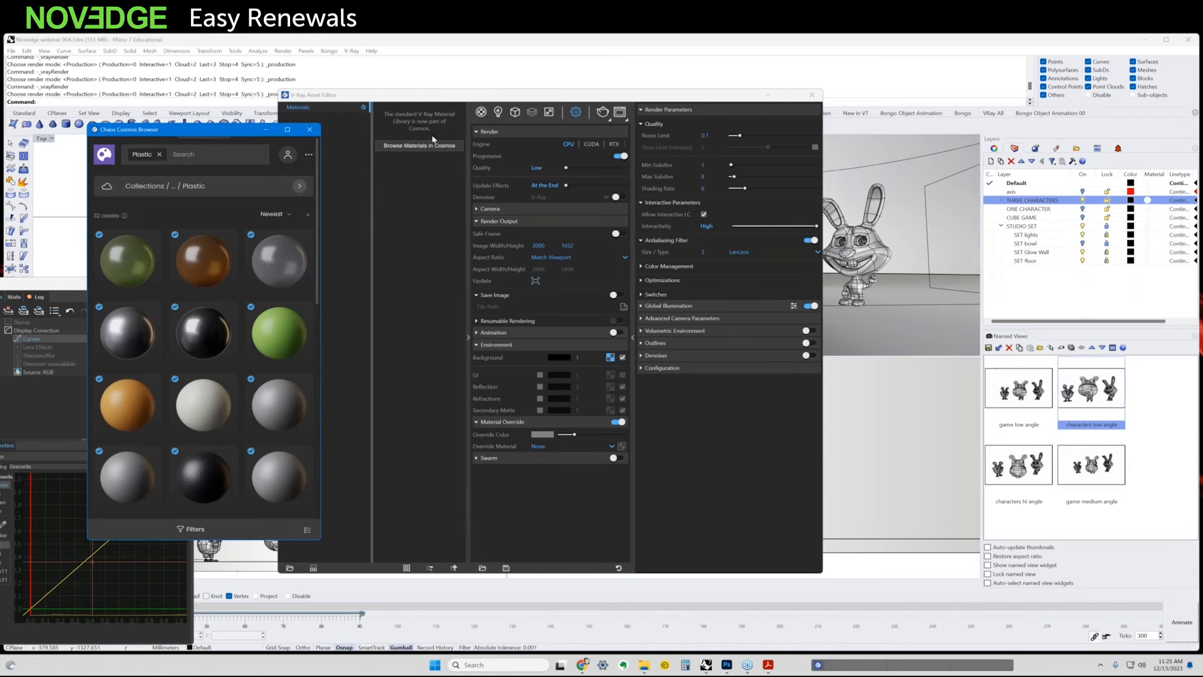
Show the scene's material list in the V-Ray Asset Editor and close the Chaos Cosmos Browser
left_click(481, 113)
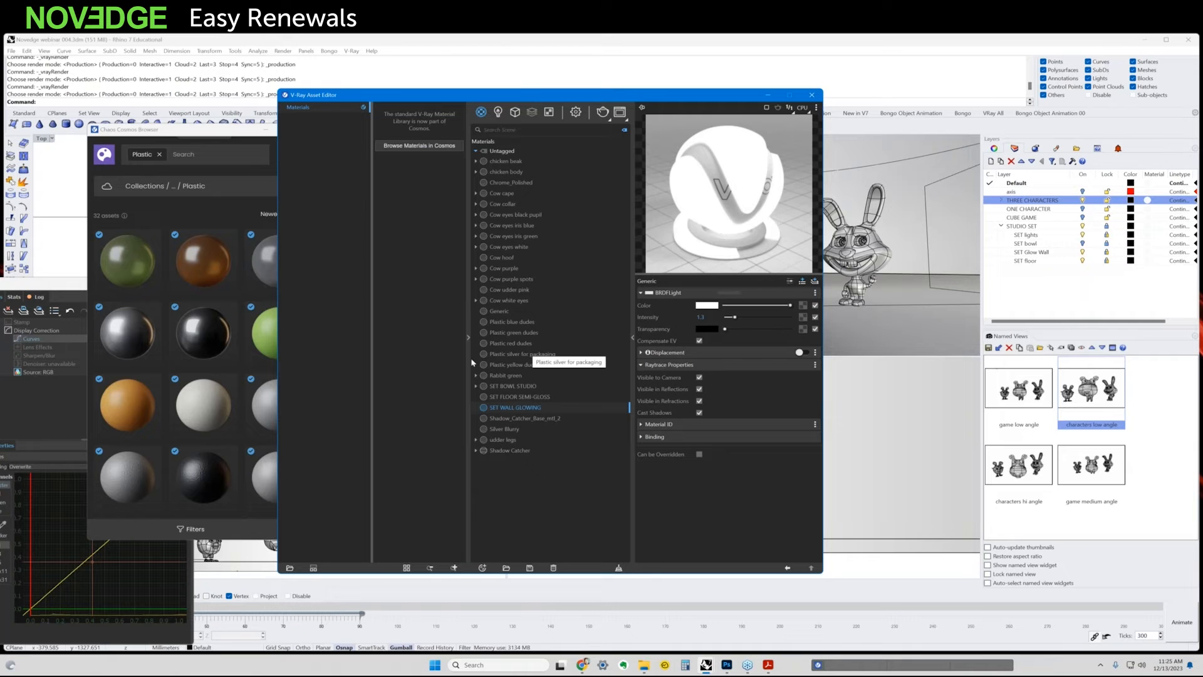
left_click(250, 132)
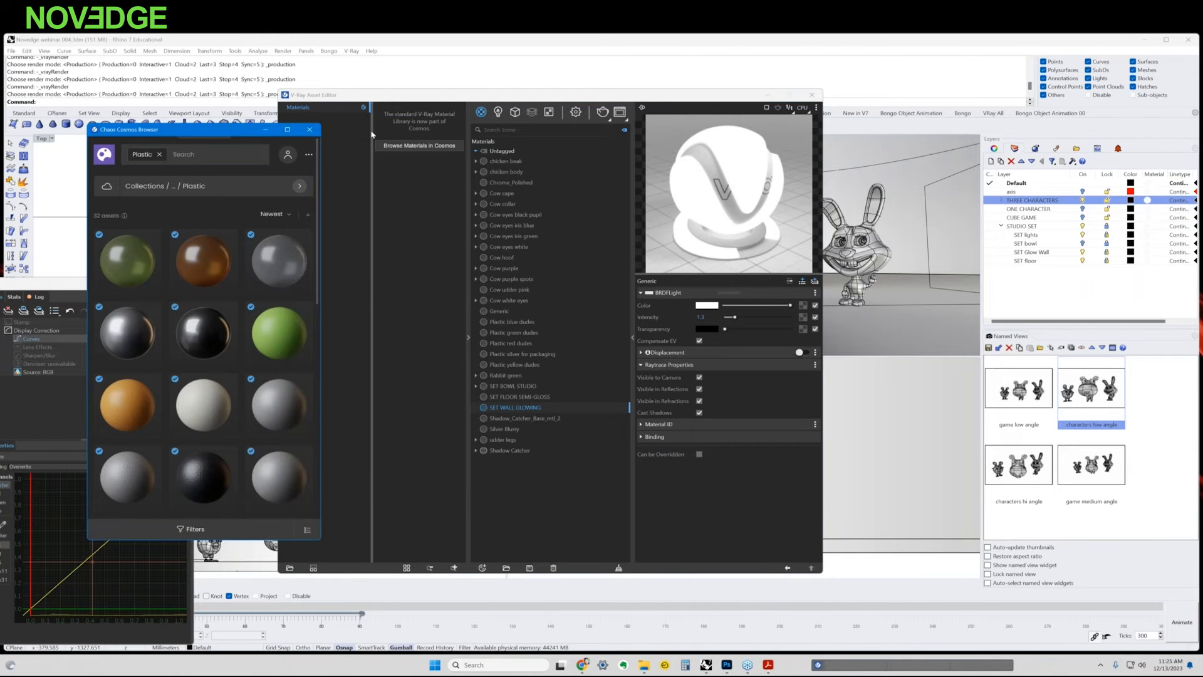
left_click(311, 129)
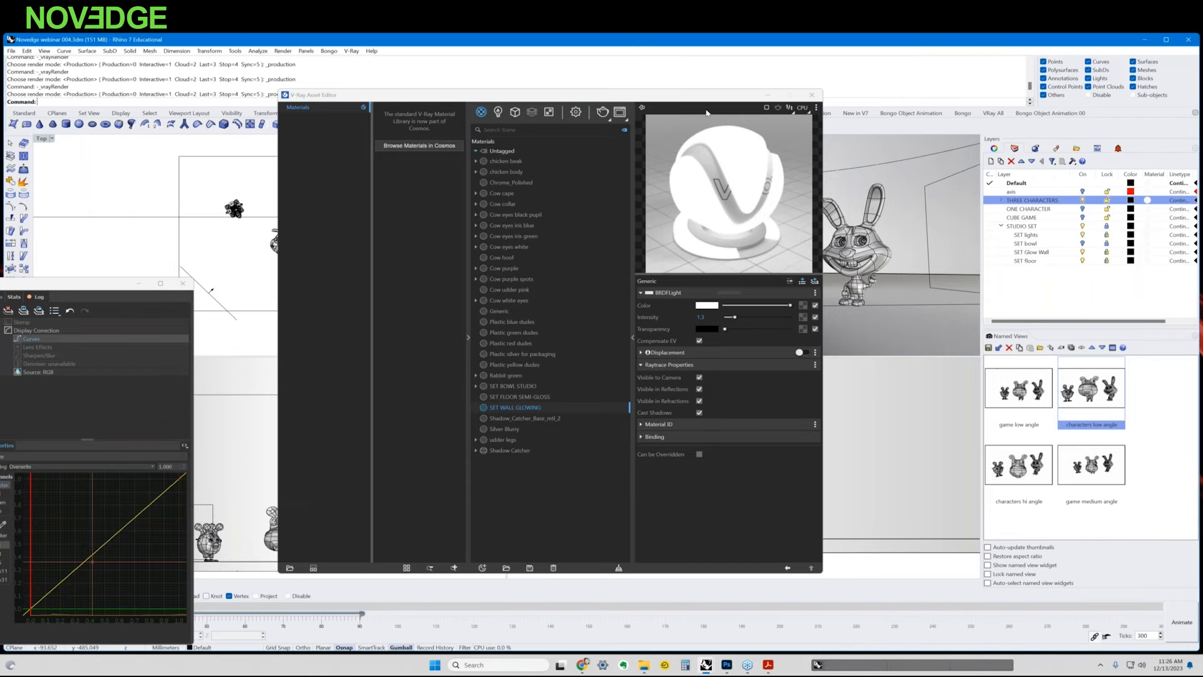
Return to the render settings and look at the V-Ray Interactive display mode available for the characters low angle viewport
left_click(575, 112)
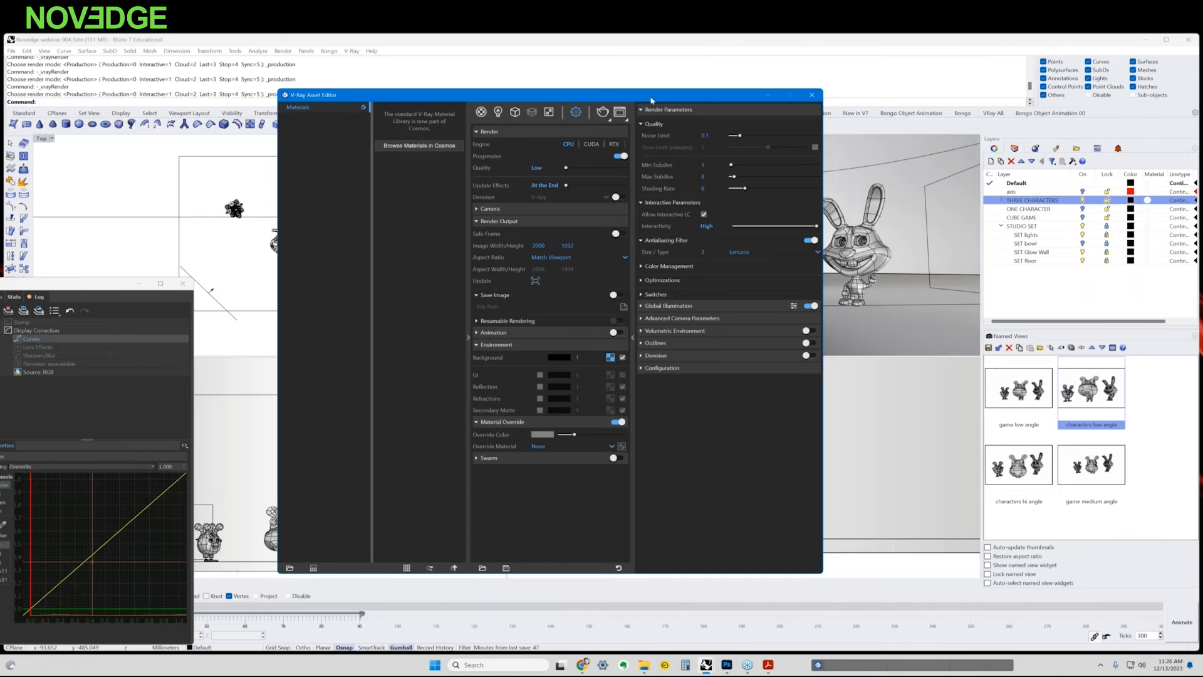
left_click_drag(721, 100, 449, 117)
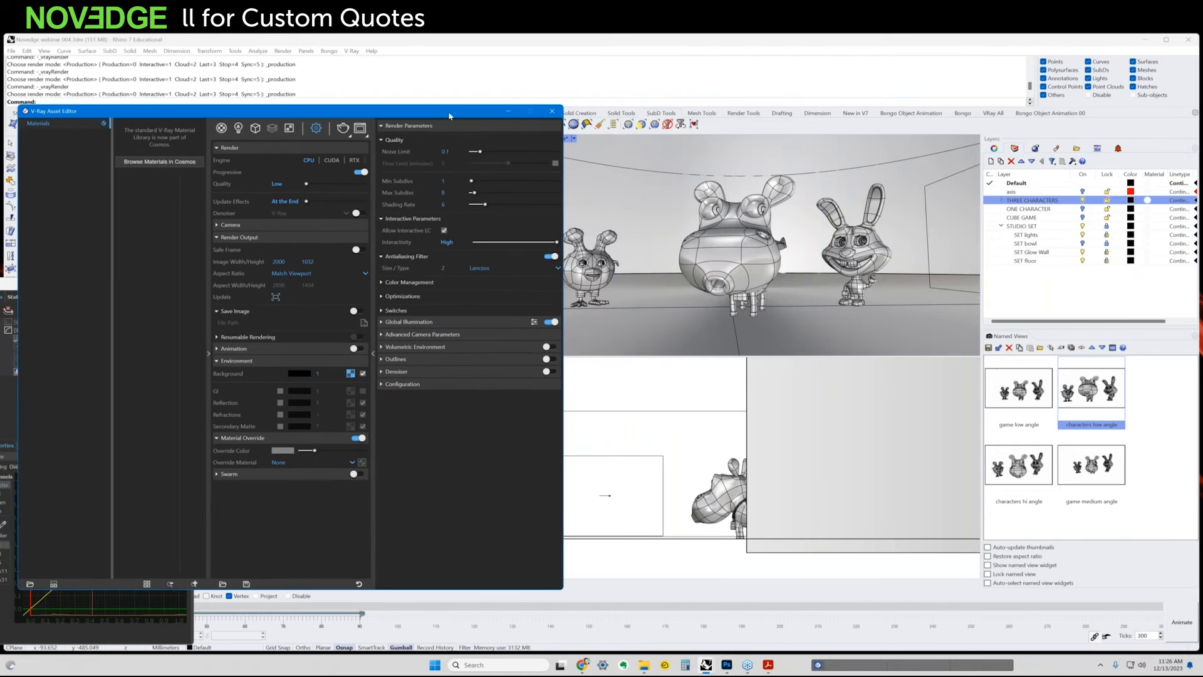
left_click(575, 140)
left_click(574, 139)
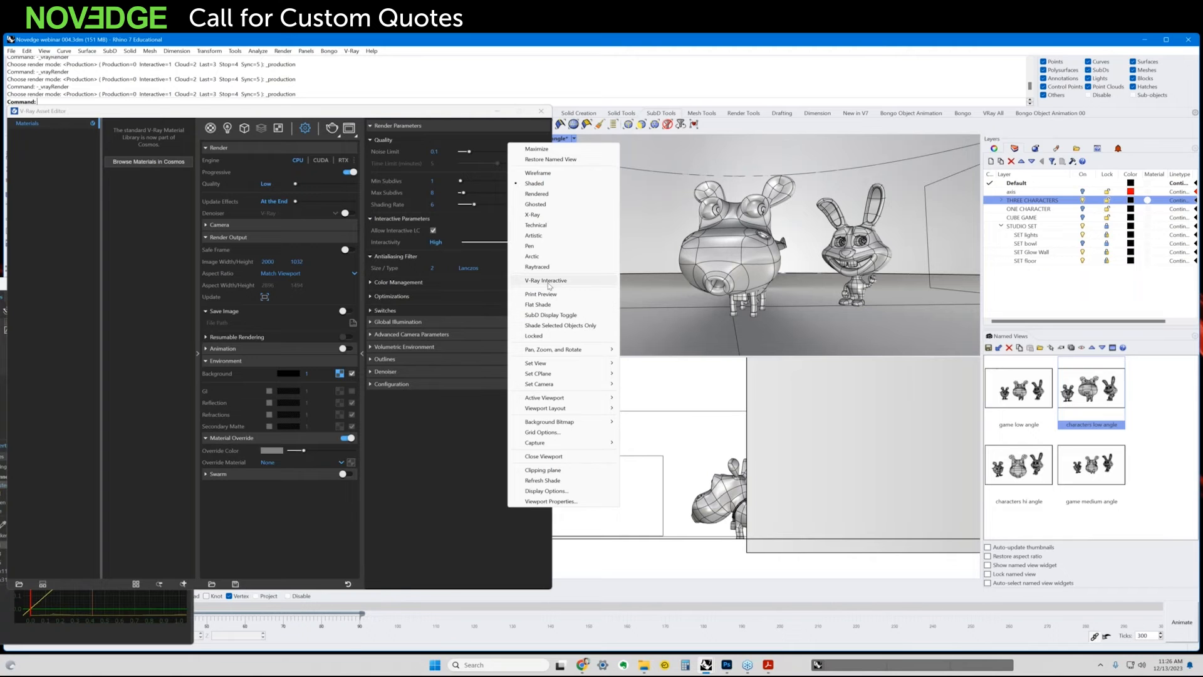
left_click(455, 117)
left_click_drag(467, 115, 686, 174)
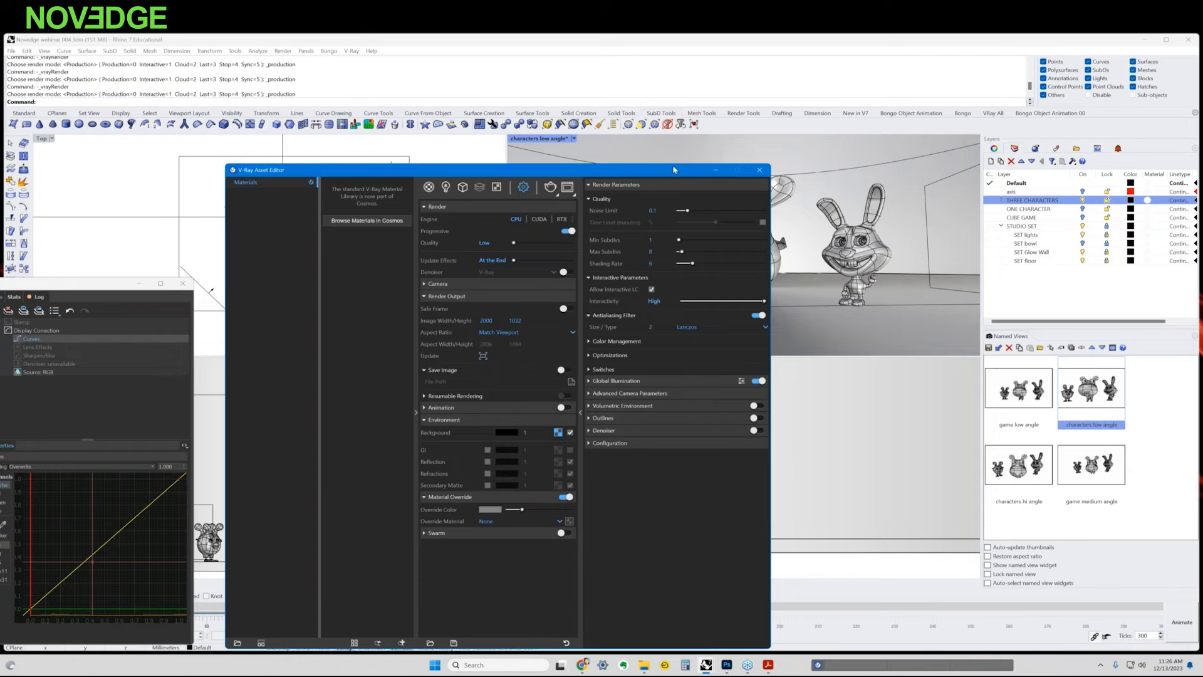
left_click_drag(676, 173, 637, 158)
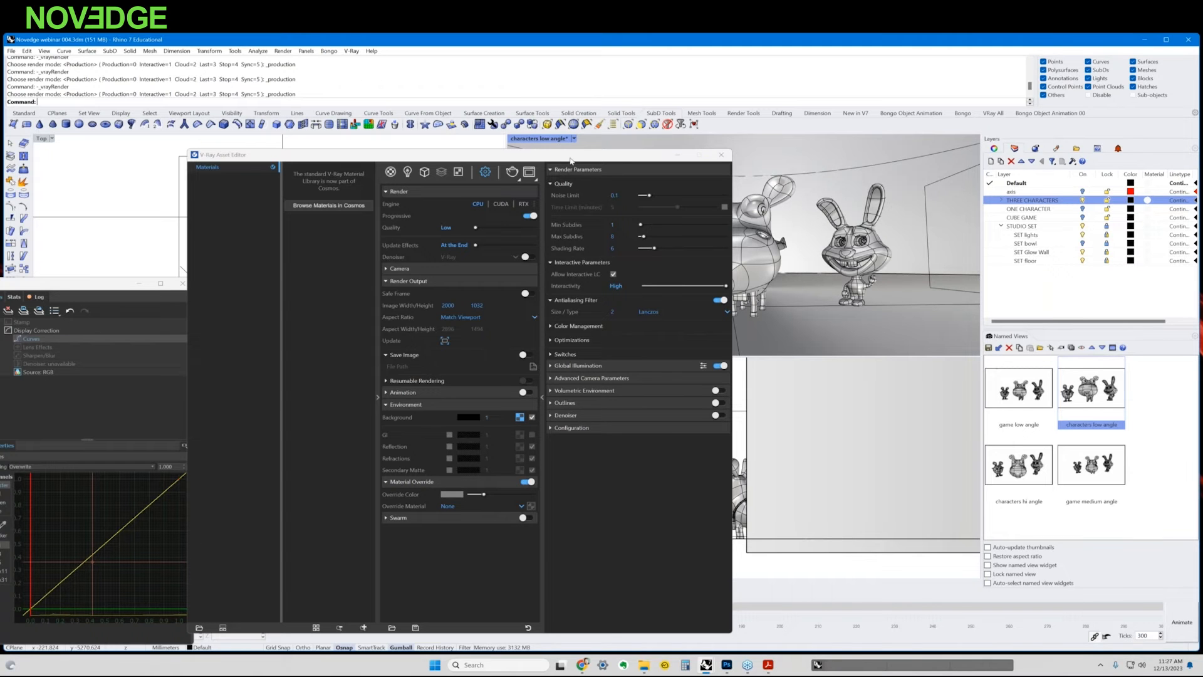
left_click_drag(571, 161, 550, 159)
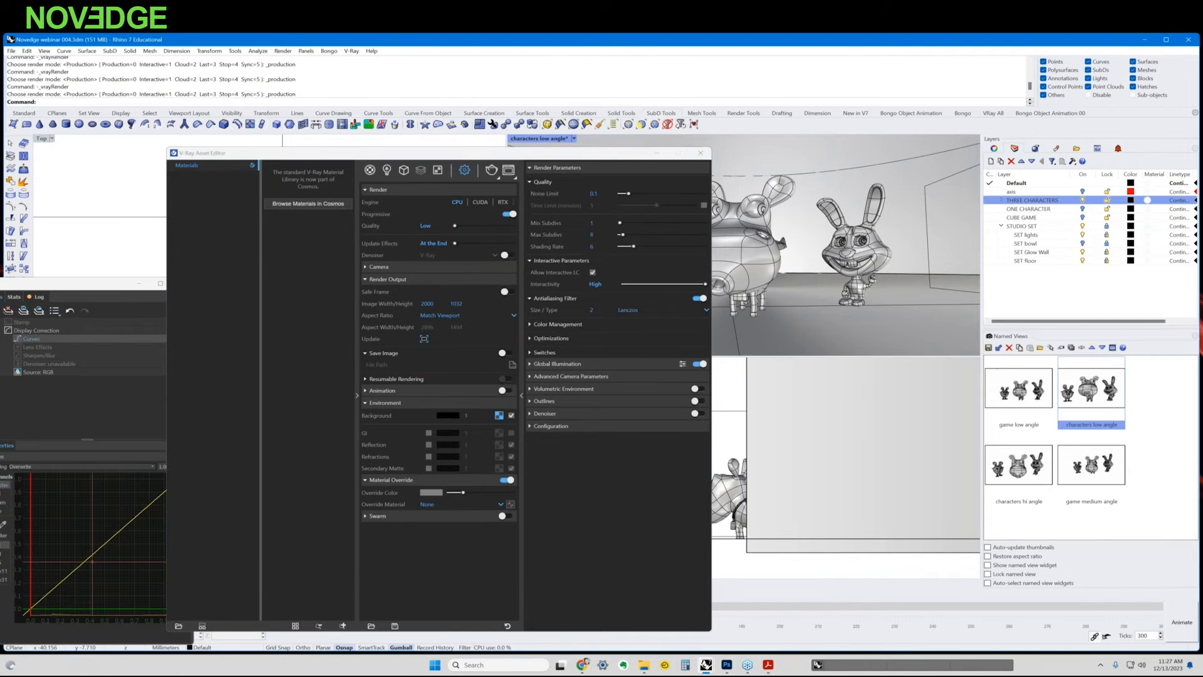
Bring the V-Ray Frame Buffer with the grey character render into view and close it
left_click_drag(63, 285, 729, 120)
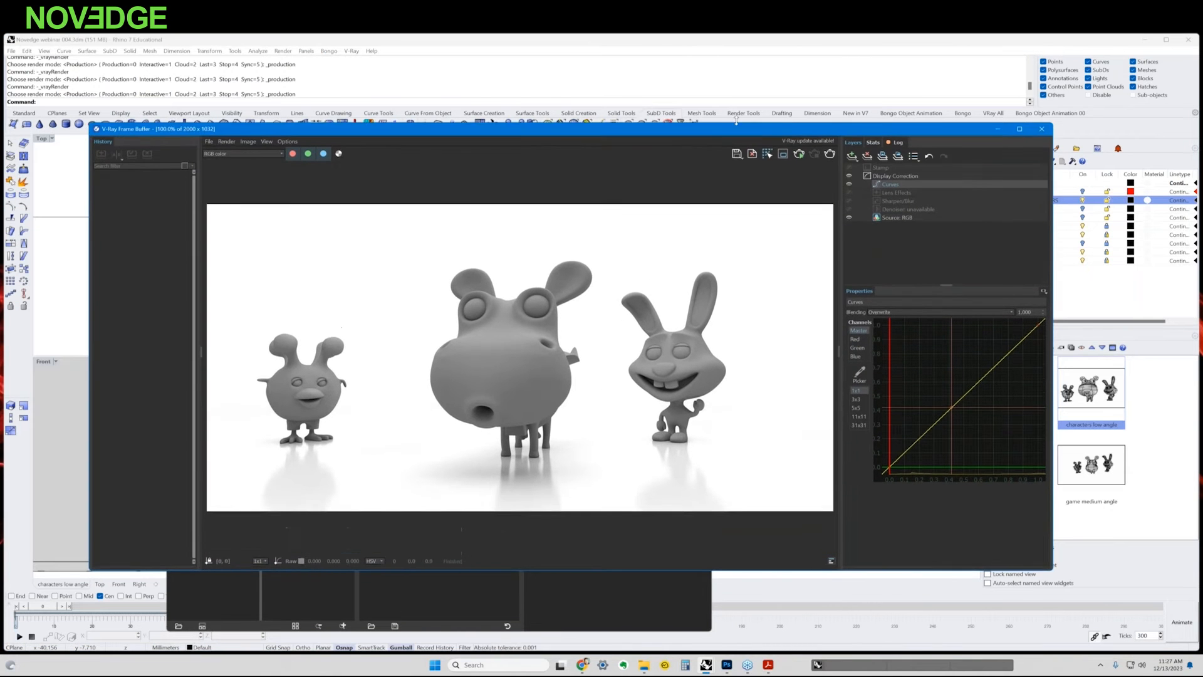
left_click(1042, 125)
left_click(705, 152)
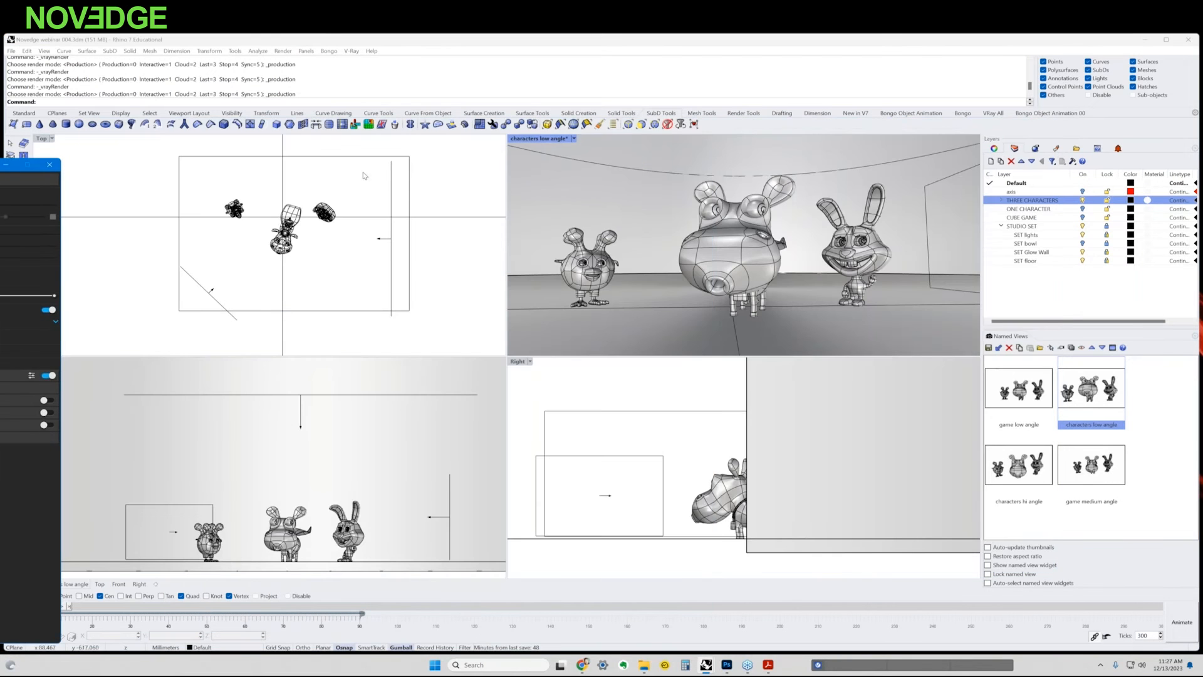
Start a V-Ray render of the three characters with Material Override on
left_click_drag(1, 164, 539, 188)
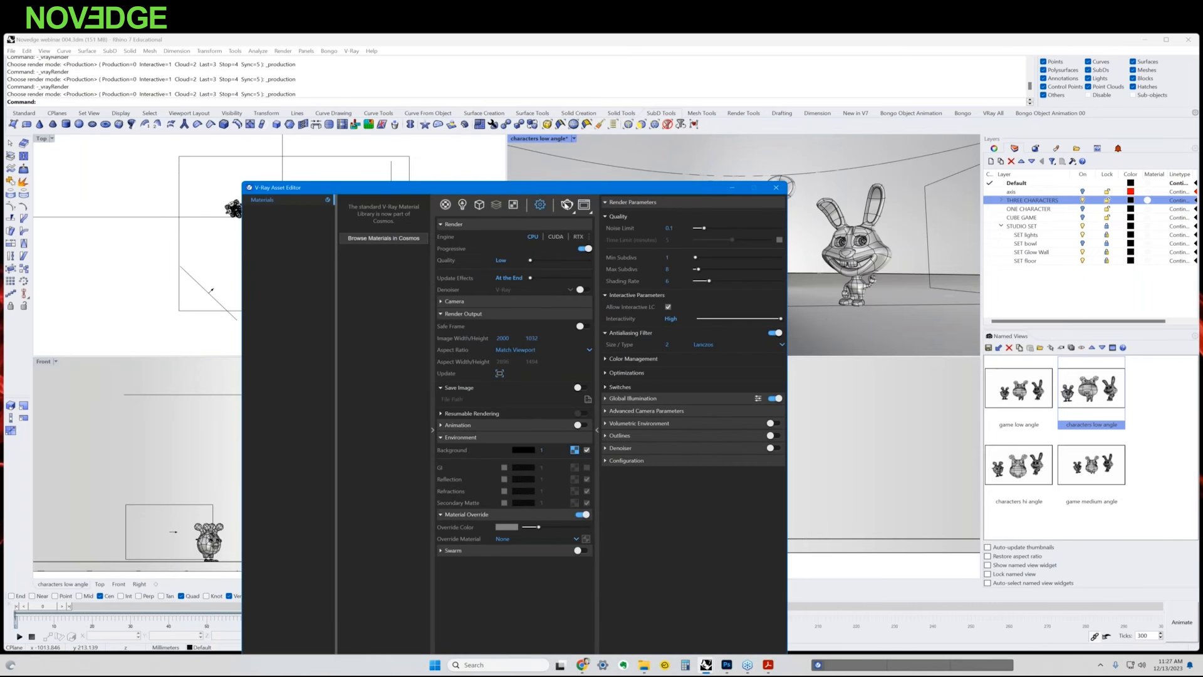
left_click(565, 208)
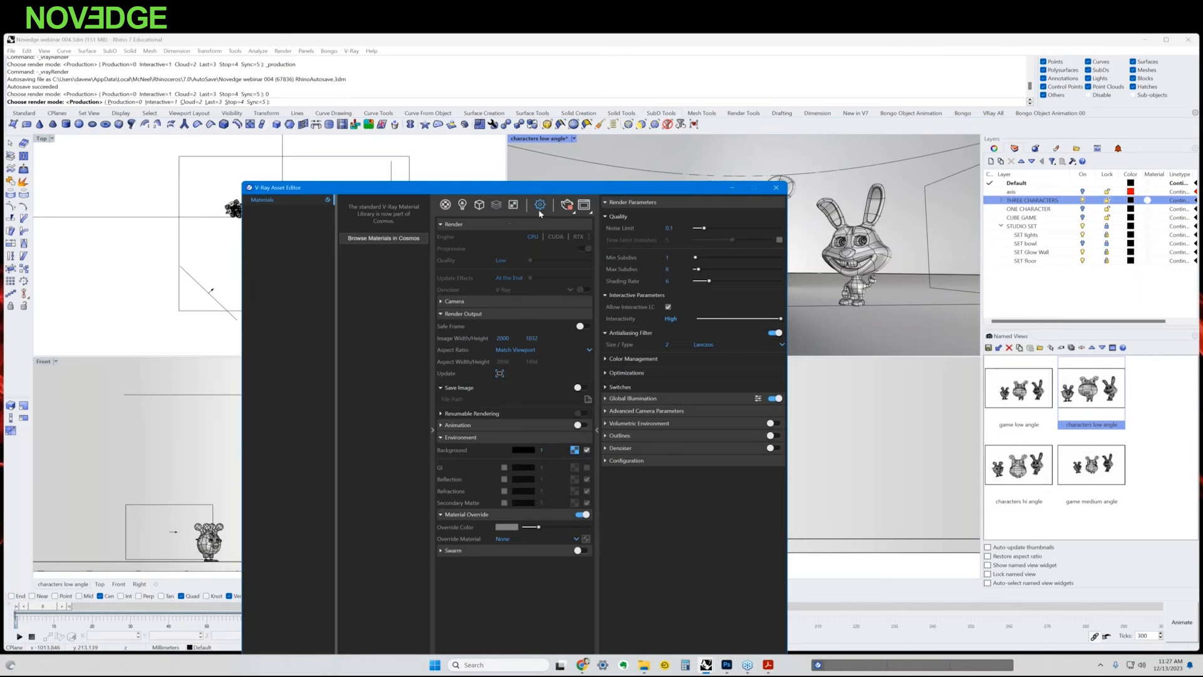
left_click_drag(547, 191, 562, 152)
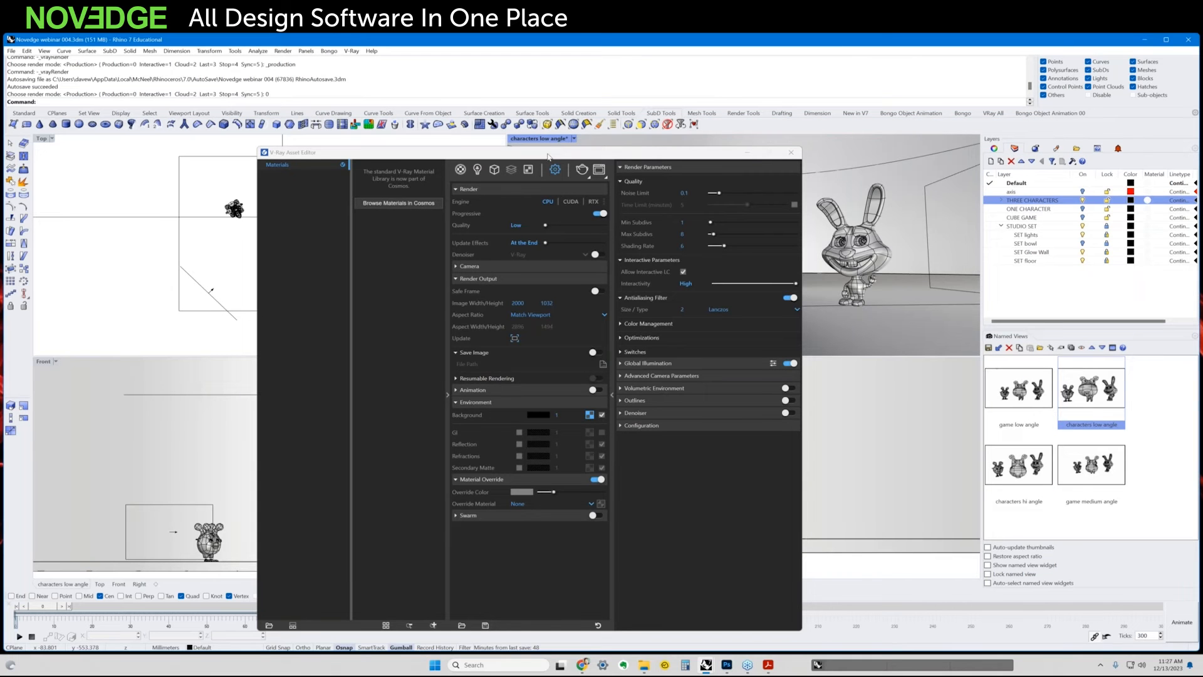
left_click_drag(548, 156, 541, 151)
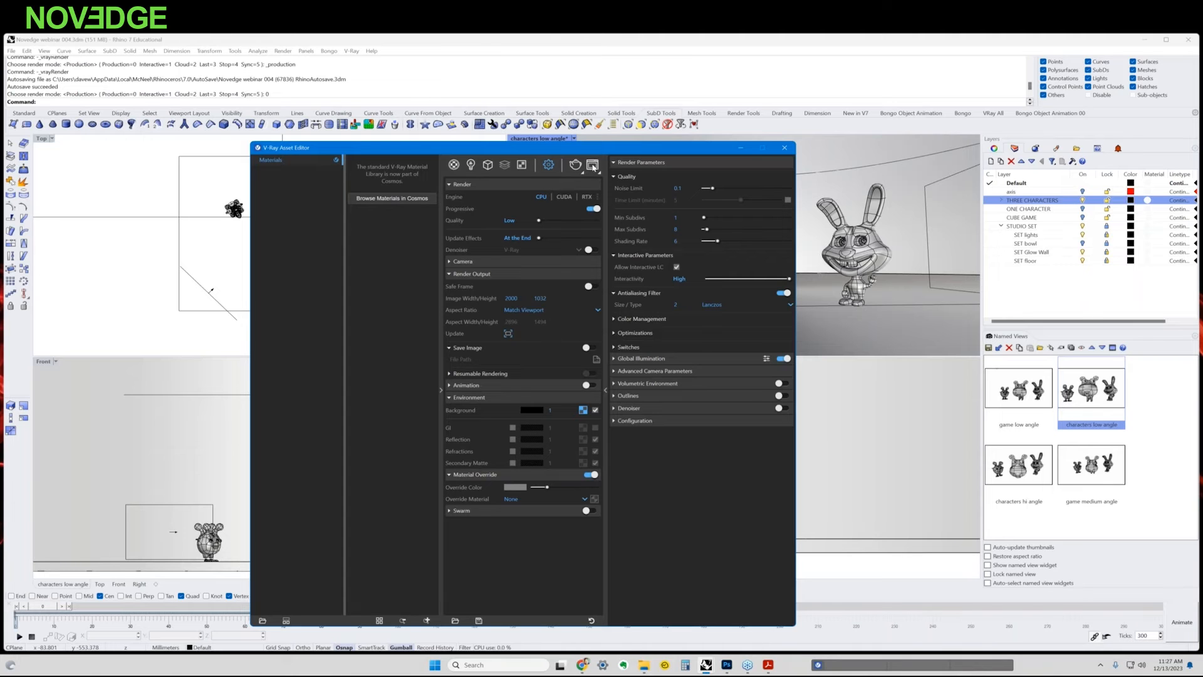
Reopen the V-Ray Frame Buffer, clear its rendered image, and place the Asset Editor's render settings in front of it
left_click(593, 166)
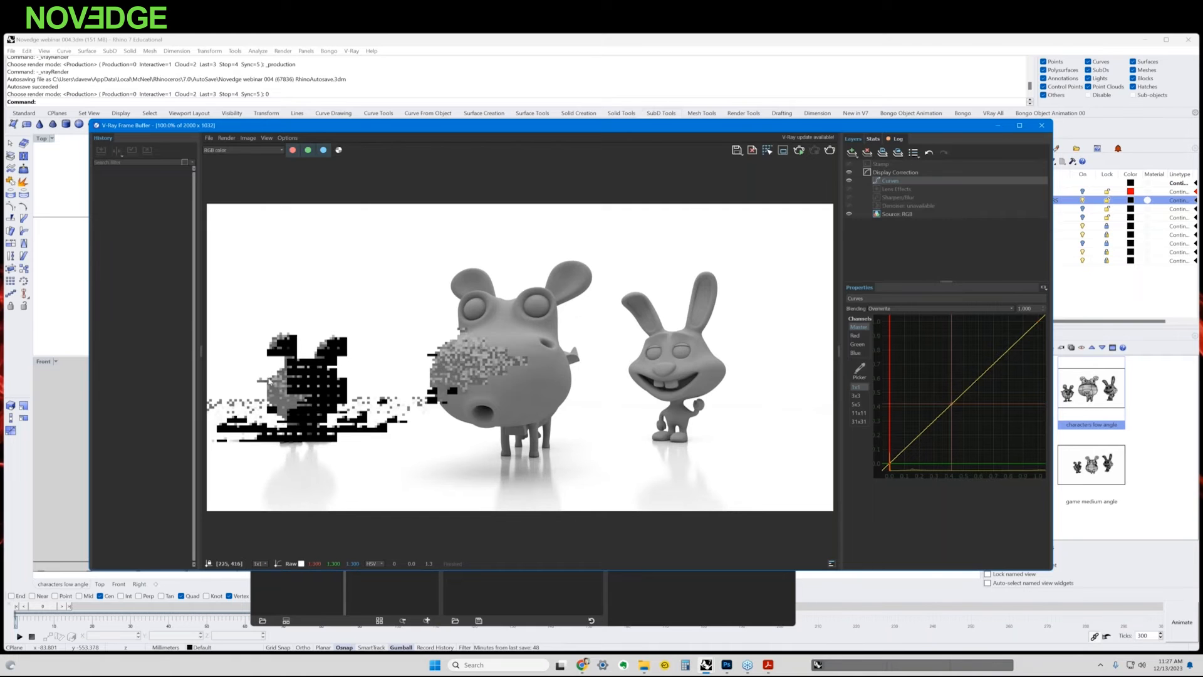
left_click(754, 153)
left_click(620, 351)
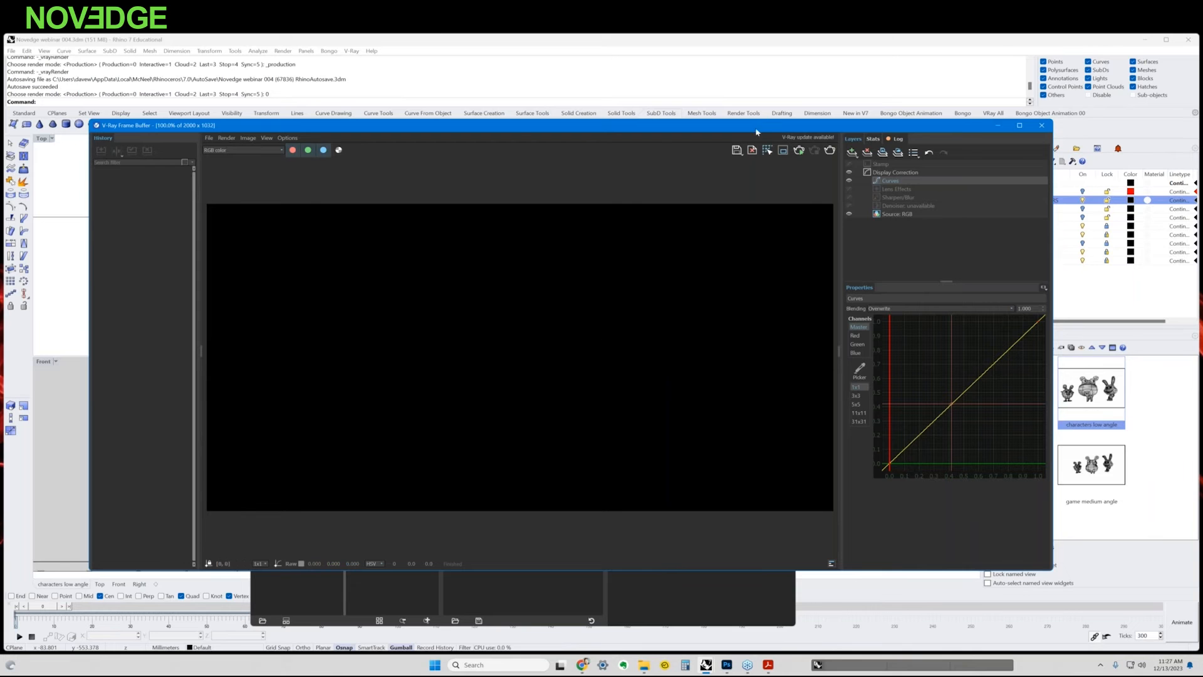
left_click_drag(660, 133, 646, 196)
left_click_drag(634, 150, 688, 107)
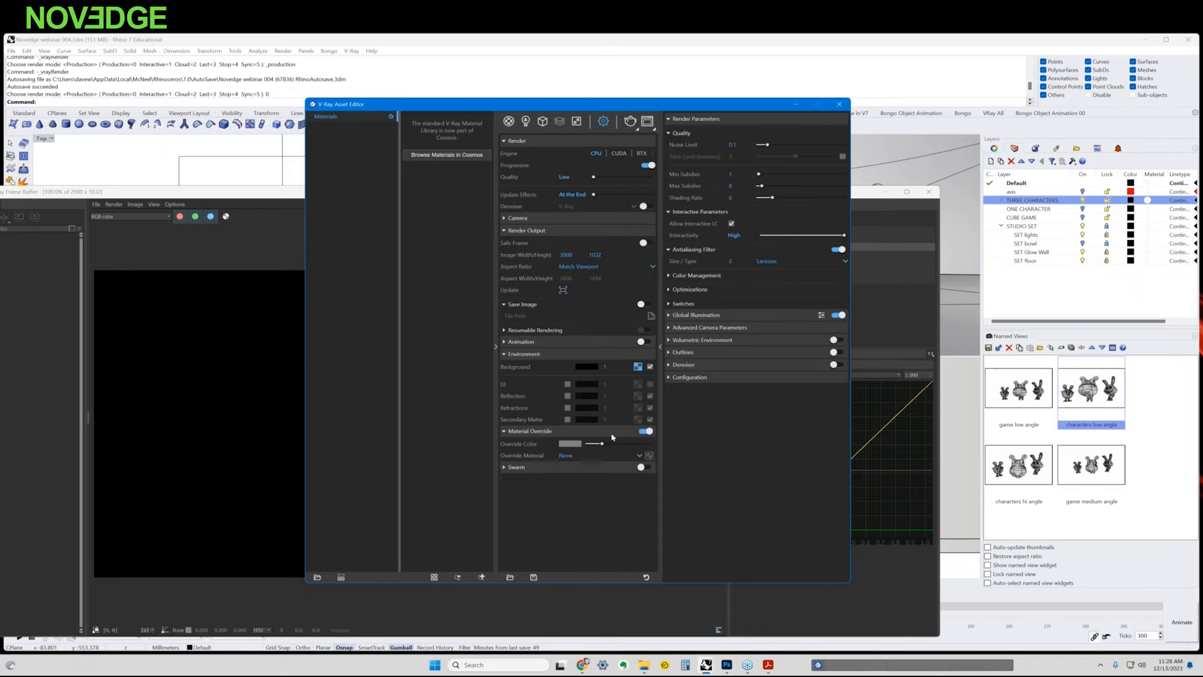
Turn Material Override off and render the three characters in their own colours, keeping the V-Ray Frame Buffer in front
left_click(645, 431)
left_click_drag(652, 106, 717, 84)
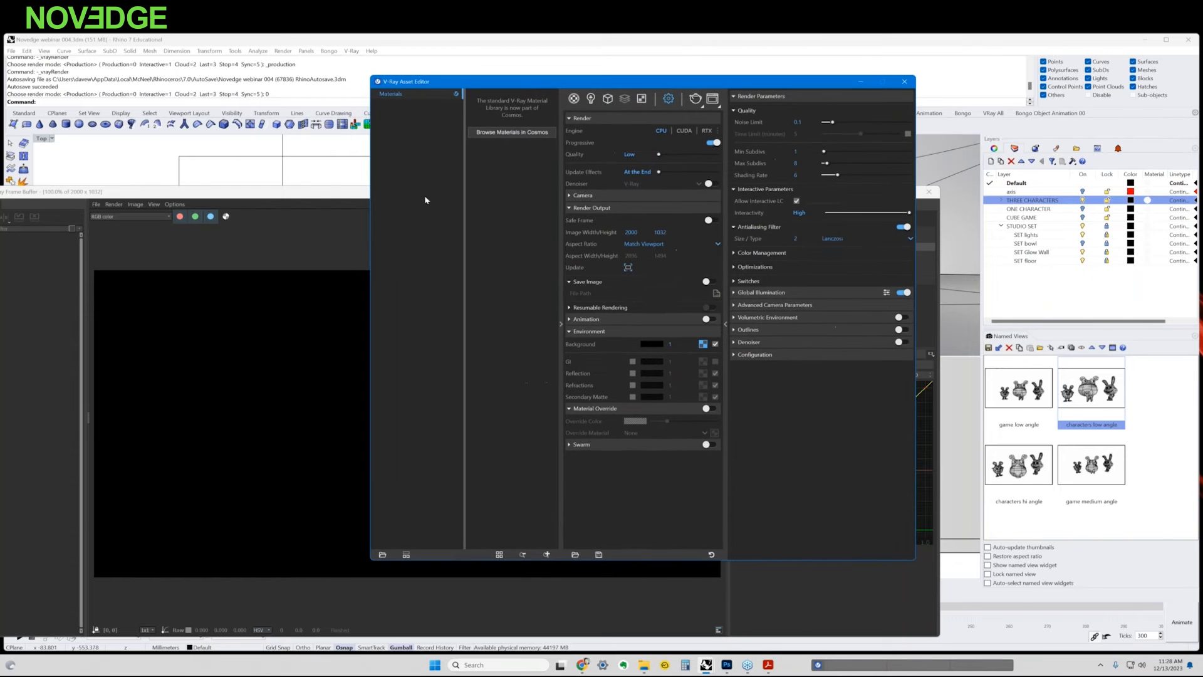
left_click(350, 196)
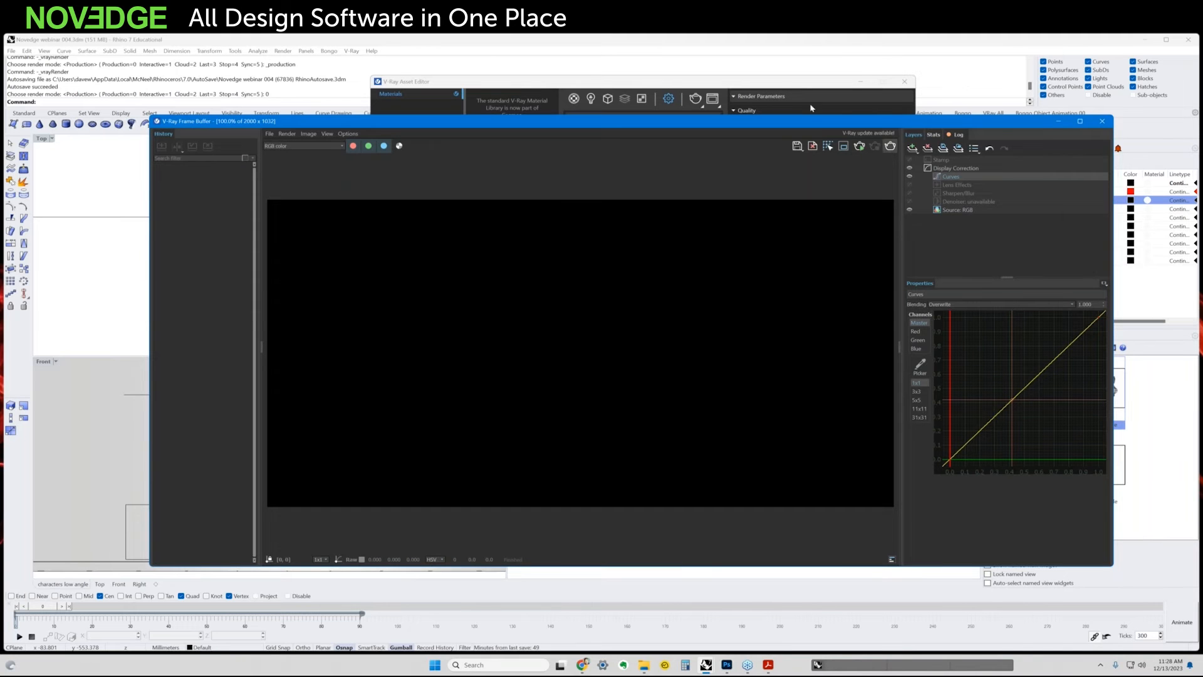
left_click_drag(774, 84, 693, 189)
left_click_drag(680, 125, 609, 119)
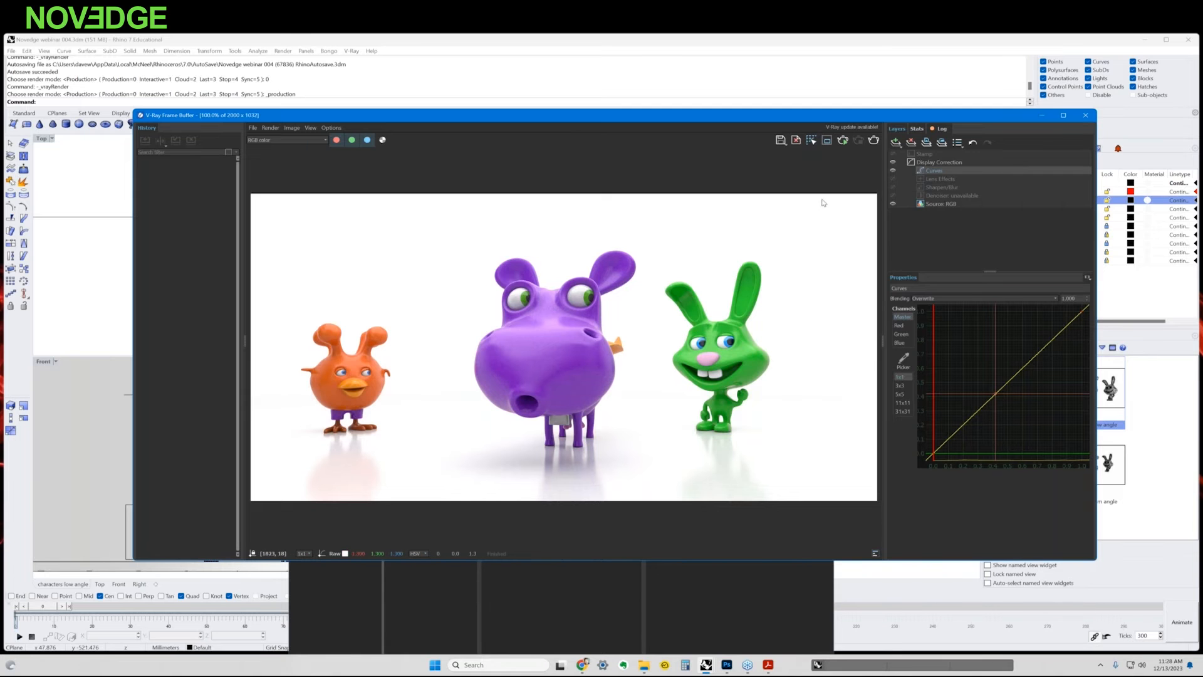
Render only a region around the green rabbit's face in the V-Ray Frame Buffer, and turn region render off
left_click(827, 140)
left_click_drag(670, 321, 776, 379)
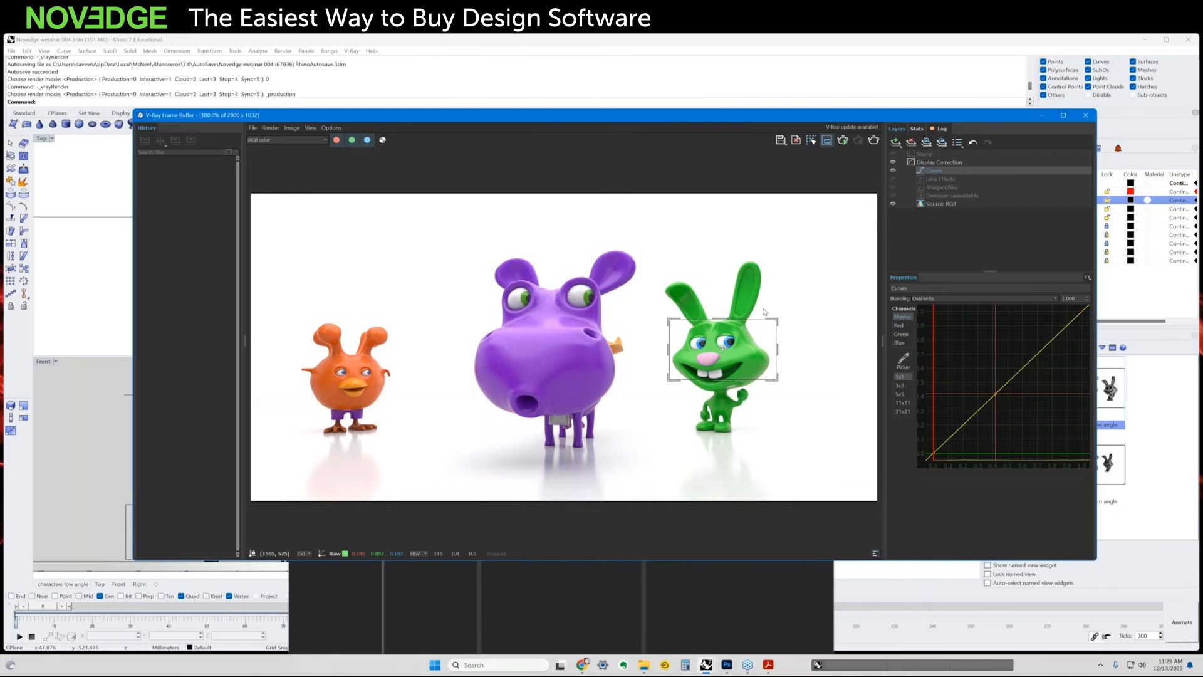
left_click(874, 143)
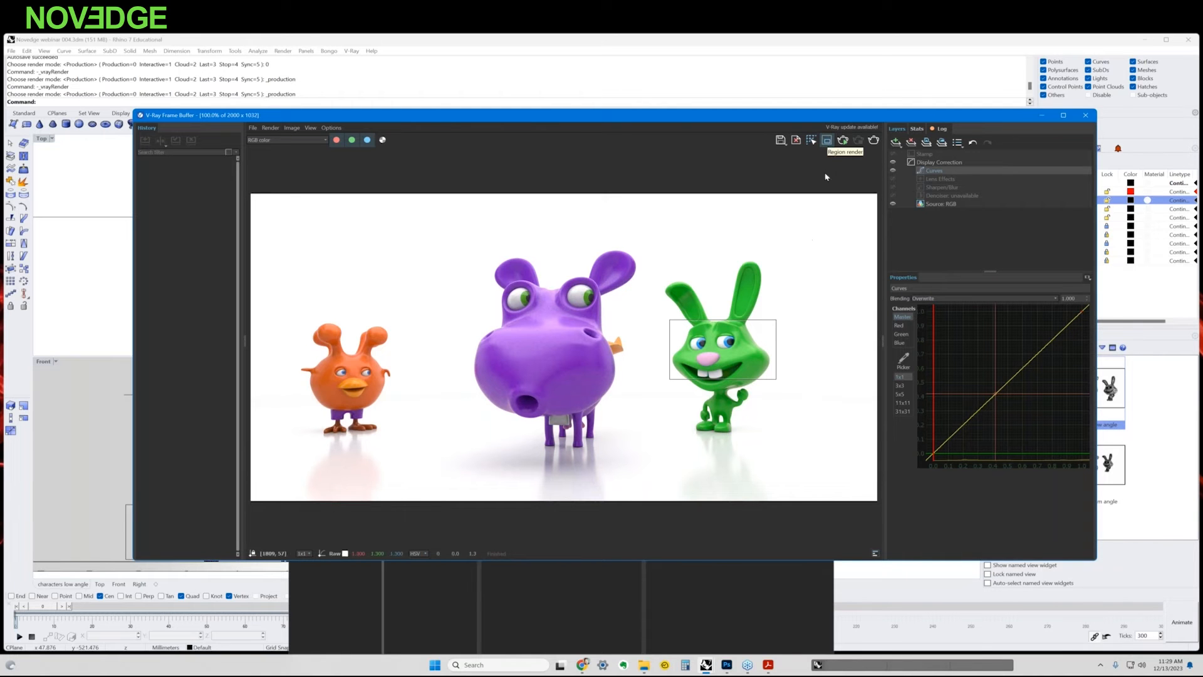
left_click(828, 141)
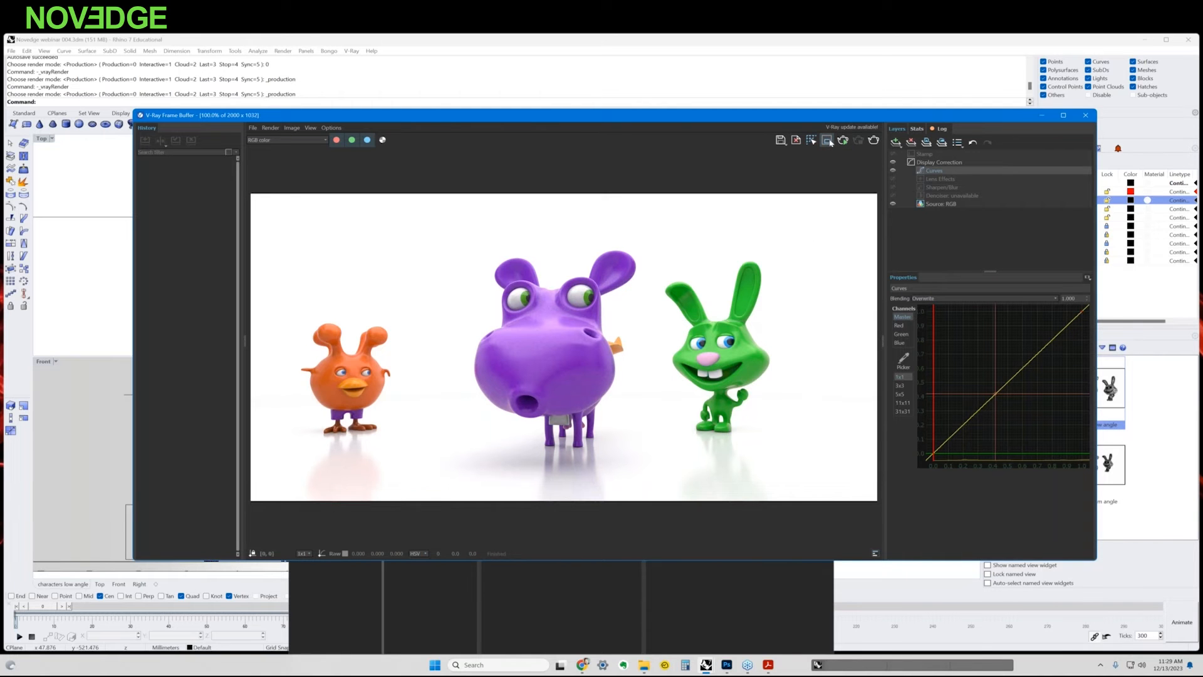
left_click_drag(775, 114, 751, 108)
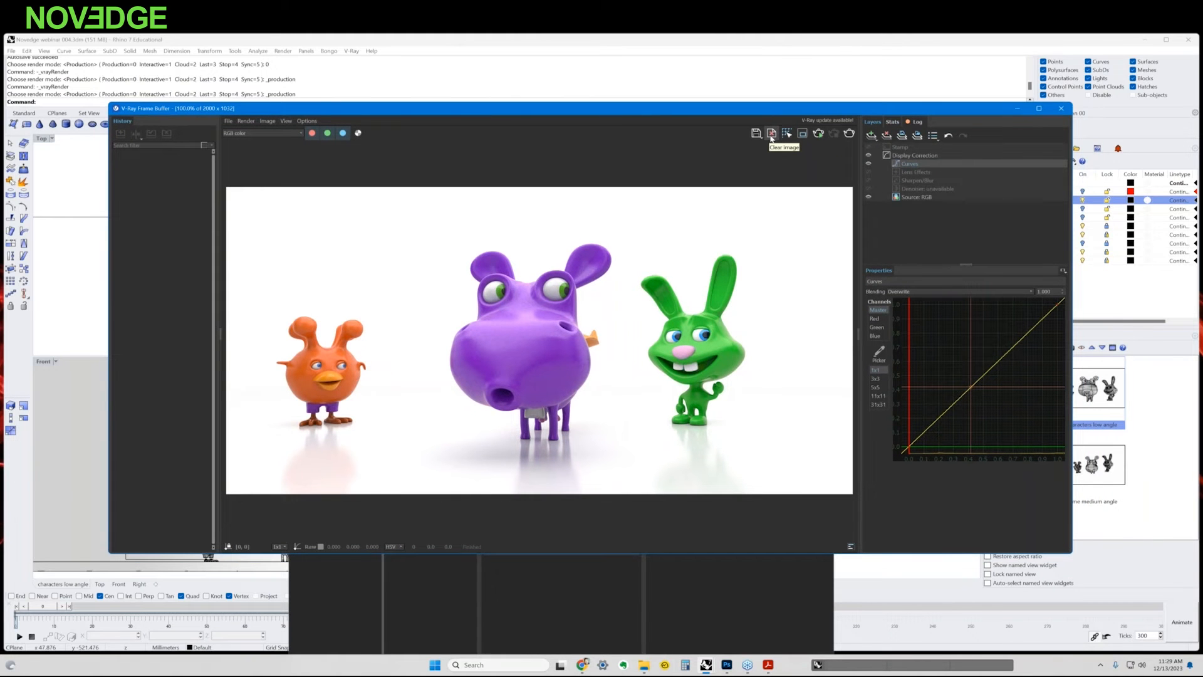
Clear the rendered image, turn on follow-mouse rendering, and render the three characters again, stopping before full refinement
left_click(772, 137)
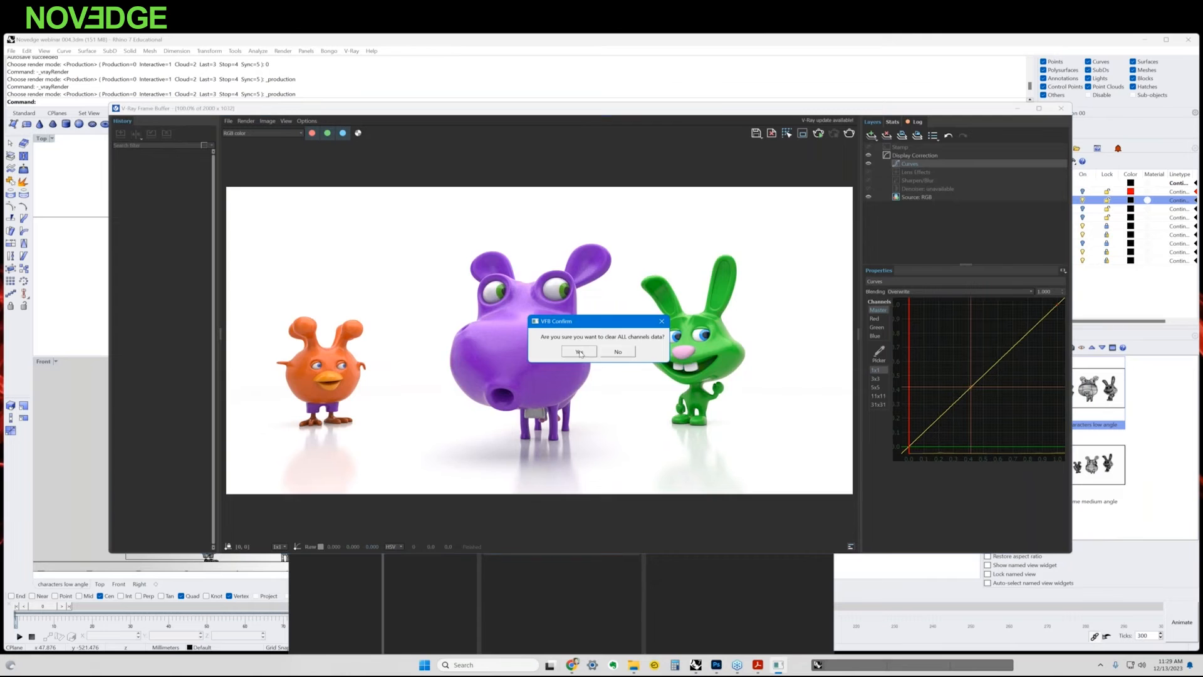
left_click(579, 352)
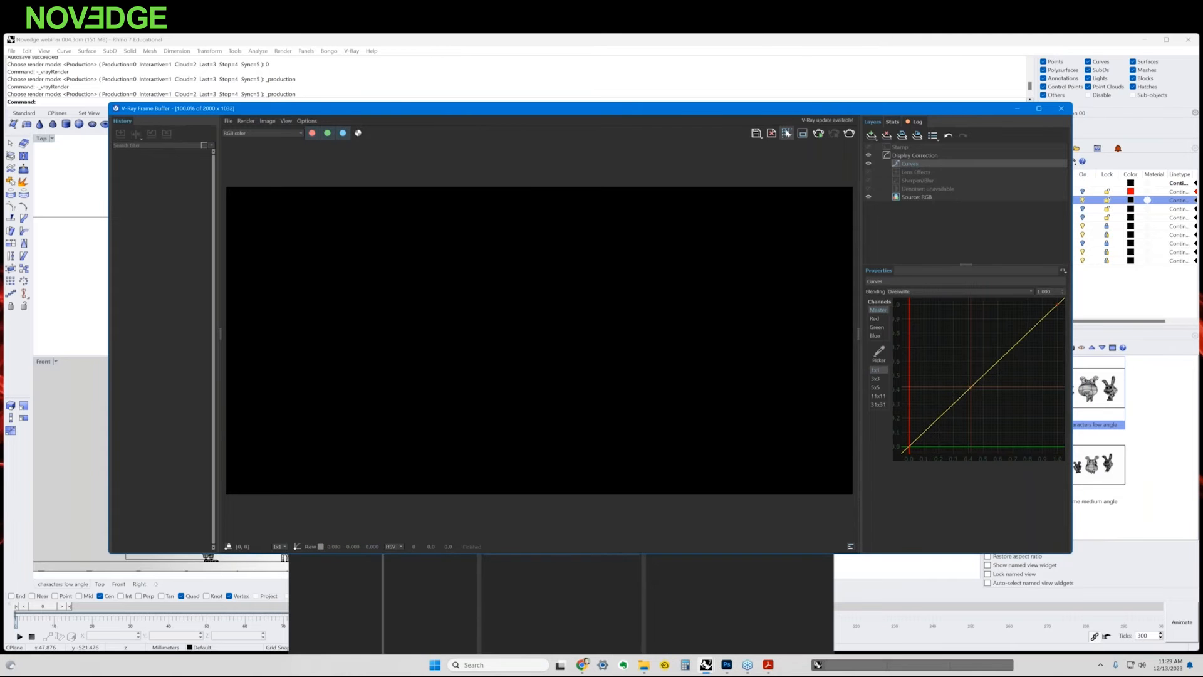
left_click(787, 134)
left_click(849, 135)
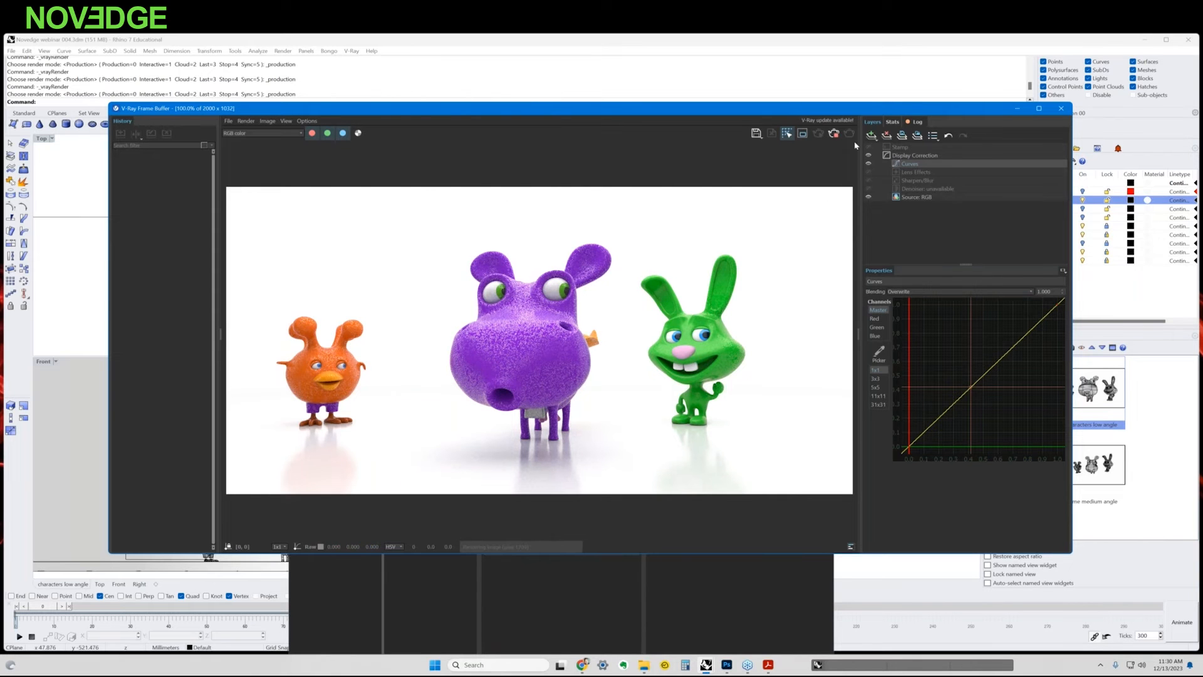
left_click(834, 133)
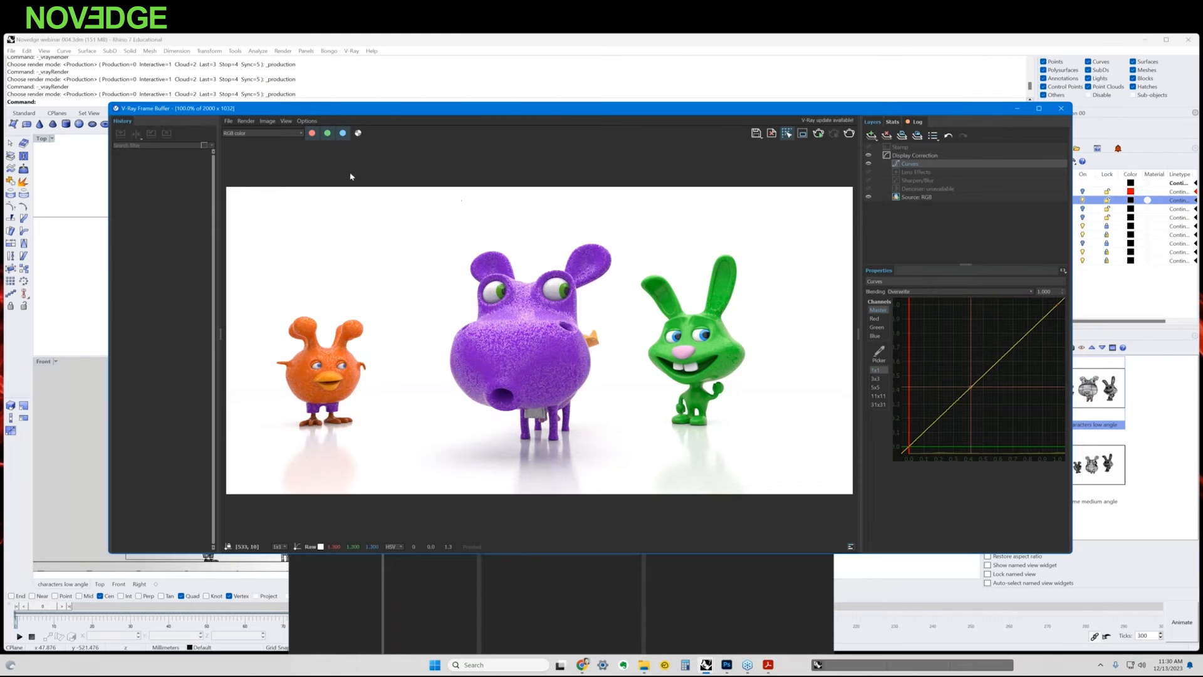
Compare the character render's alpha channel with its RGB colour image, and close the V-Ray Frame Buffer
left_click(358, 134)
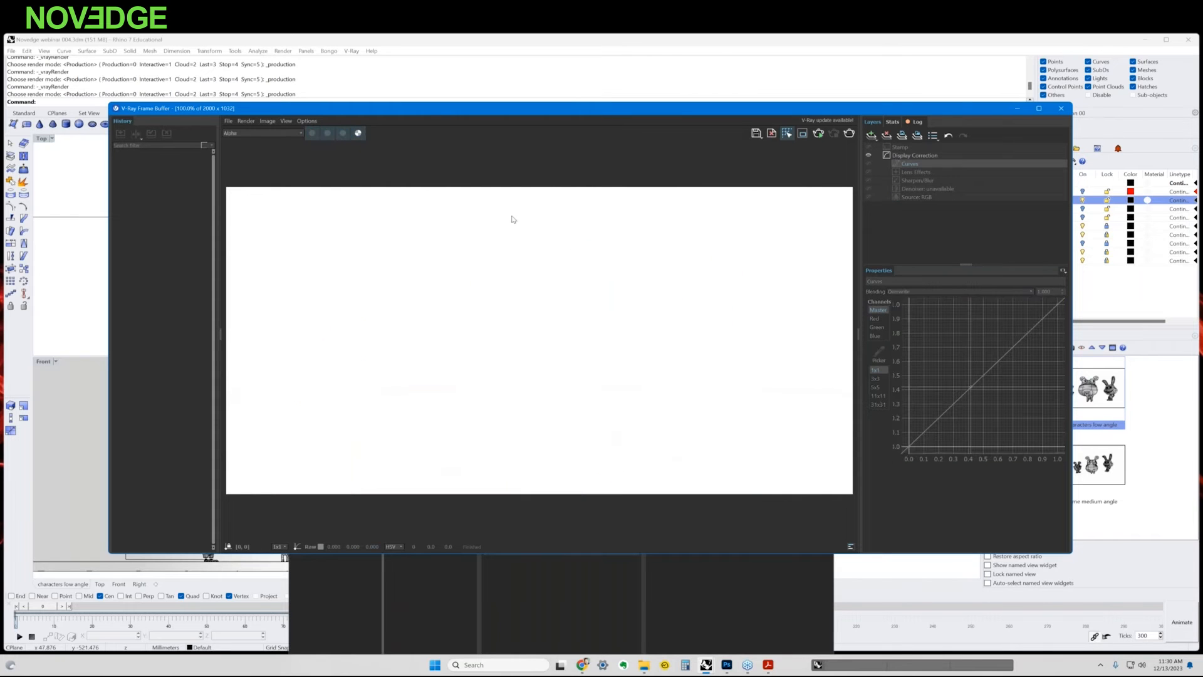
left_click(358, 134)
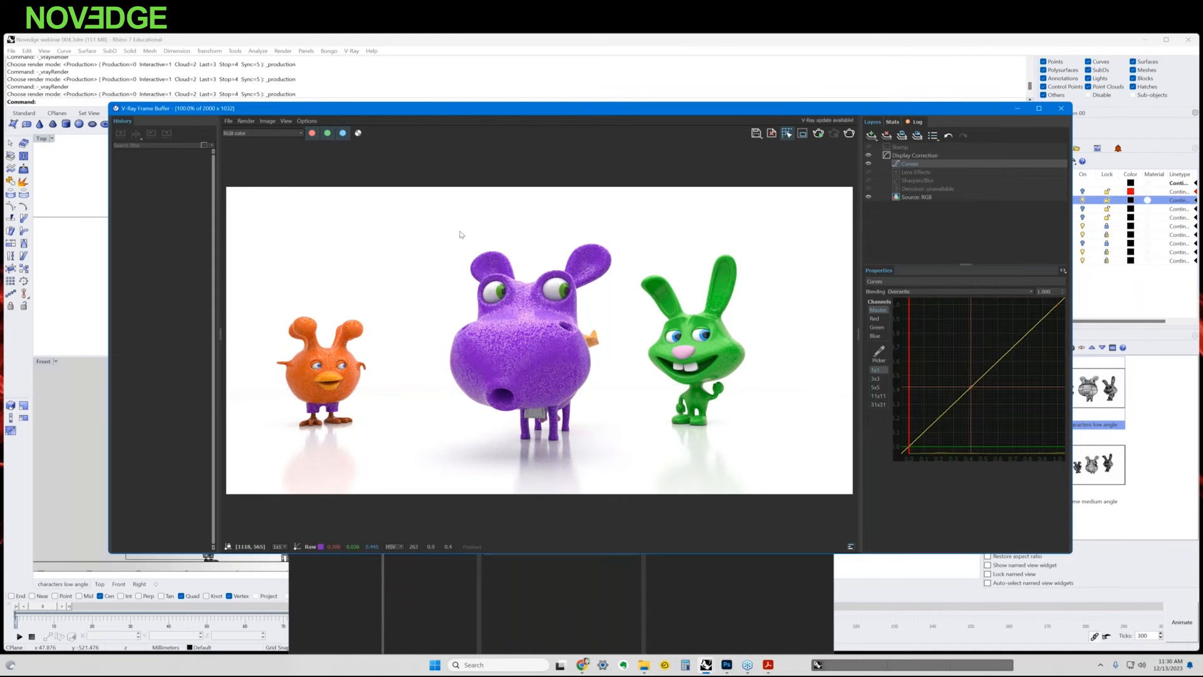
left_click(359, 134)
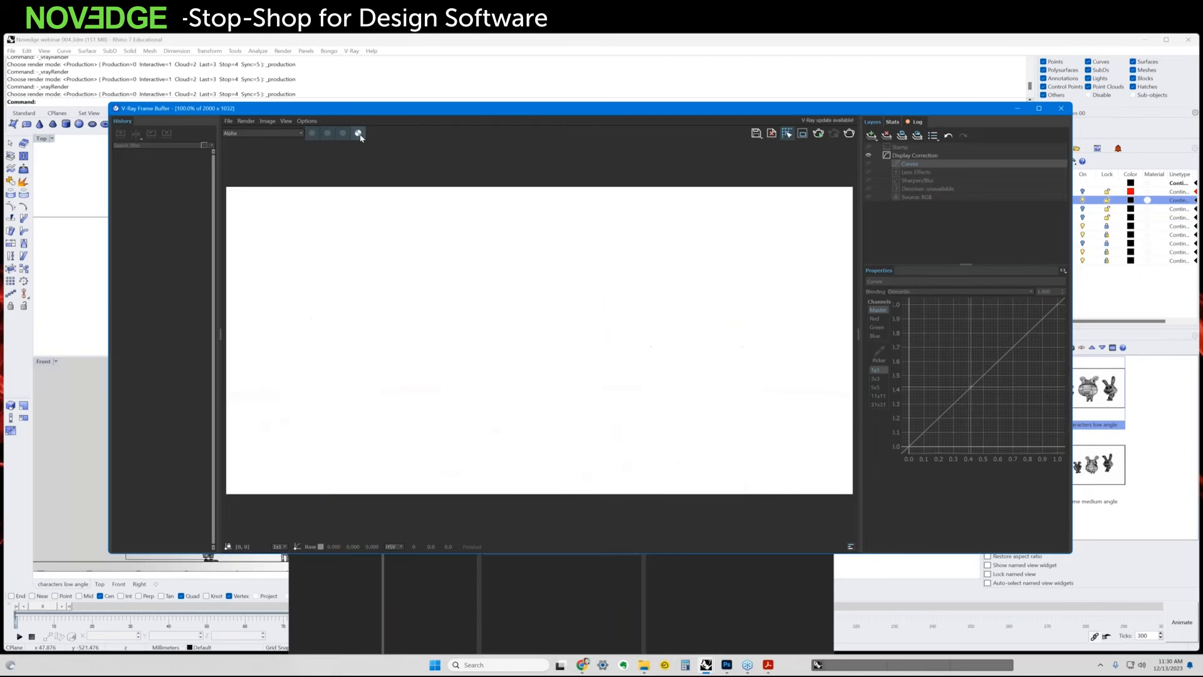
left_click(359, 134)
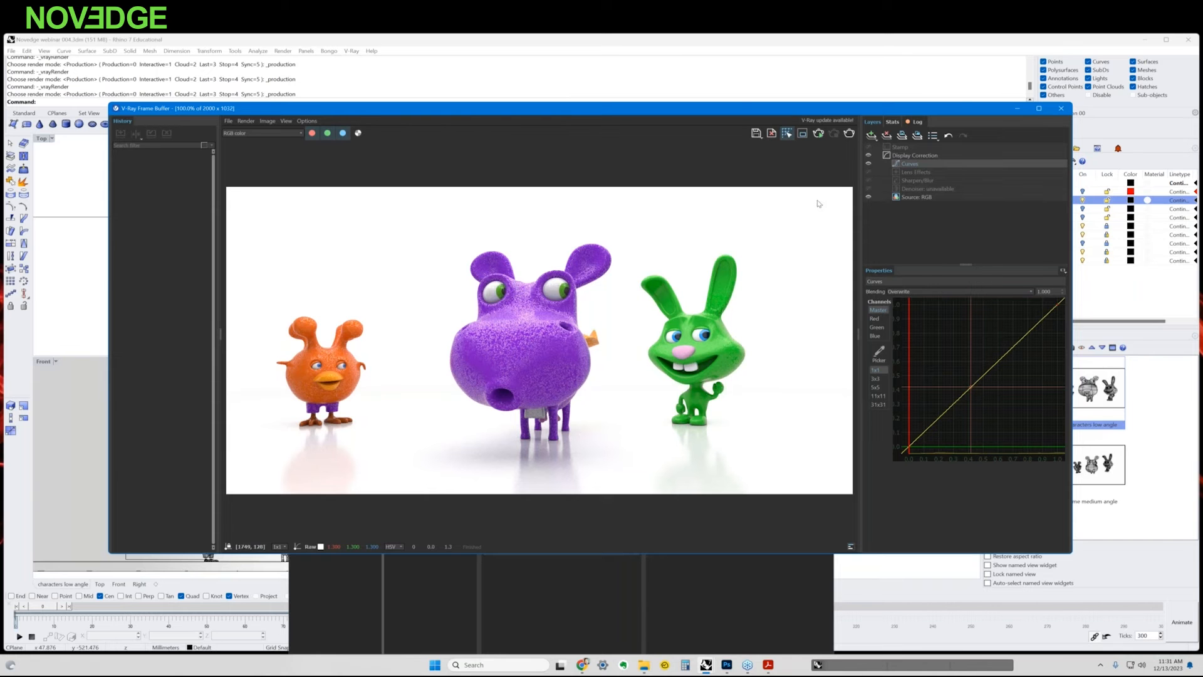
left_click(1059, 111)
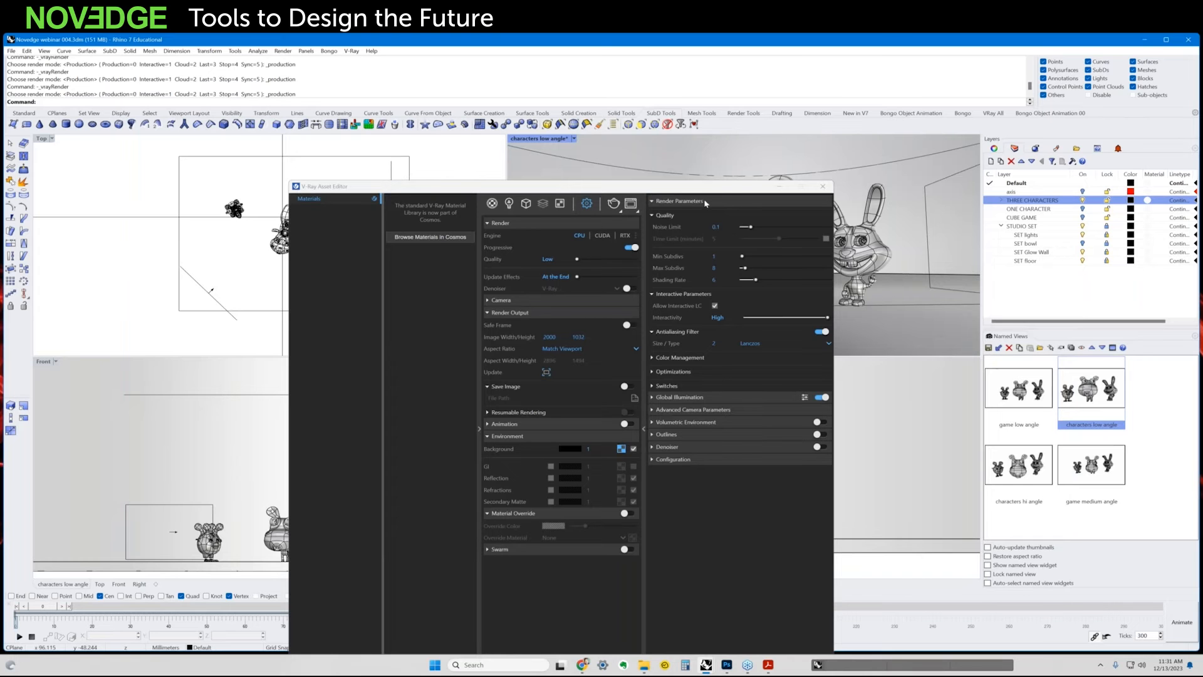
Hide the THREE CHARACTERS layer, show the CUBE GAME layer, and restore the game low angle named view in the perspective viewport
left_click_drag(695, 188, 554, 186)
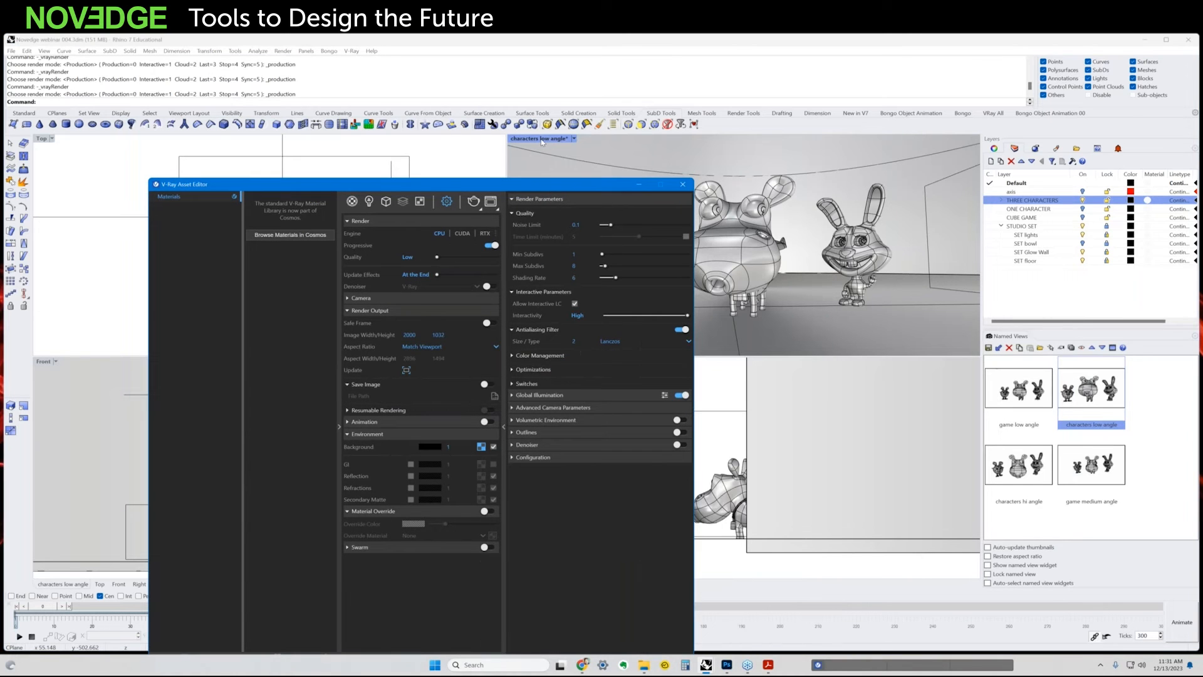
left_click(543, 142)
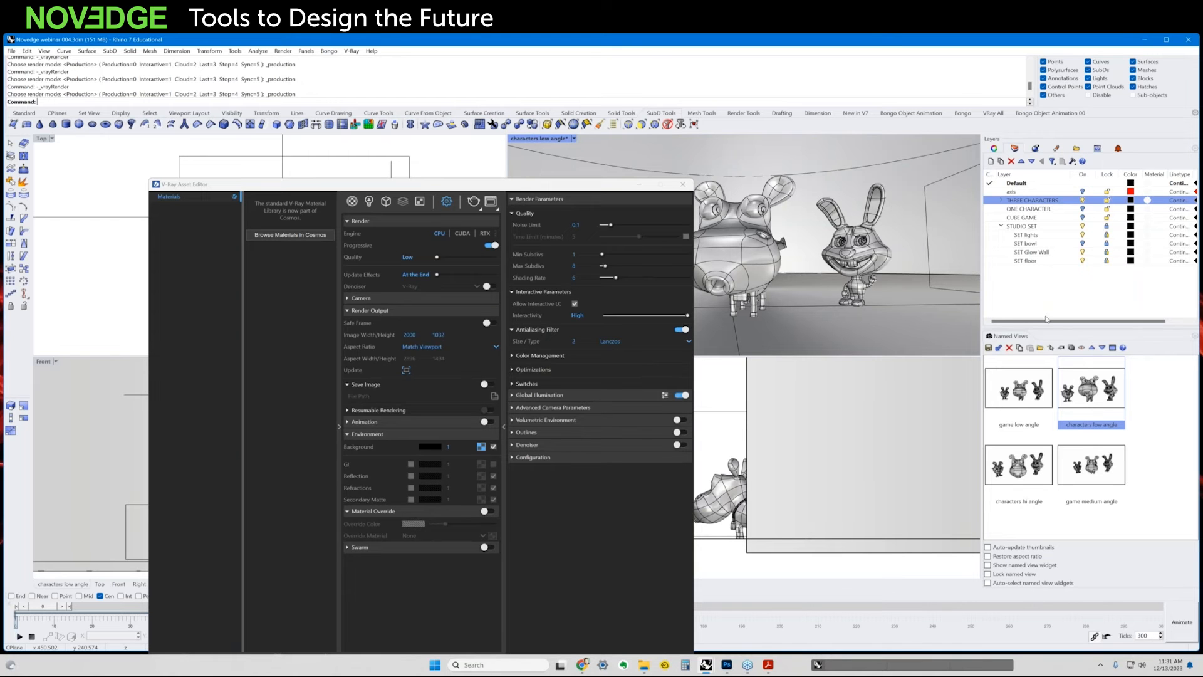
left_click(1082, 217)
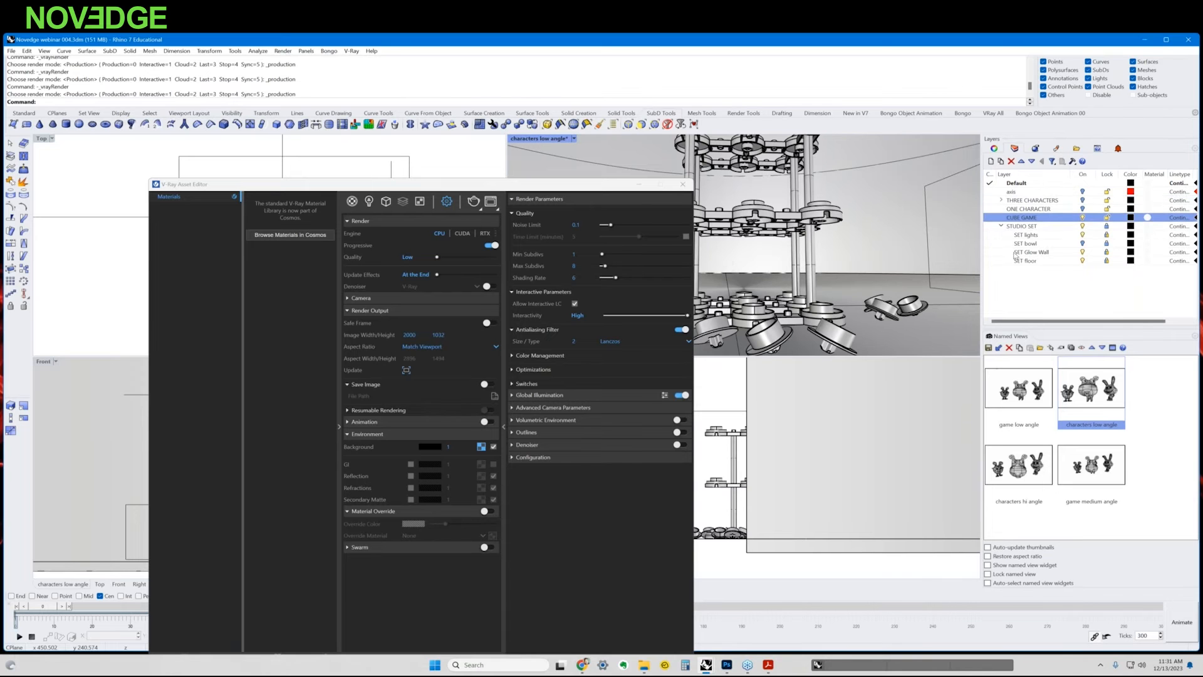
left_click_drag(543, 186, 393, 166)
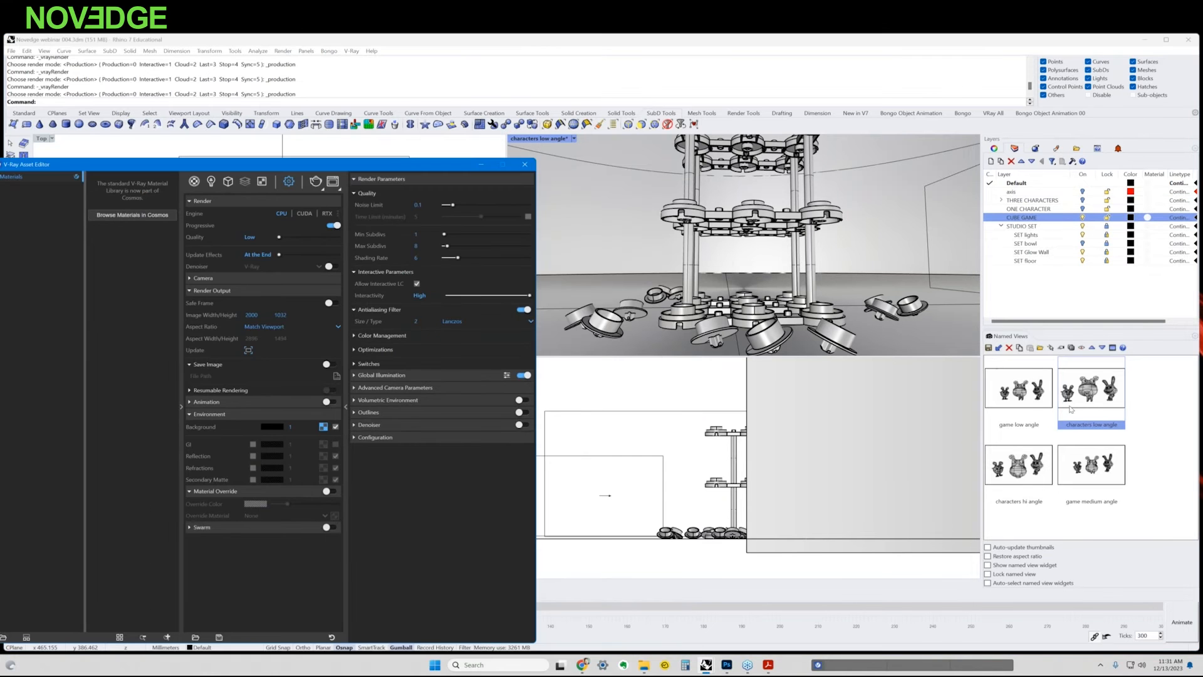
double_click(1001, 389)
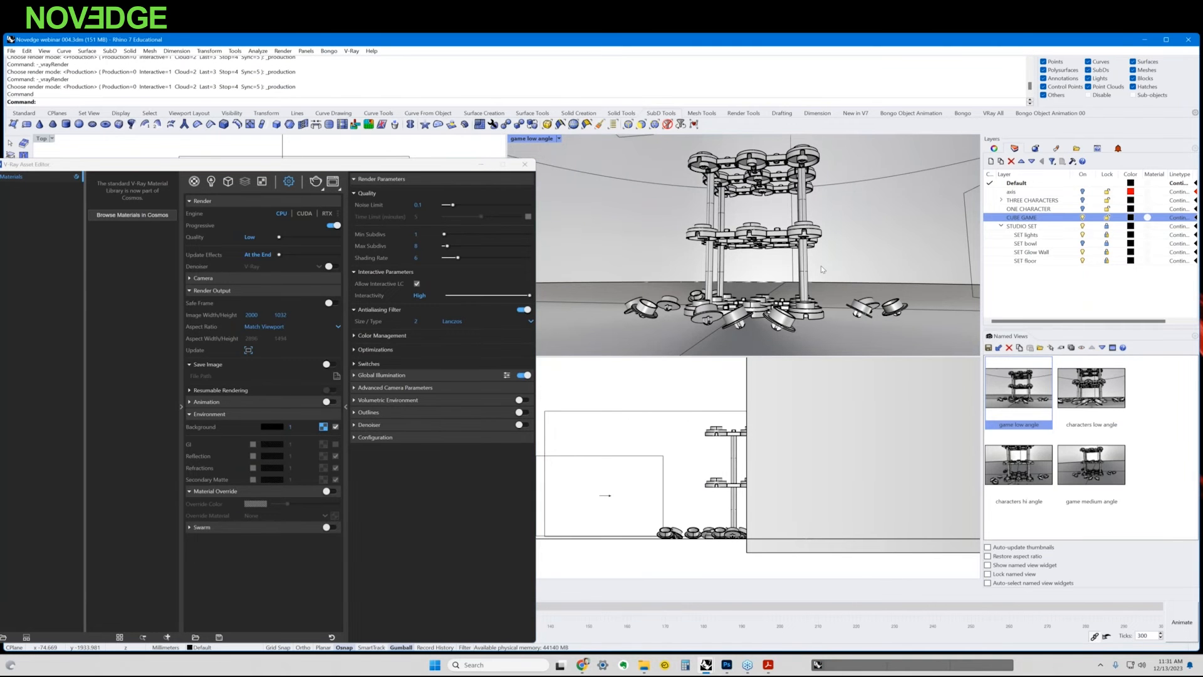
left_click_drag(453, 164, 524, 148)
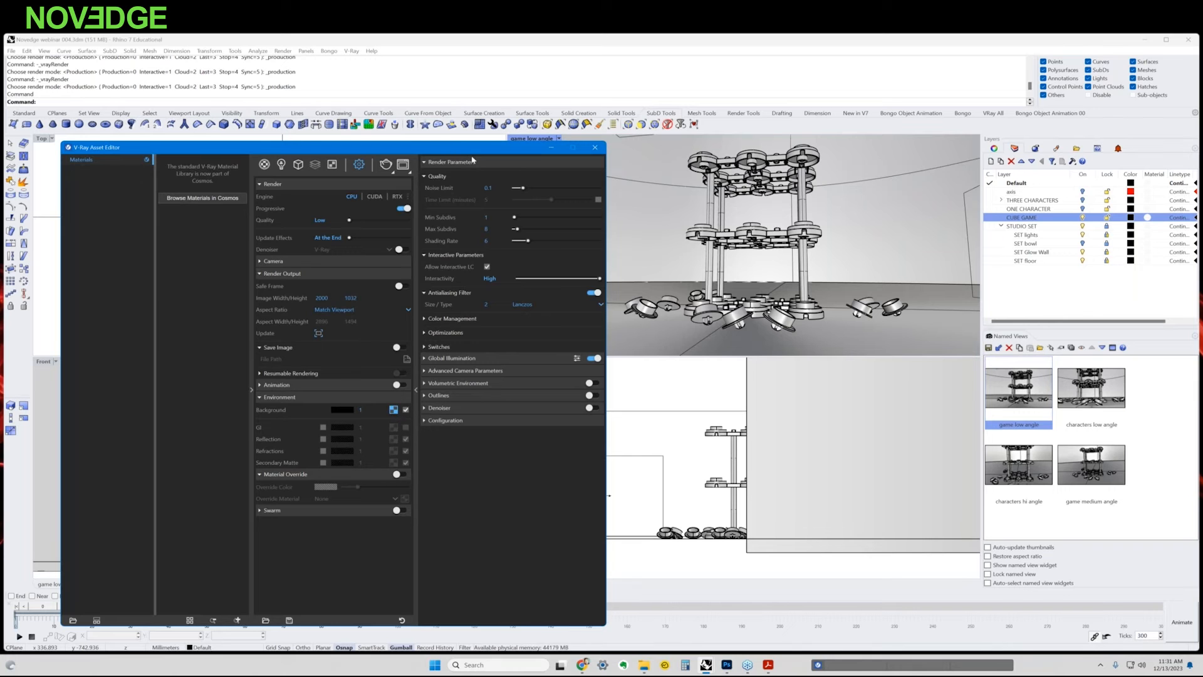
Hide the SET Glow Wall and SET floor layers and show the SET bowl layer instead
left_click(595, 147)
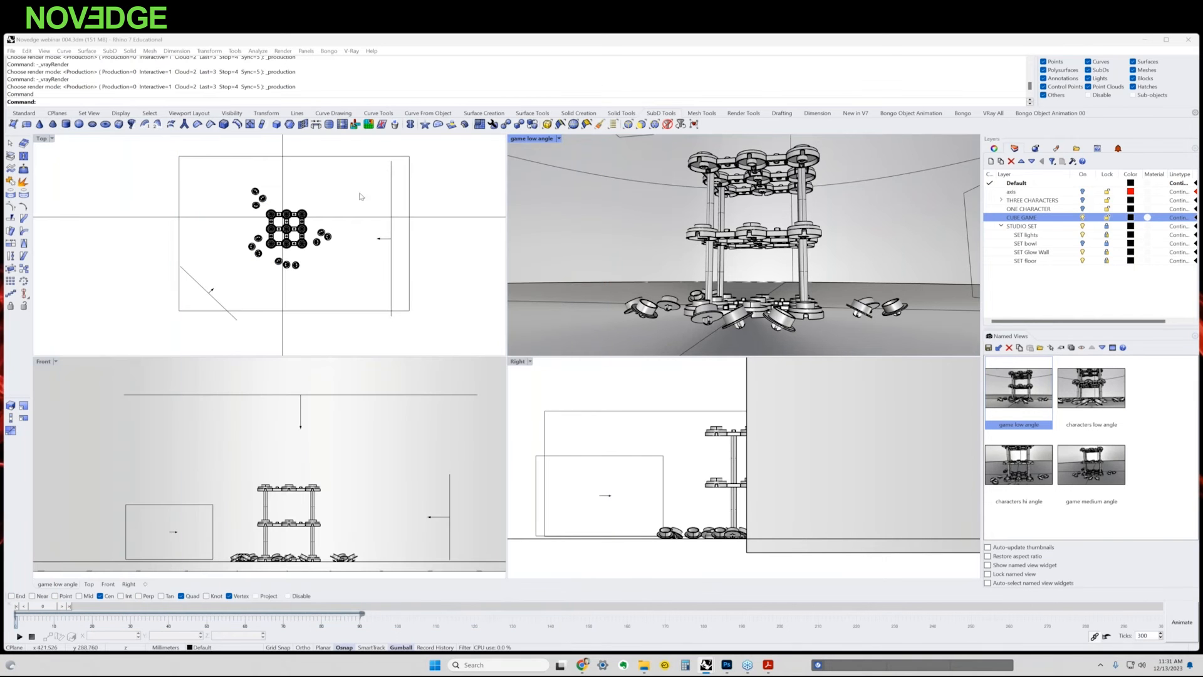
scroll(379, 267, "down", 6)
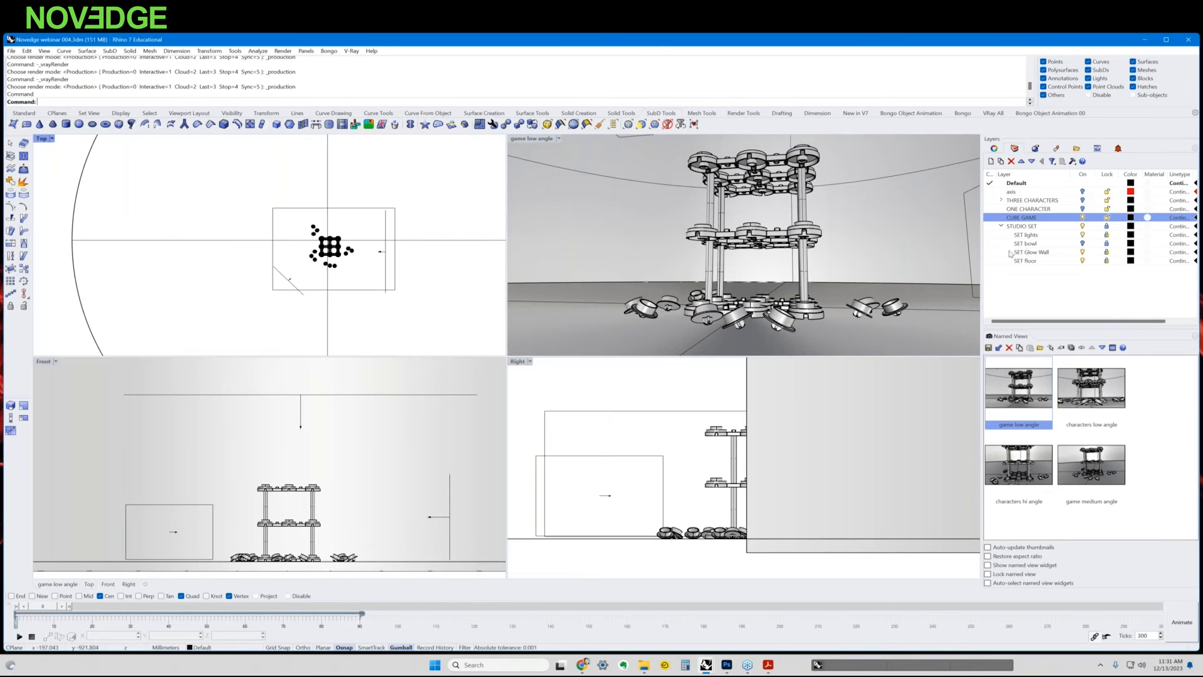
left_click(1082, 252)
left_click(1082, 261)
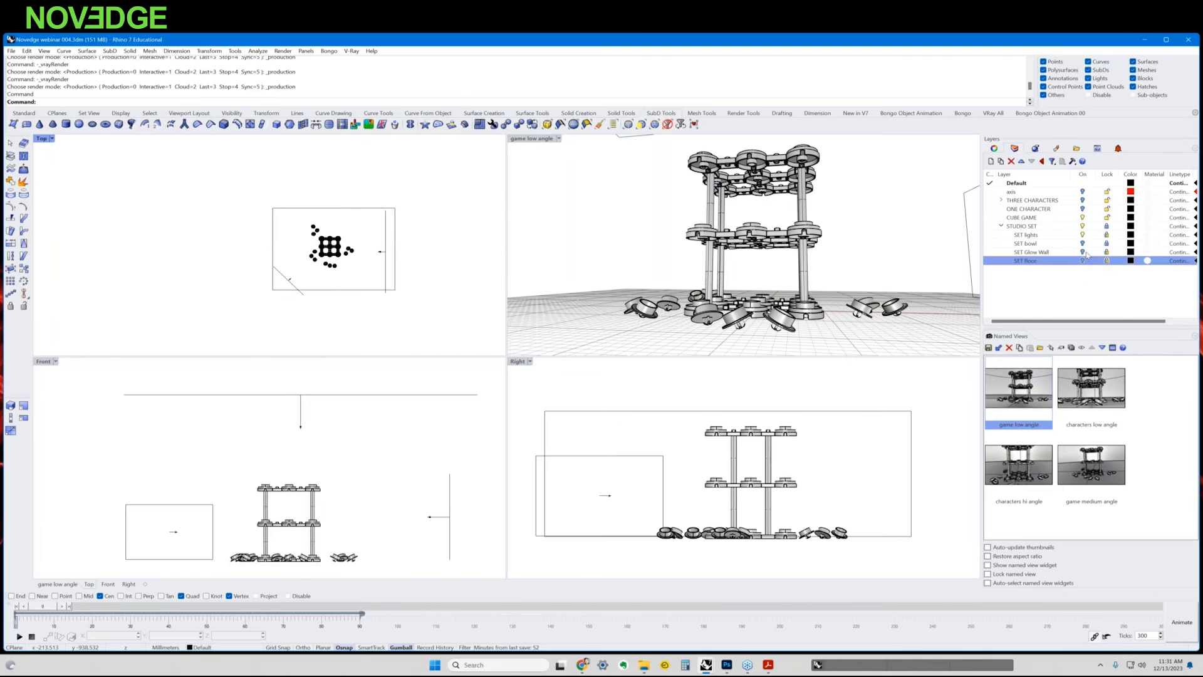
left_click(1083, 243)
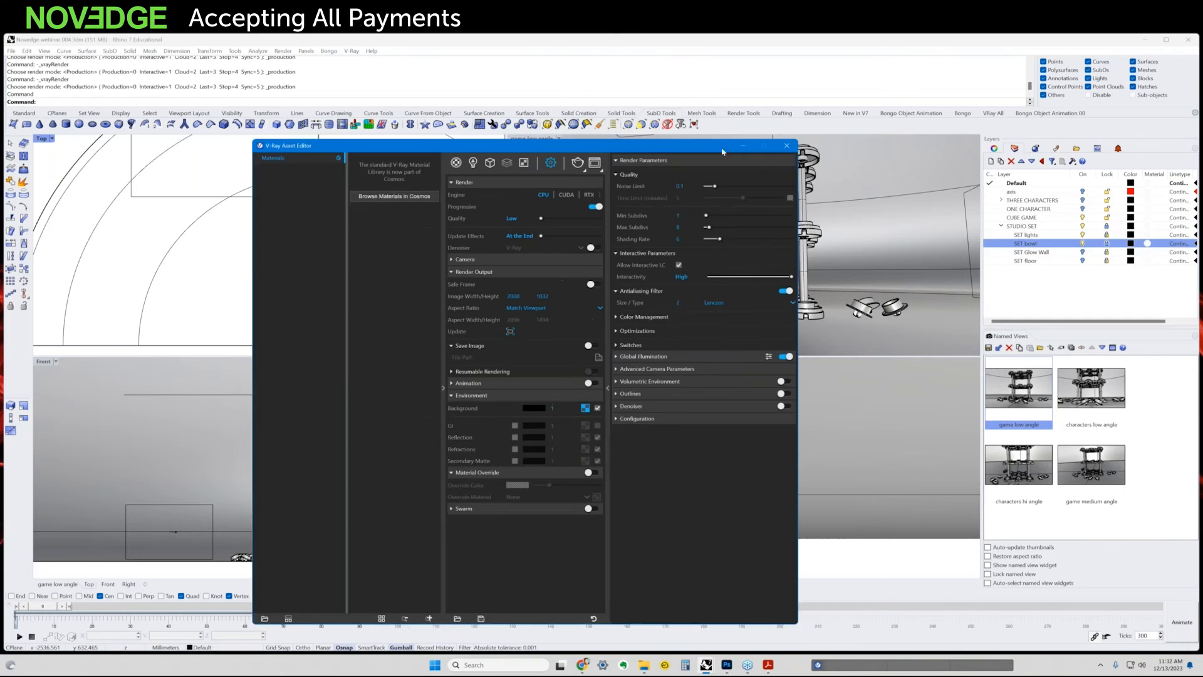
Render the cube game from the game low angle viewport with V-Ray, and close the Frame Buffer and Asset Editor when finished
left_click_drag(722, 148, 752, 149)
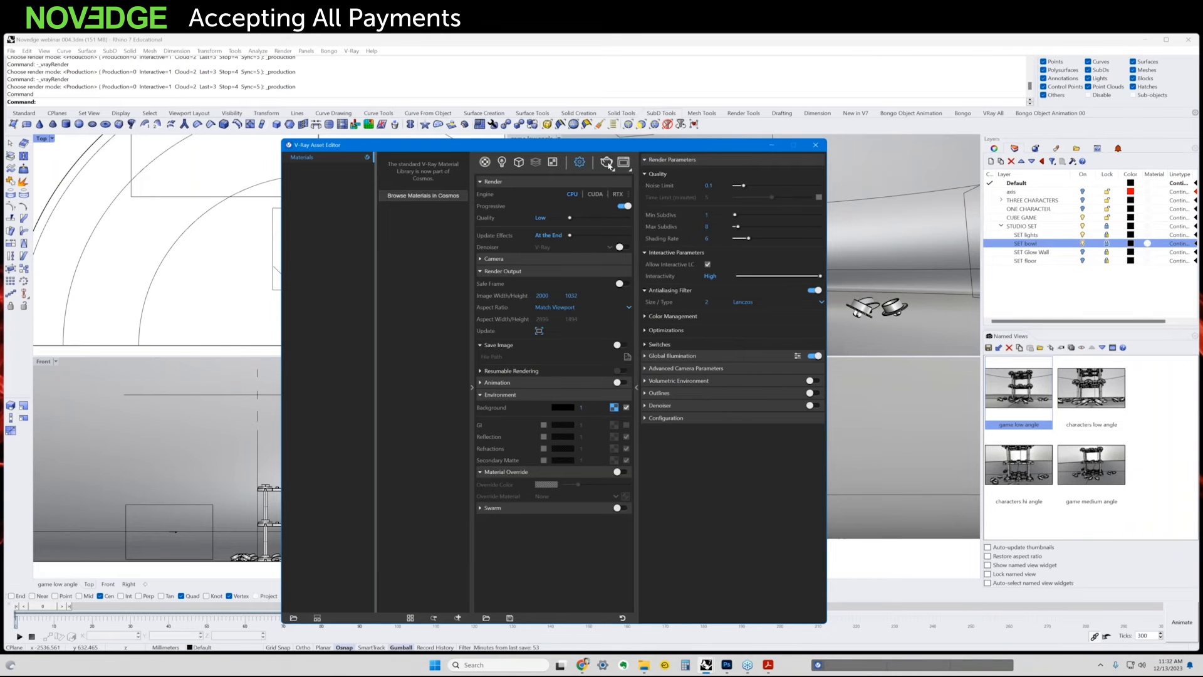
left_click_drag(589, 145, 588, 163)
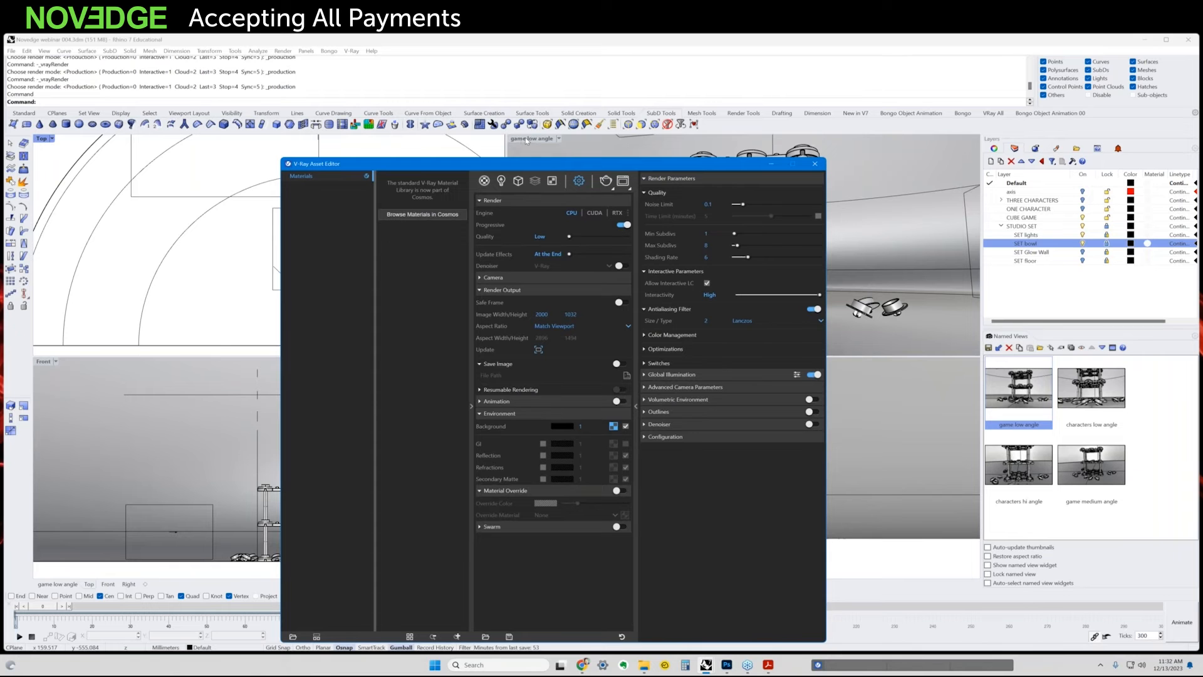
left_click(526, 141)
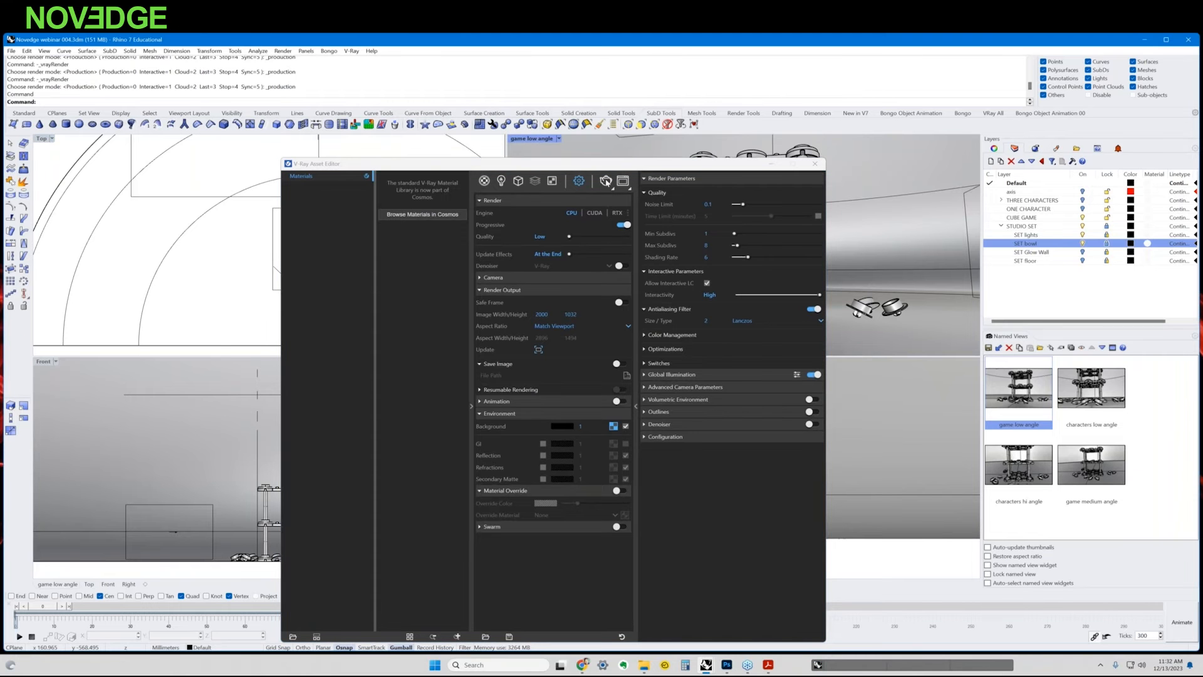
left_click(605, 181)
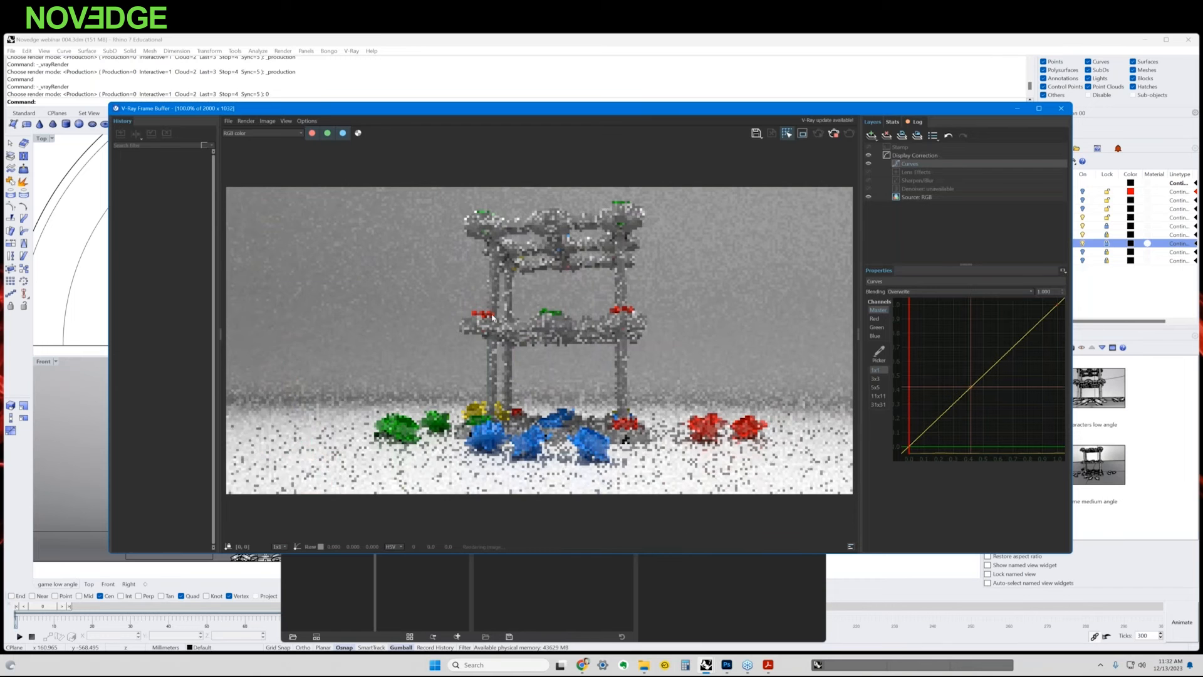
left_click(785, 136)
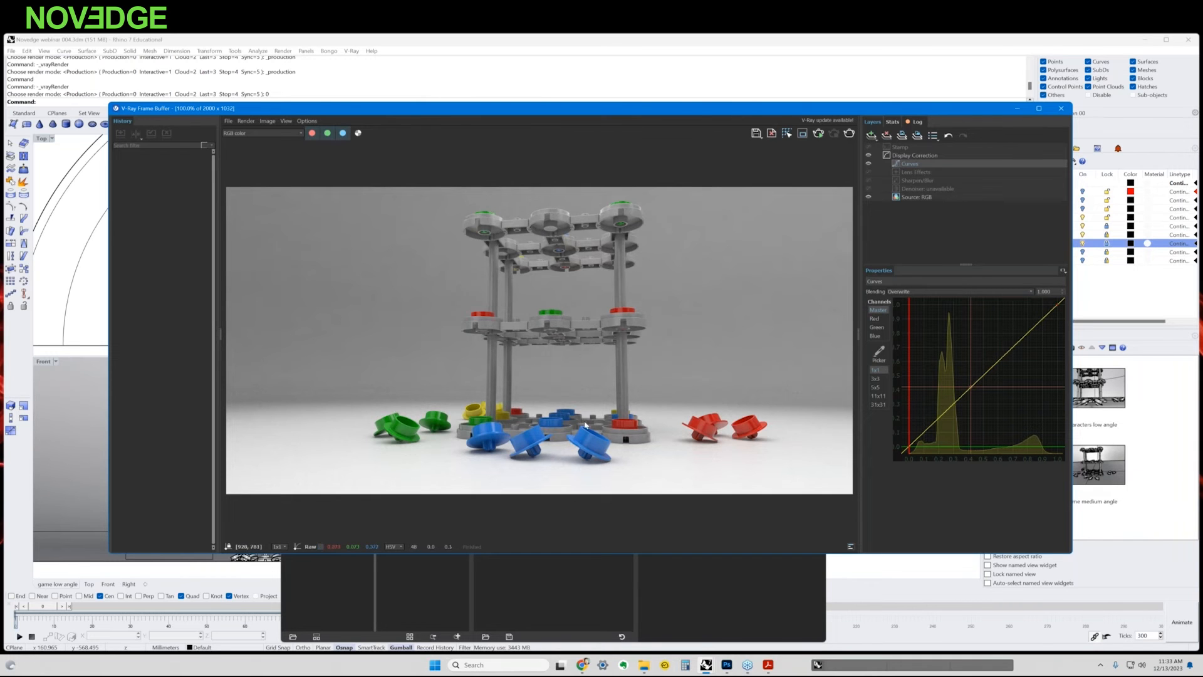
left_click(1061, 108)
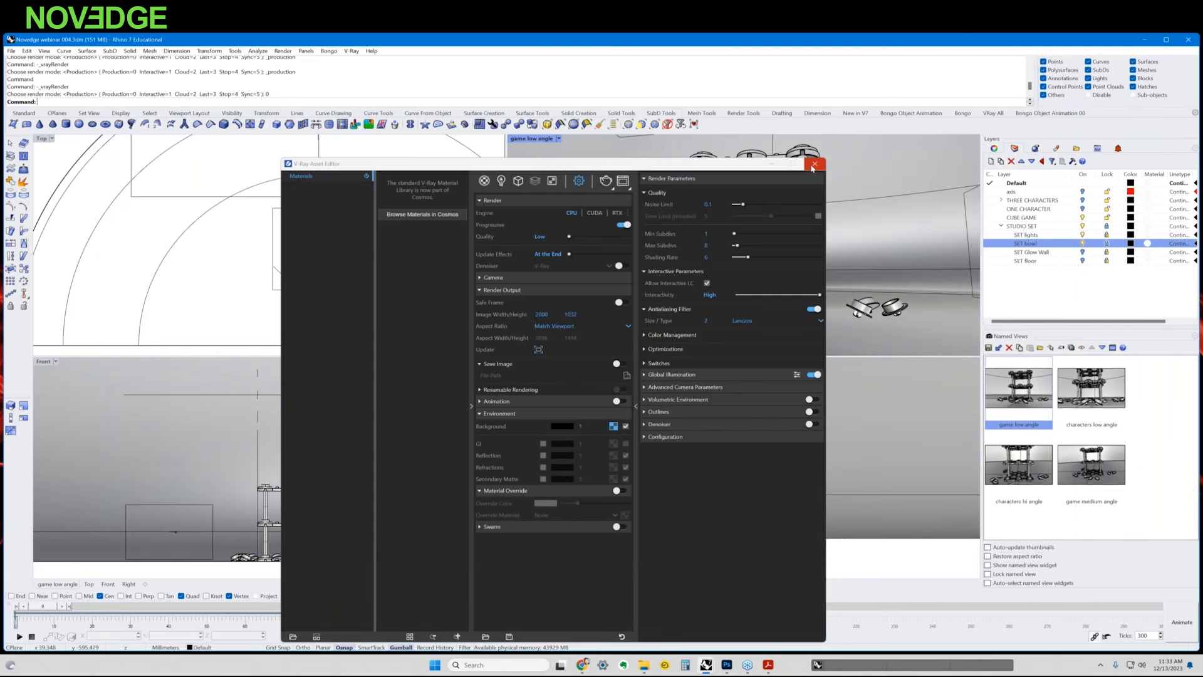
left_click(814, 164)
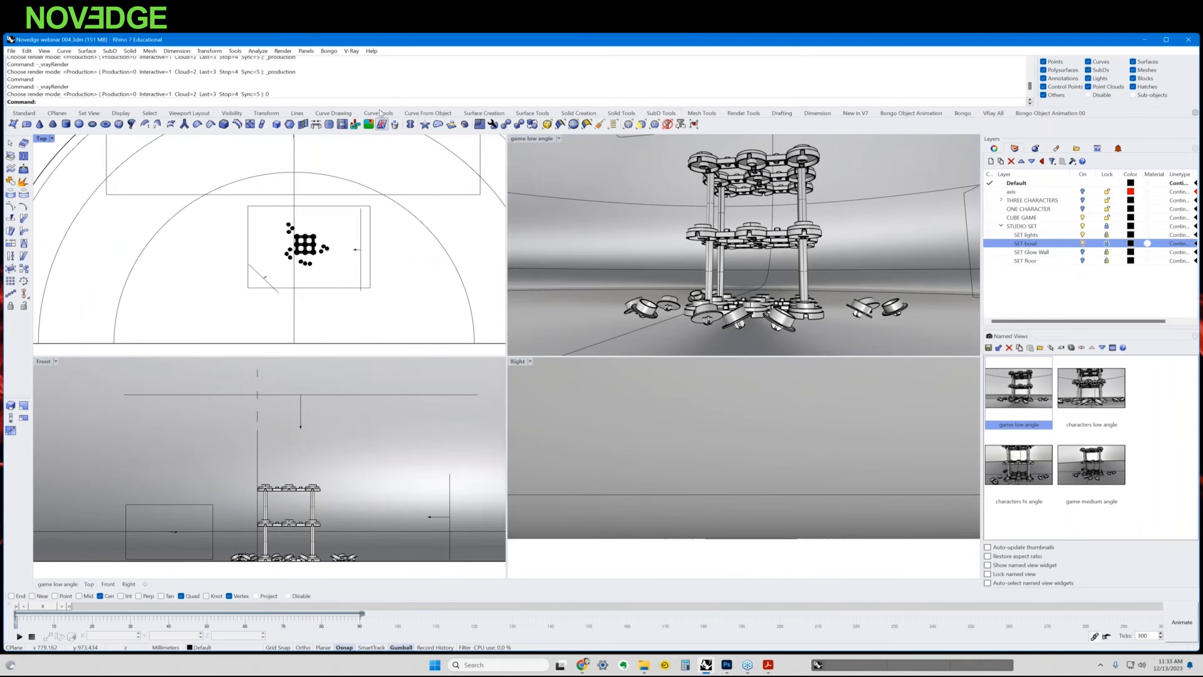
Draw a V-Ray rectangle light beside the cube game in the top viewport
left_click(352, 53)
mouse_move(376, 137)
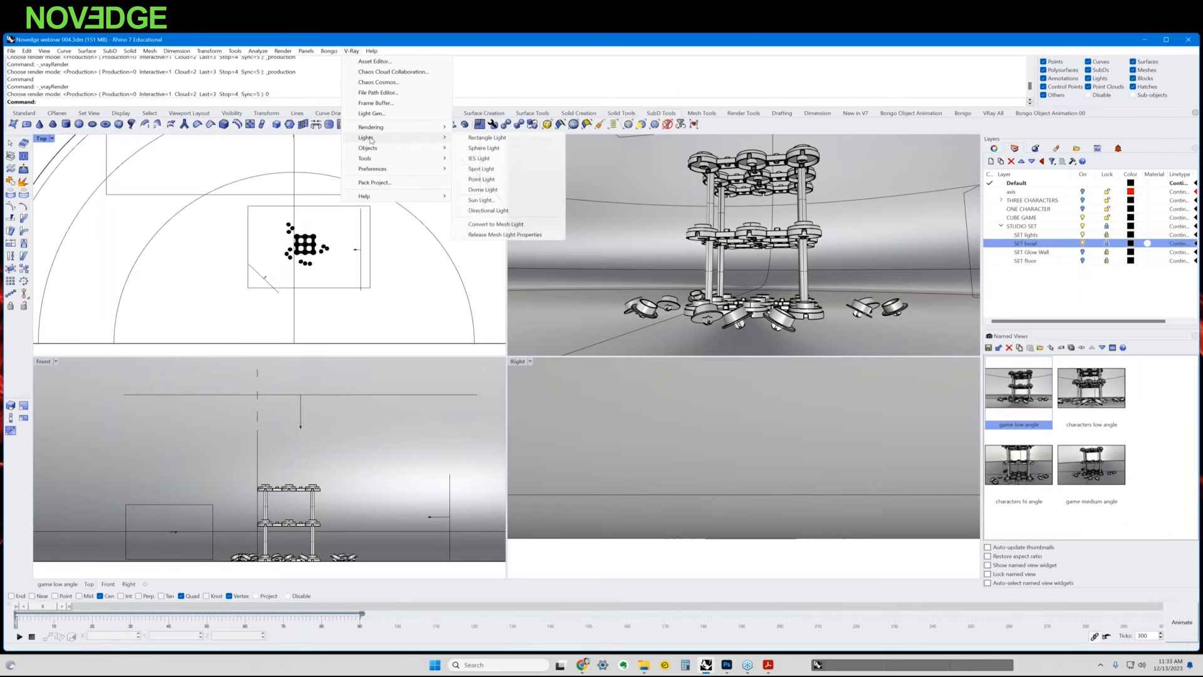
left_click(487, 139)
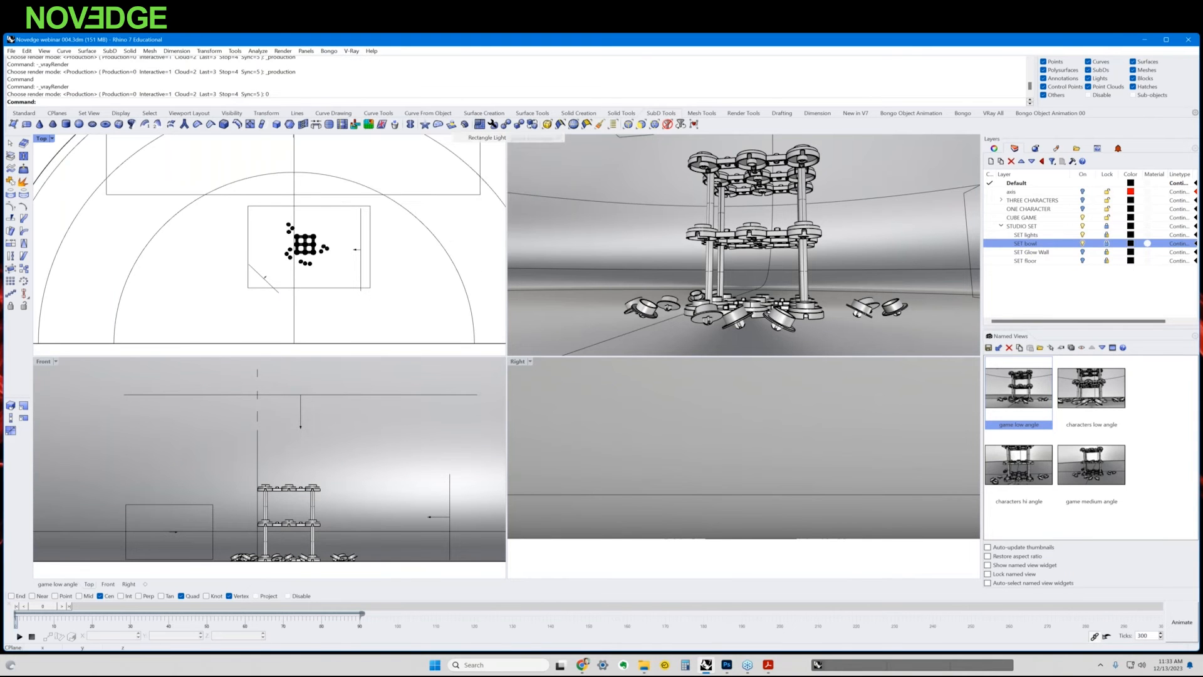
scroll(333, 216, "up", 3)
left_click(310, 227)
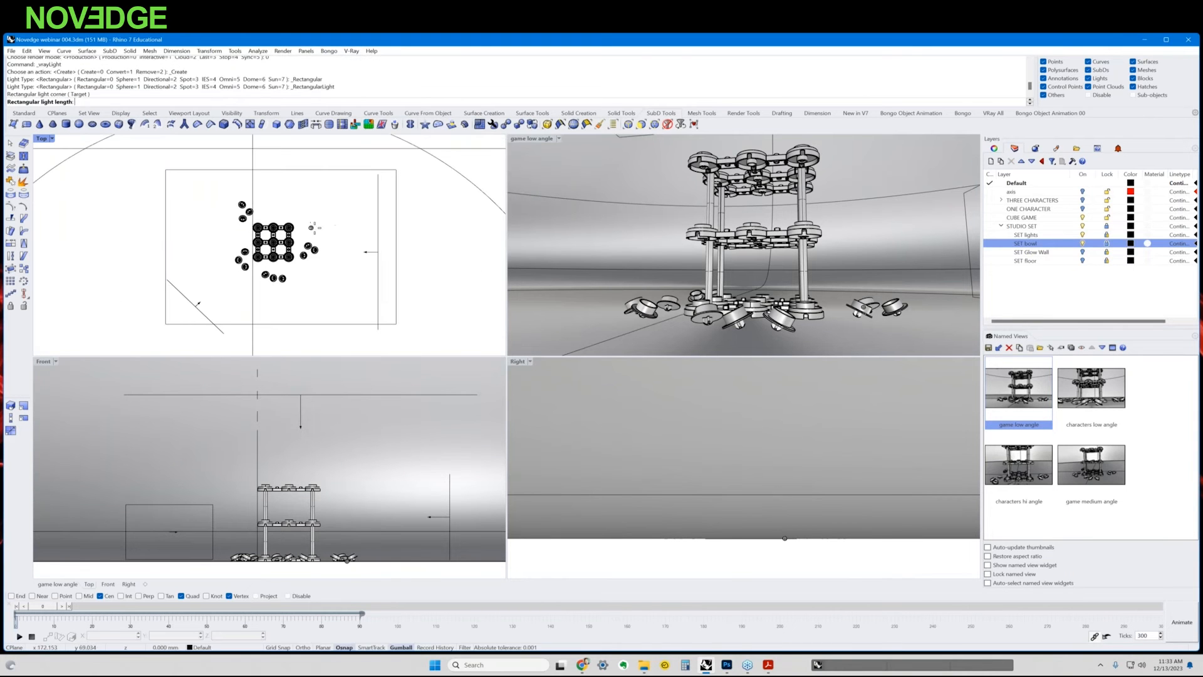
left_click(339, 228)
left_click(328, 255)
Move the rectangle light inside the cube game between its top and middle tiers, and rotate it to face down
right_click_drag(388, 537, 392, 516)
left_click_drag(395, 516, 312, 476)
scroll(313, 475, "up", 5)
scroll(312, 476, "up", 1)
left_click_drag(241, 501, 346, 480, "shift")
right_click_drag(346, 480, 364, 402)
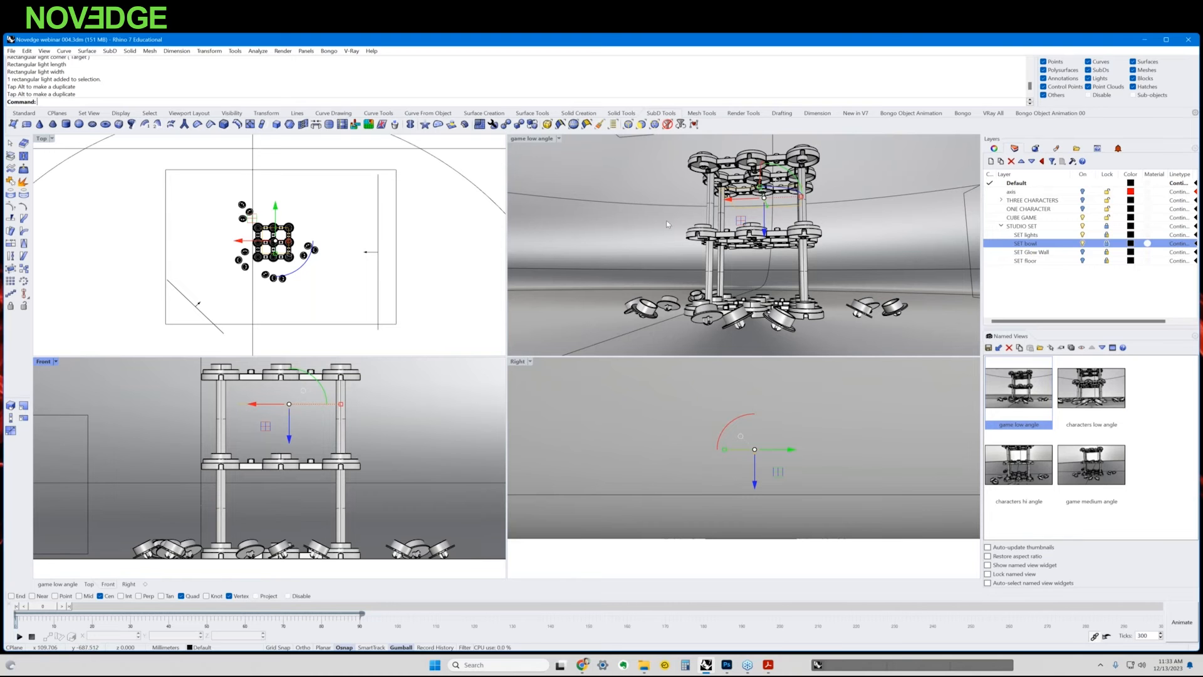
Shrink the rectangle light to about 121 by 123 mm and lower it to just below the cube game's middle tier
left_click(546, 163)
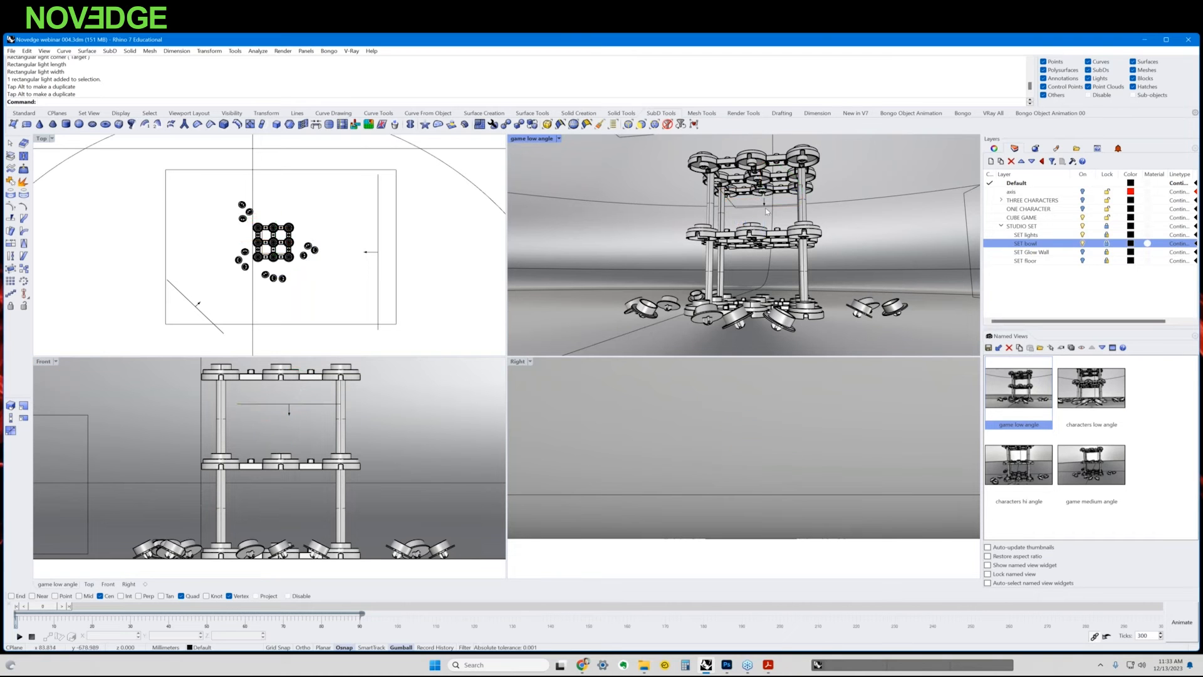
left_click(766, 209)
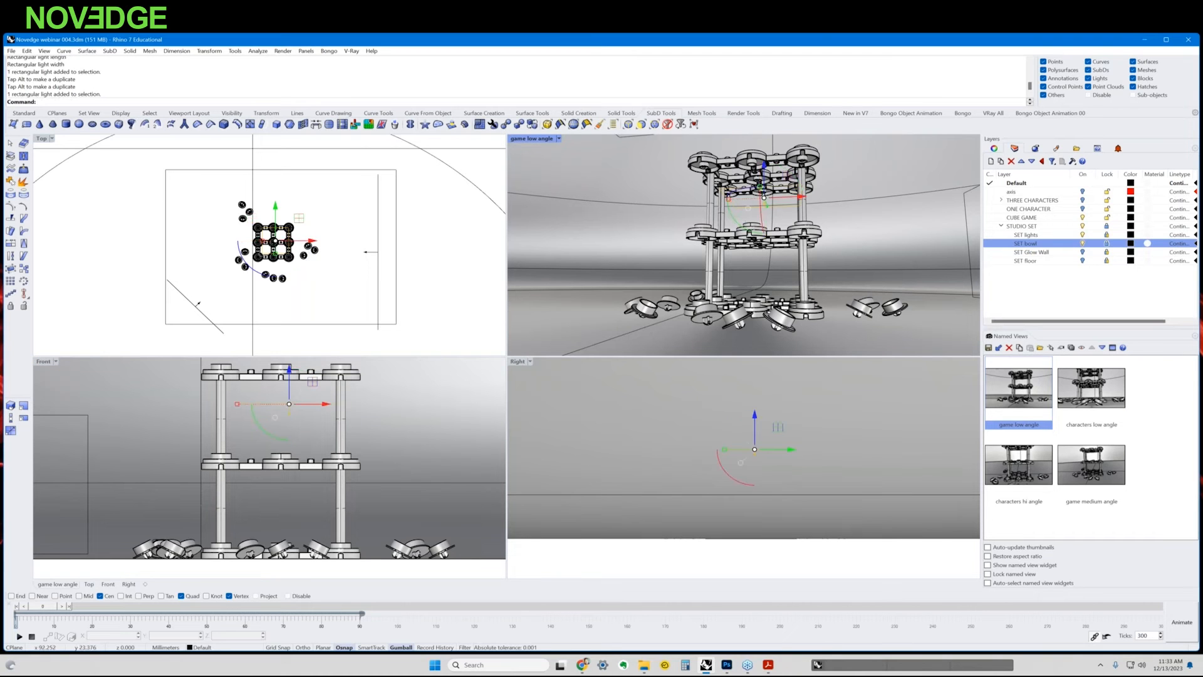
scroll(294, 236, "up", 7)
left_click_drag(254, 274, 269, 229)
right_click_drag(319, 399, 296, 402)
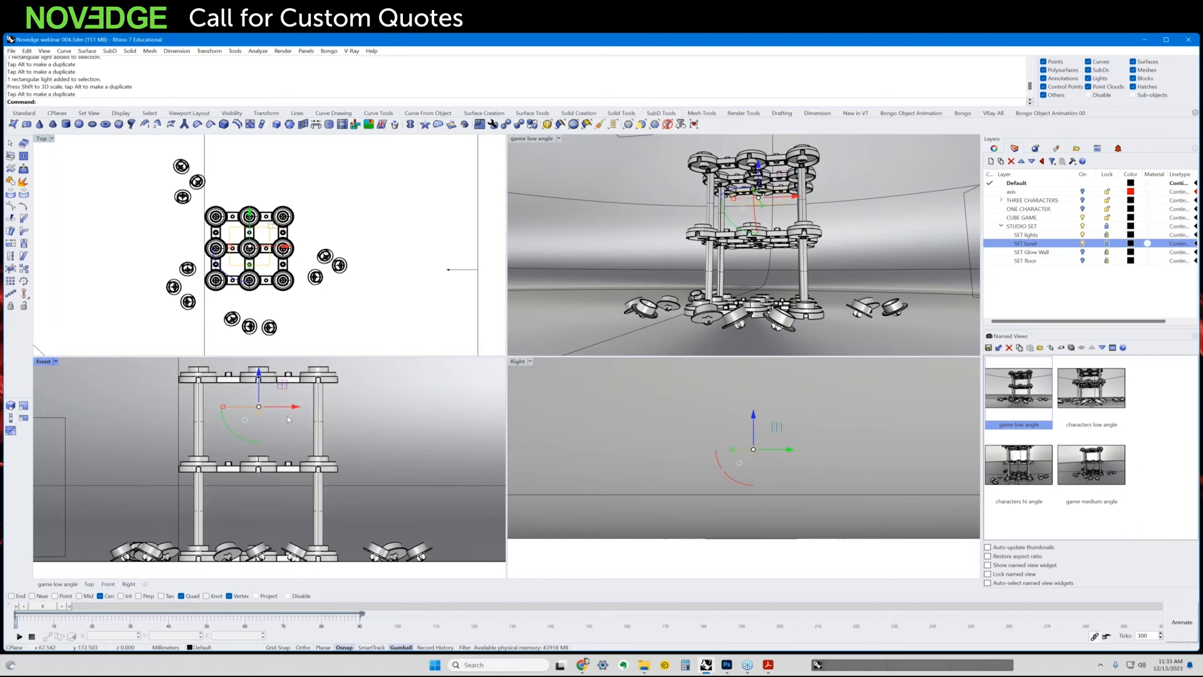
left_click_drag(259, 374, 259, 442)
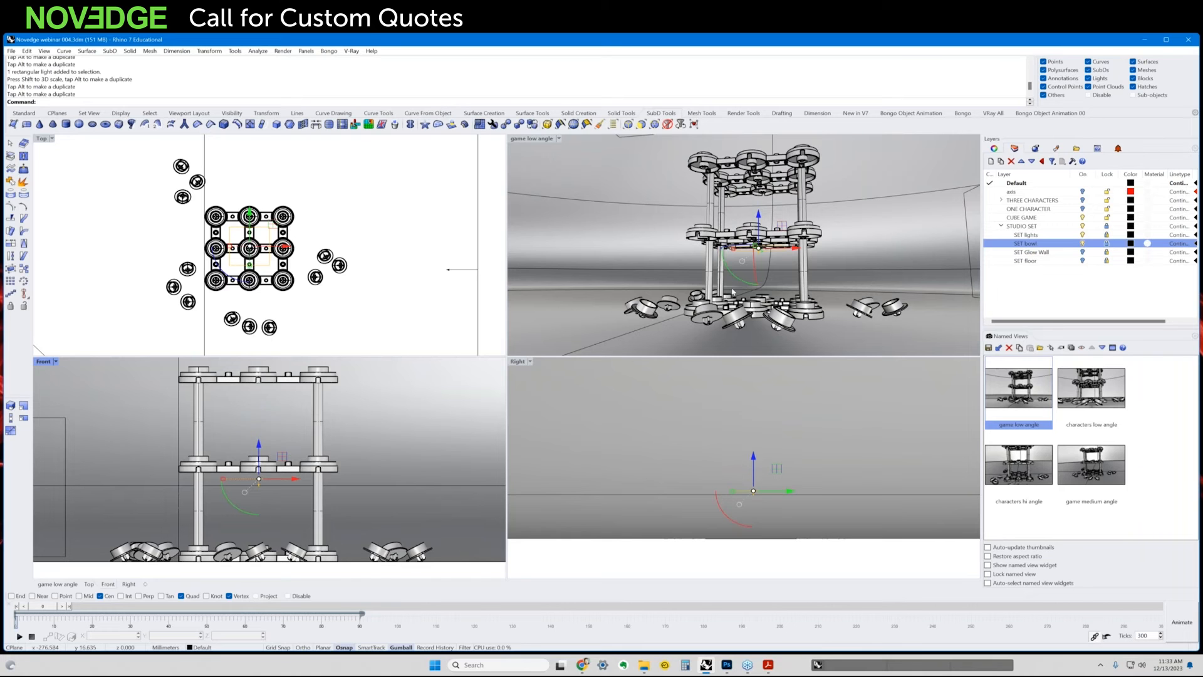
Set the new Rectangle Light's intensity to 25 in the V-Ray Asset Editor
left_click(350, 52)
left_click(373, 62)
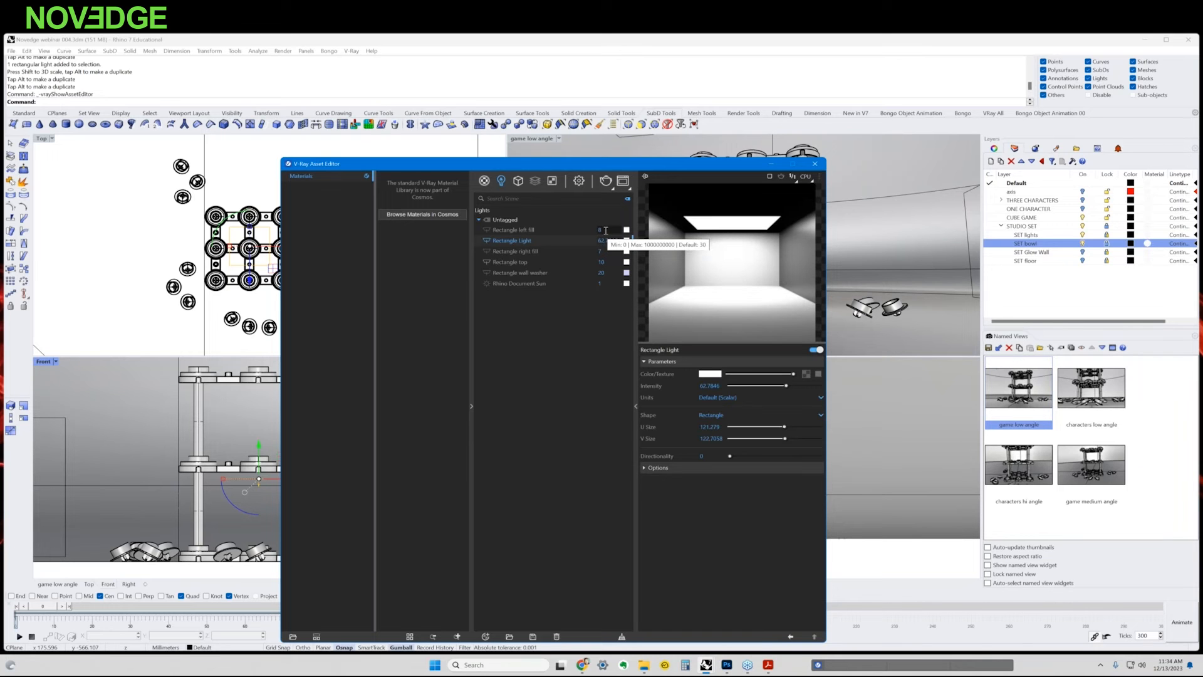
double_click(621, 241)
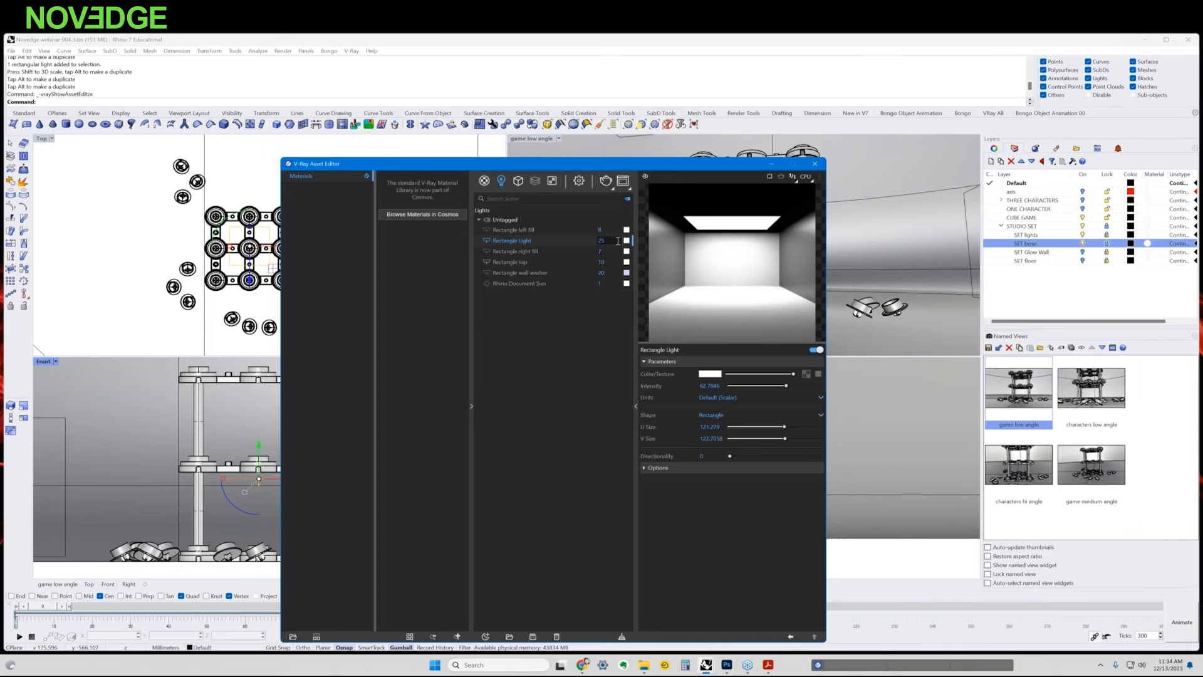
Render the cube game from the game low angle viewport with the new light on, and minimize the Frame Buffer when finished
left_click_drag(663, 170, 619, 181)
left_click(534, 143)
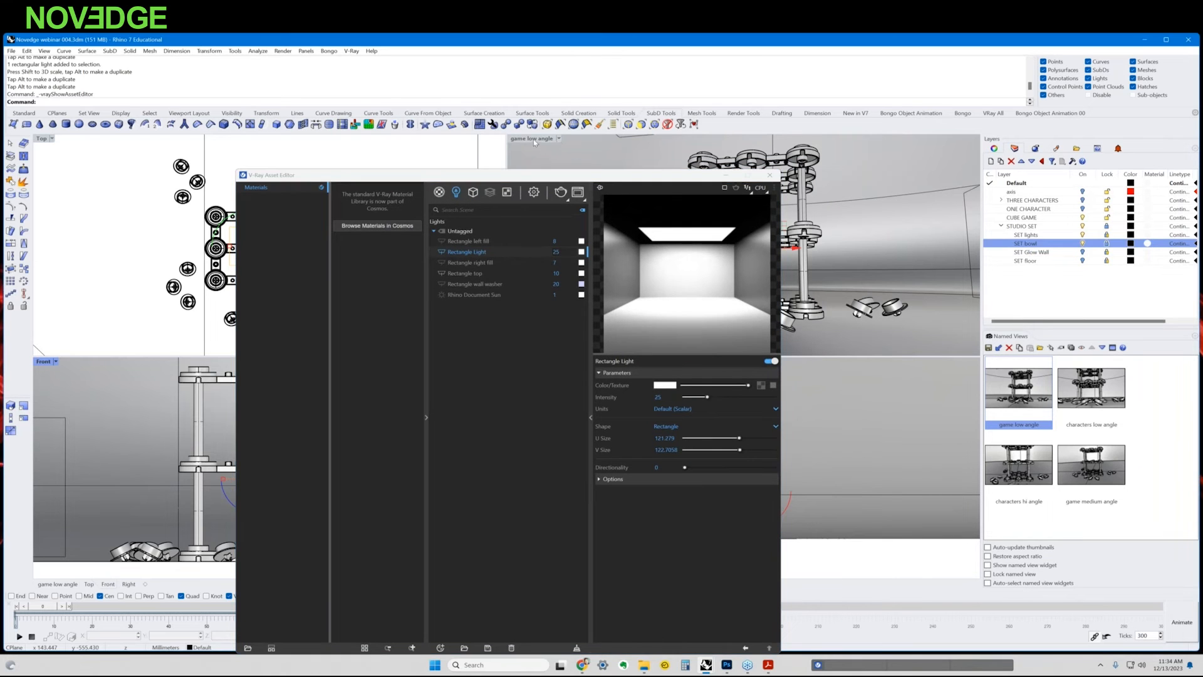
left_click(683, 175)
left_click_drag(684, 176, 558, 193)
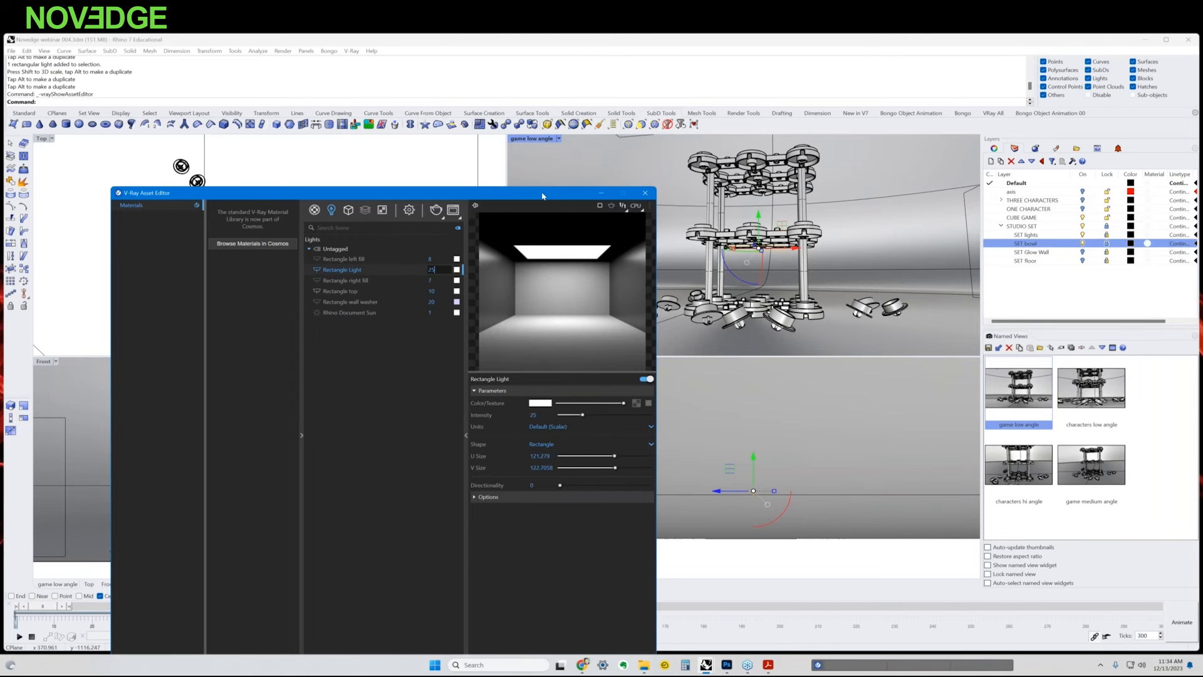
left_click_drag(545, 194, 528, 177)
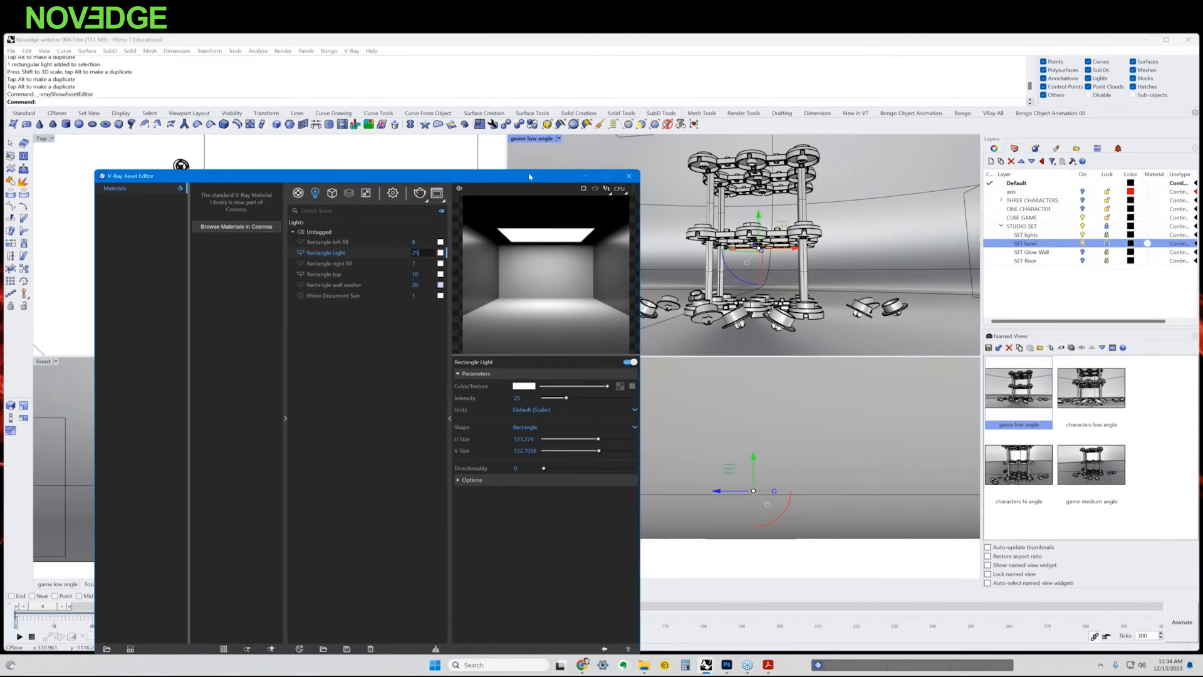
left_click(419, 195)
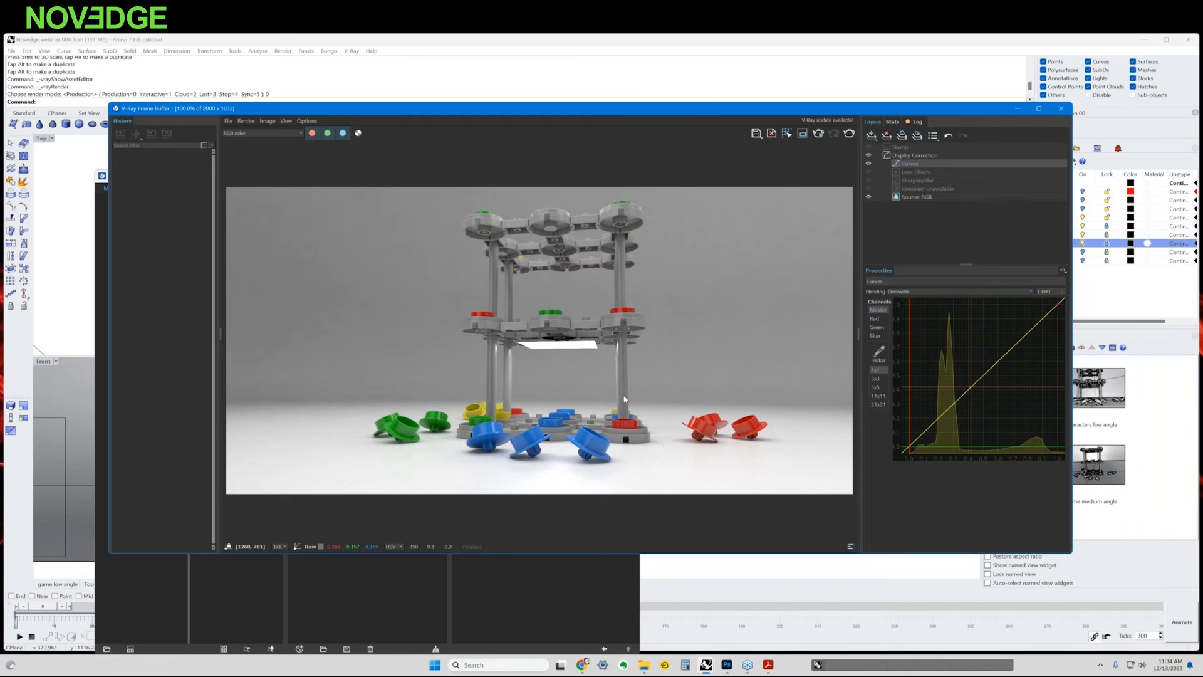
left_click(1015, 109)
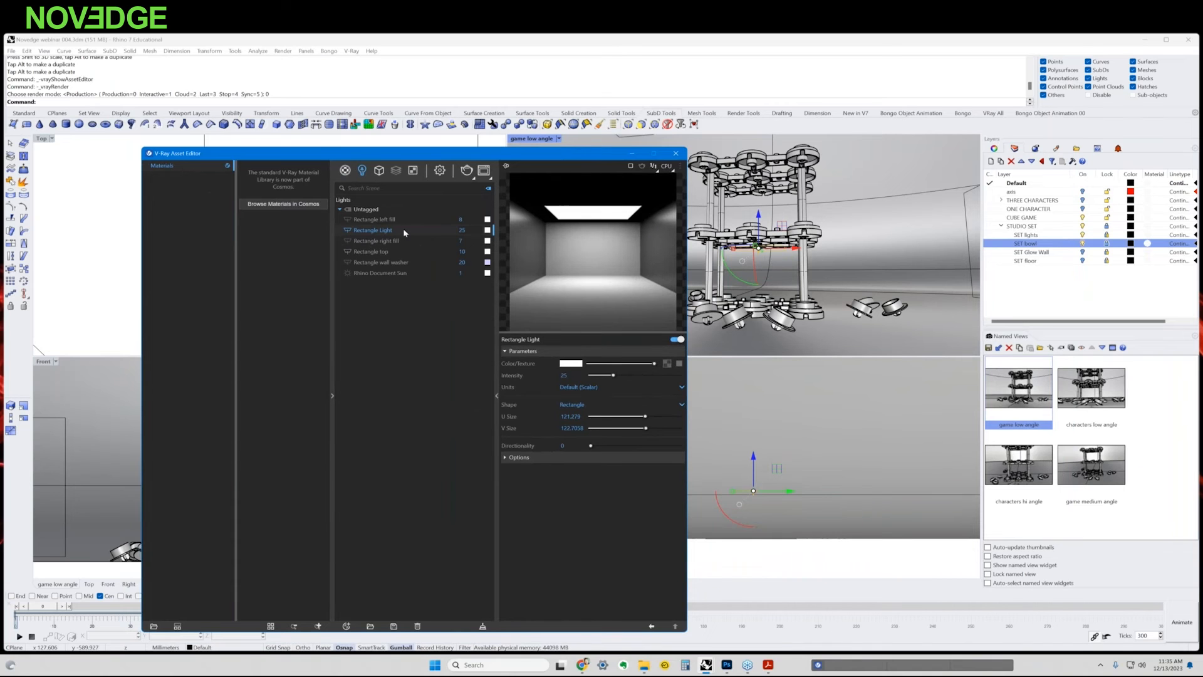
Rename the new Rectangle Light as small fill
double_click(379, 231)
type("smmall fill")
key("Return")
Make the small fill light invisible in its options and set its intensity to 15
left_click(505, 457)
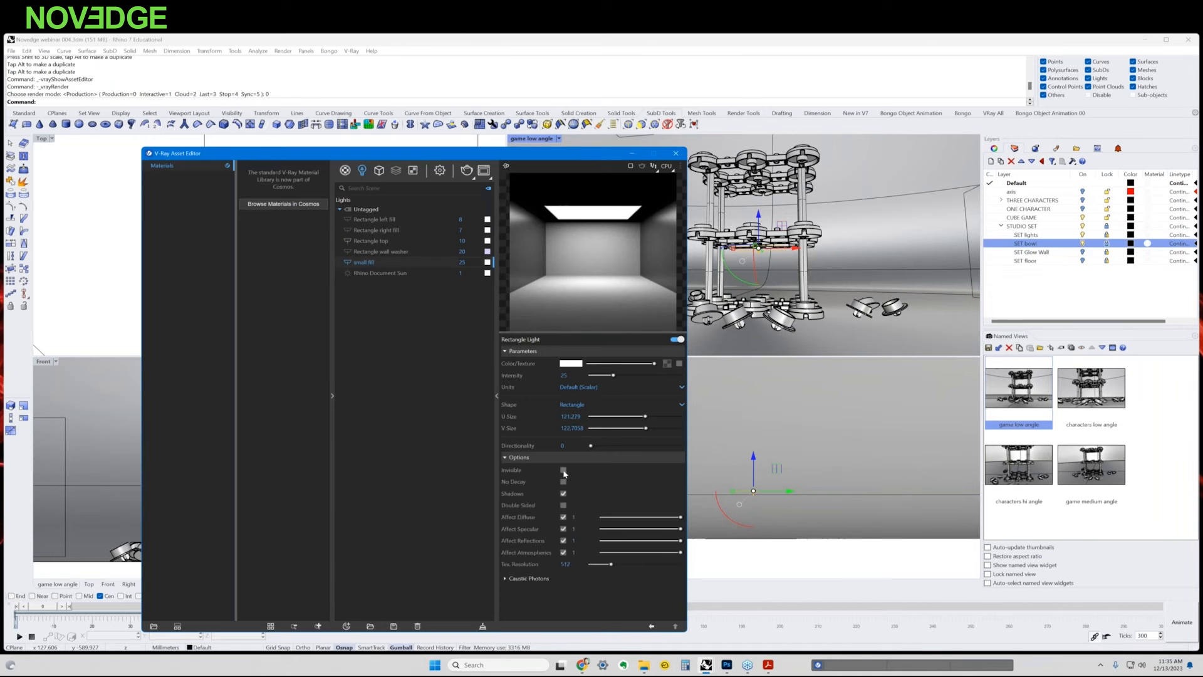
left_click(563, 470)
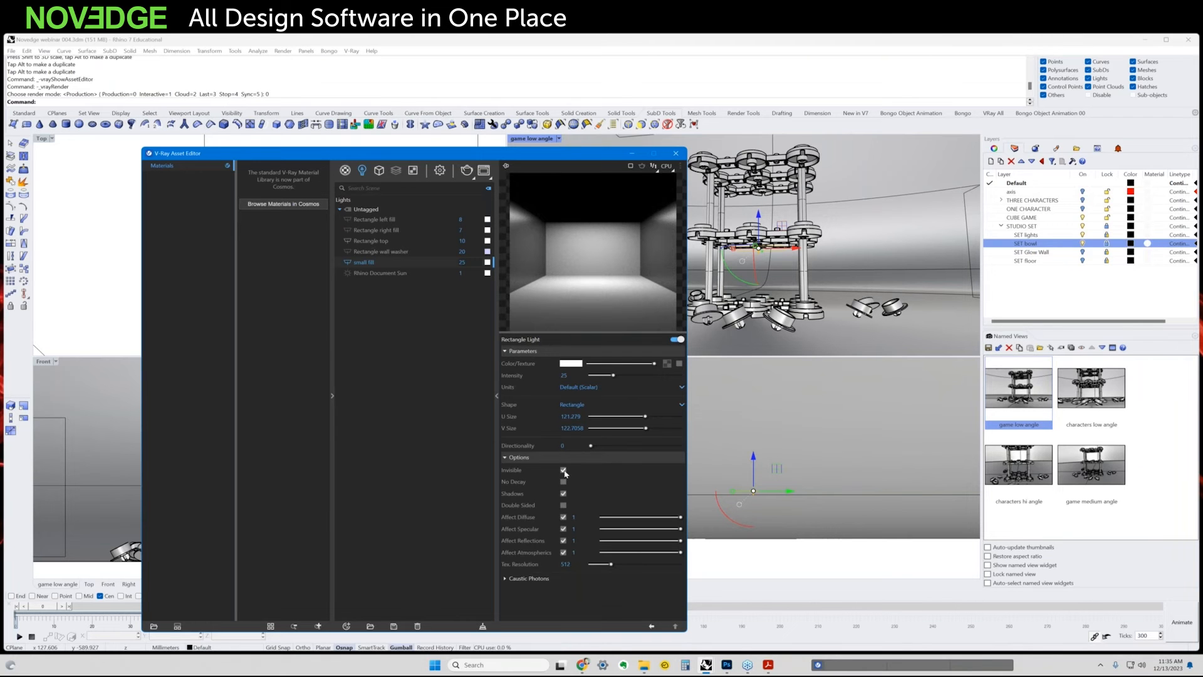
double_click(464, 262)
key("Return")
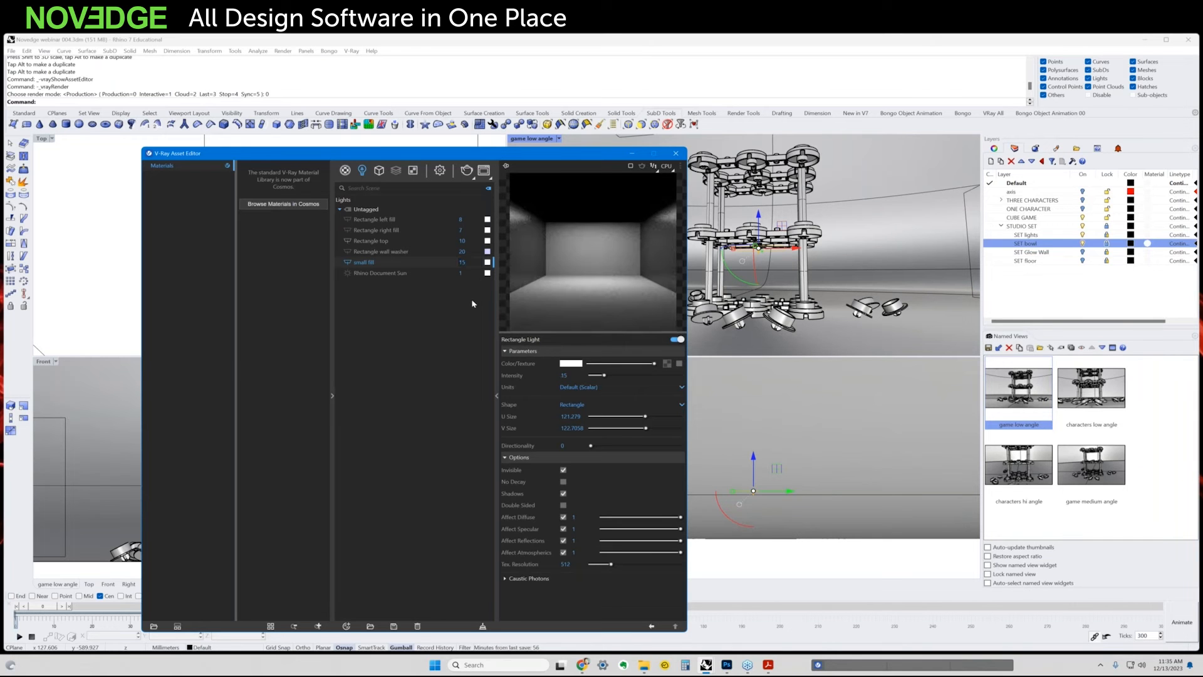
Render the cube game again with the adjusted small fill light and view the result in the Frame Buffer
left_click(467, 172)
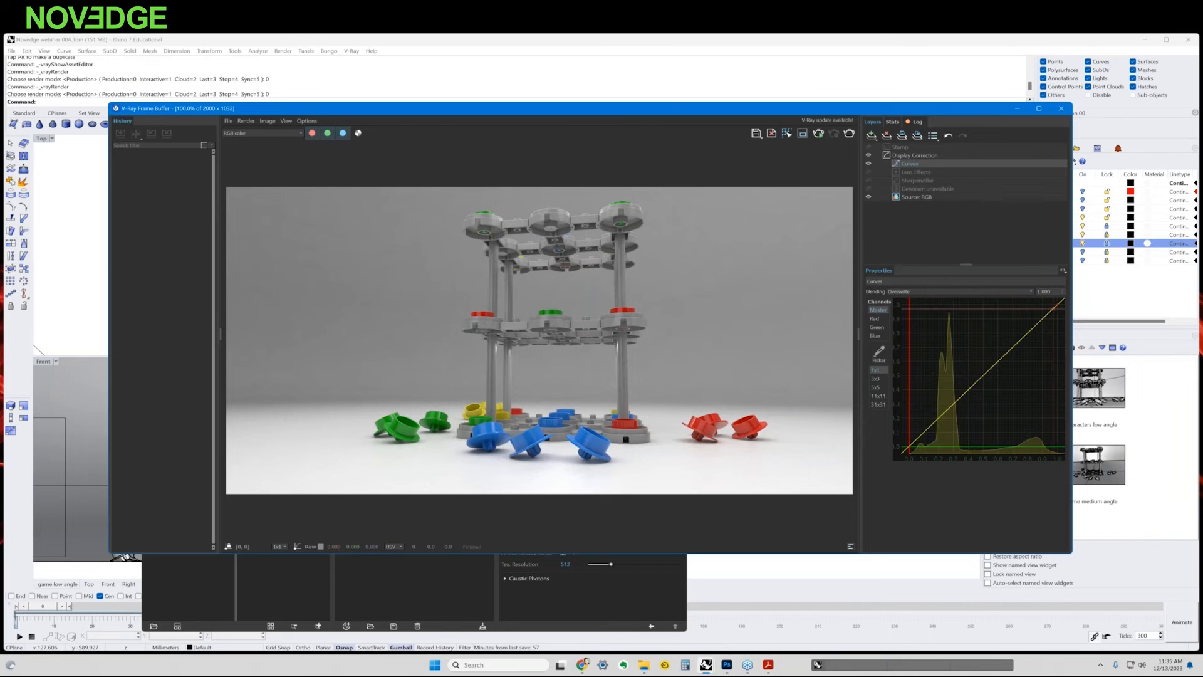
left_click(1120, 292)
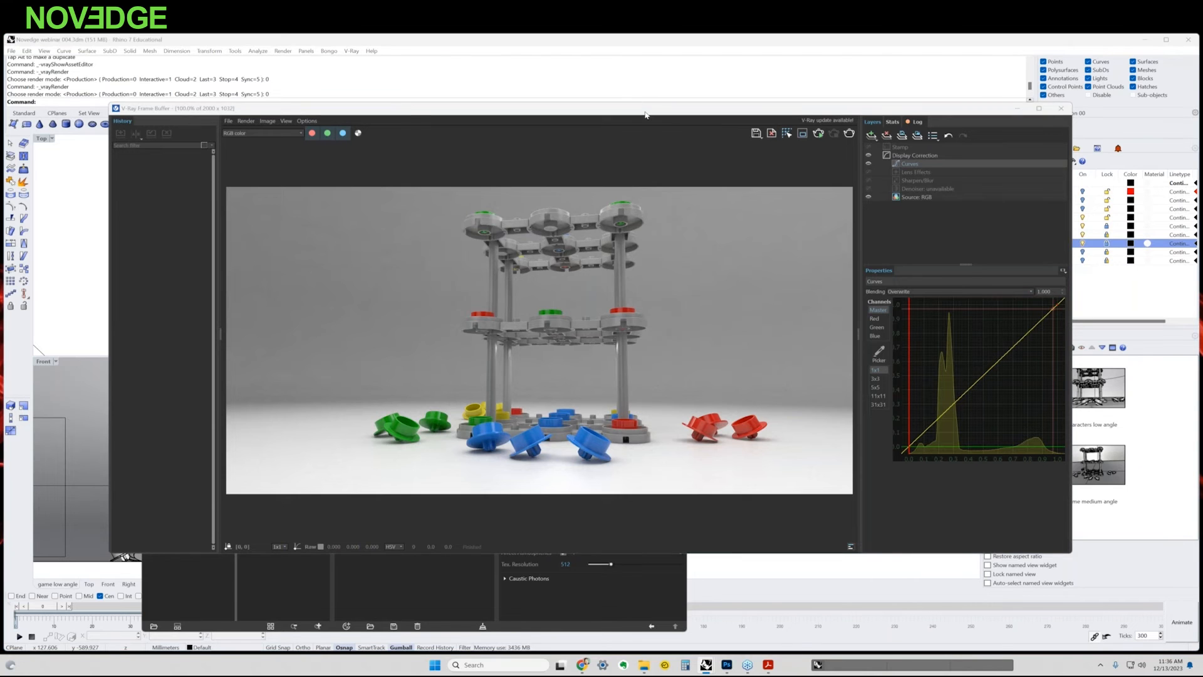
left_click_drag(645, 114, 636, 99)
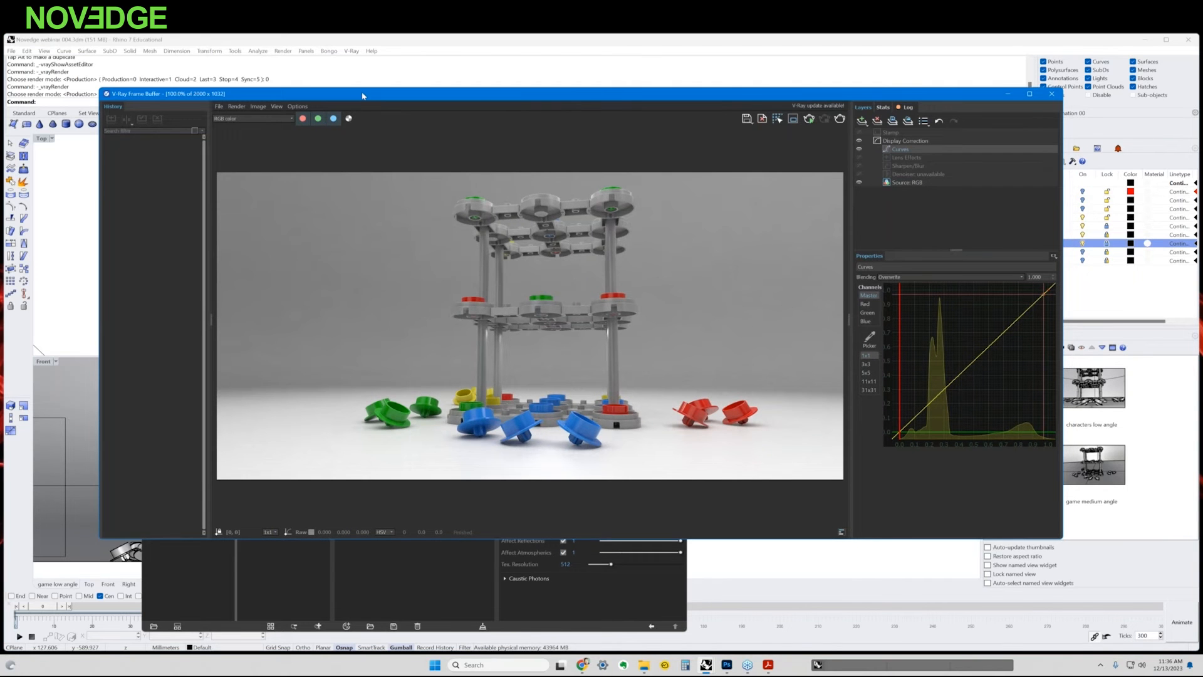
left_click_drag(362, 96, 361, 94)
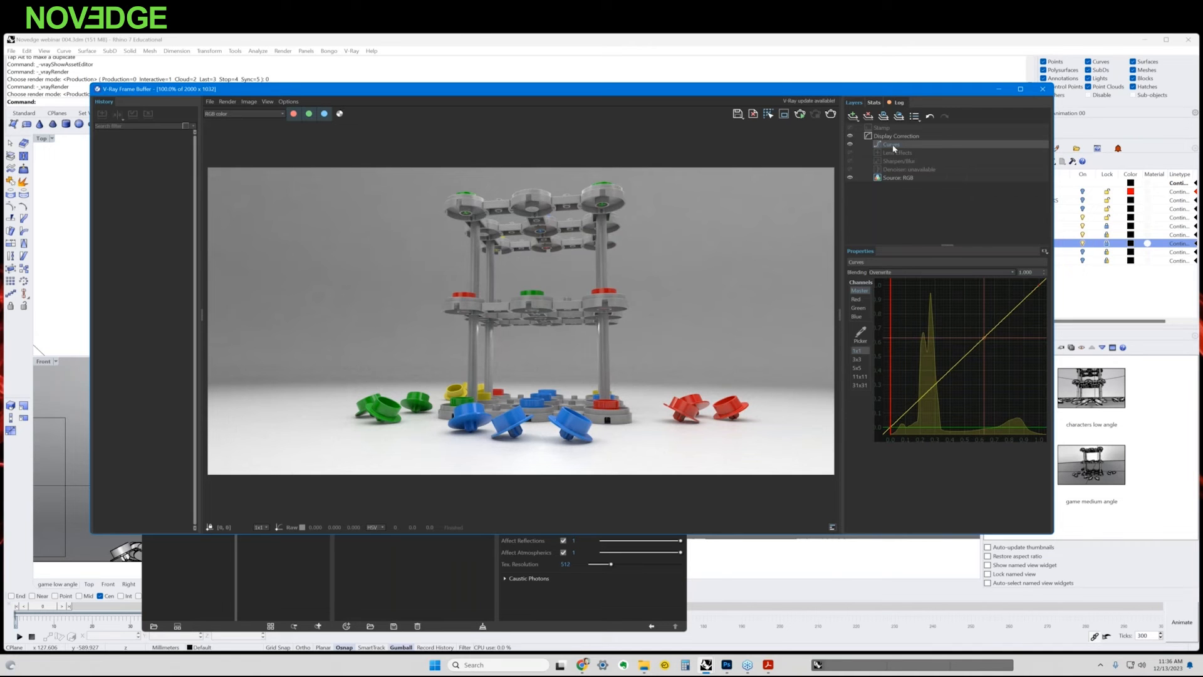
Bend the Frame Buffer's Curves correction into an S-shape that brightens the render's highlights and darkens its shadows
left_click(1040, 285)
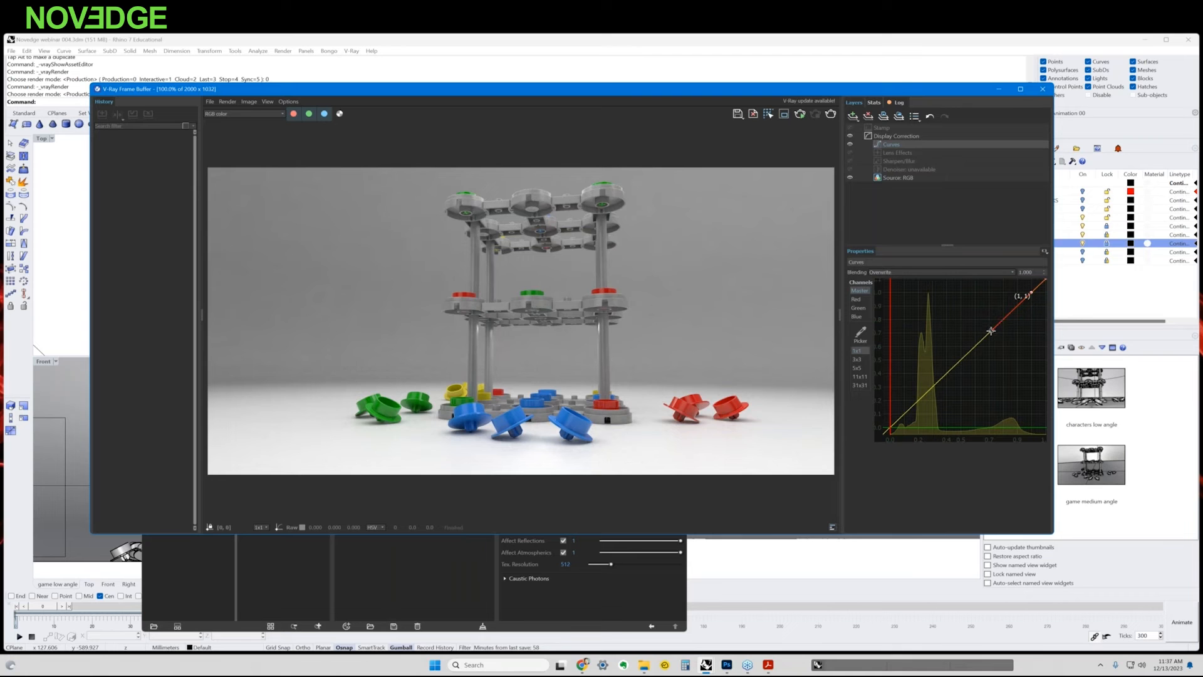
left_click_drag(988, 329, 984, 293)
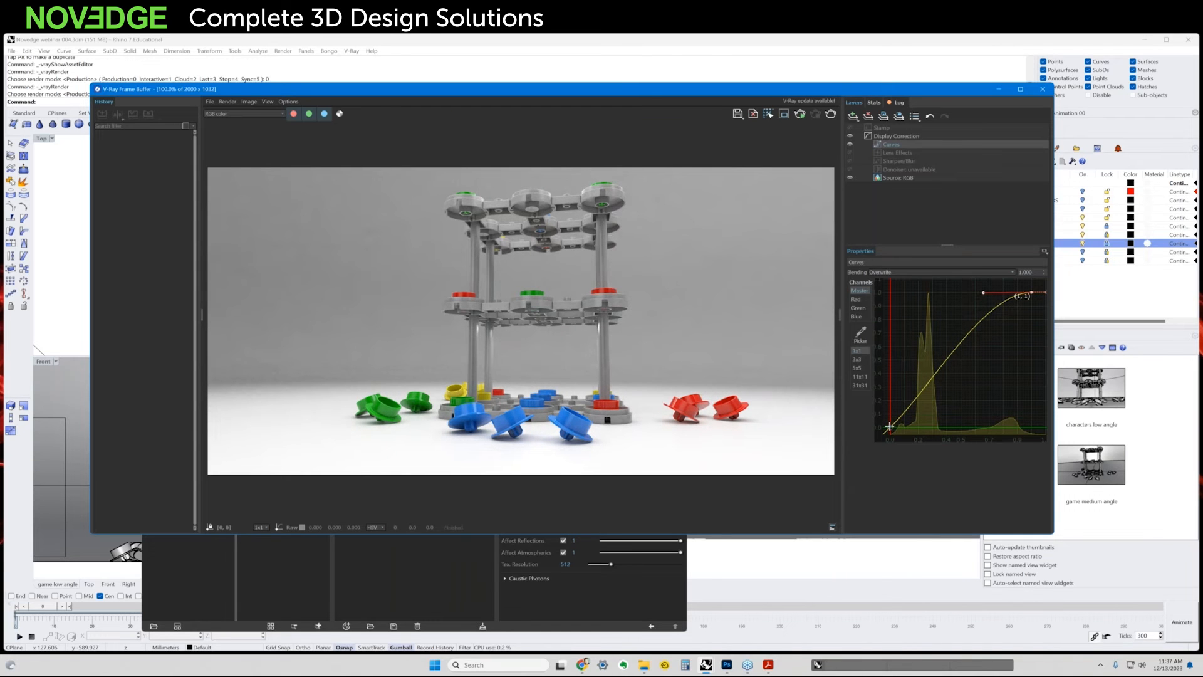
left_click_drag(889, 427, 898, 426)
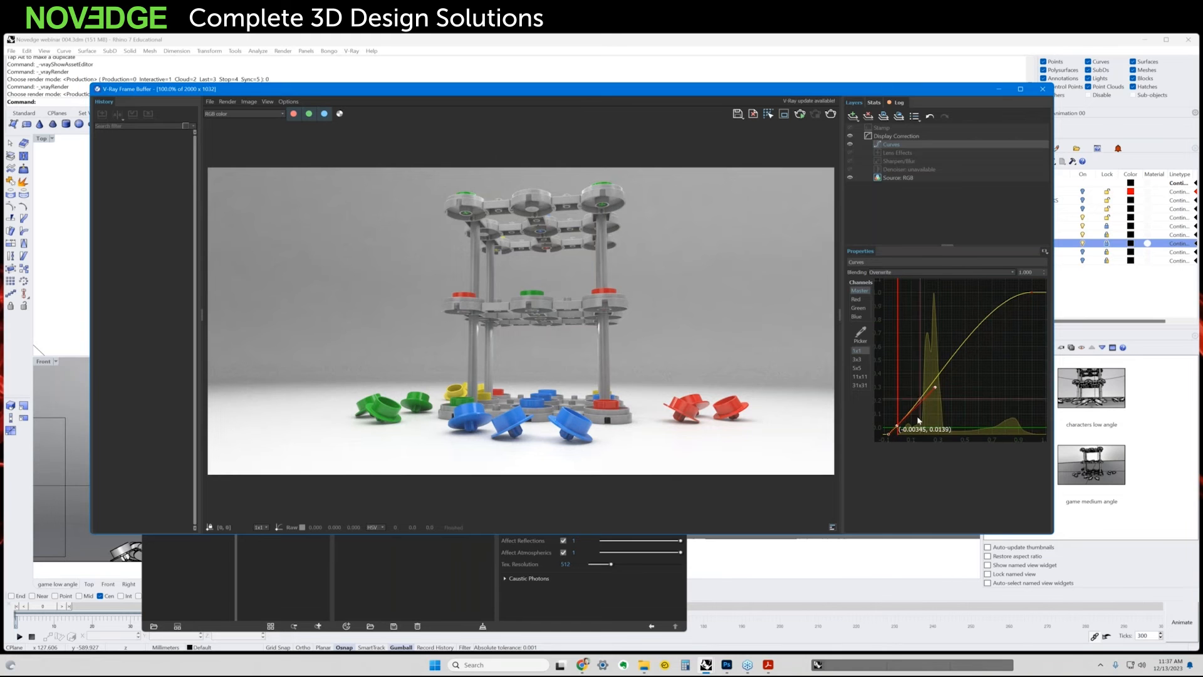
left_click_drag(897, 426, 928, 420)
left_click(1031, 292)
left_click_drag(987, 292, 962, 293)
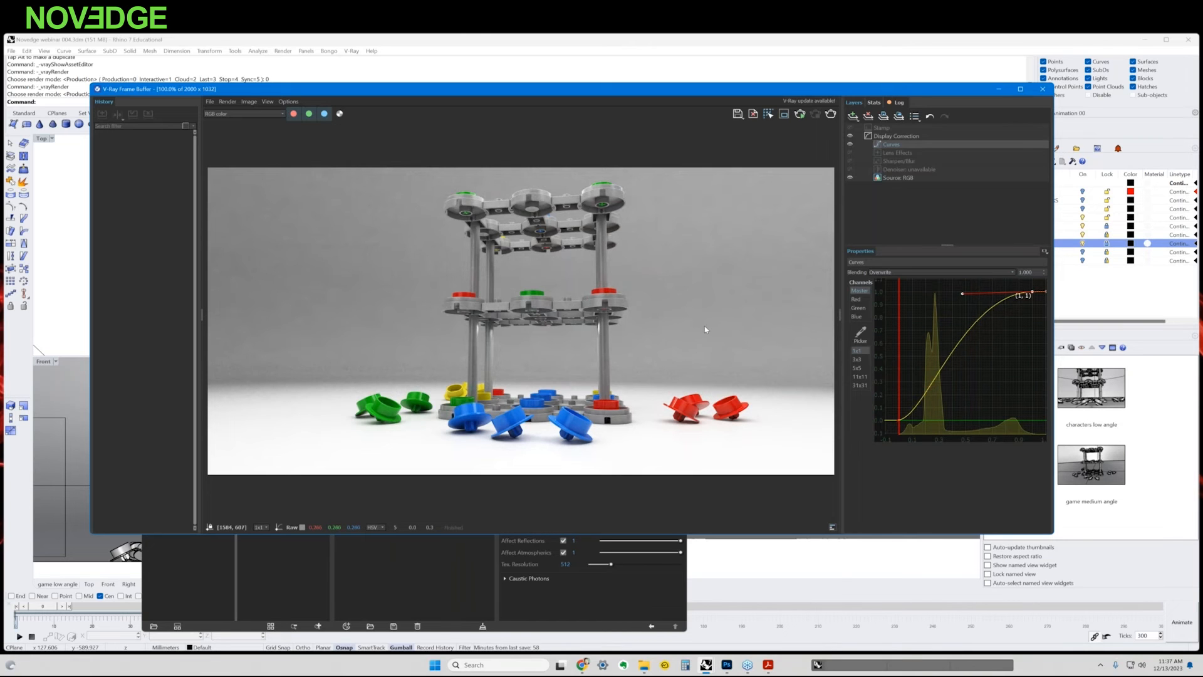
Compare the render without and with the Curves correction, and close the V-Ray Frame Buffer
left_click(851, 144)
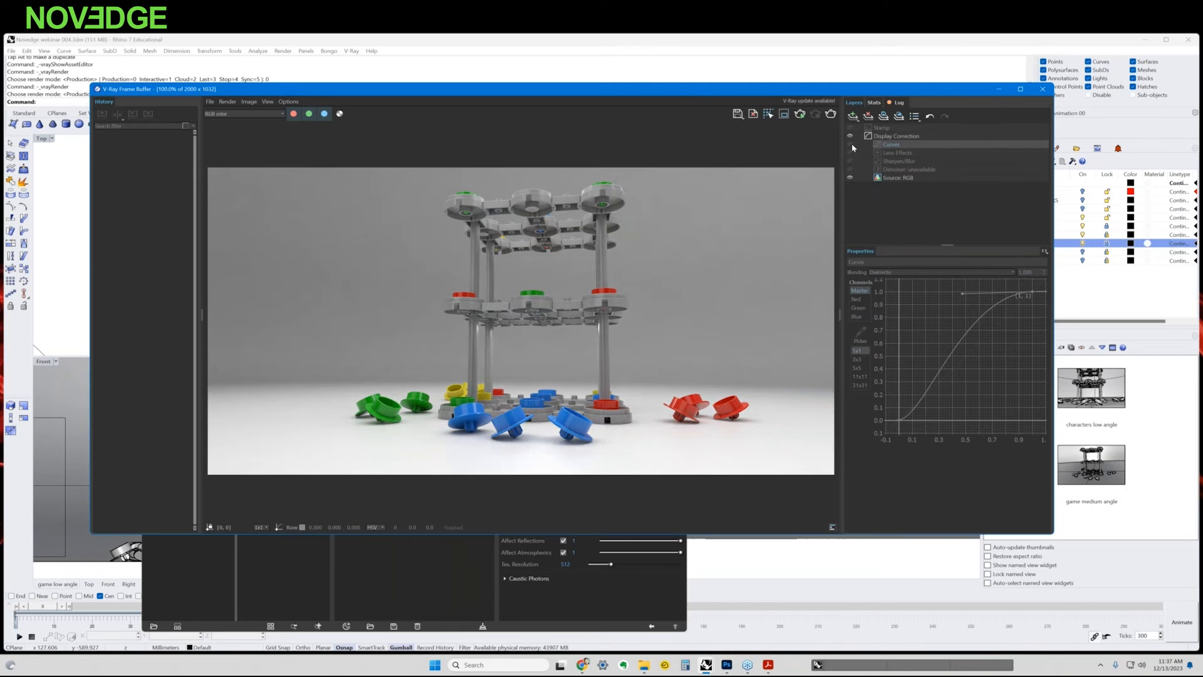
left_click(851, 145)
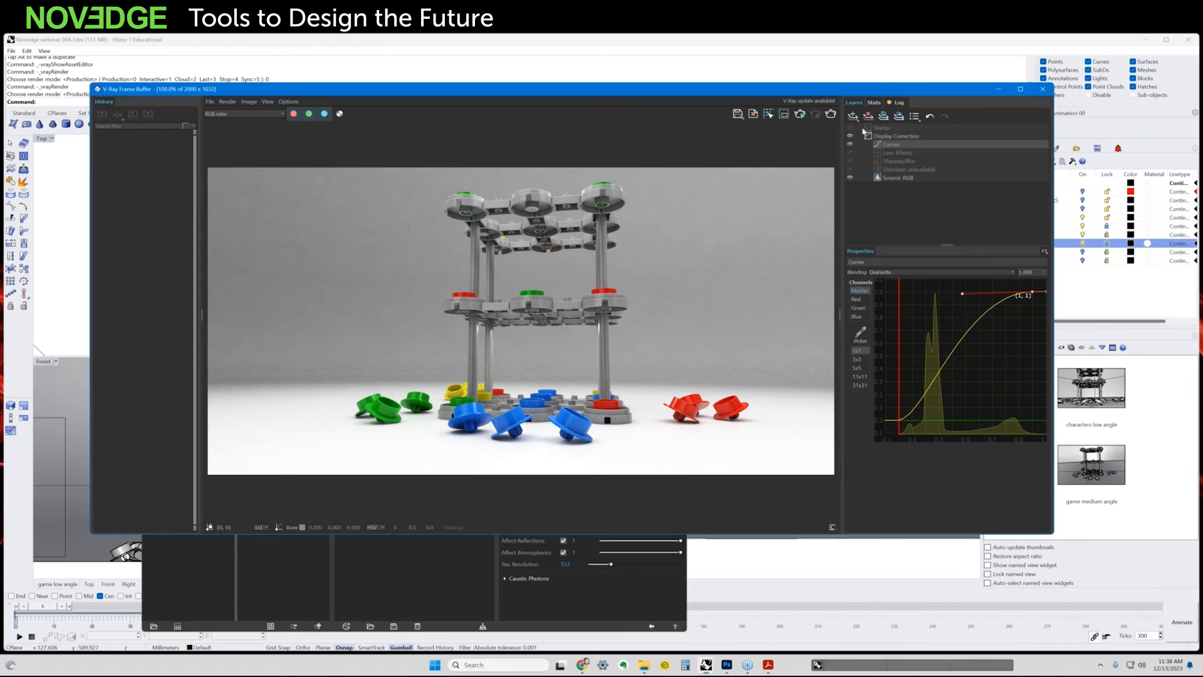
left_click(1044, 90)
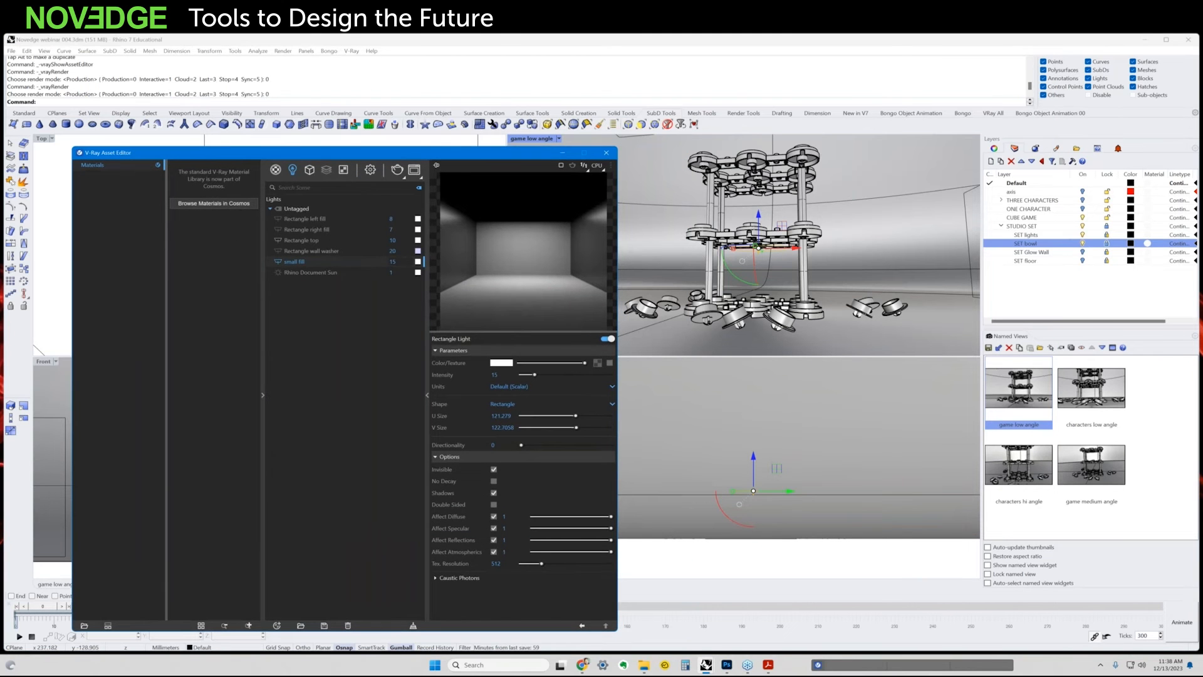
Hide the SET bowl layer and show the SET Glow Wall and SET floor layers instead
left_click(1083, 244)
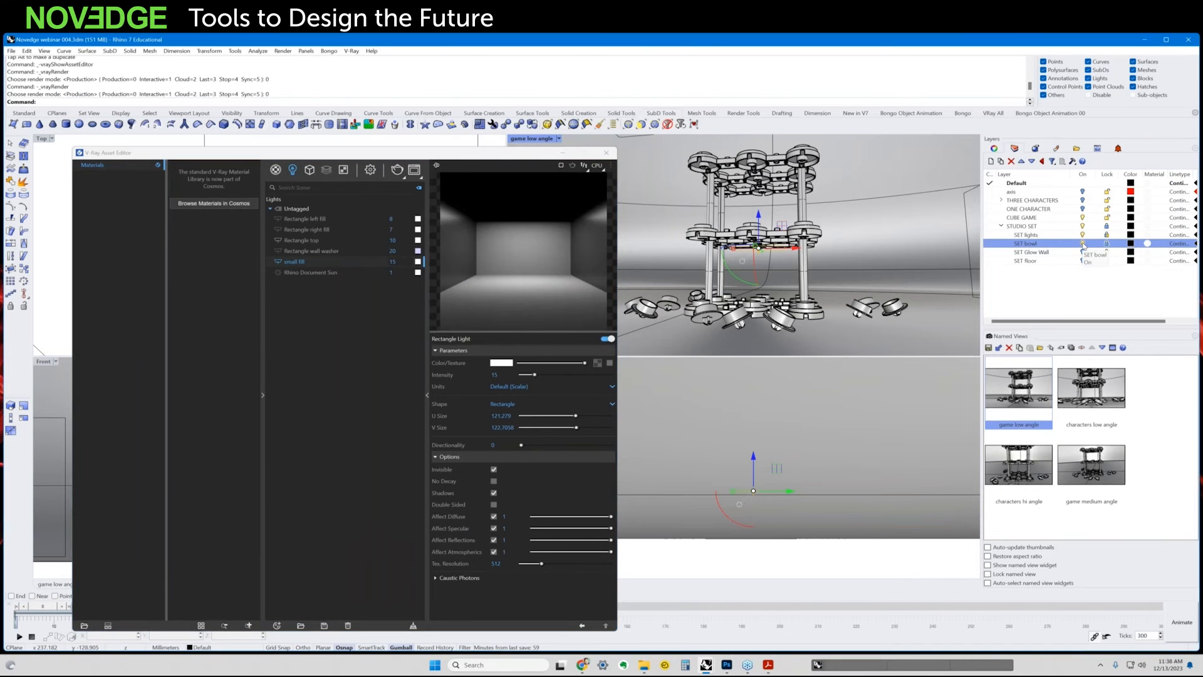
left_click(1083, 252)
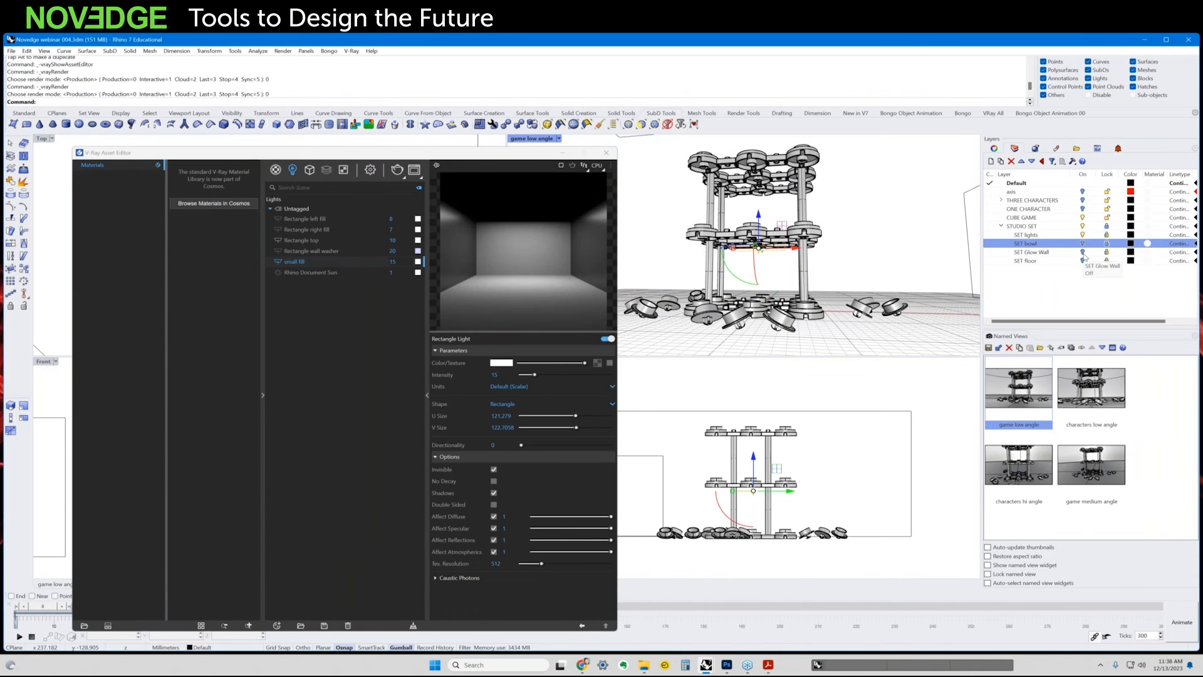
left_click(1083, 252)
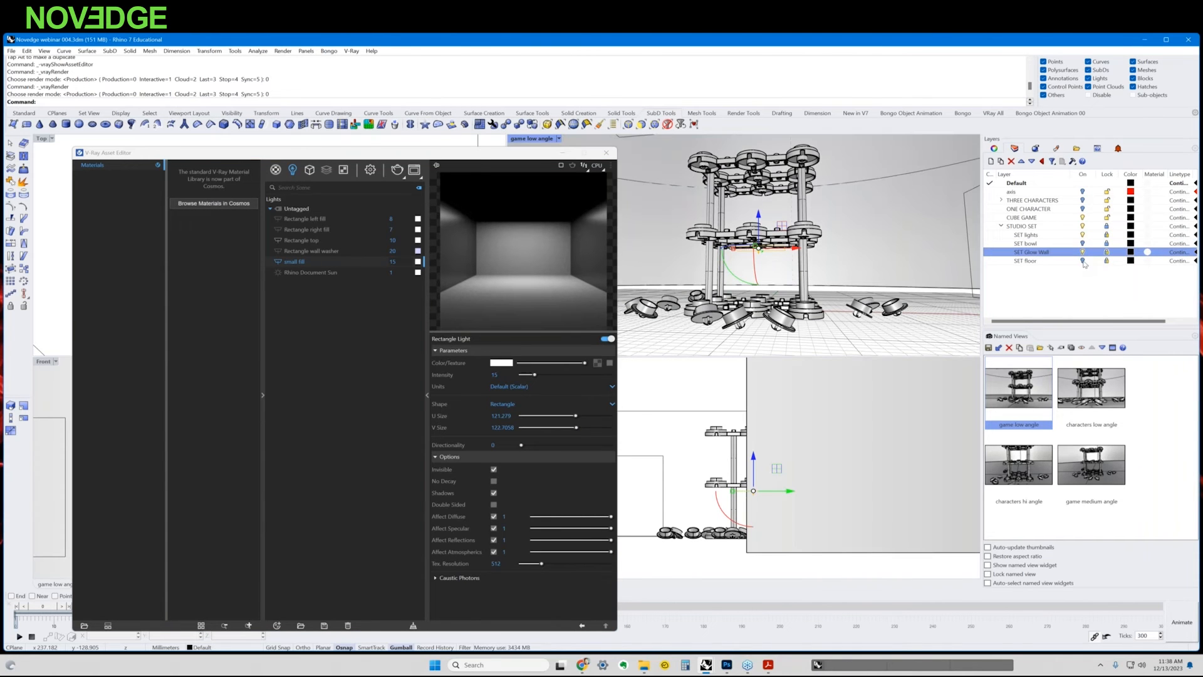
left_click(1084, 261)
left_click(1083, 261)
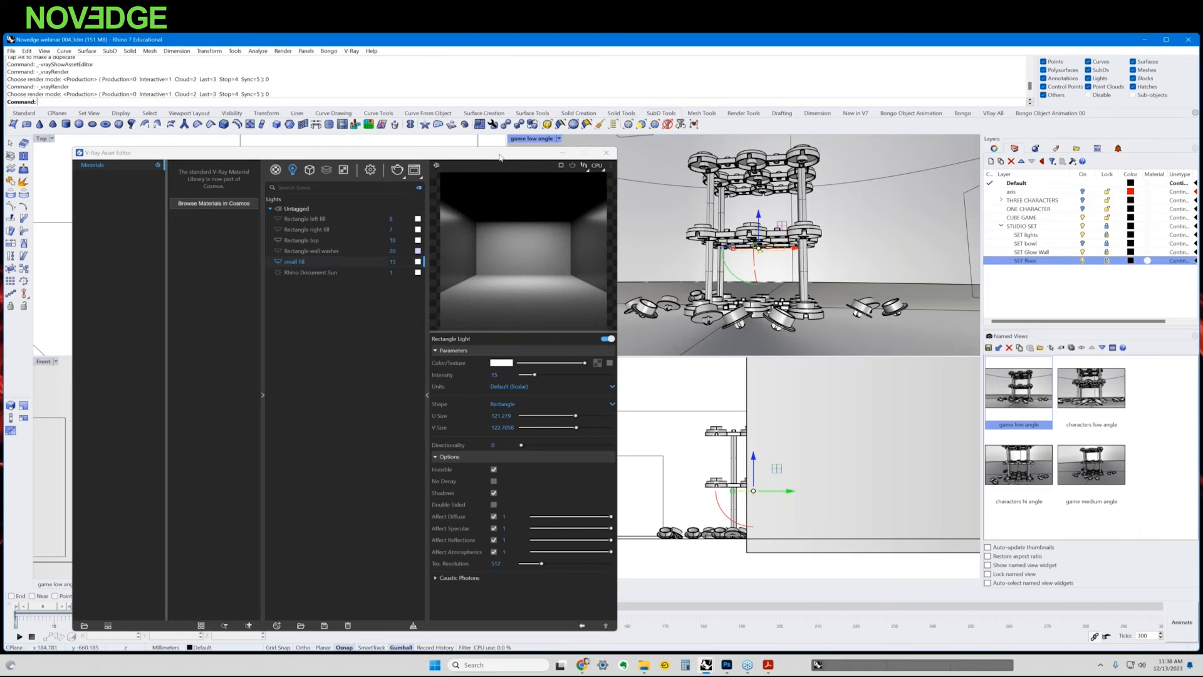
left_click_drag(499, 157, 494, 159)
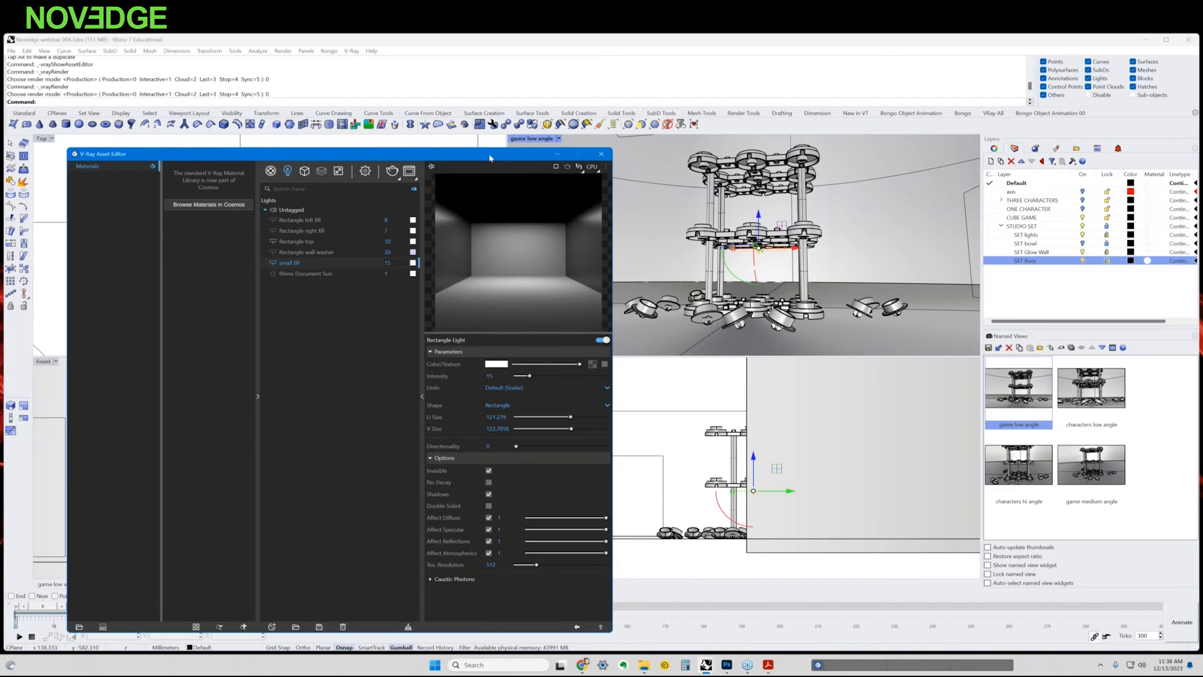
left_click_drag(491, 158, 507, 154)
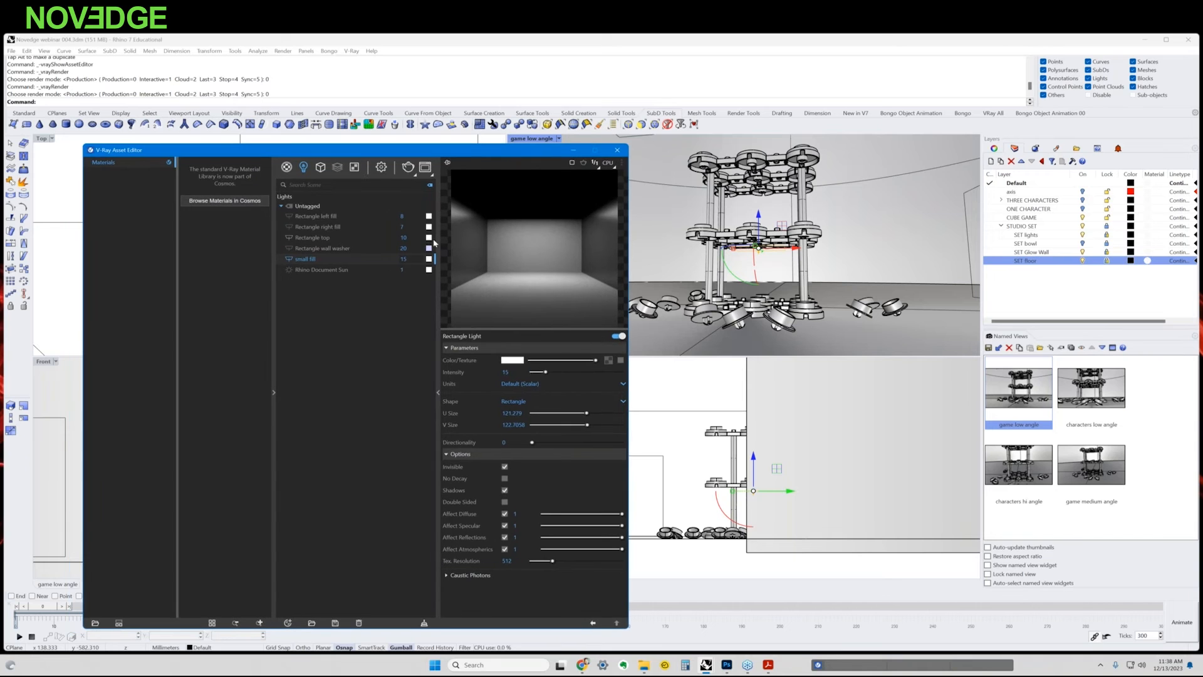
Turn on Depth of Field in the V-Ray camera settings and set its Defocus to 0.35
left_click(381, 167)
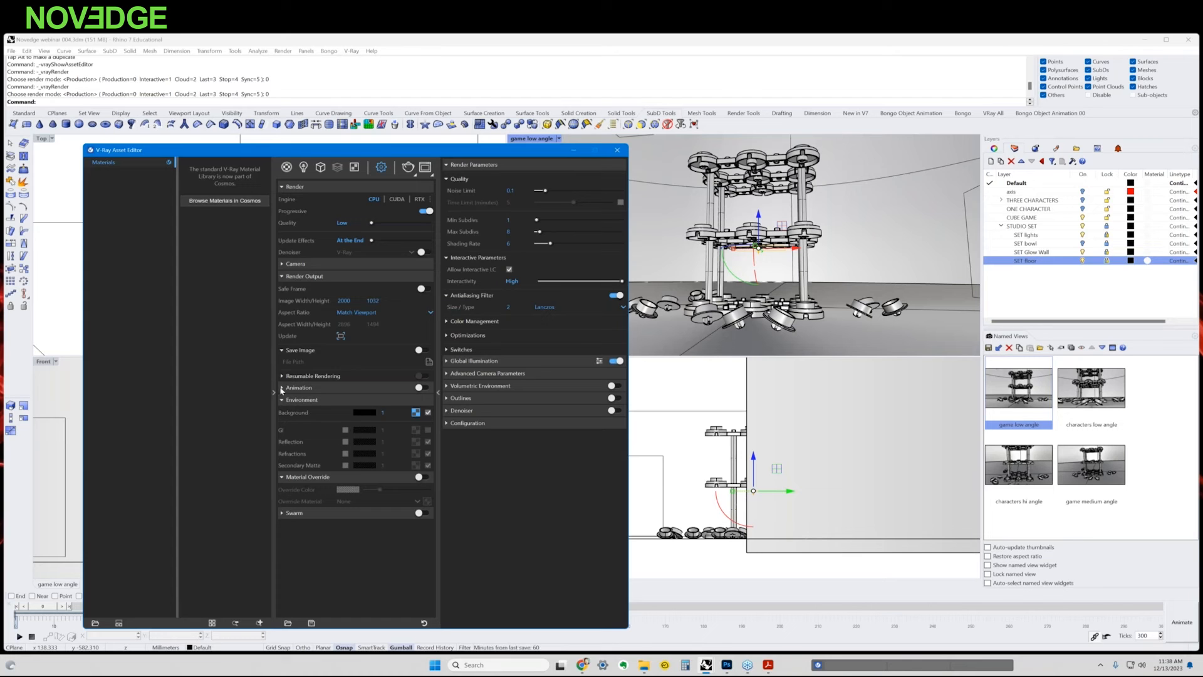
left_click(296, 264)
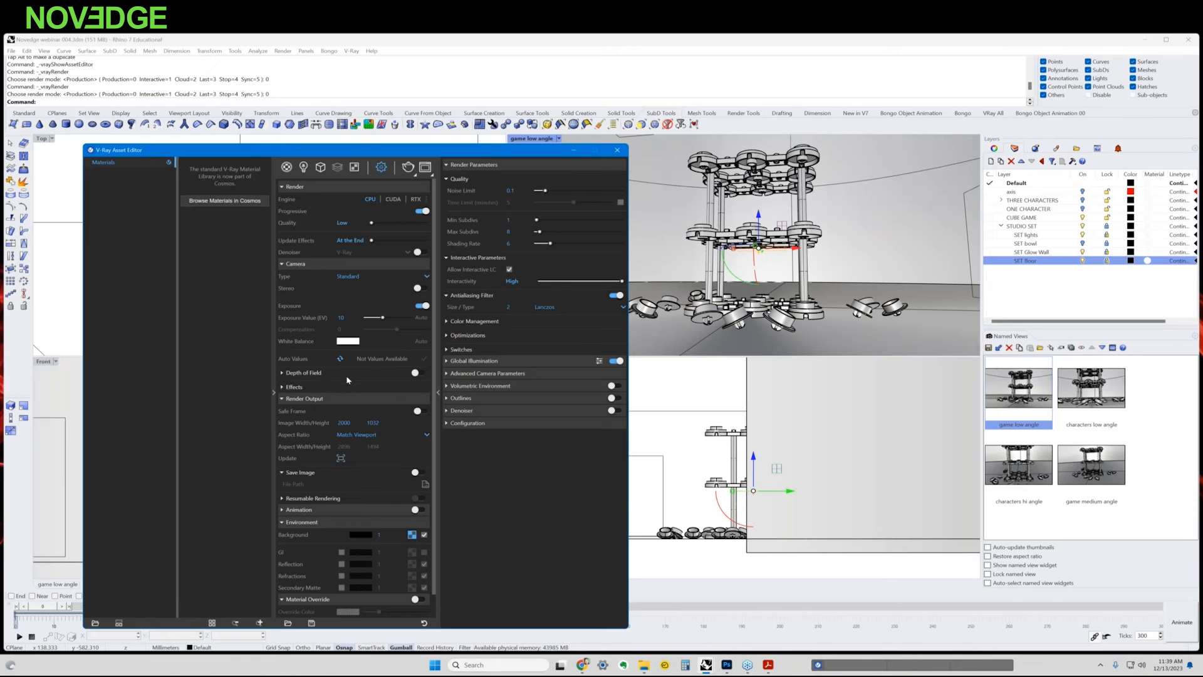
left_click(283, 373)
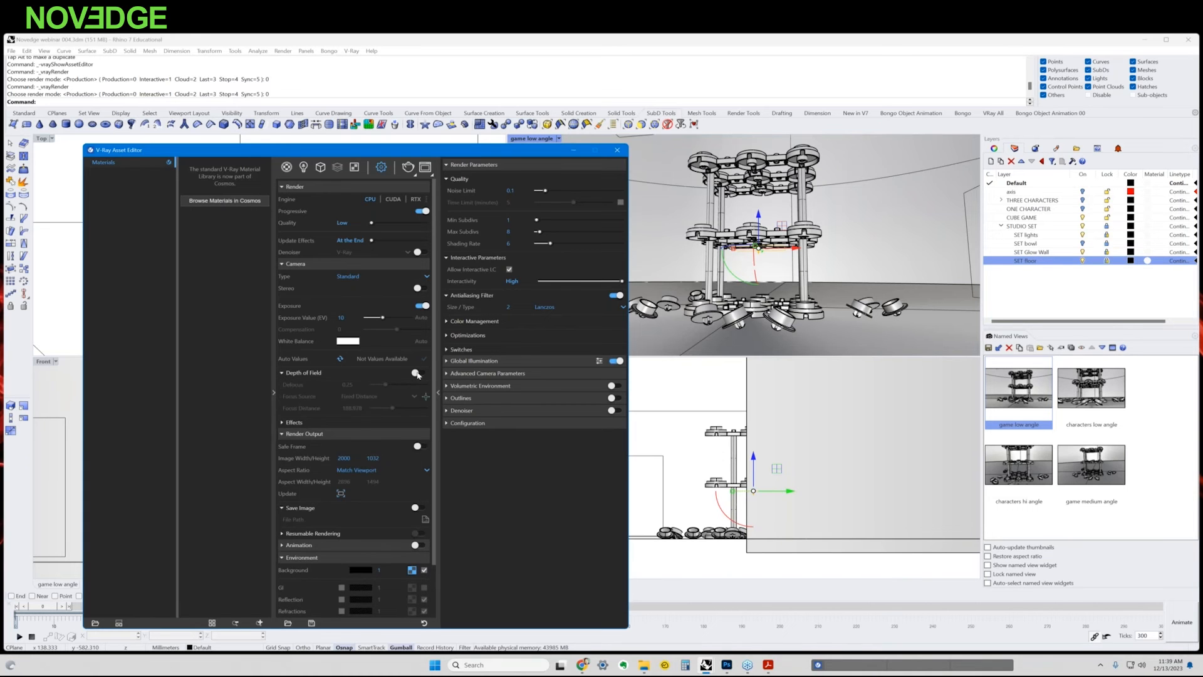
left_click(420, 375)
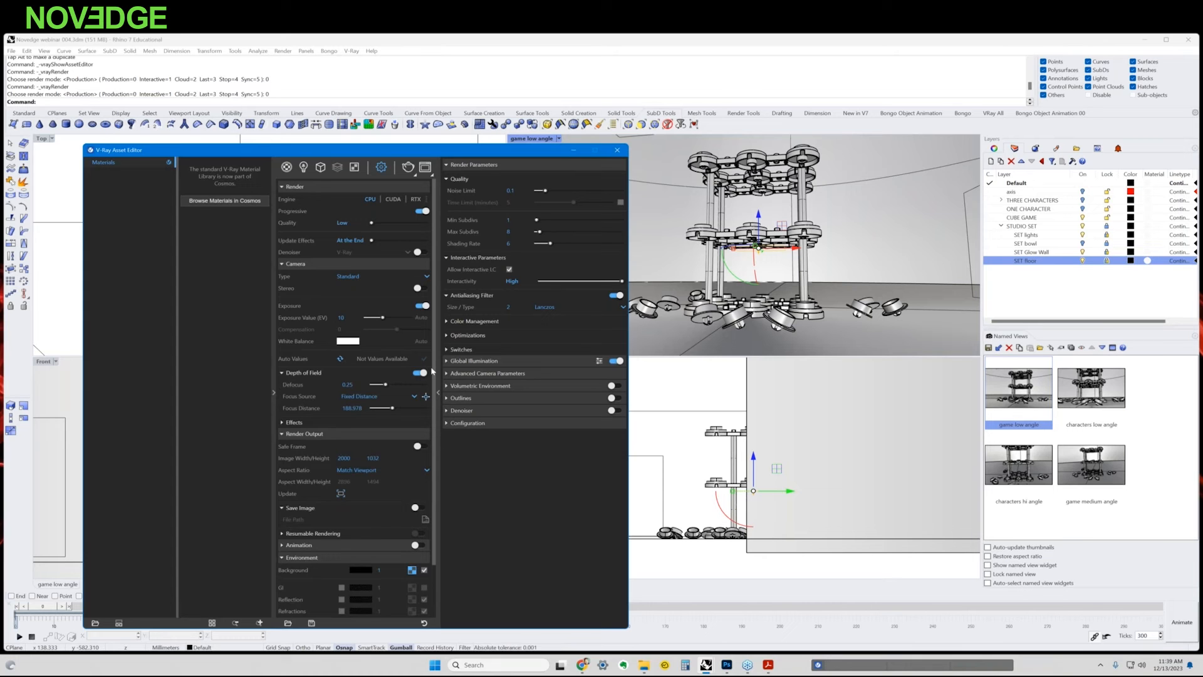
left_click(354, 385)
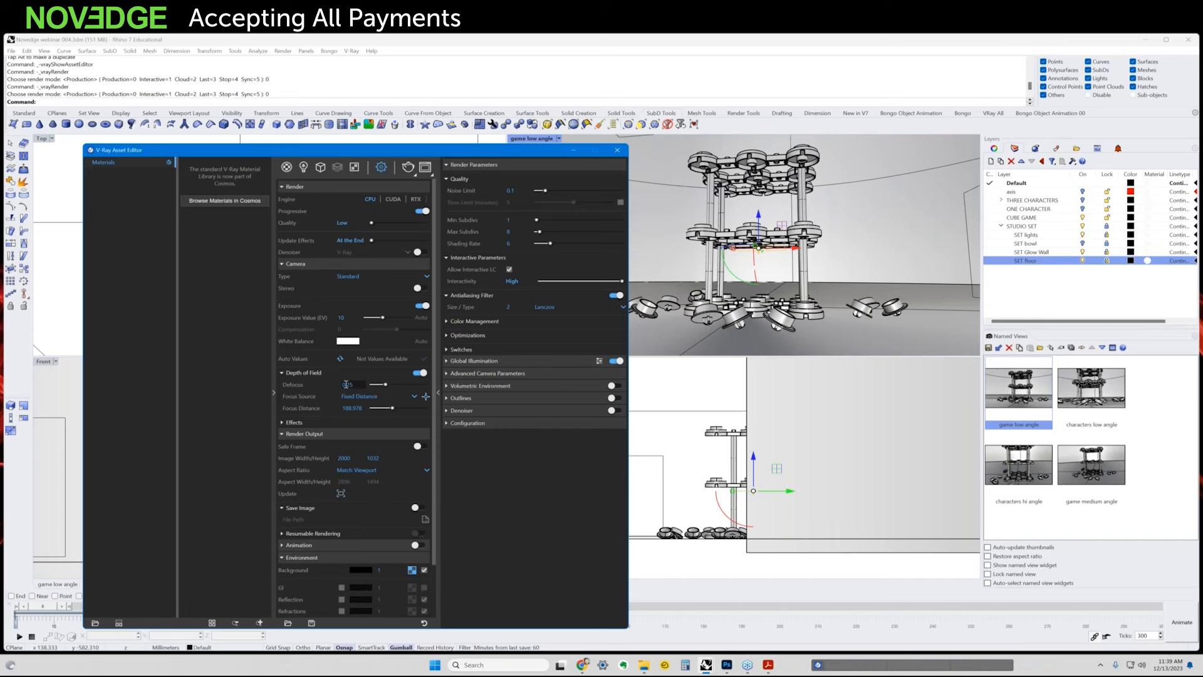
double_click(357, 384)
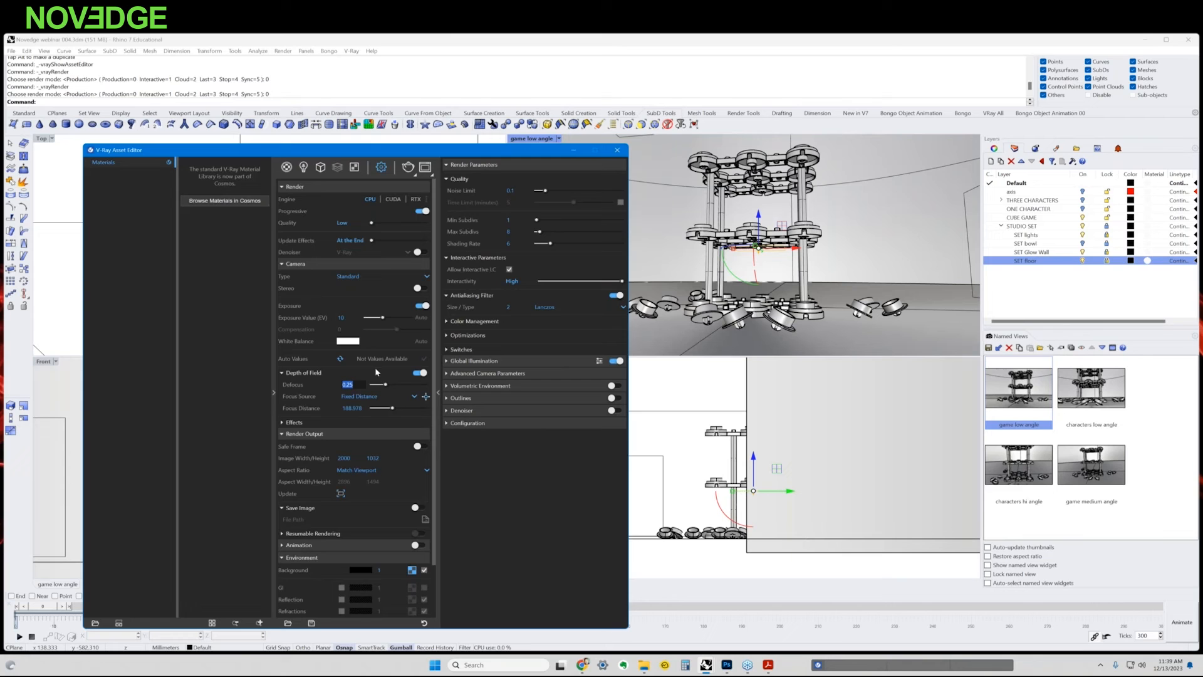
key("BackSpace")
type(".35")
key("Return")
left_click(706, 382)
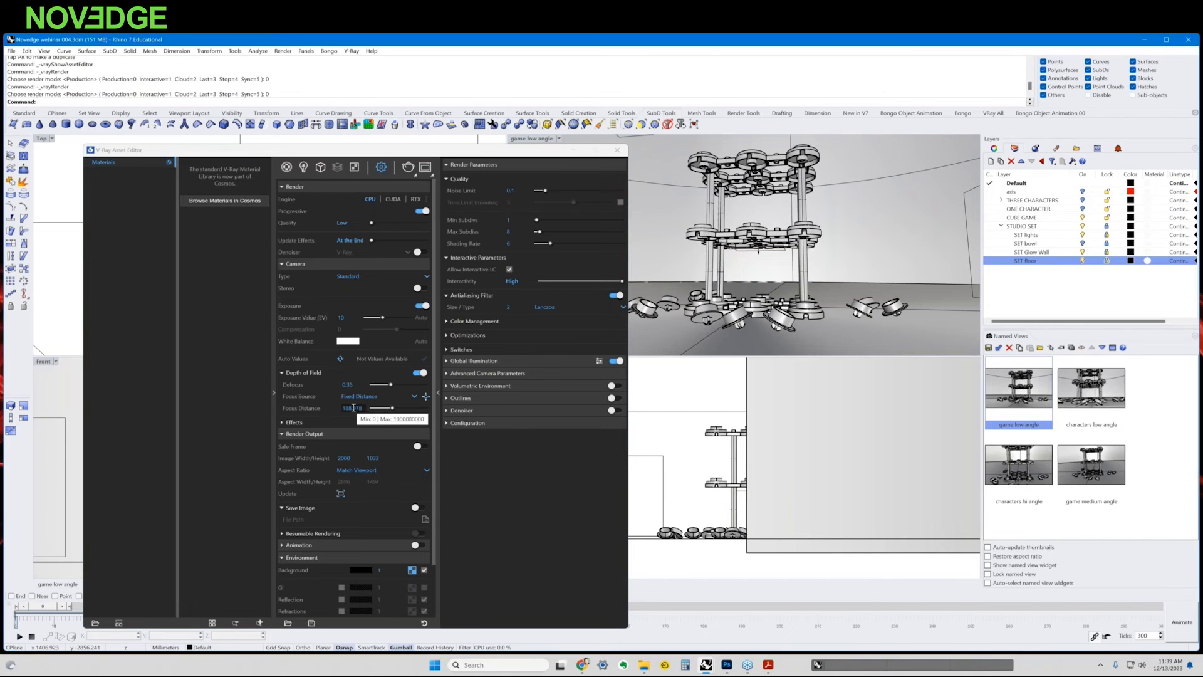
Set the camera's focus point on a loose playing piece in front of the cube game, and render the scene
left_click(427, 397)
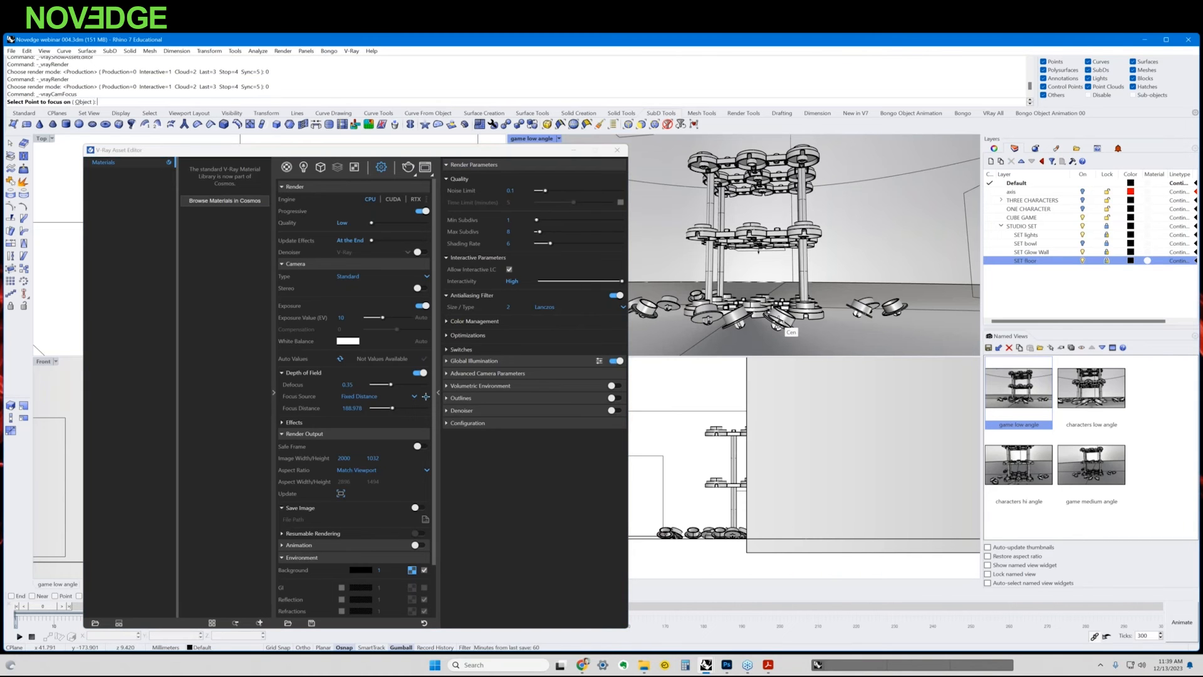
left_click(776, 325)
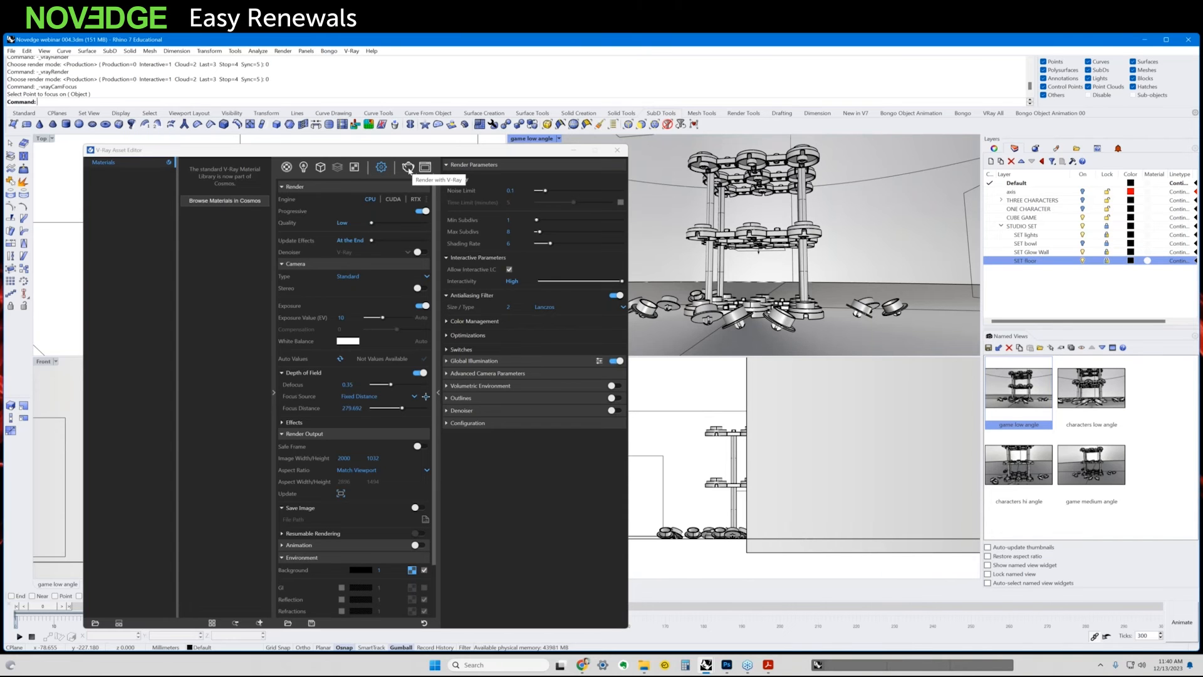
left_click(409, 168)
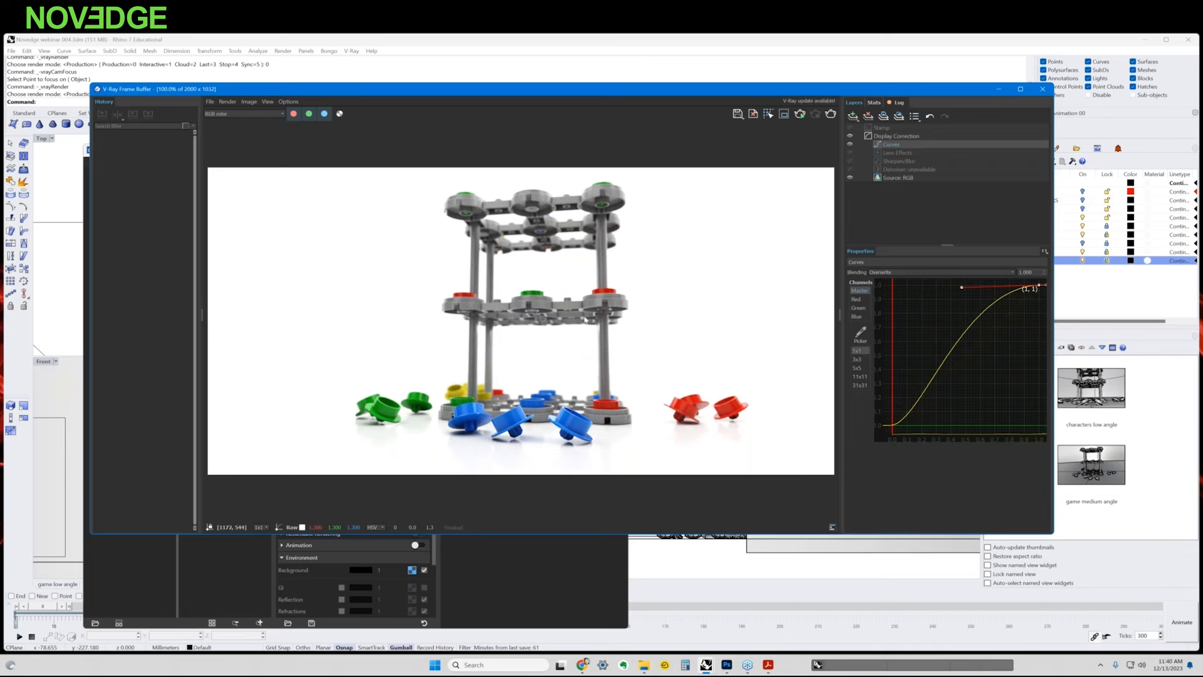
Compare the render without and with the Curves correction, try reshaping the curve, and reset the Master curve
left_click(851, 144)
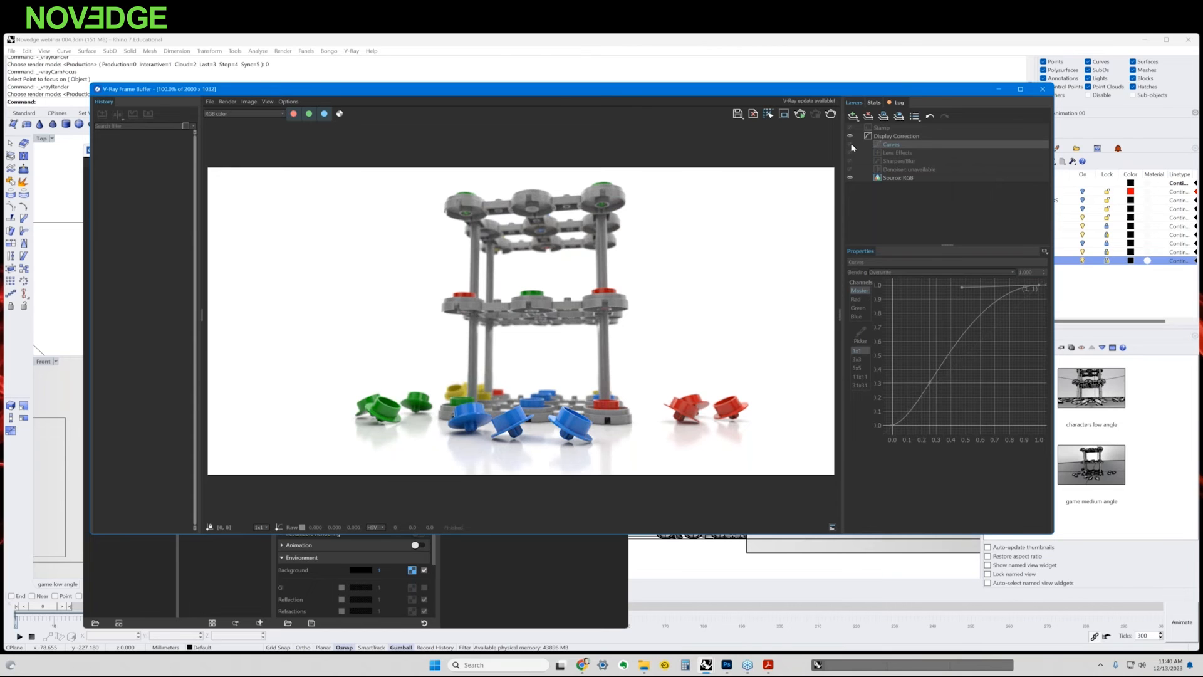
left_click(851, 144)
left_click_drag(963, 287, 990, 285)
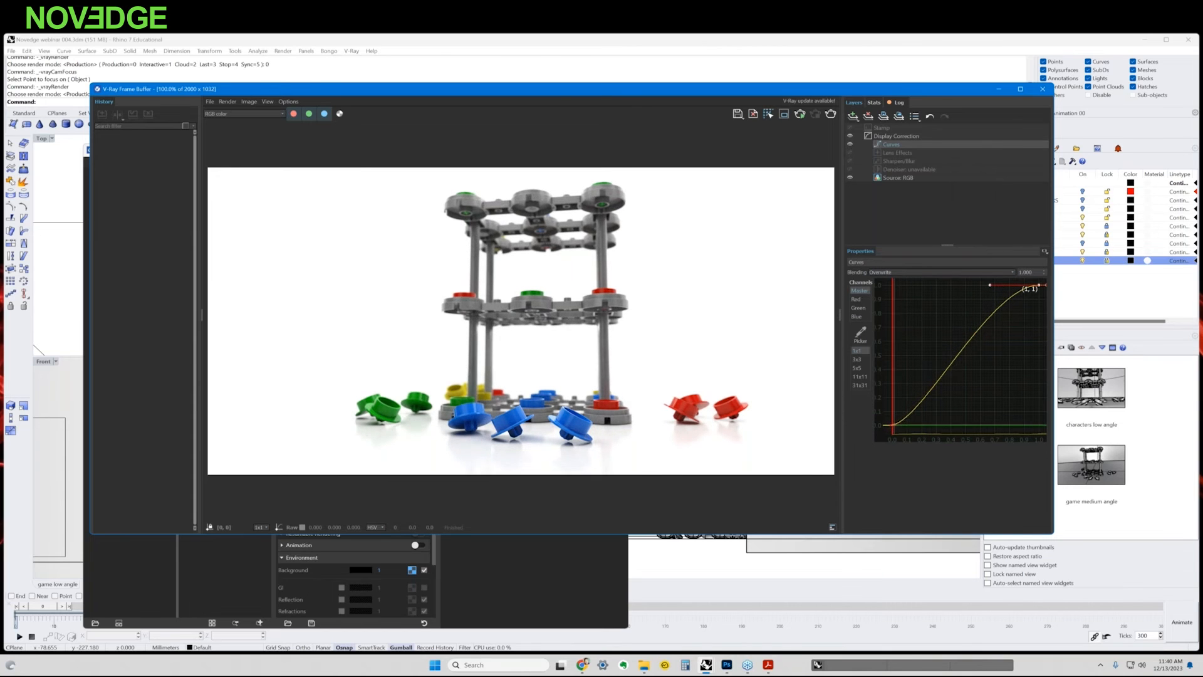
left_click_drag(893, 425, 988, 333)
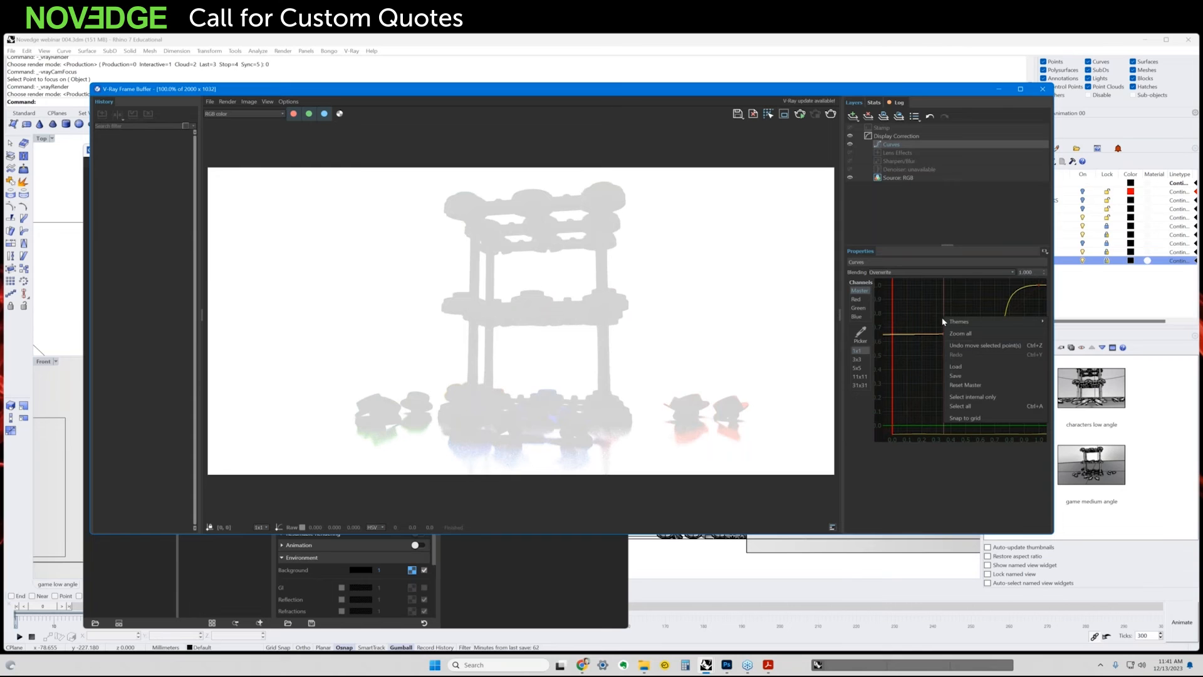
left_click(960, 385)
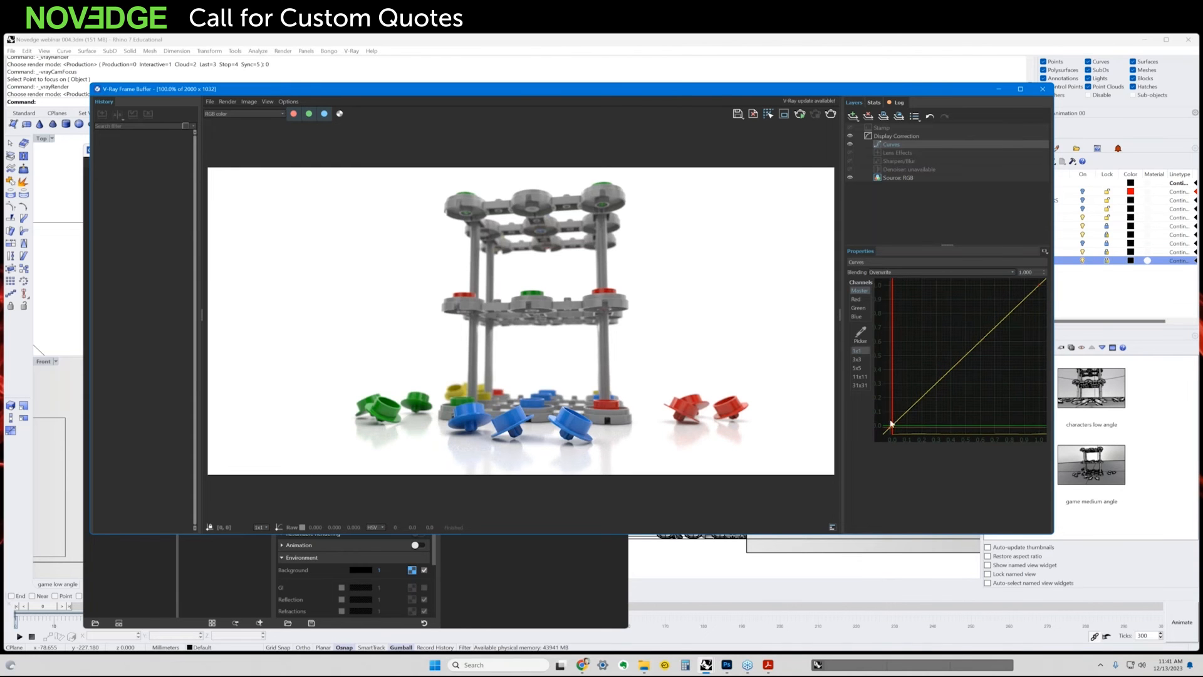
Bend the Master curve into an S-shape with brighter highlights and darker shadows, and close the Frame Buffer and Asset Editor
left_click(1039, 285)
scroll(1038, 285, "down", 1)
left_click_drag(992, 327, 987, 292)
left_click(893, 426)
left_click_drag(932, 396, 916, 424)
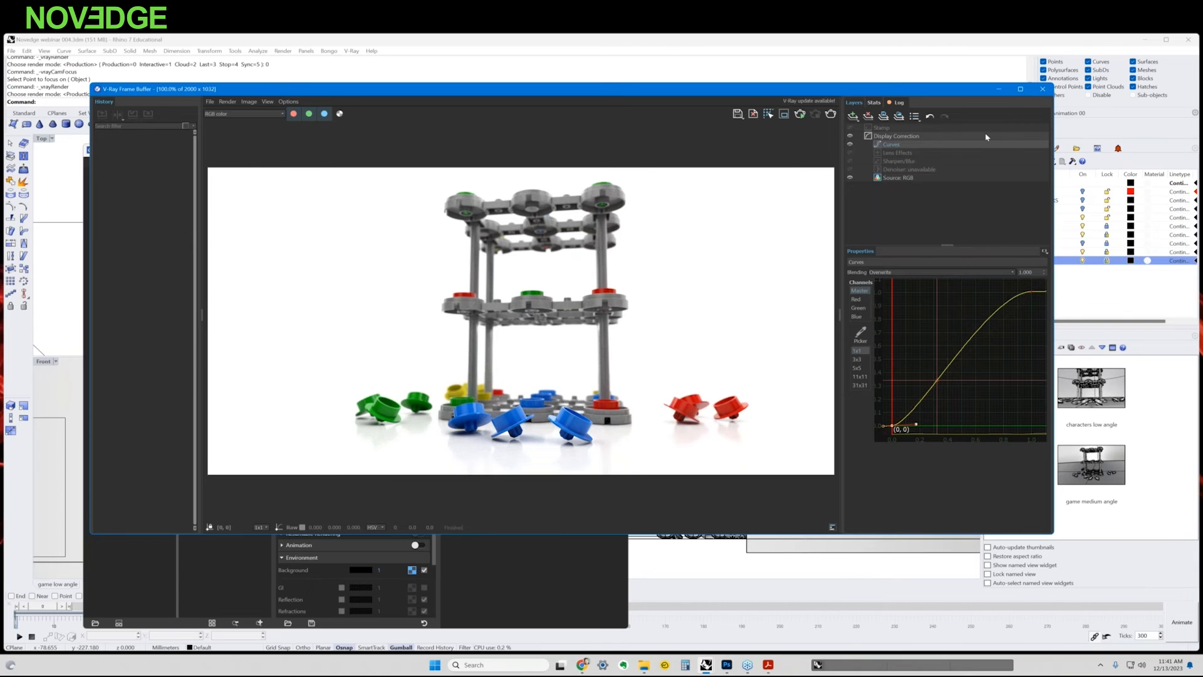
left_click(1043, 89)
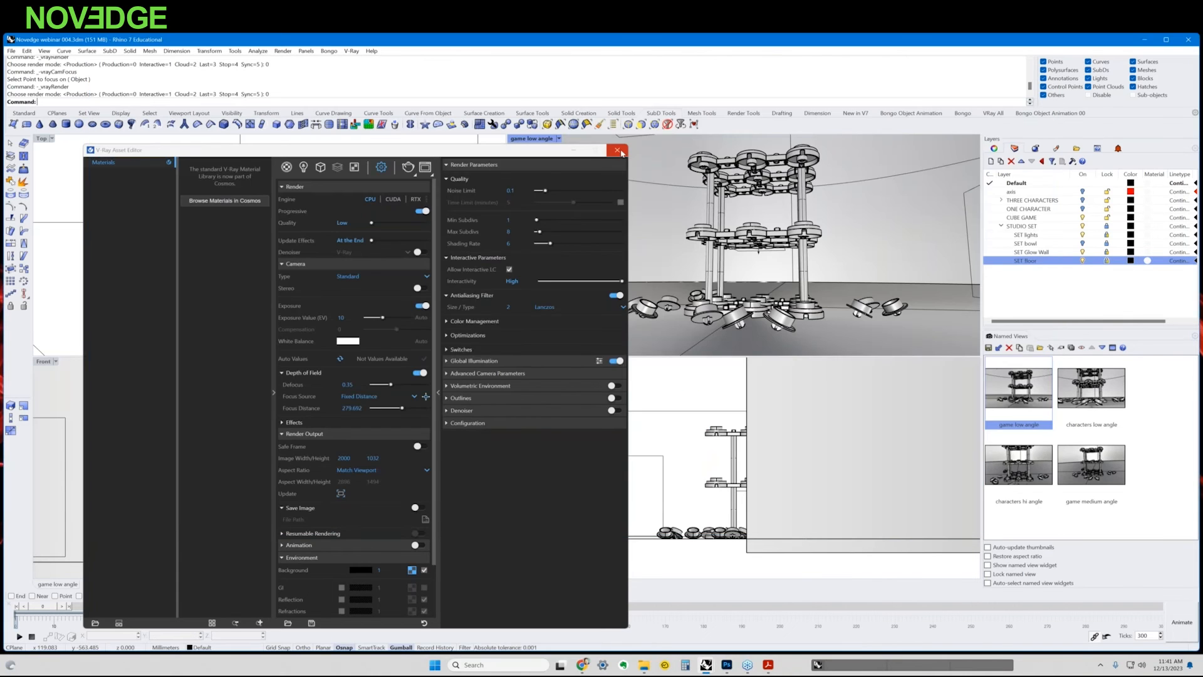
left_click(622, 150)
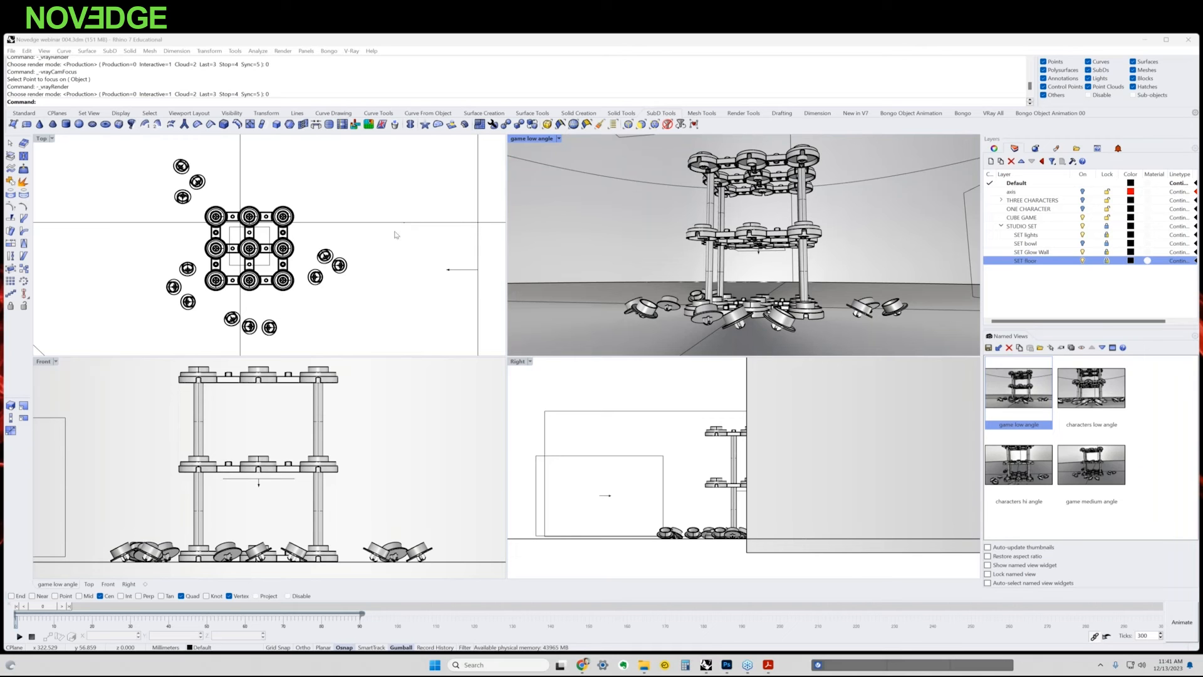
Toggle the SET Glow Wall layer off and back on, and unlock it
left_click(615, 191)
left_click(1083, 253)
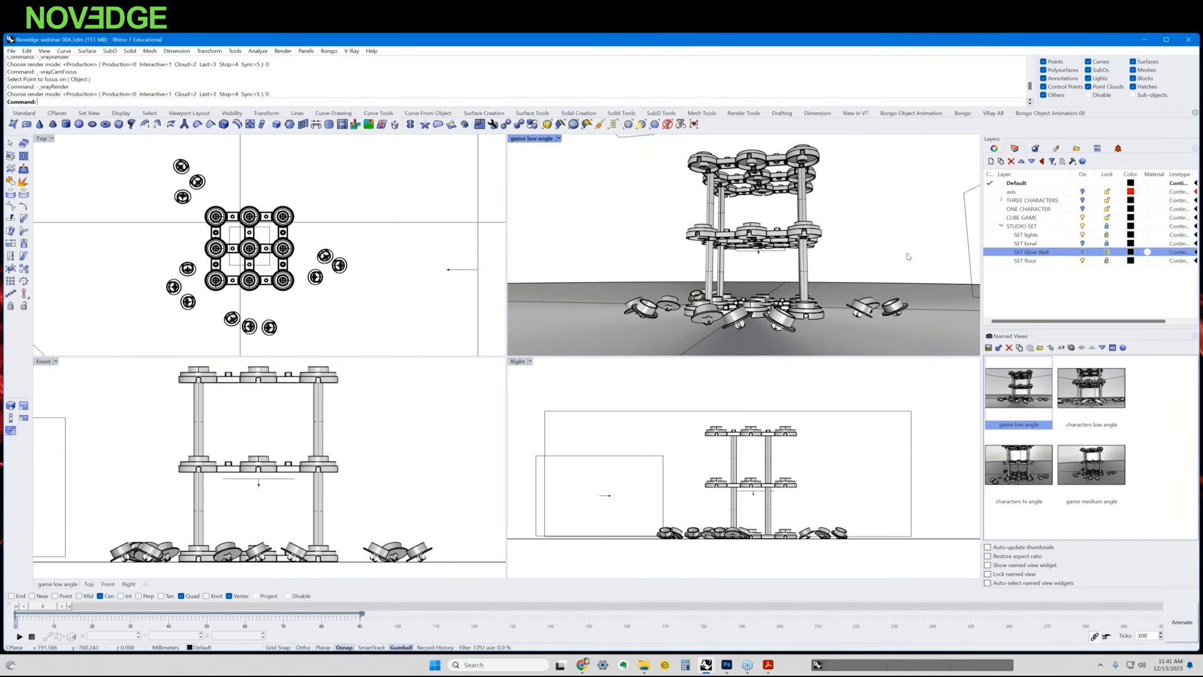
left_click(1082, 252)
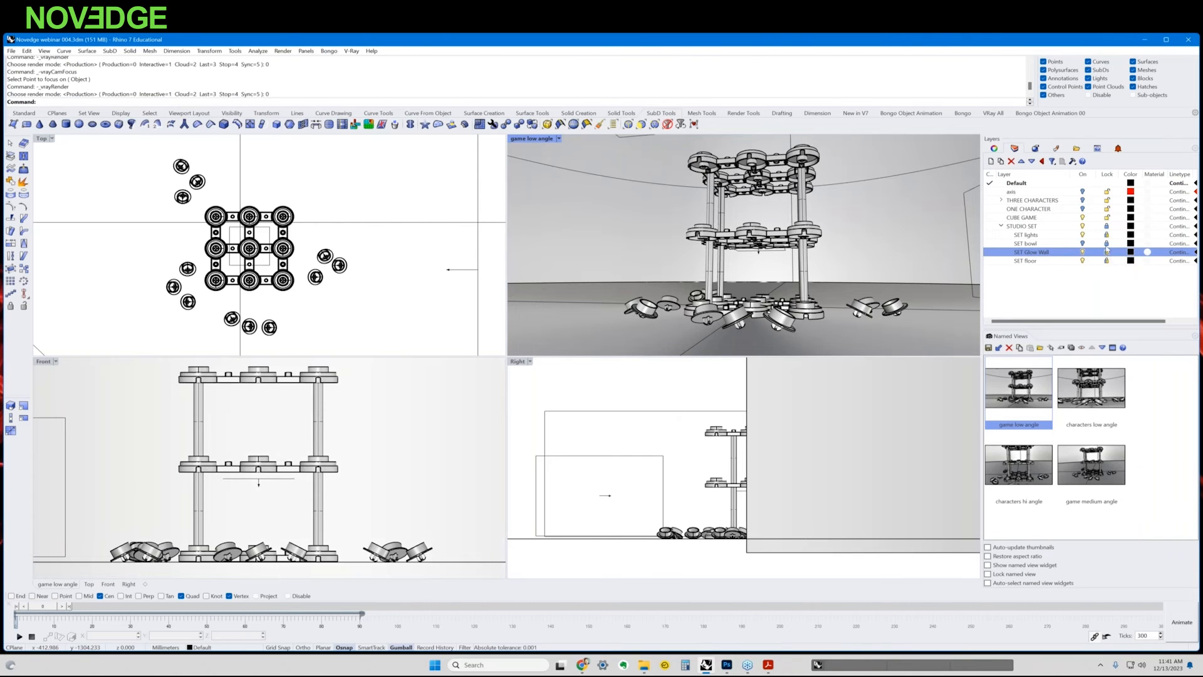
left_click(1107, 253)
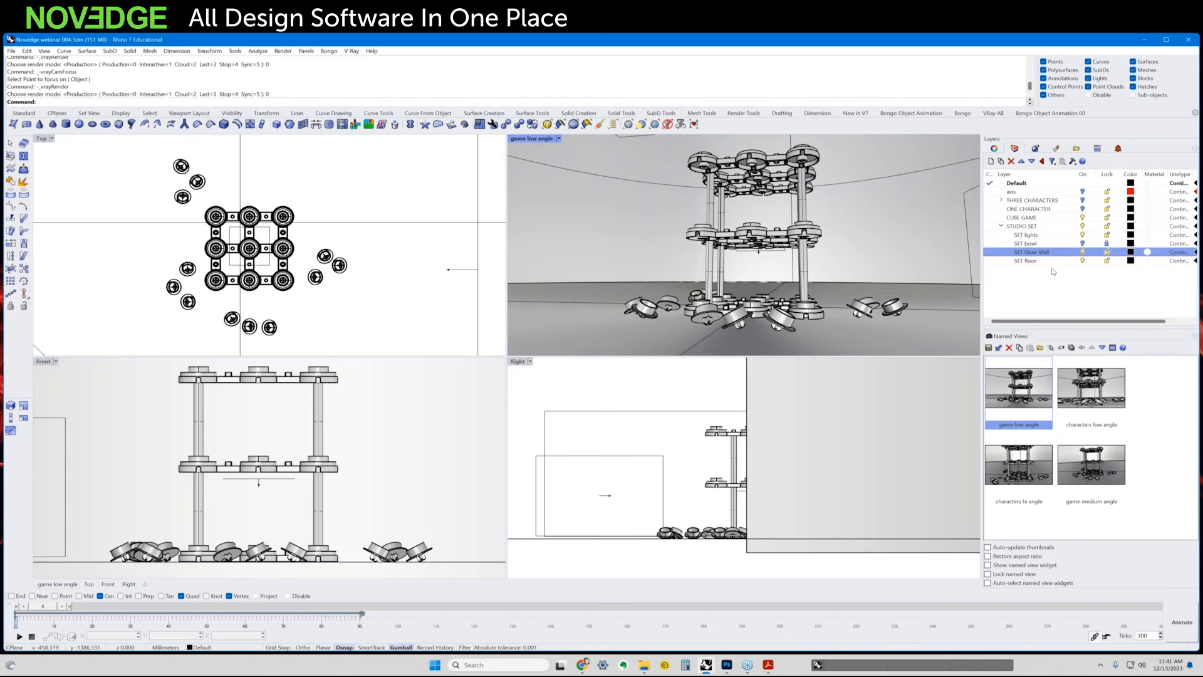
Hide the CUBE GAME layer, show the THREE CHARACTERS layer, and restore the characters low angle named view
left_click(1083, 218)
left_click(1082, 200)
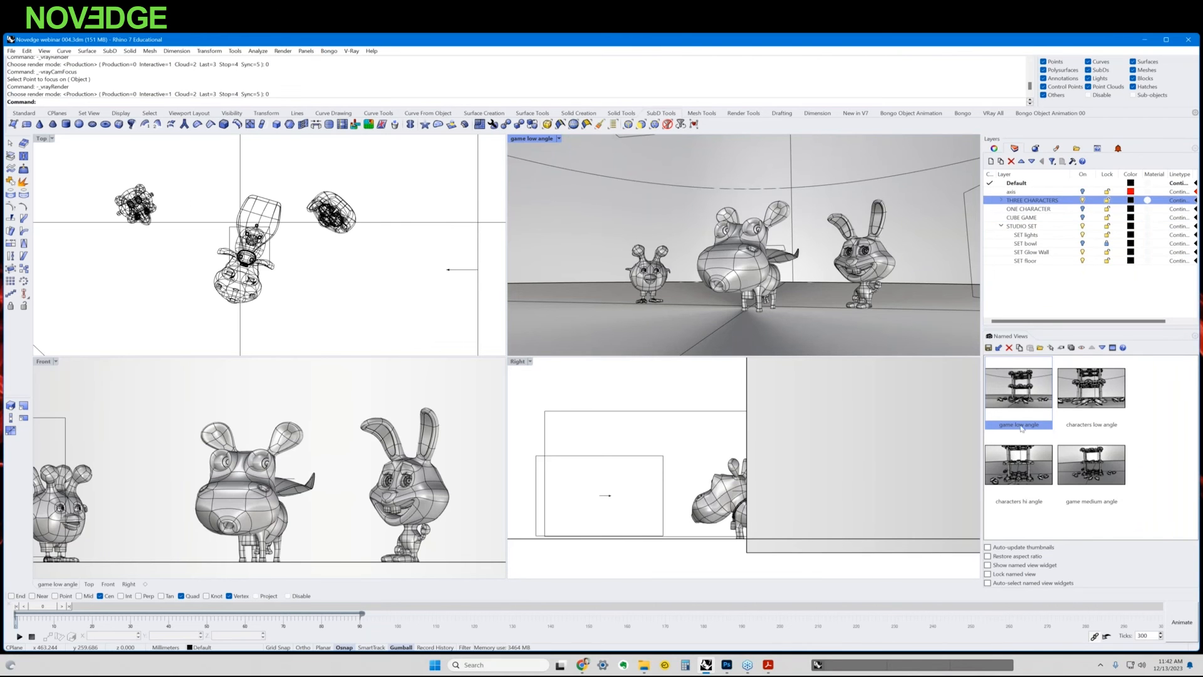
double_click(1091, 389)
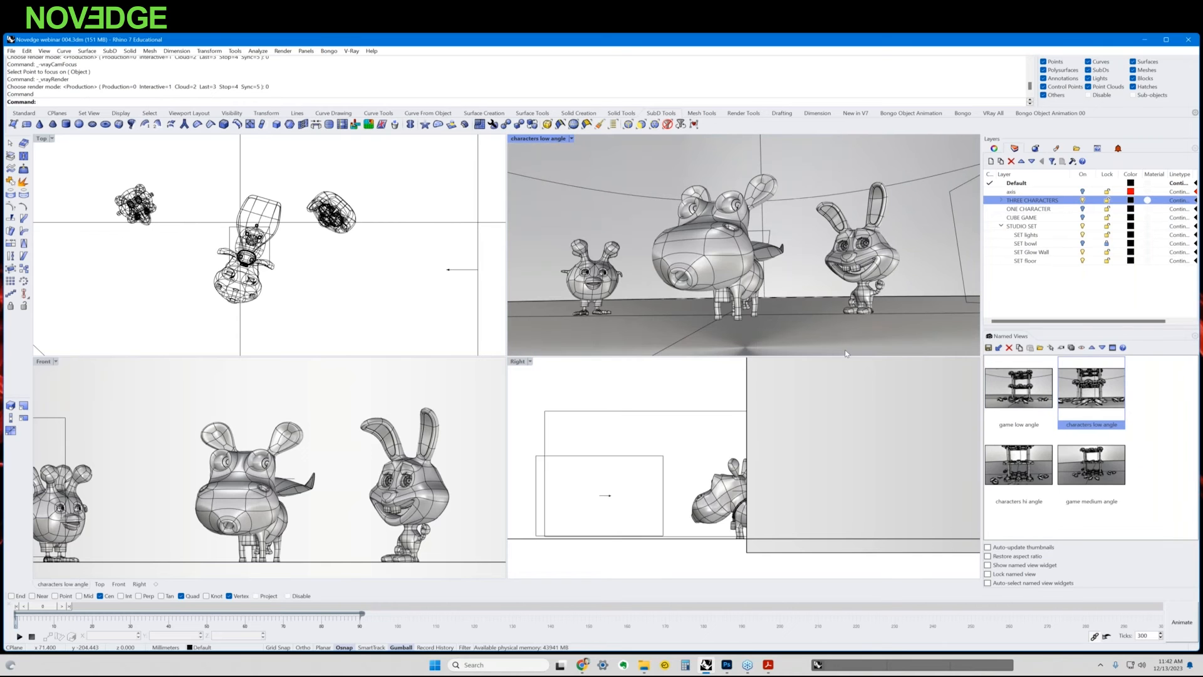
Delete the small fill rectangle light beside the middle character
left_click(762, 235)
key("Delete")
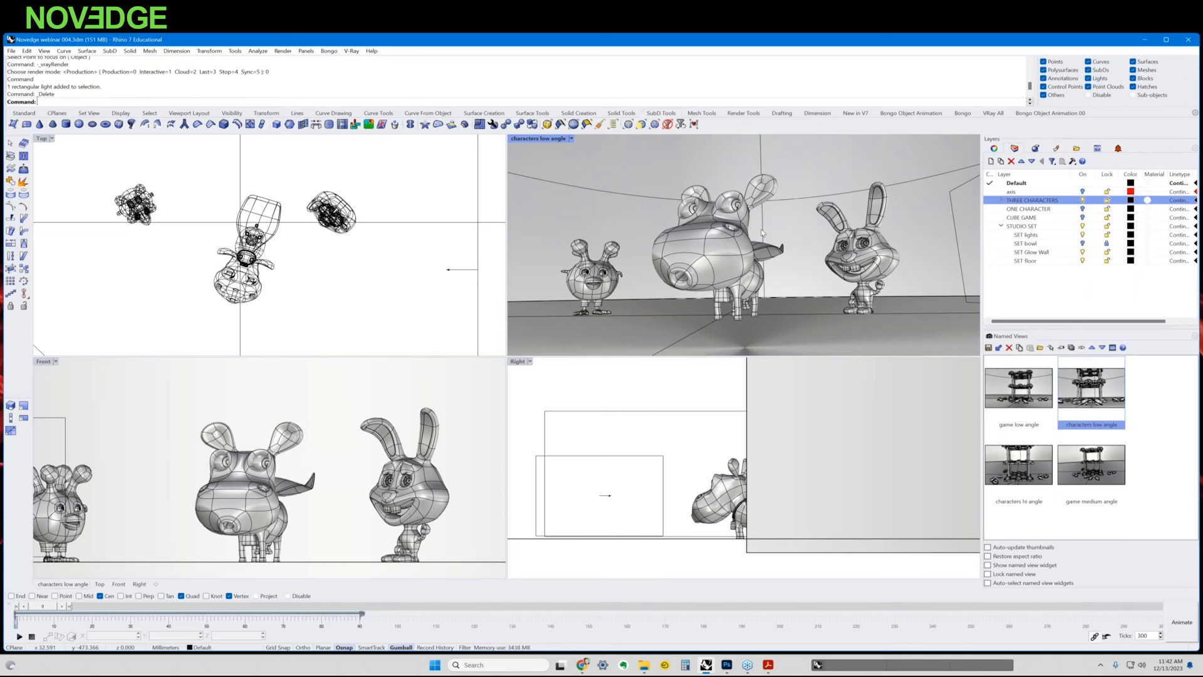
Select the glow wall surface and turn off Visible to Camera in the SET WALL GLOWING material's raytrace properties
left_click(783, 198)
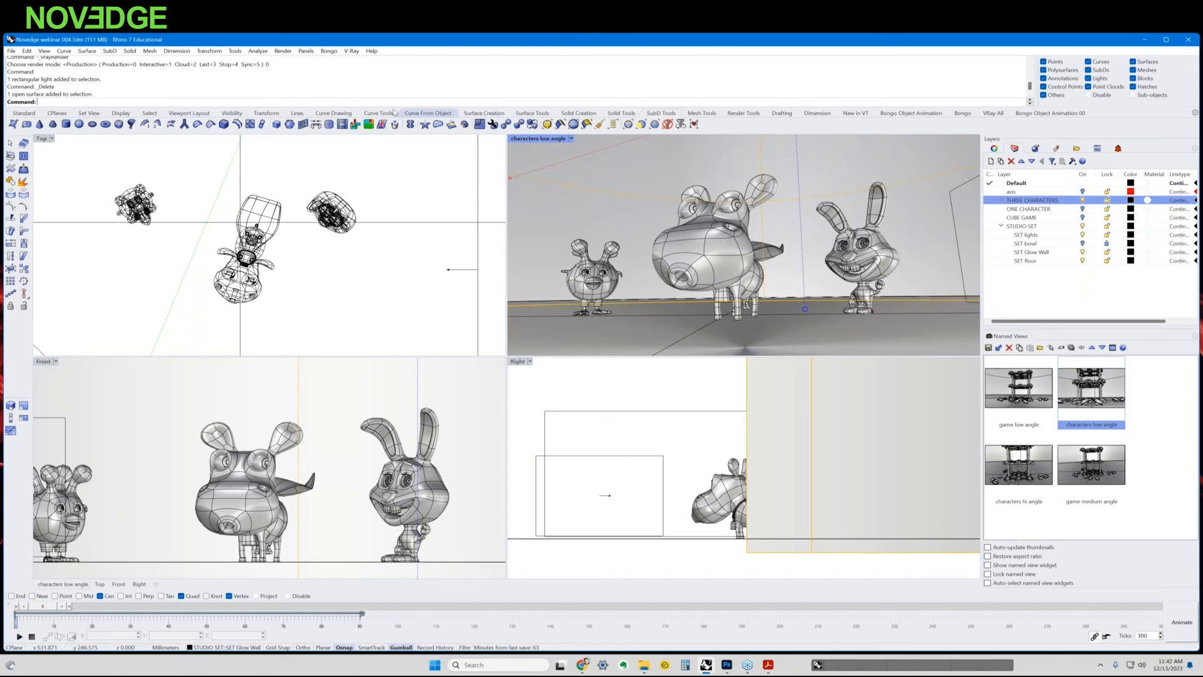
left_click(351, 51)
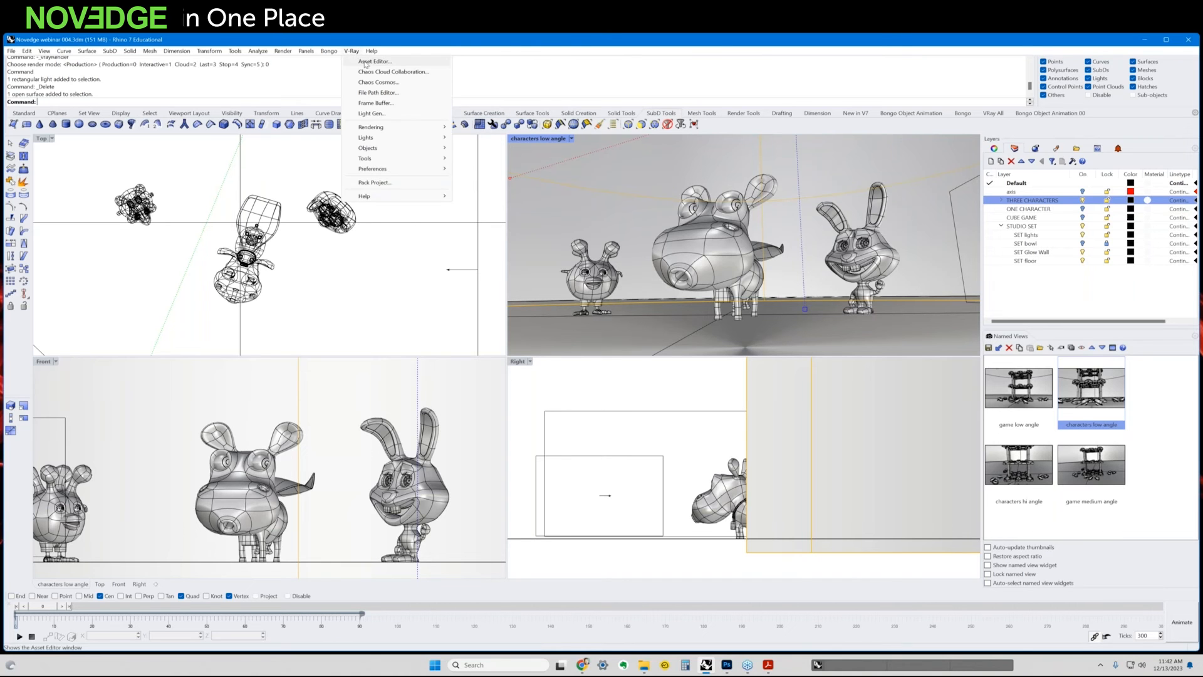
left_click(375, 61)
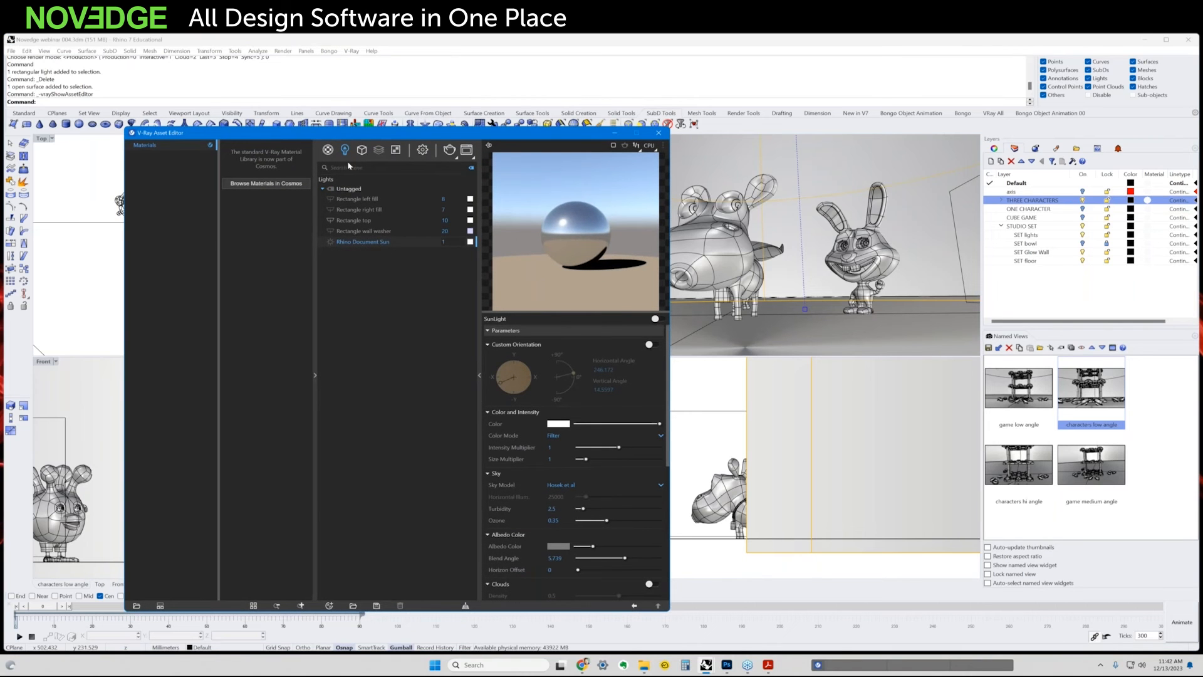
left_click(328, 150)
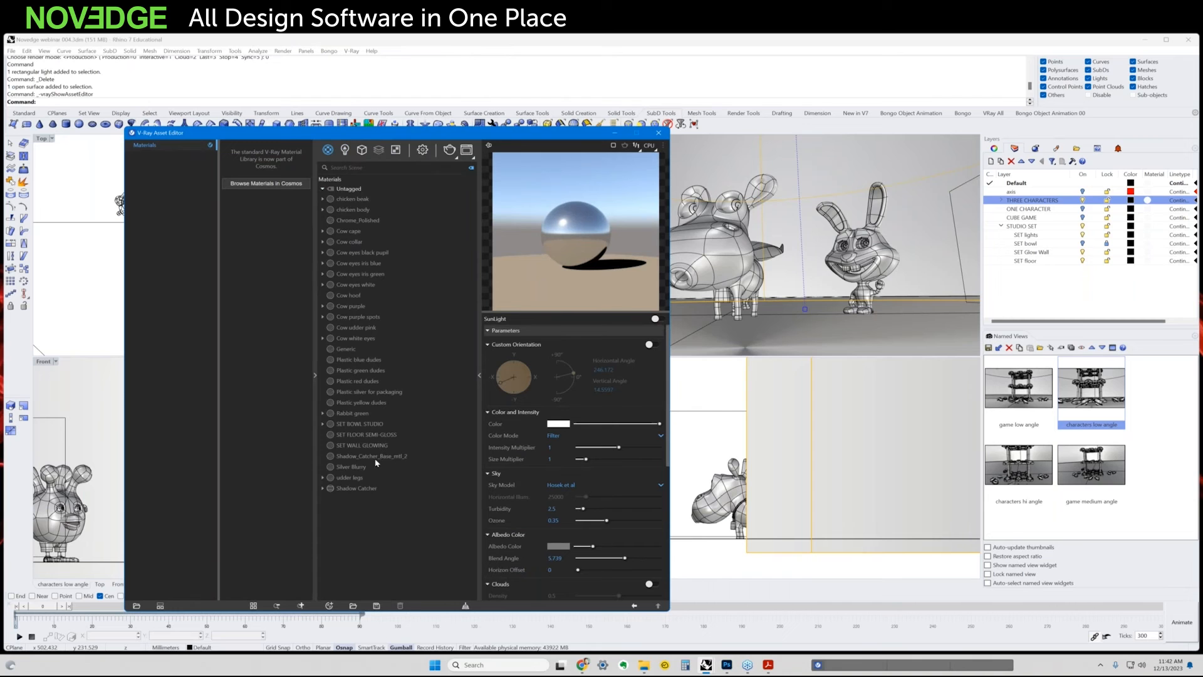
left_click(363, 445)
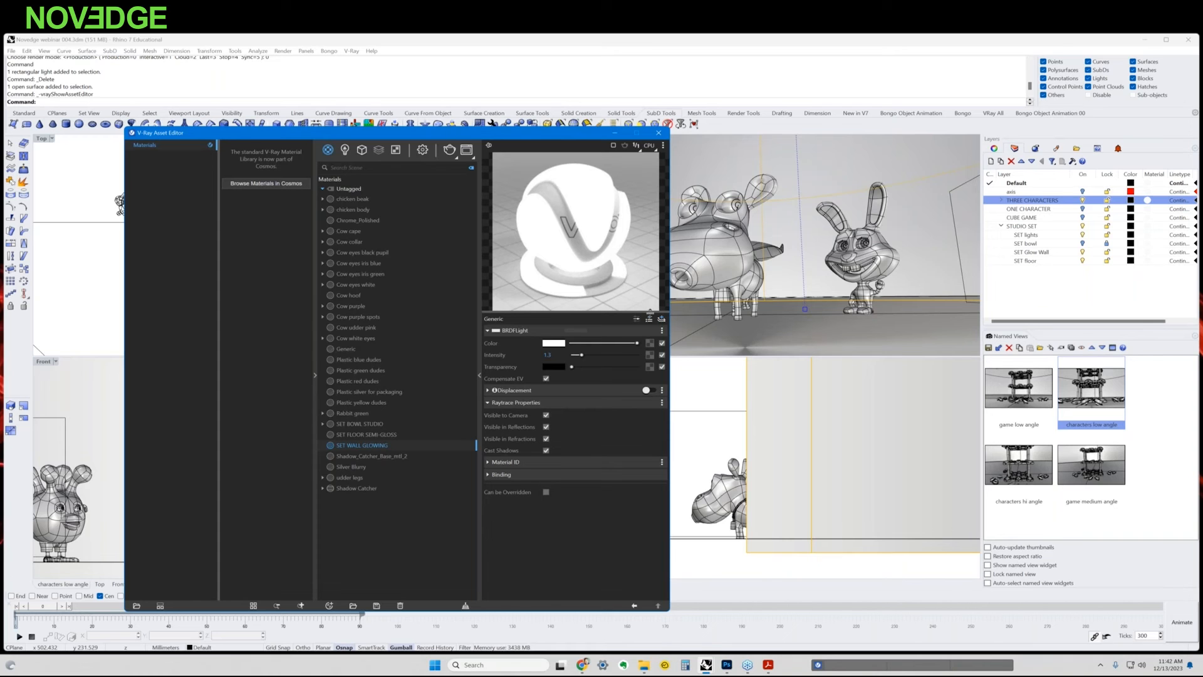
left_click(649, 320)
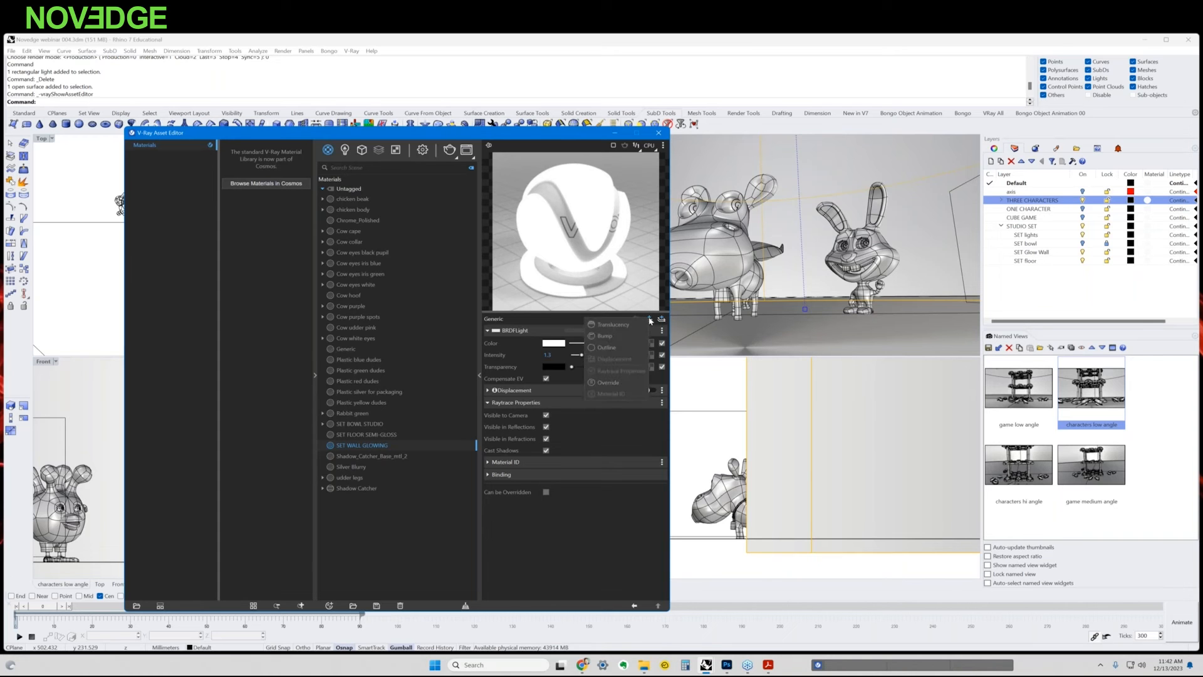
left_click(625, 508)
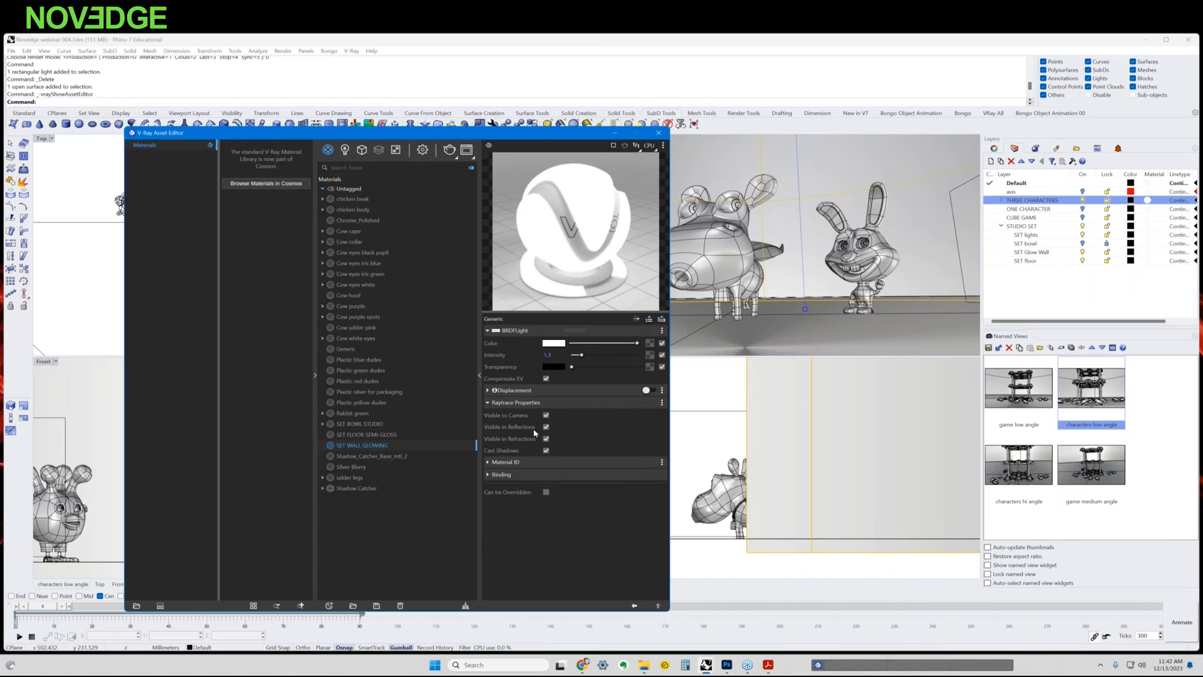
left_click(546, 415)
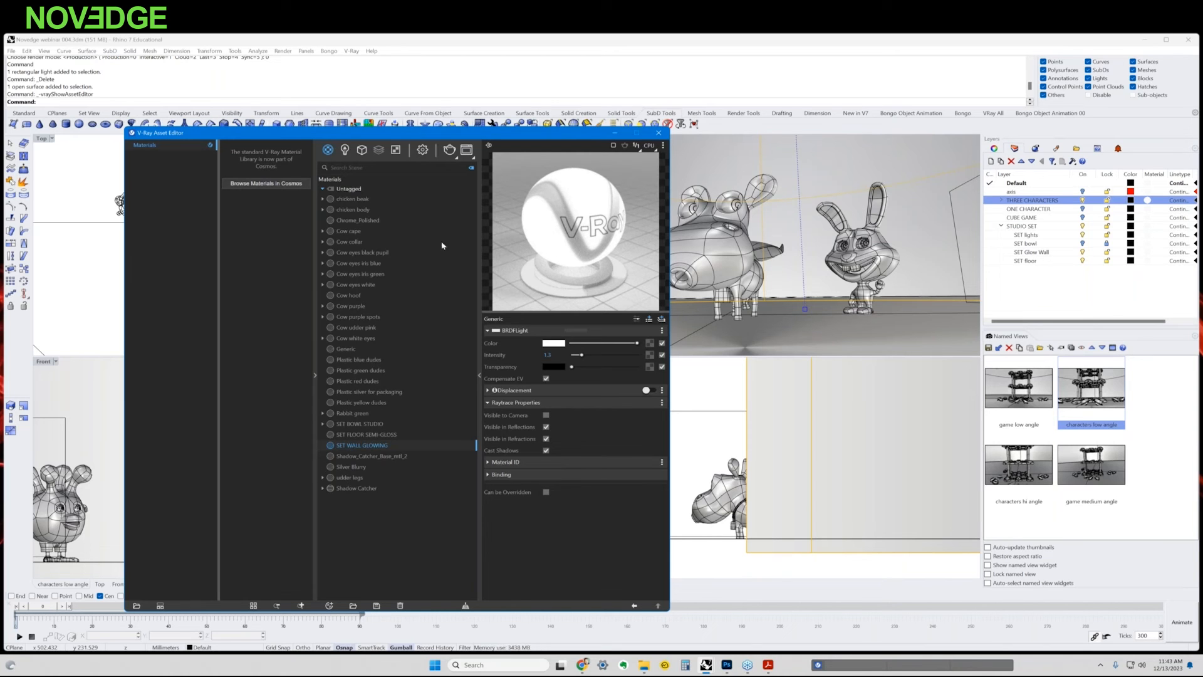
Raise the V-Ray render quality to Low+ and turn off Depth of Field for the camera
left_click(431, 148)
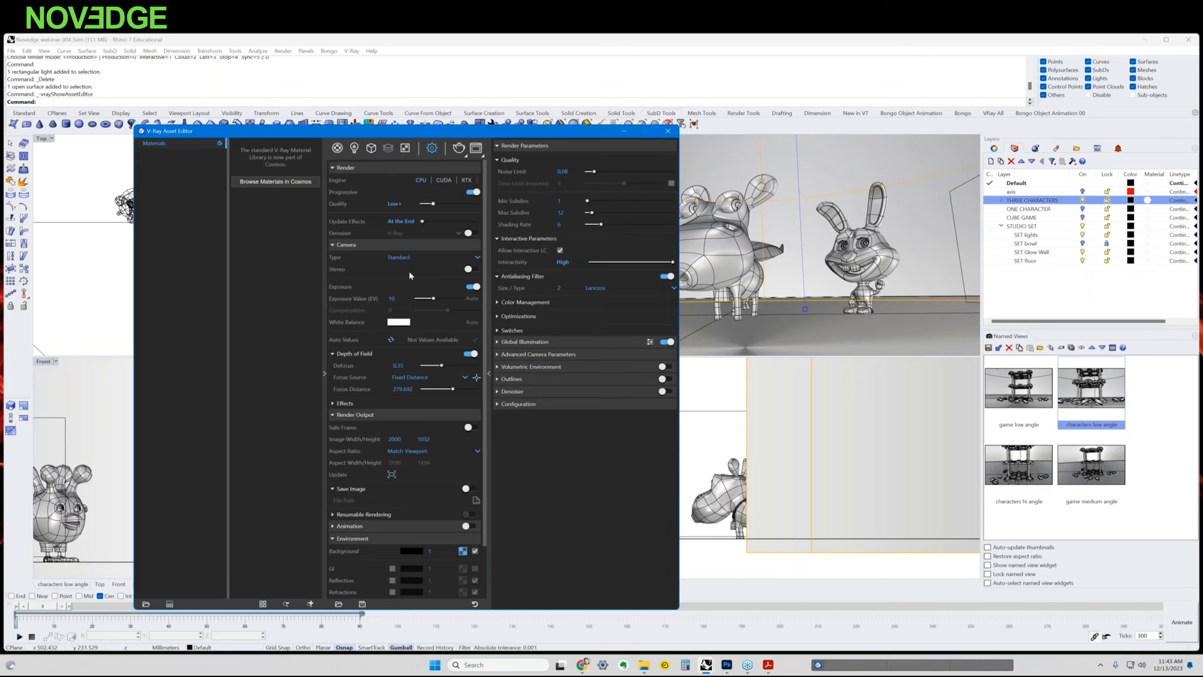
left_click(469, 355)
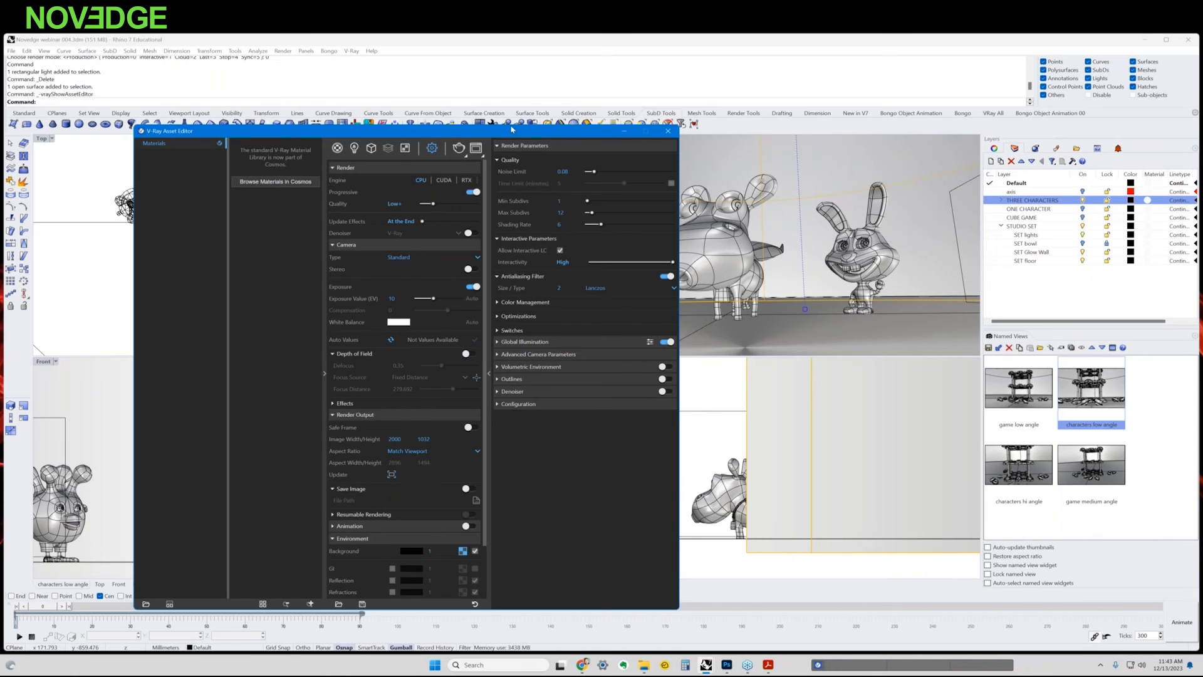
left_click_drag(513, 131, 515, 120)
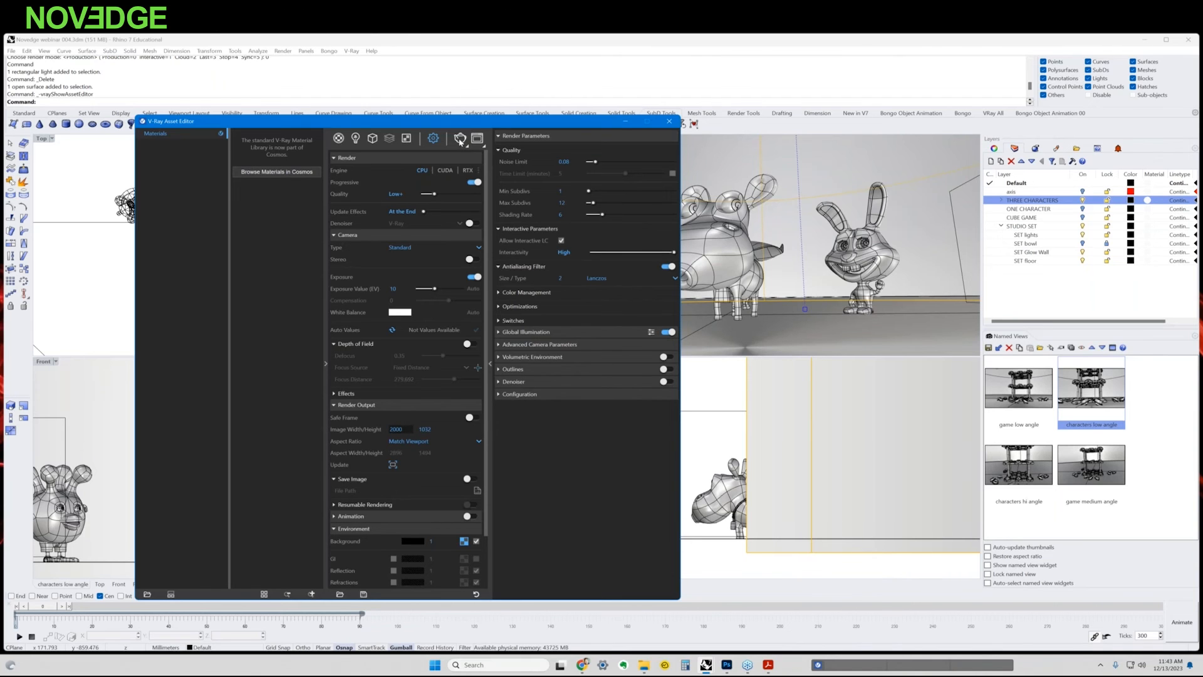
Render the three characters in front of the glow wall hidden from the camera
left_click_drag(462, 144, 446, 192)
left_click(445, 188)
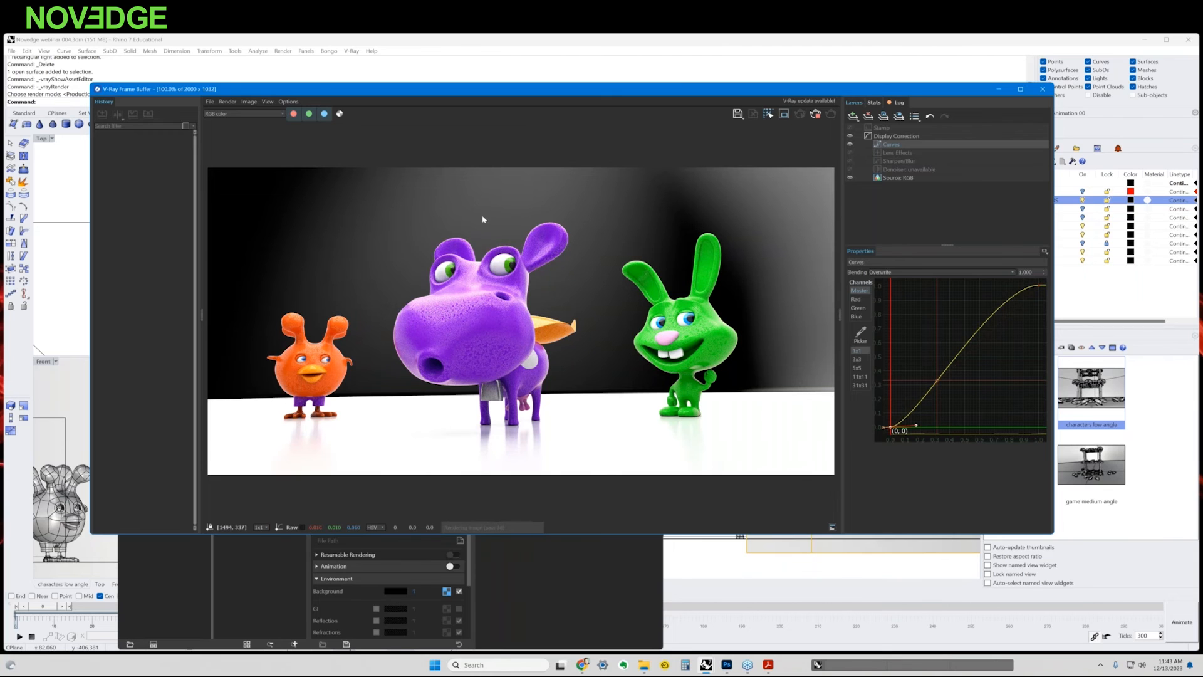
Check the render's alpha channel, return to the RGB view, and flatten the highlight end of the Curves correction
left_click(341, 114)
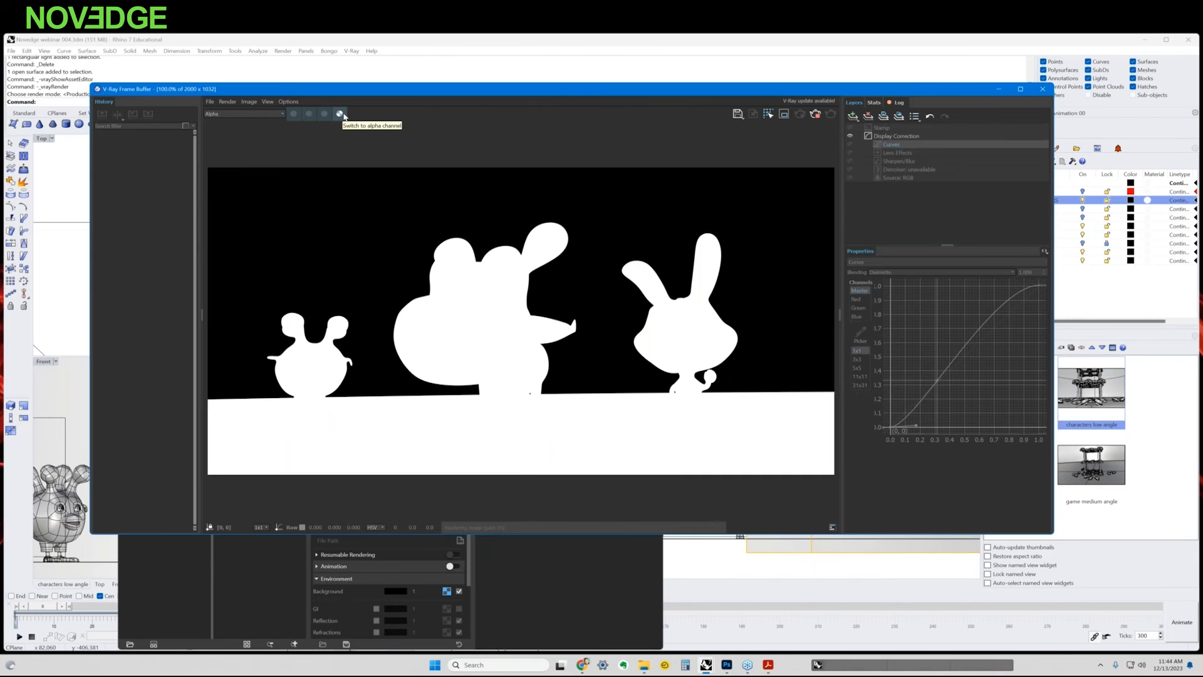
left_click(343, 116)
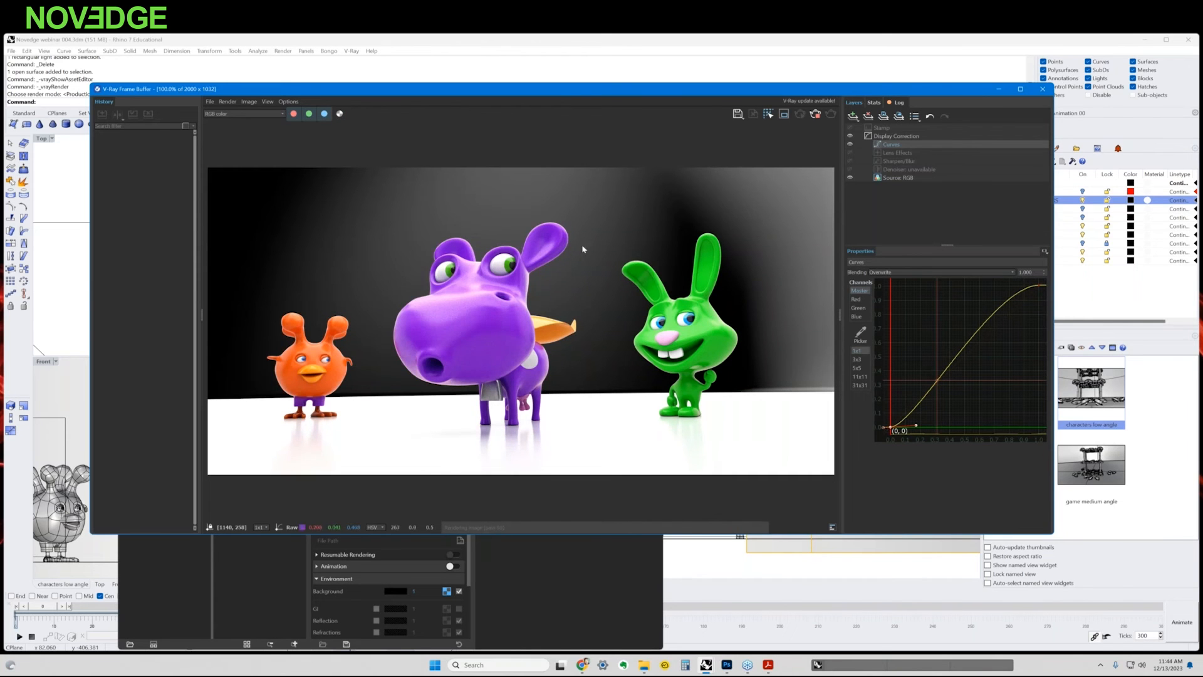
left_click(1039, 285)
left_click_drag(993, 286, 1001, 287)
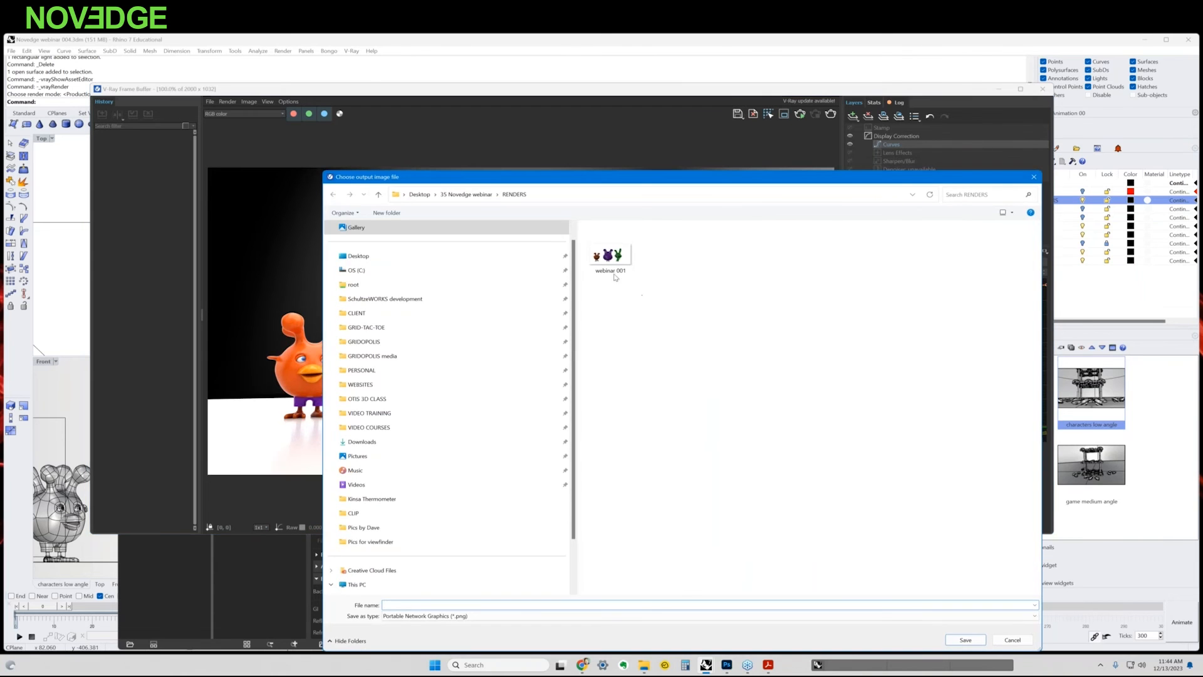
Save the rendered image as the PNG file webinar 002 in the RENDERS folder
left_click(609, 254)
left_click(419, 604)
left_click_drag(411, 604, 418, 604)
type("2")
left_click(978, 643)
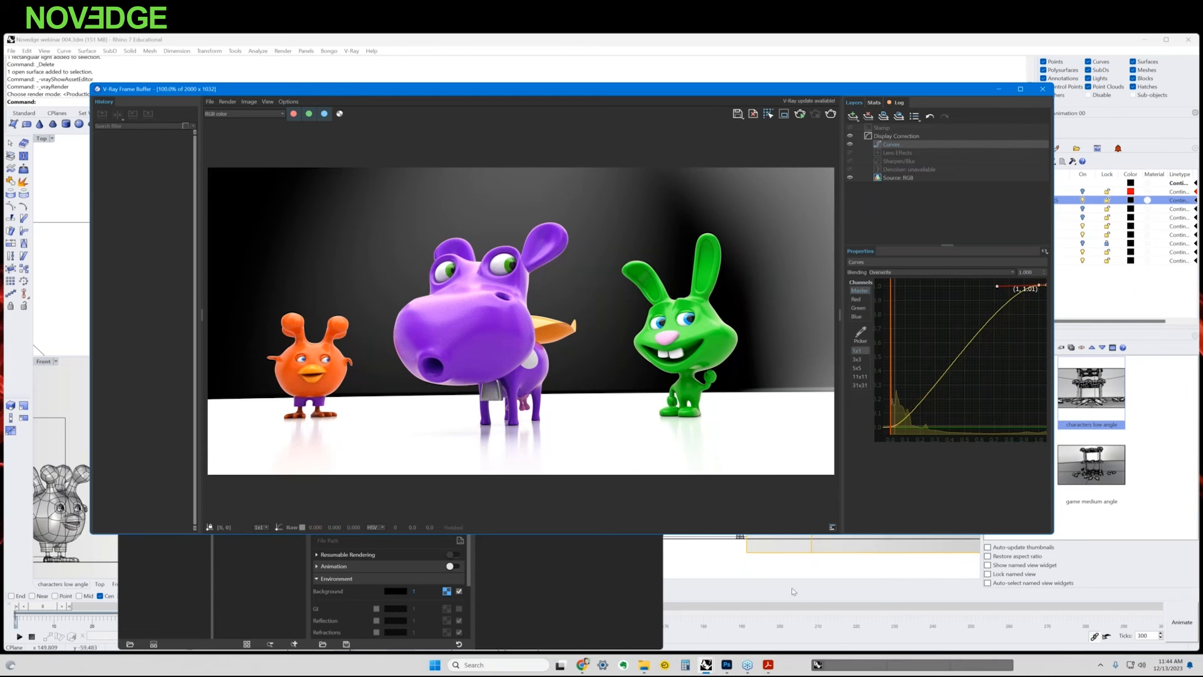
Switch to Photoshop and open webinar 002.png from the RENDERS folder
left_click(727, 665)
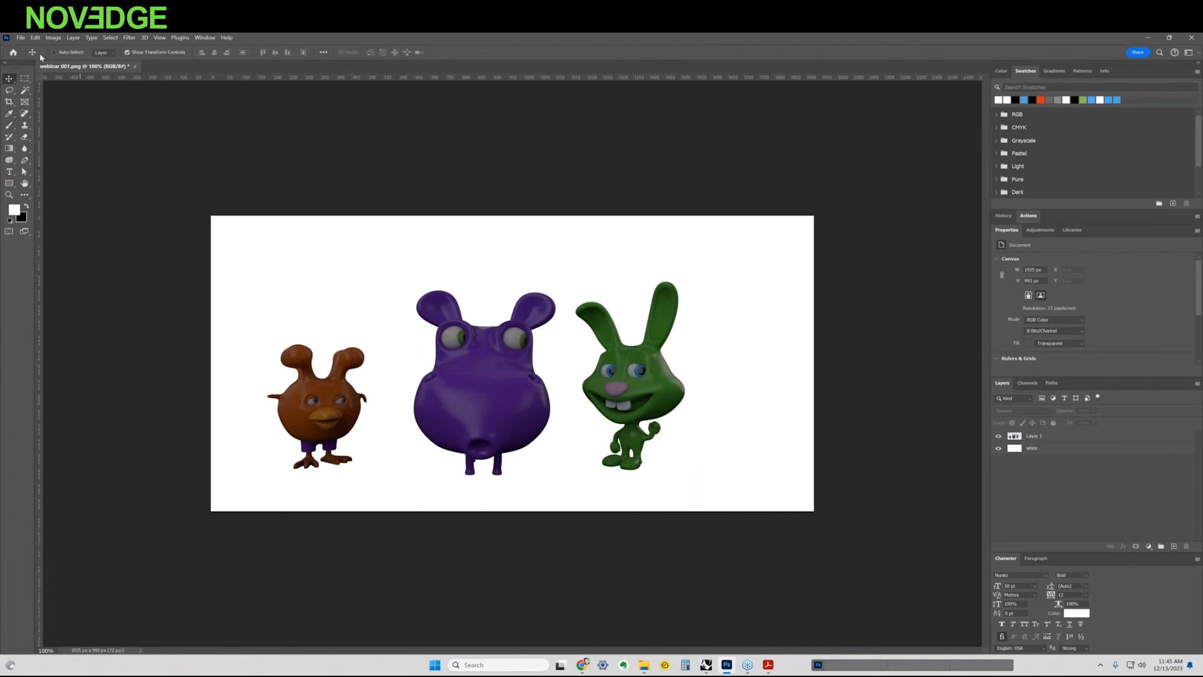
left_click(20, 37)
left_click(395, 217)
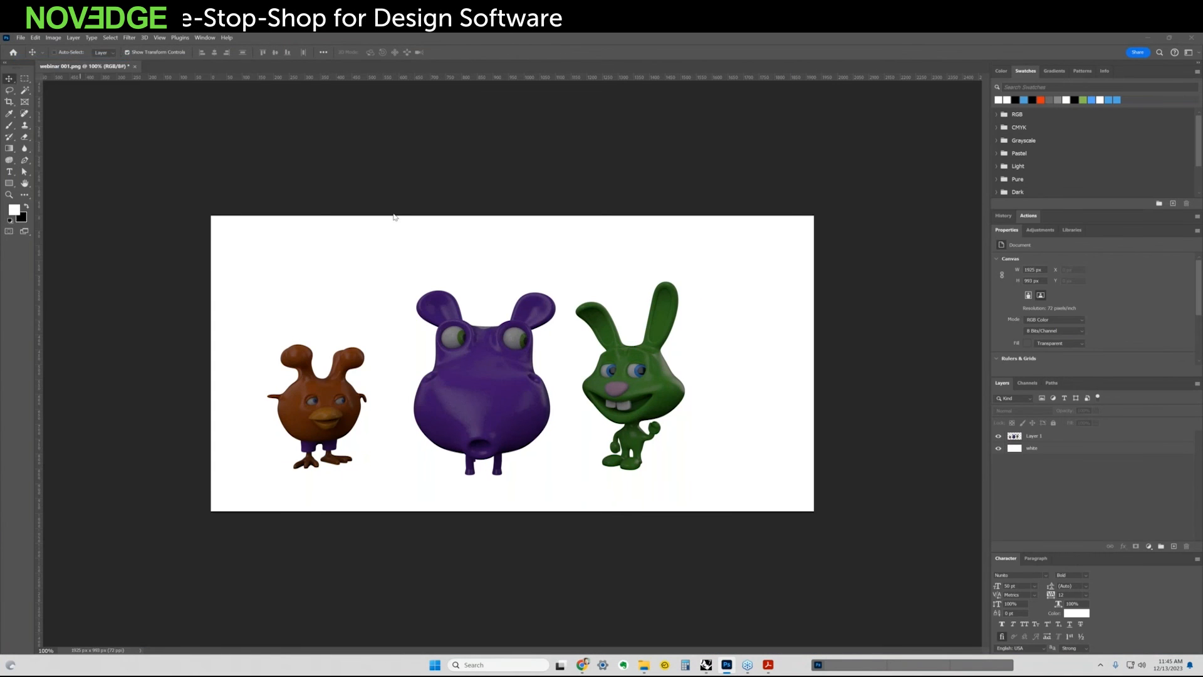
left_click(238, 122)
left_click(763, 524)
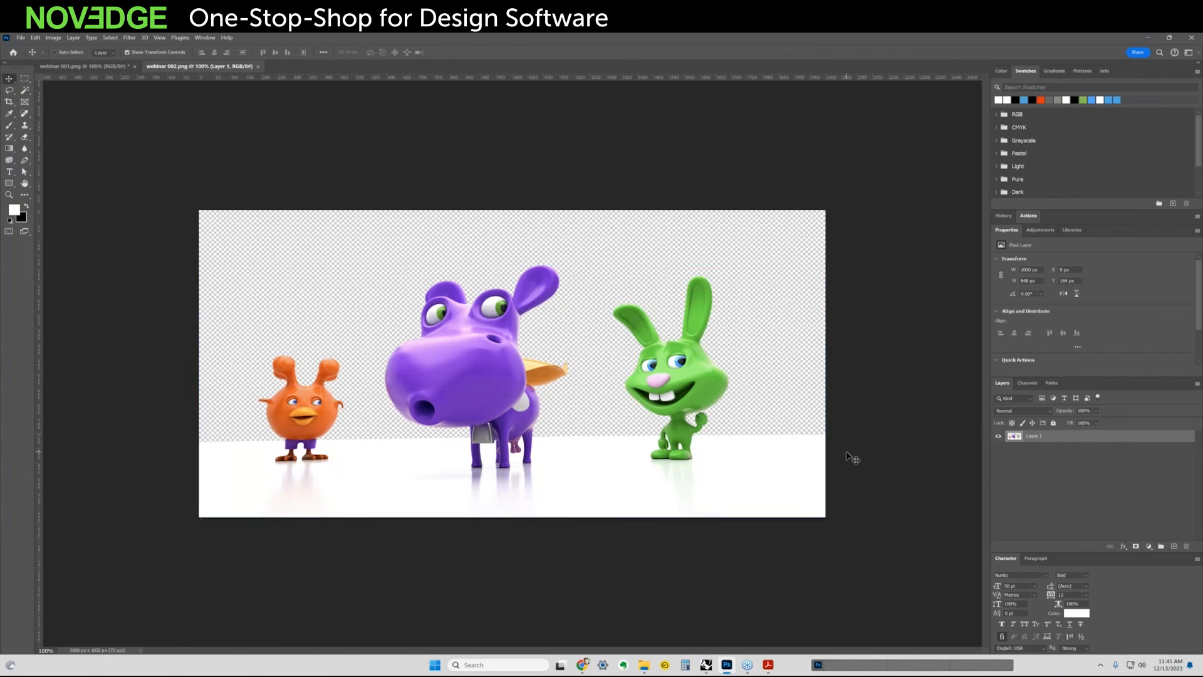
Add a new layer named background and place it beneath Layer 1
left_click(1055, 479)
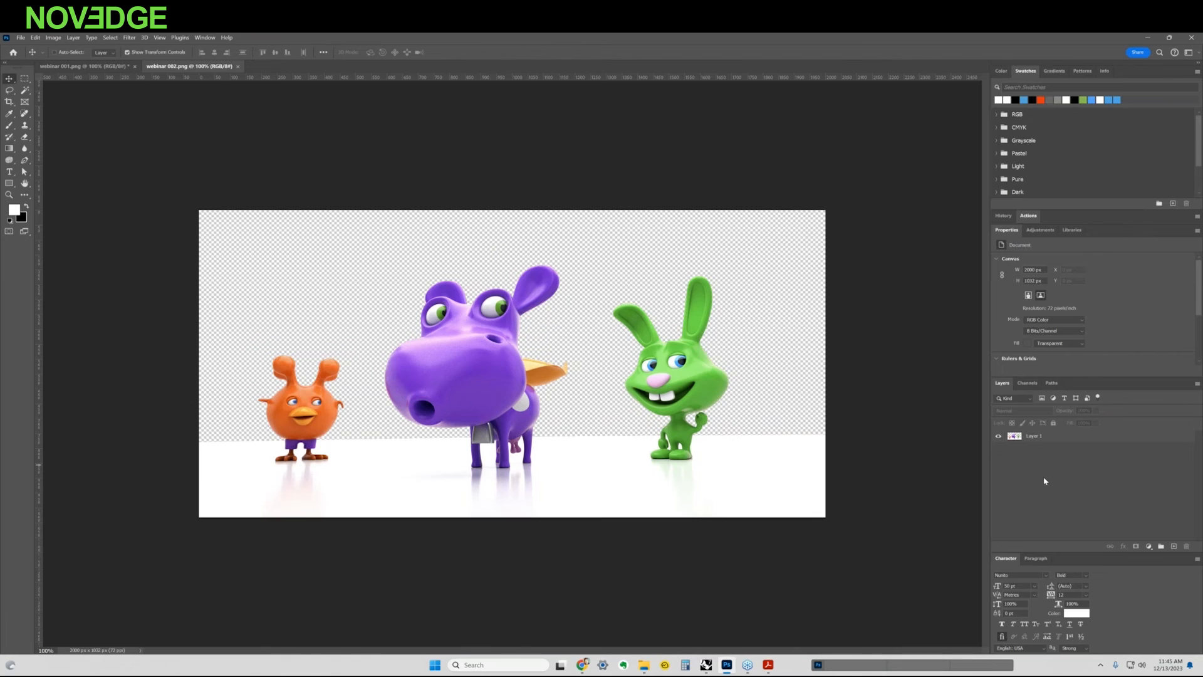
key("ctrl+shift+n")
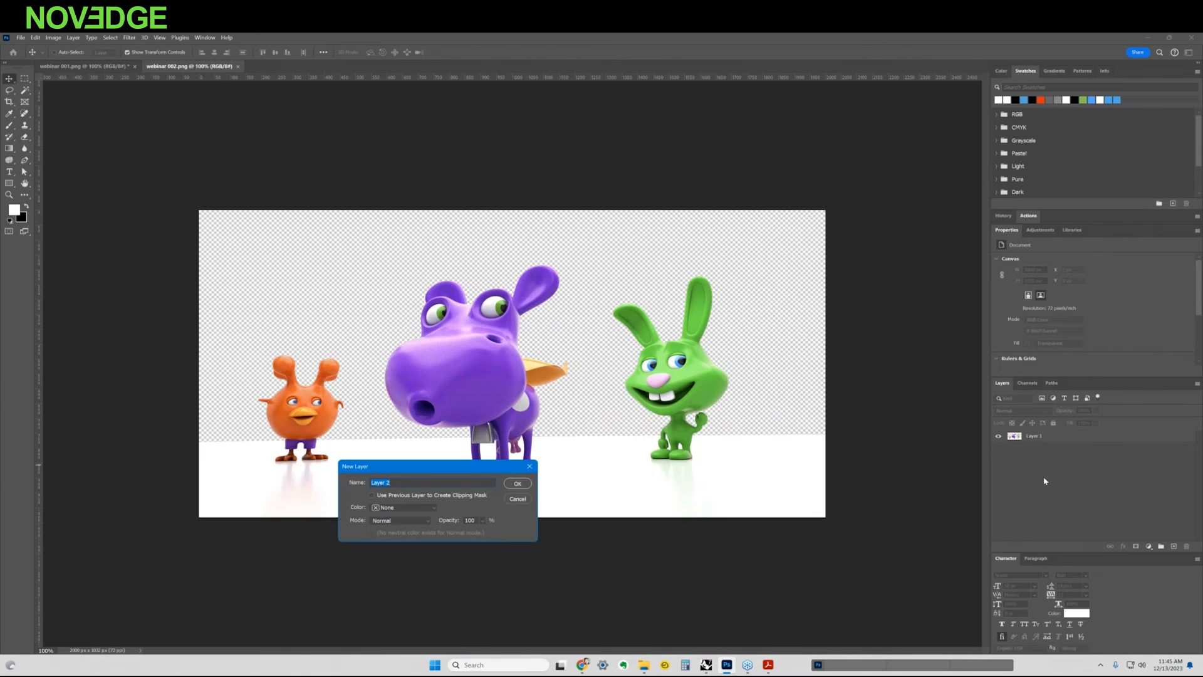
type("background")
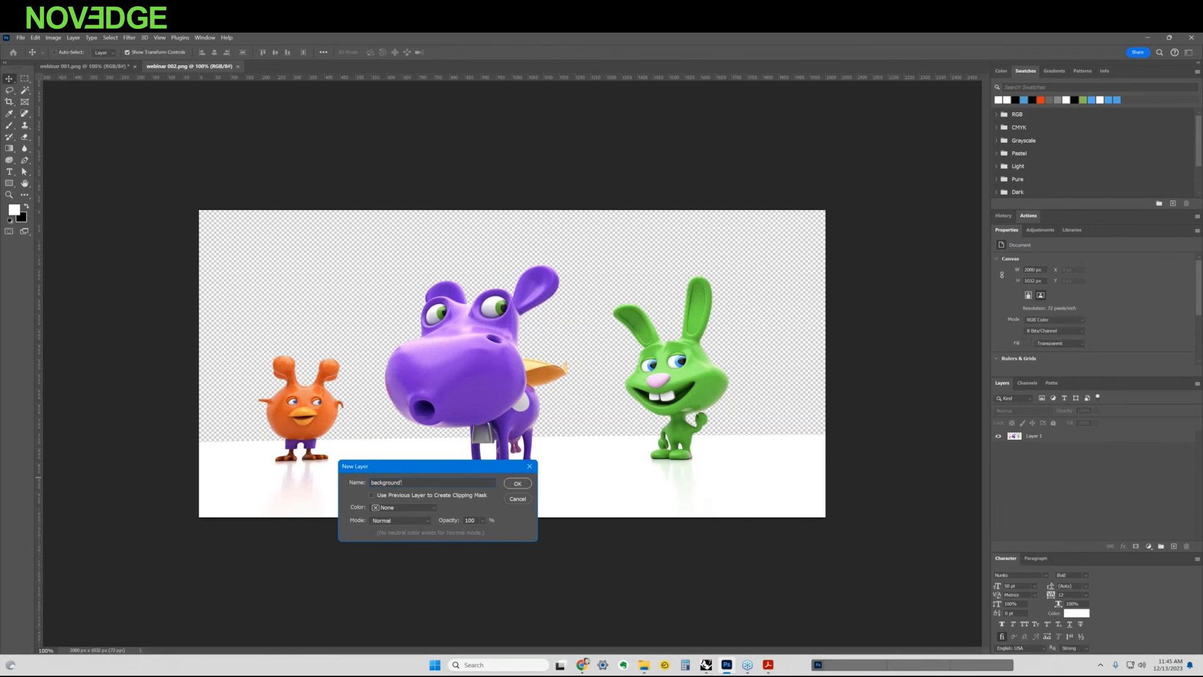
key("Return")
left_click_drag(1050, 442, 1046, 457)
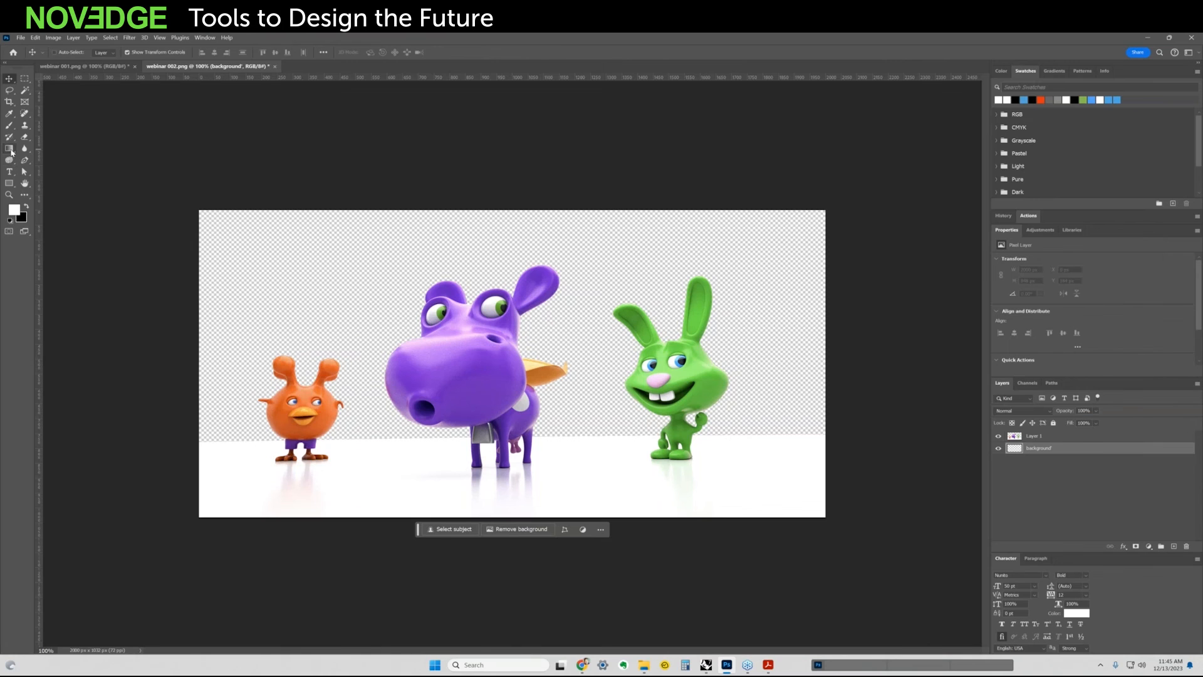
Fill the background layer with a vertical linear gradient, white at the floor line and grey above the canvas's upper edge
key("g")
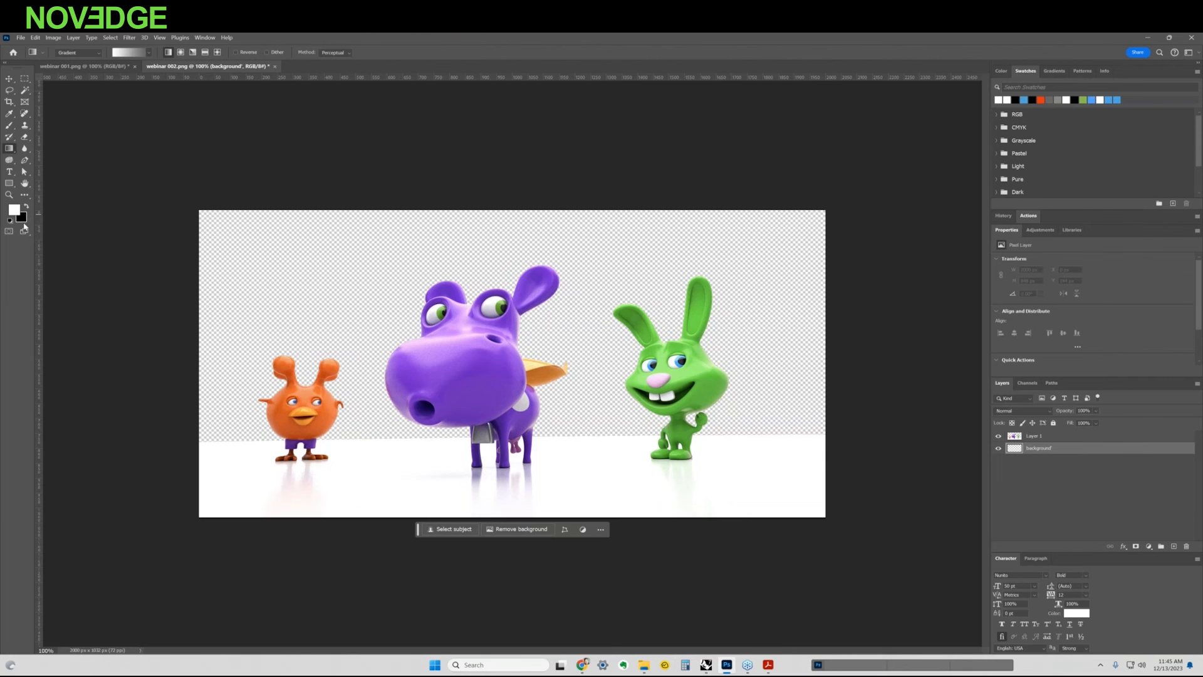
left_click(149, 54)
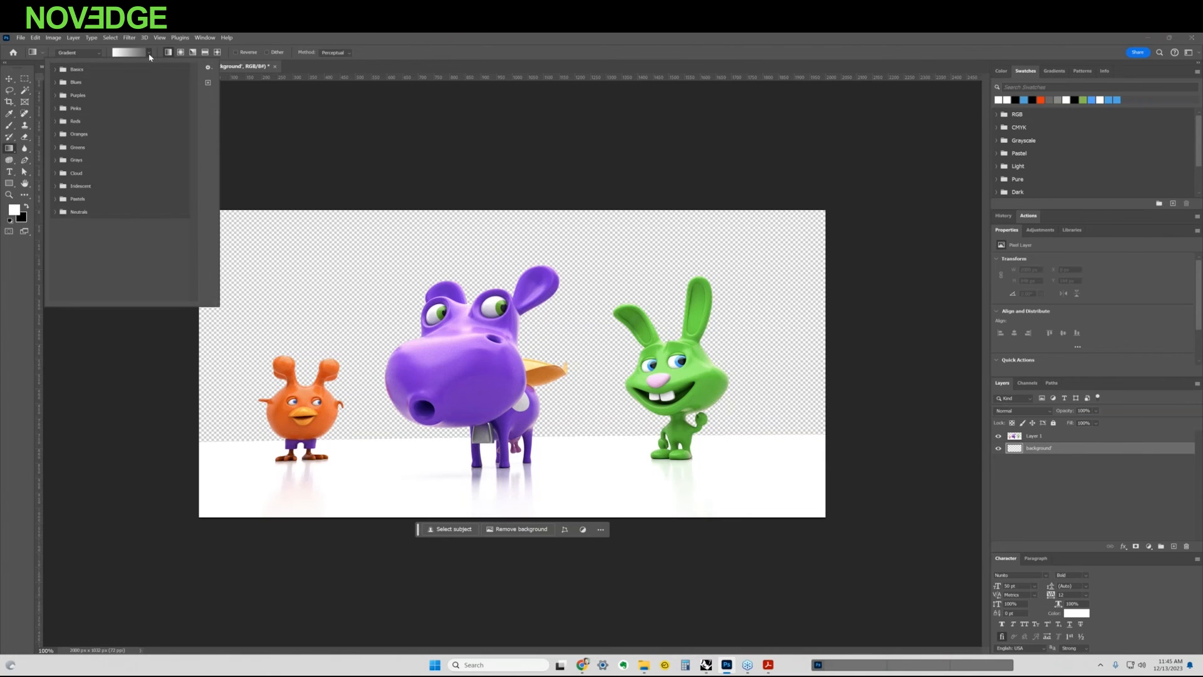
left_click(149, 54)
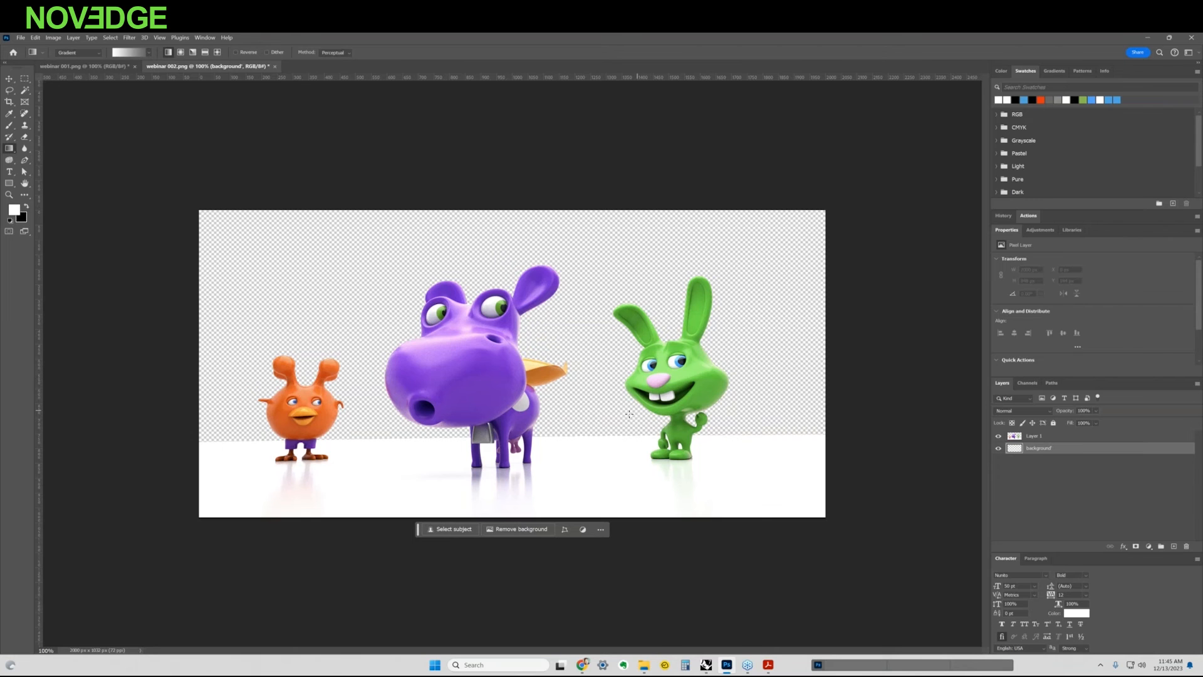
left_click_drag(572, 427, 574, 190)
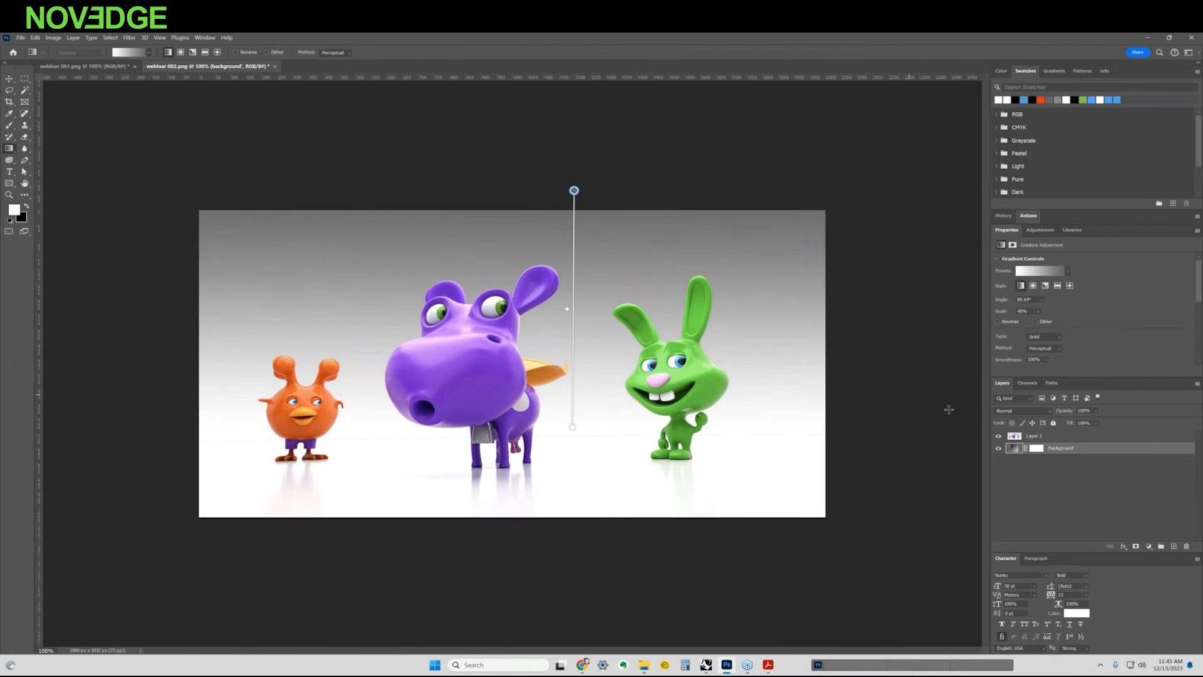
left_click(1091, 493)
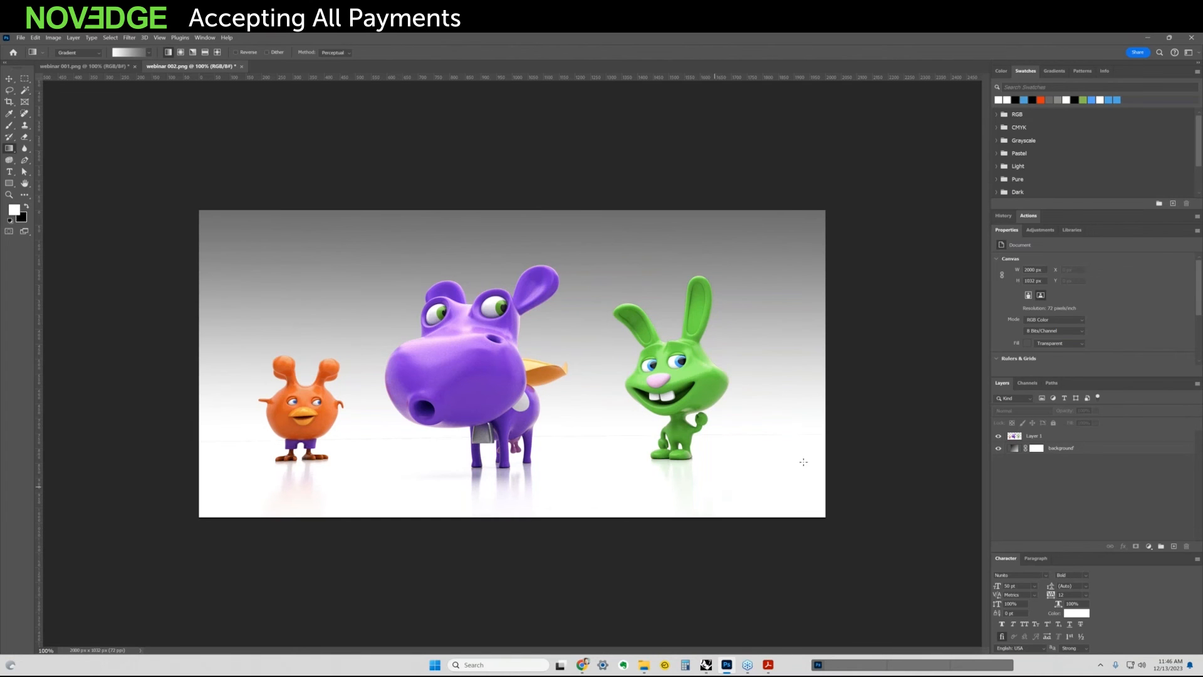
left_click(1041, 437)
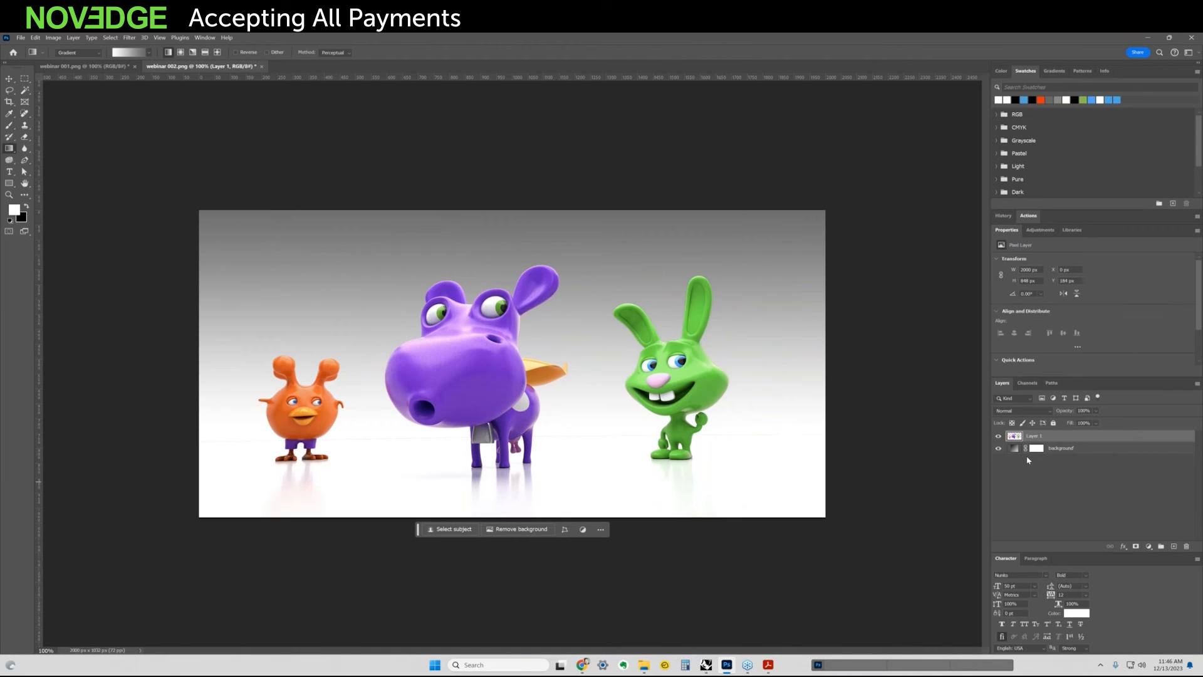
key("i")
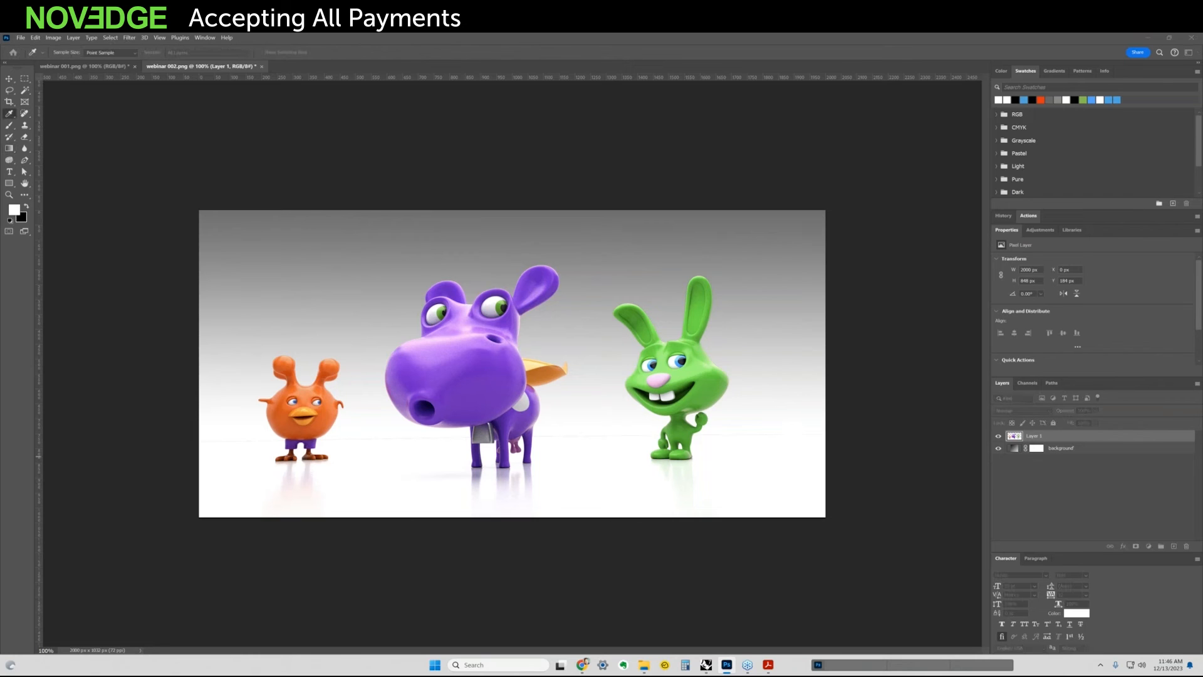
key("ctrl+m")
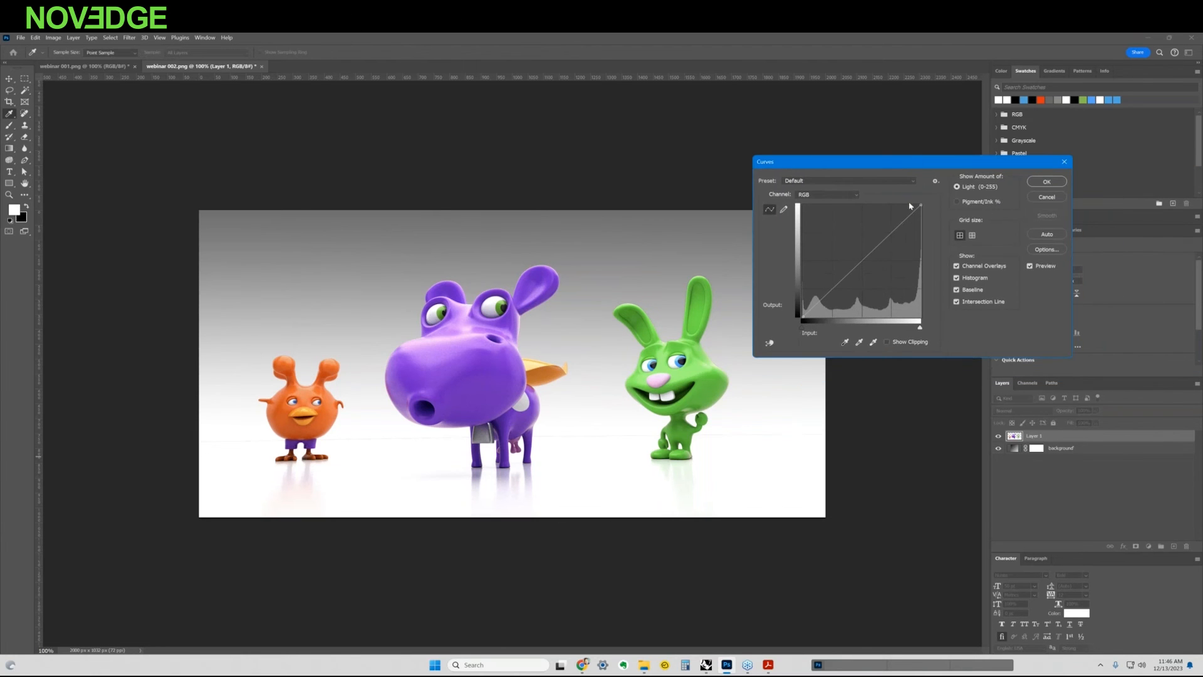
left_click_drag(895, 232, 891, 232)
left_click_drag(833, 291, 834, 295)
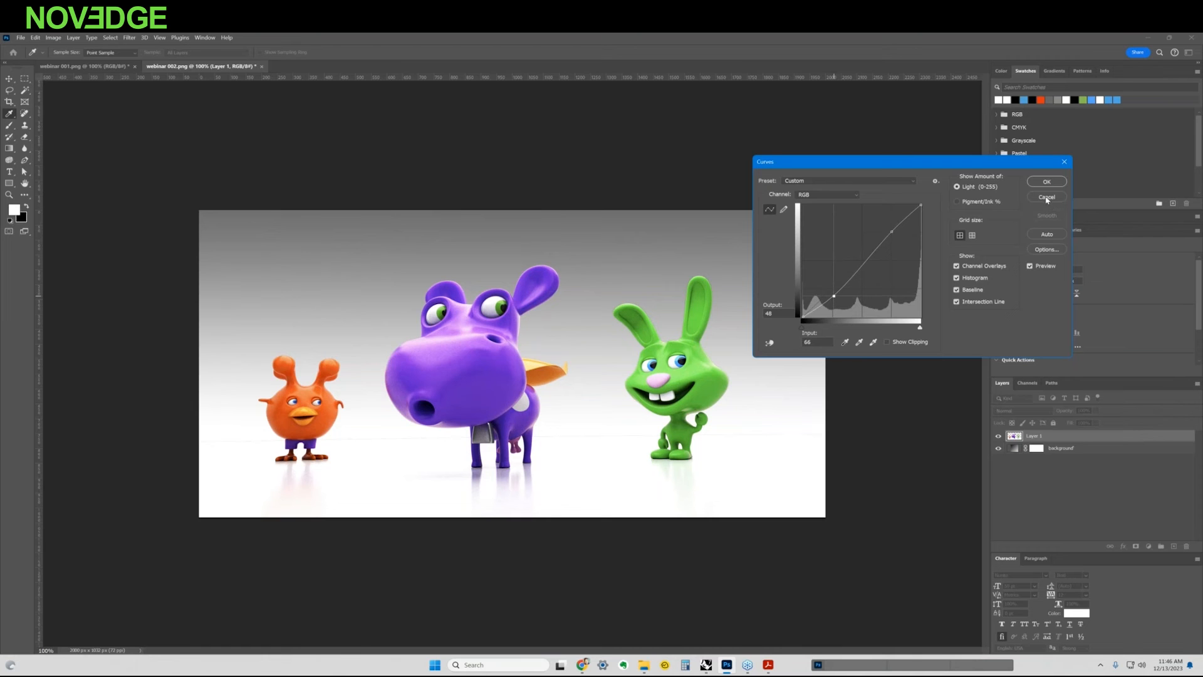
left_click(1047, 198)
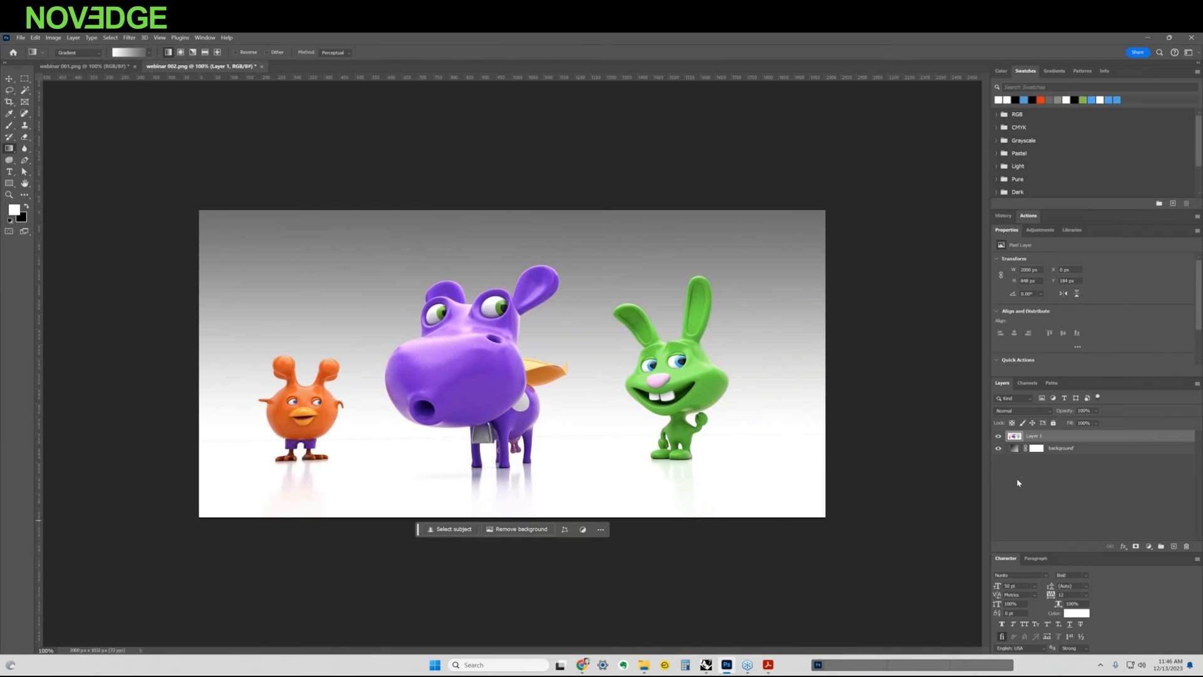
Duplicate Layer 1 as Layer 1 copy and hide the copy as a sharp backup
right_click(1021, 437)
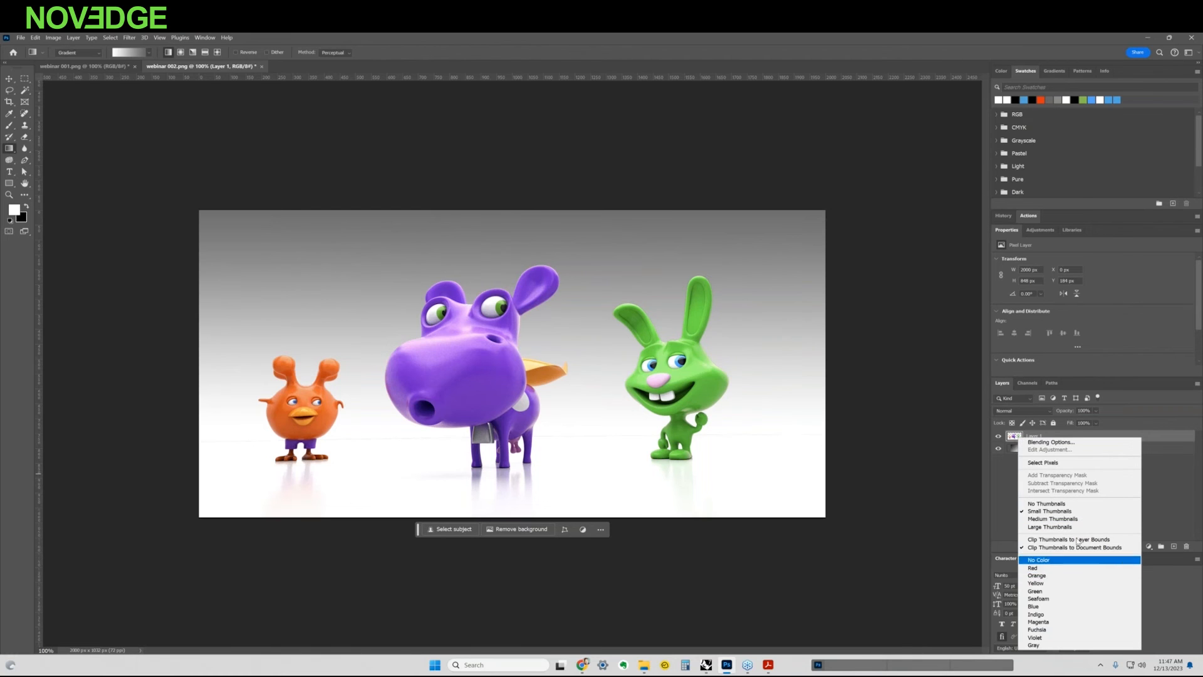
right_click(1107, 436)
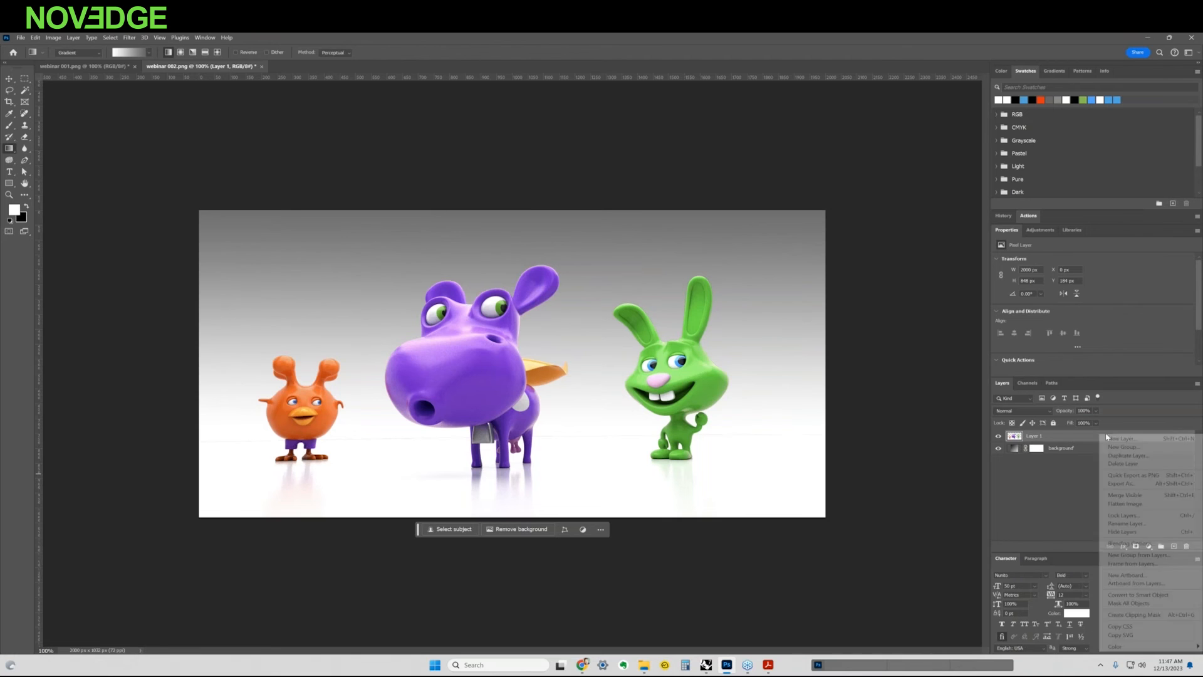
left_click(1138, 456)
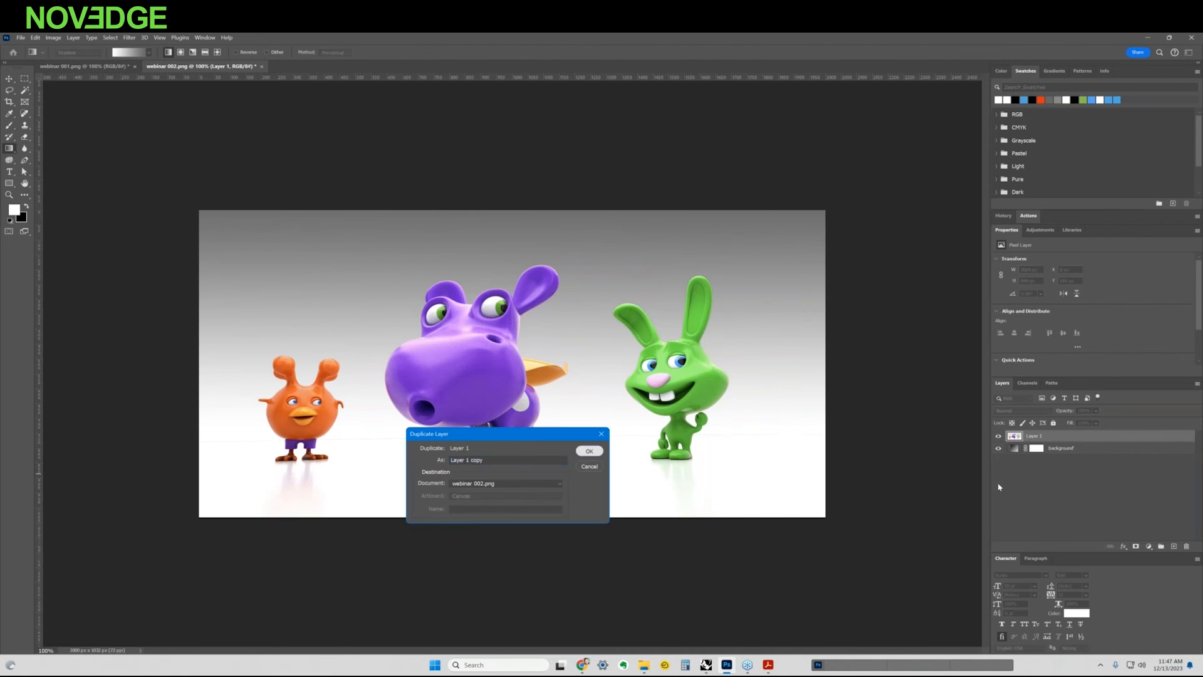
key("Return")
left_click(999, 436)
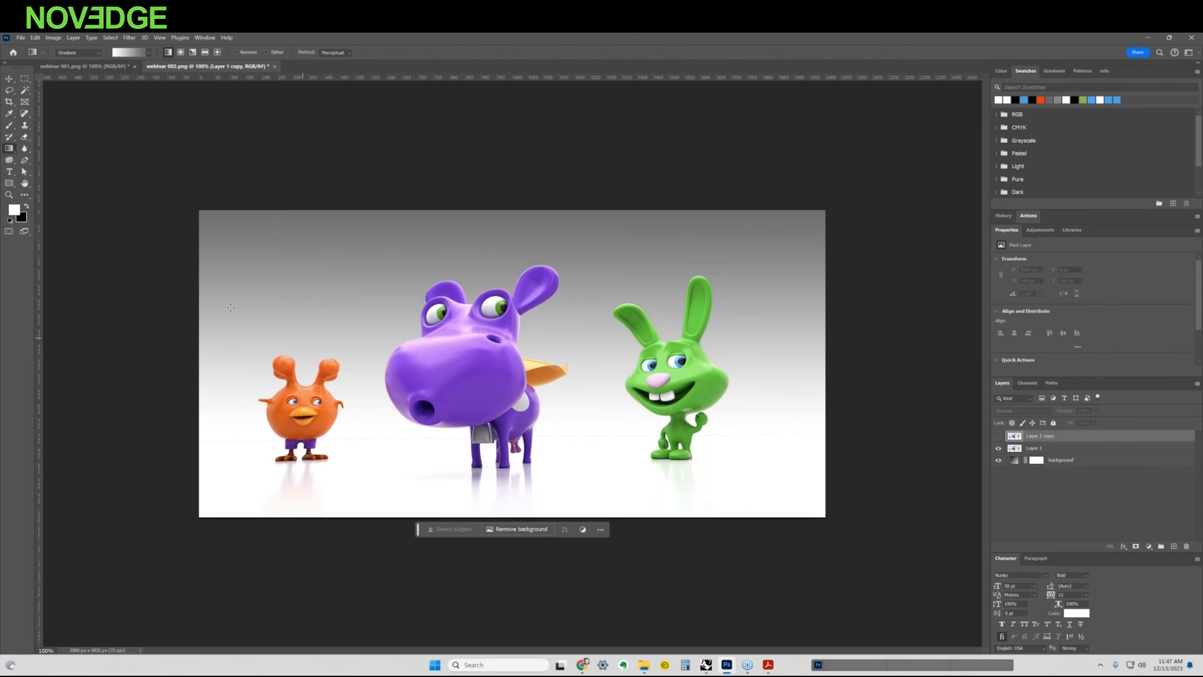
Lasso the green rabbit, apply a Gaussian Blur with a 2.0 pixel radius to it on Layer 1, and deselect
left_click(11, 89)
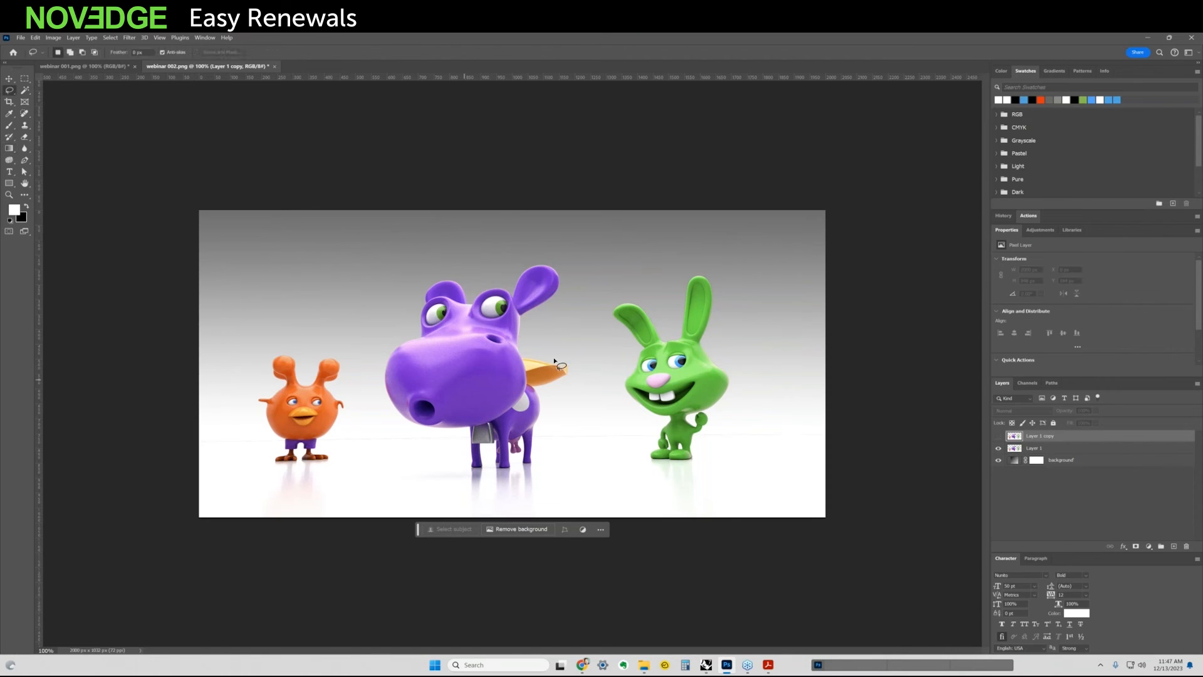
mouse_move(632, 269)
left_mouse_down()
mouse_move(601, 369)
mouse_move(621, 467)
mouse_move(692, 491)
mouse_move(763, 441)
mouse_move(749, 326)
mouse_move(695, 263)
mouse_move(629, 269)
left_mouse_up()
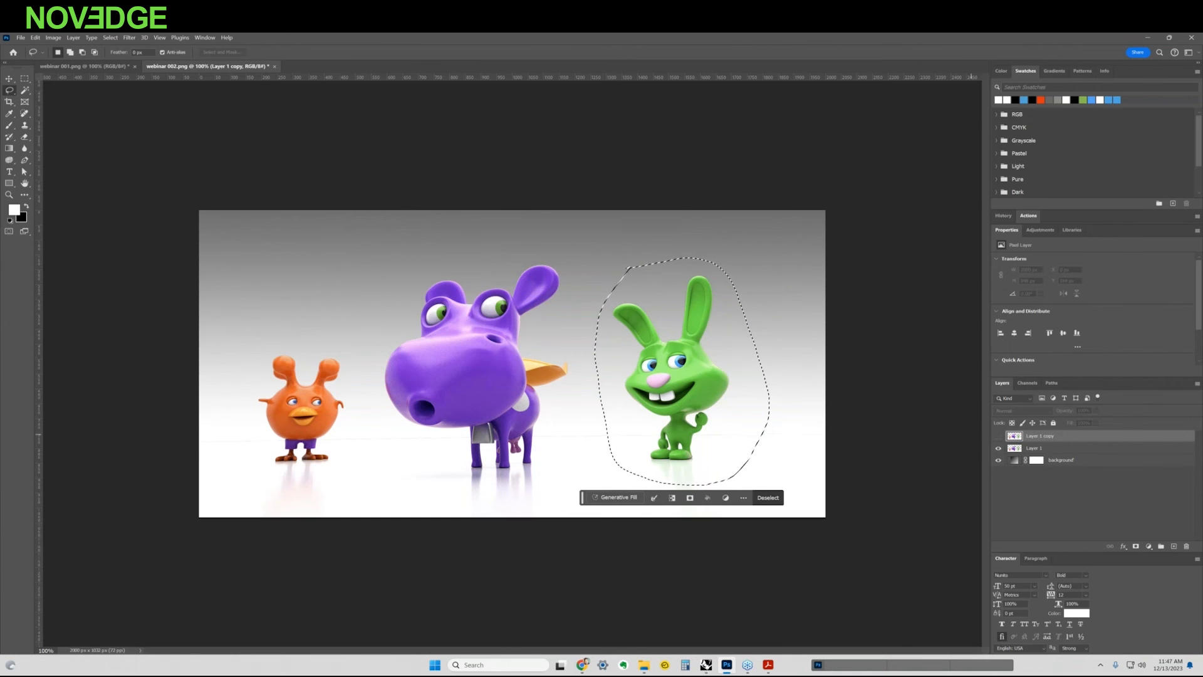
left_click(1040, 448)
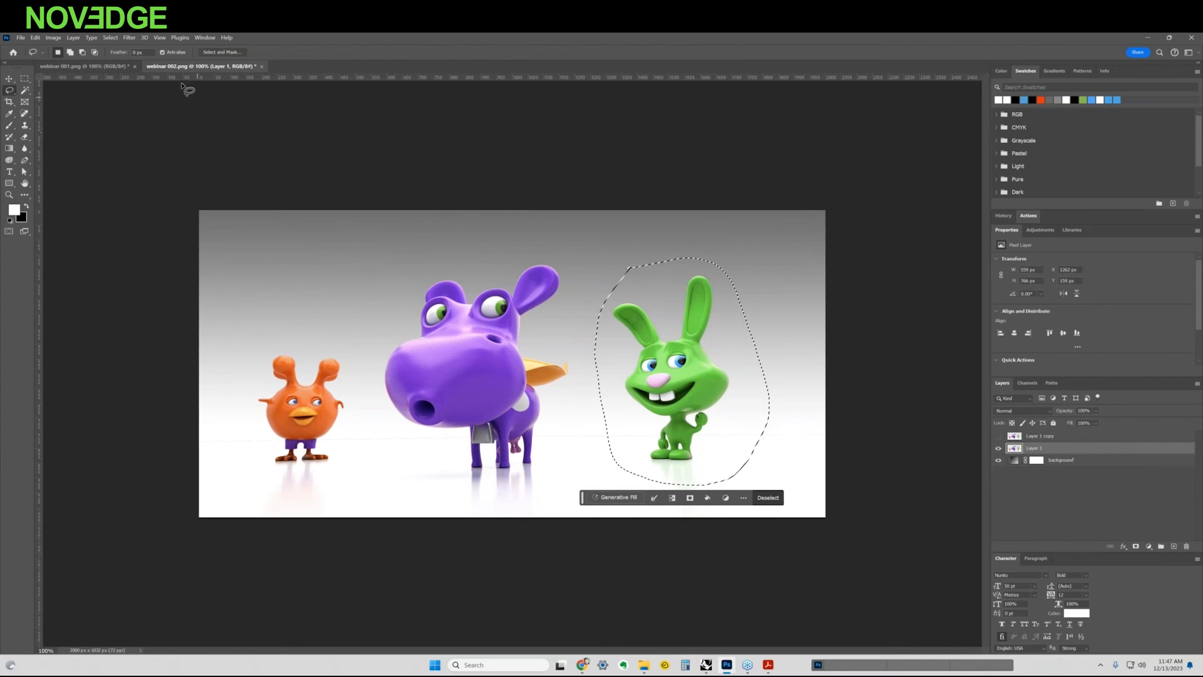
left_click(132, 38)
mouse_move(220, 145)
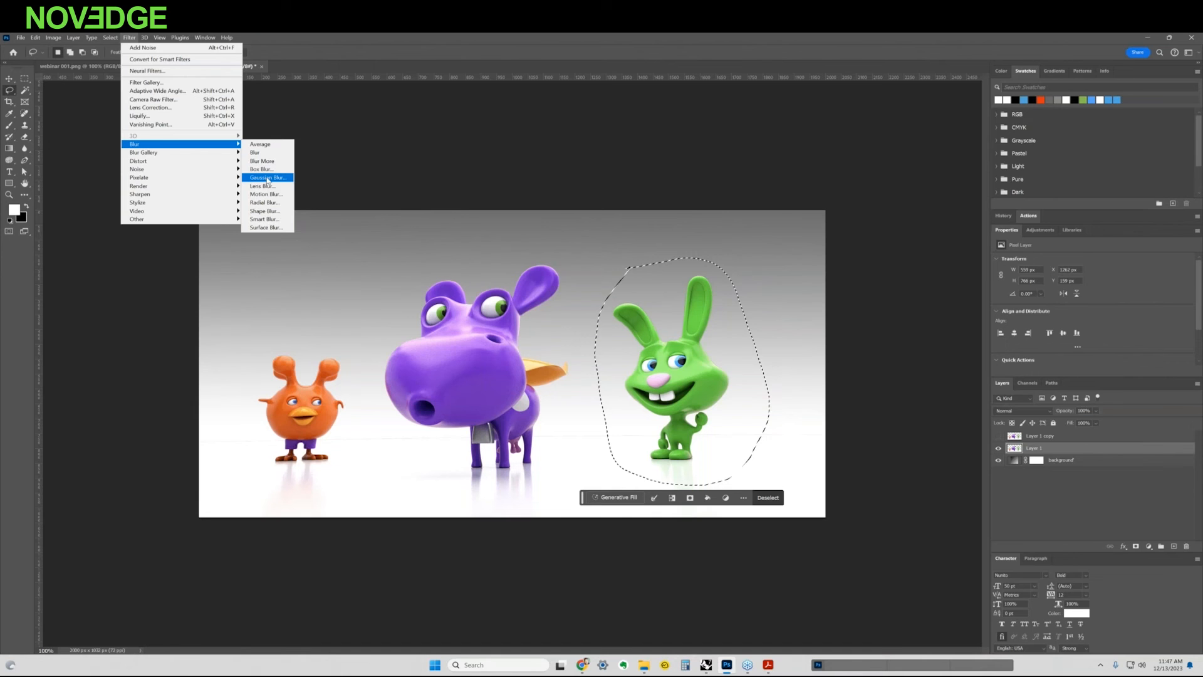
left_click(267, 178)
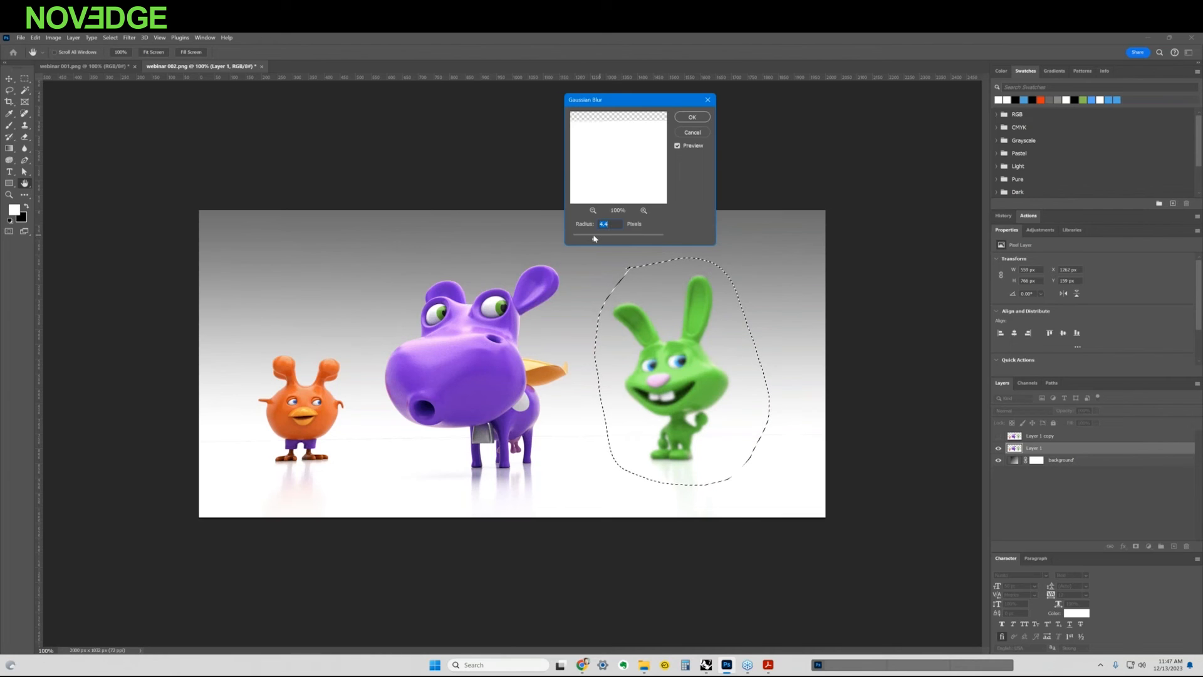
left_click_drag(598, 239, 583, 240)
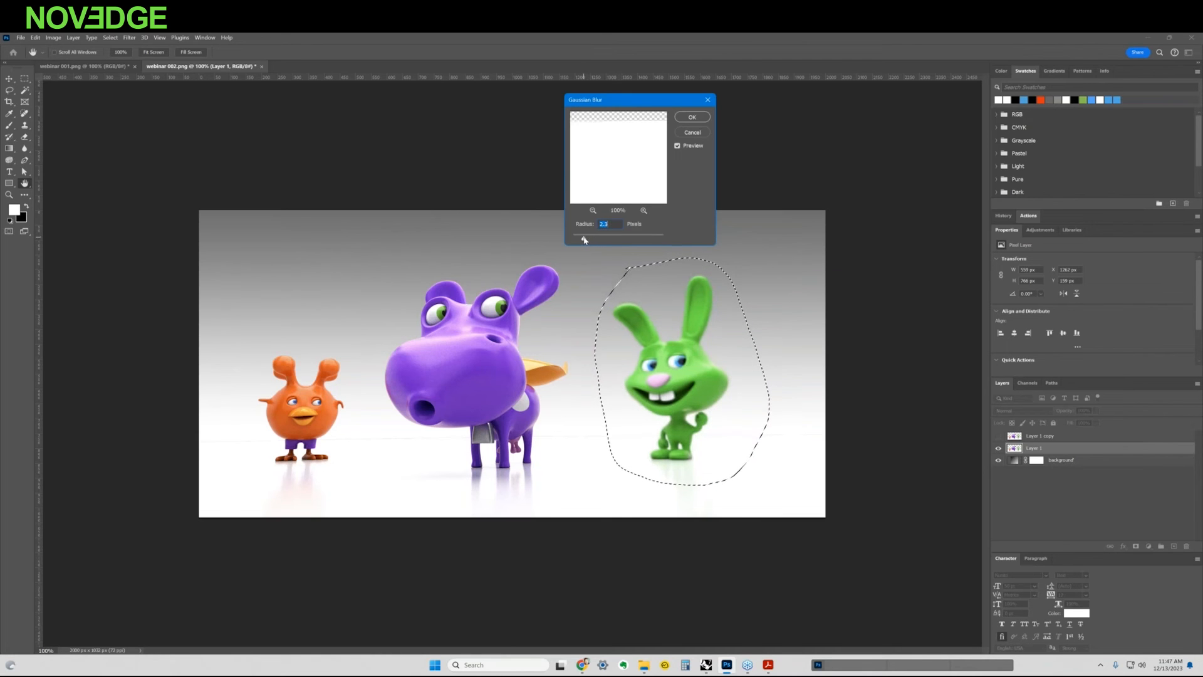
double_click(603, 224)
type("2.0")
key("Return")
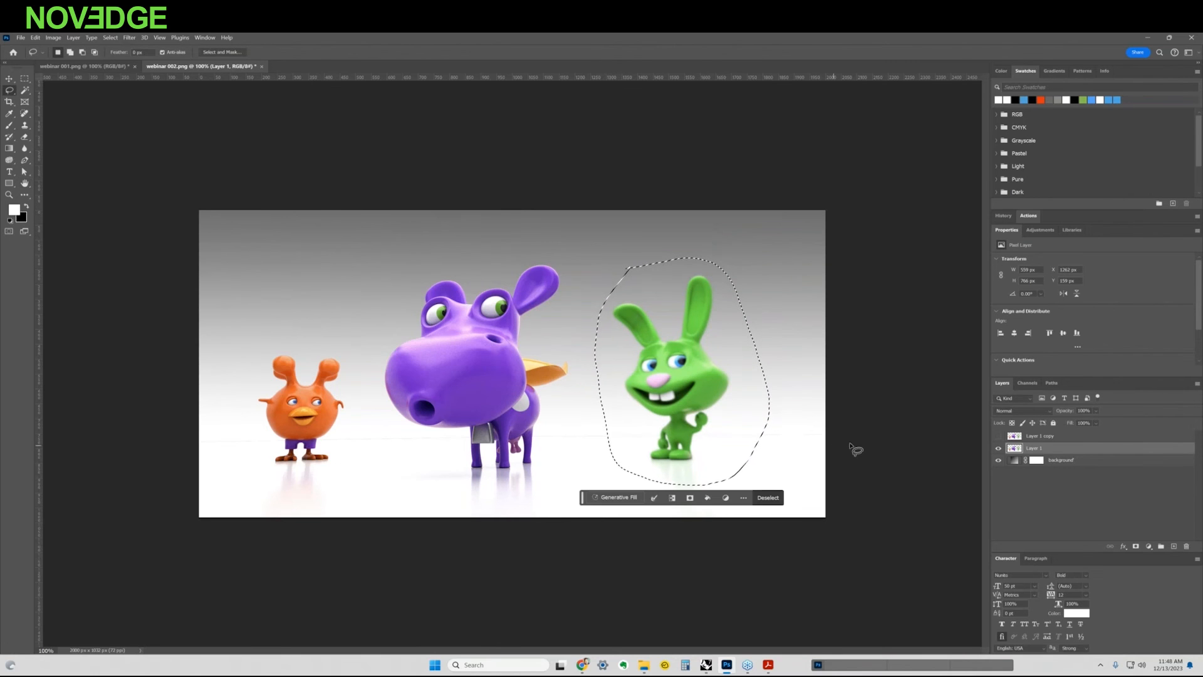
left_click(769, 498)
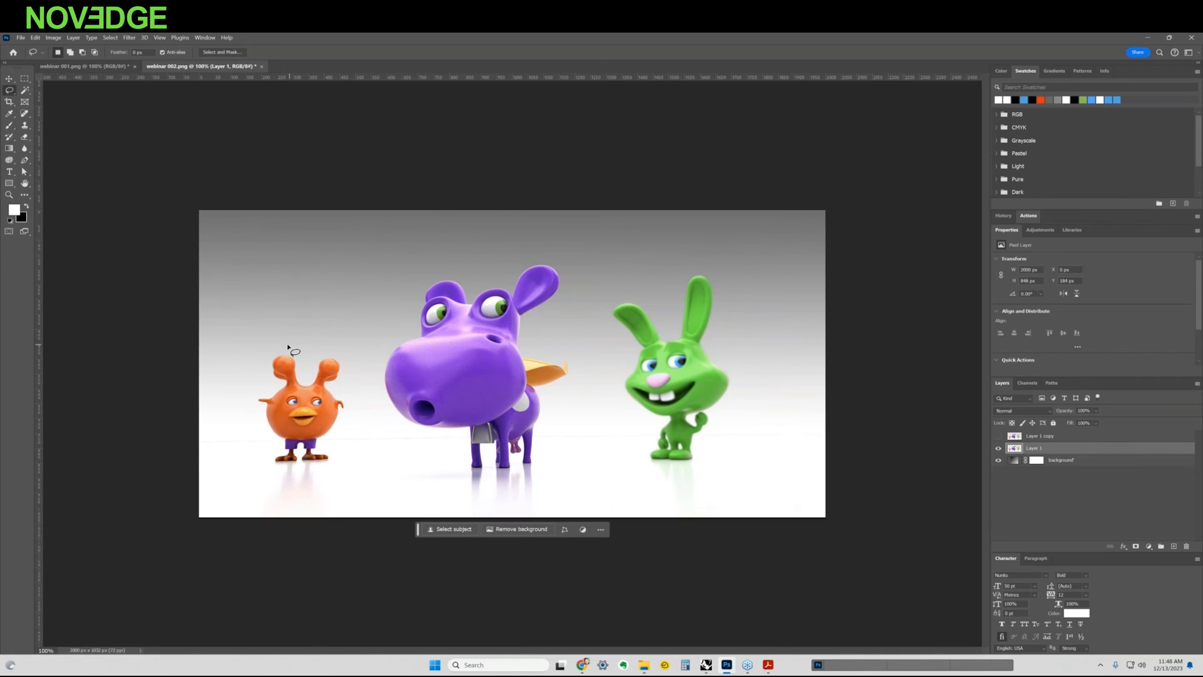
Lasso the orange character on Layer 1, reapply the last Gaussian Blur, deselect, and compare the result with the sharp Layer 1 copy
mouse_move(291, 332)
left_mouse_down()
mouse_move(317, 502)
mouse_move(376, 441)
mouse_move(345, 352)
mouse_move(286, 328)
left_mouse_up()
left_click(130, 37)
left_click(146, 48)
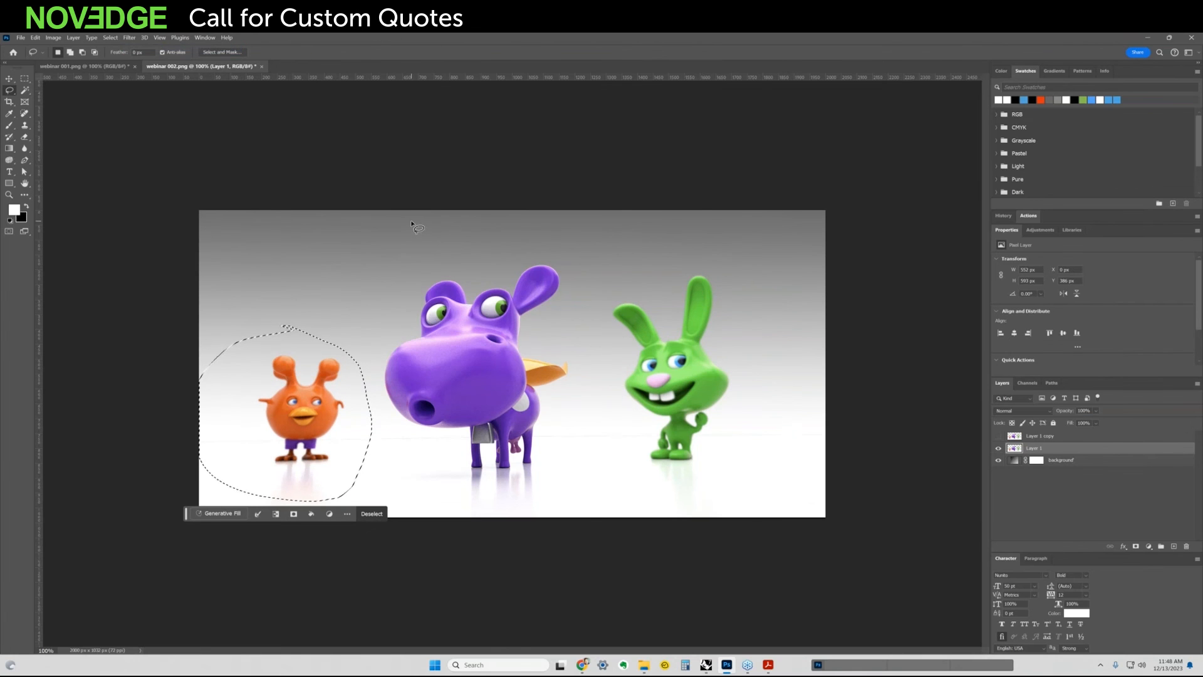
left_click(372, 514)
left_click(999, 438)
left_click(999, 437)
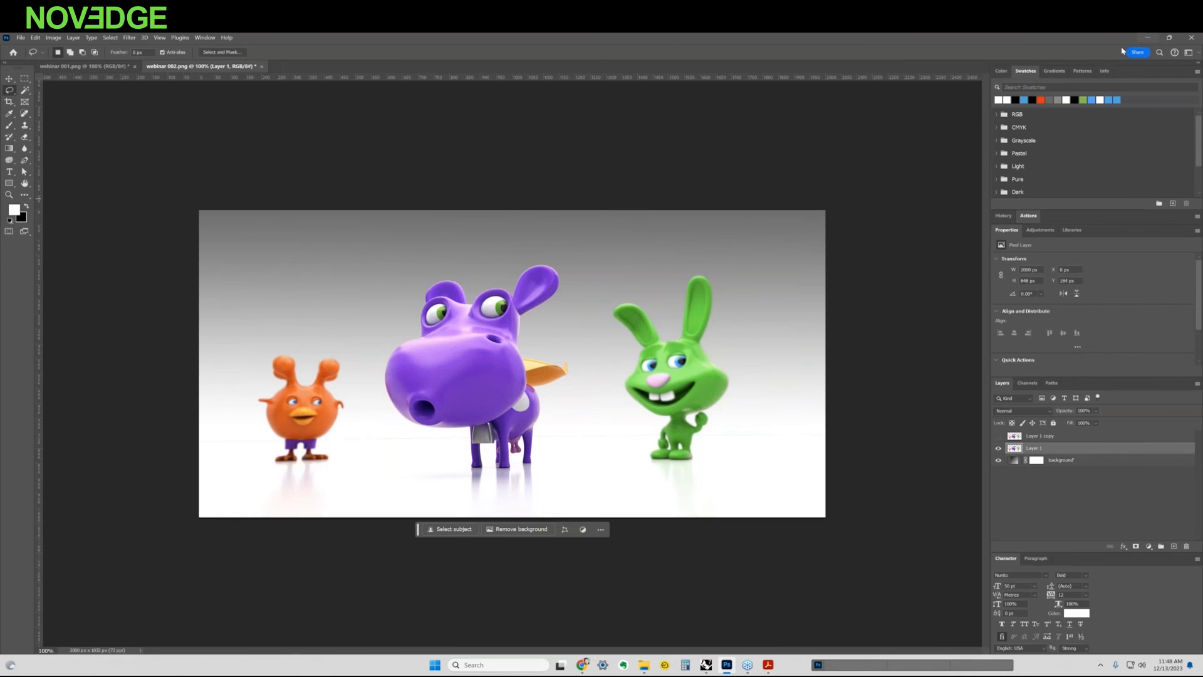
Switch from Photoshop back to Rhino and close the V-Ray Frame Buffer and the V-Ray Asset Editor
left_click(1148, 37)
left_click_drag(897, 88, 843, 123)
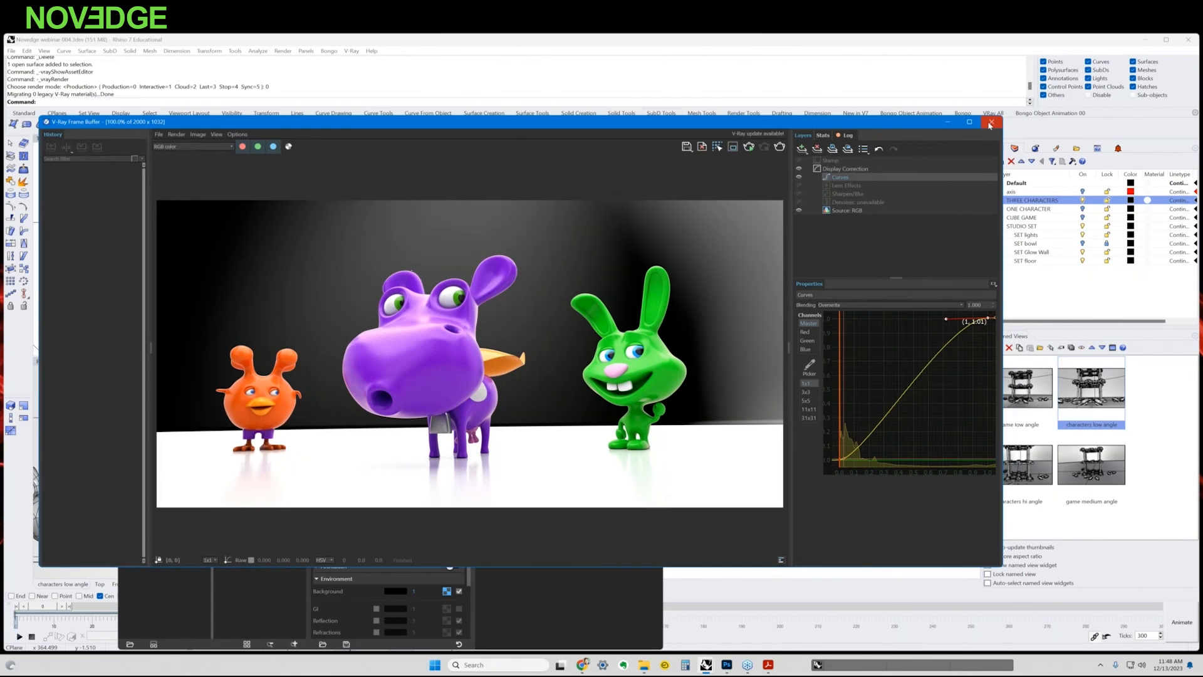
left_click(992, 122)
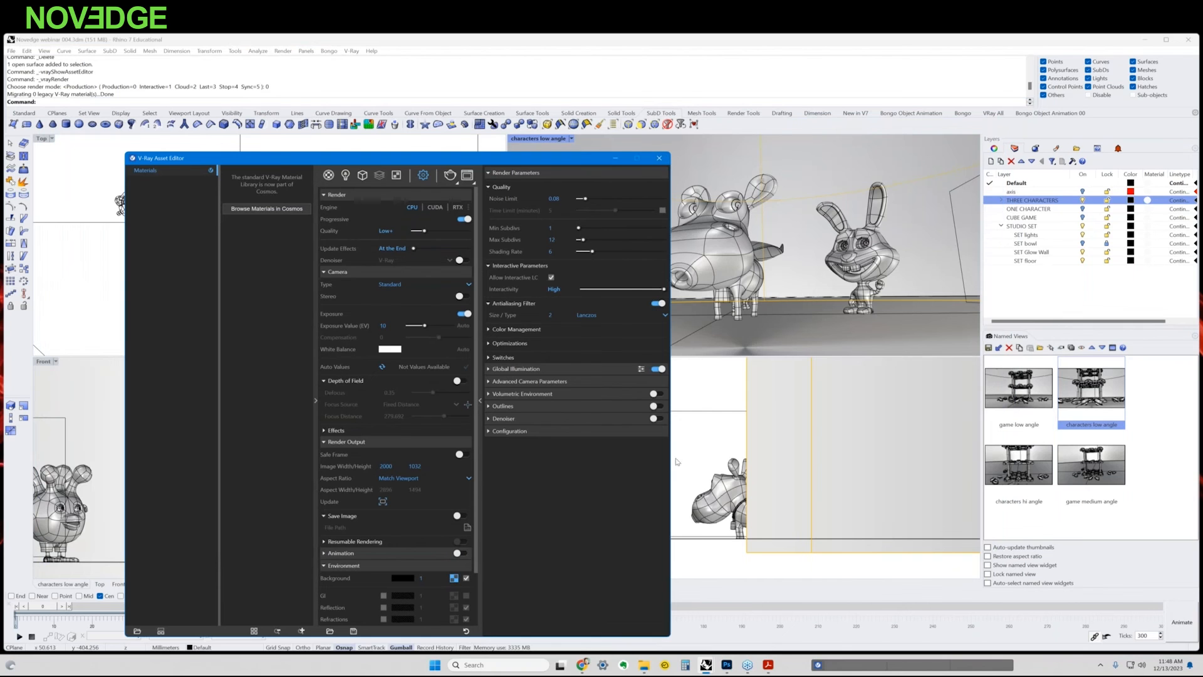
left_click(715, 404)
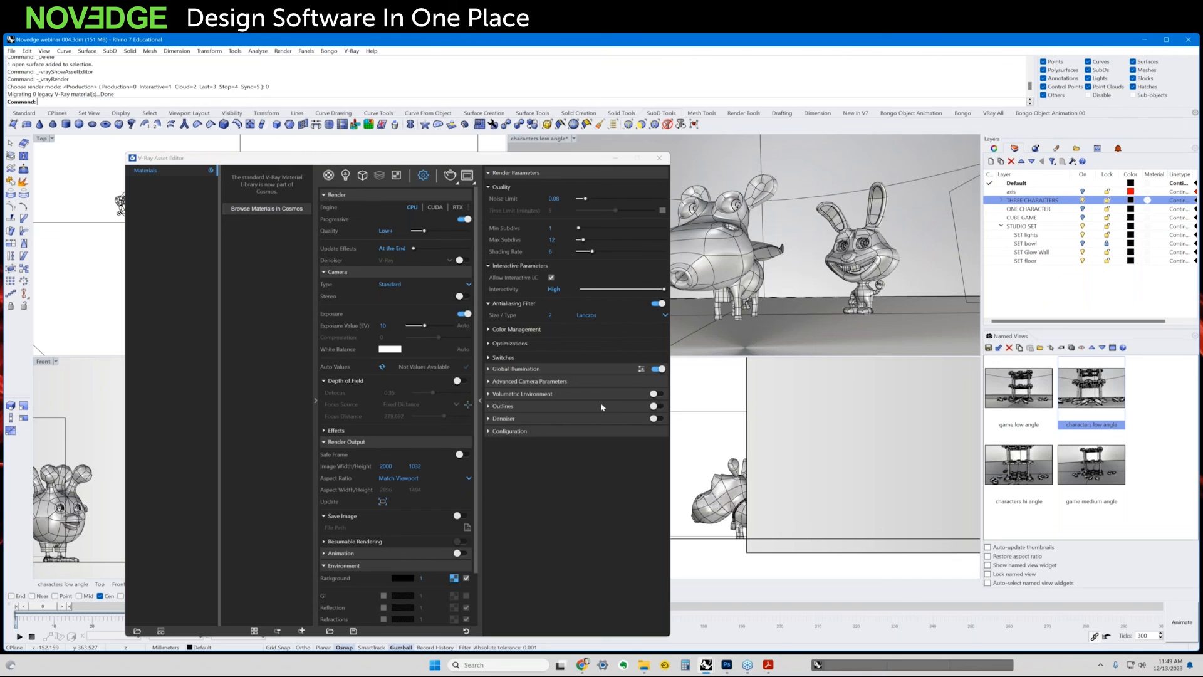
left_click(659, 158)
Create a solid sphere in the Top view, centred in front of the gap between the purple character and the rabbit
right_click_drag(403, 282, 378, 264)
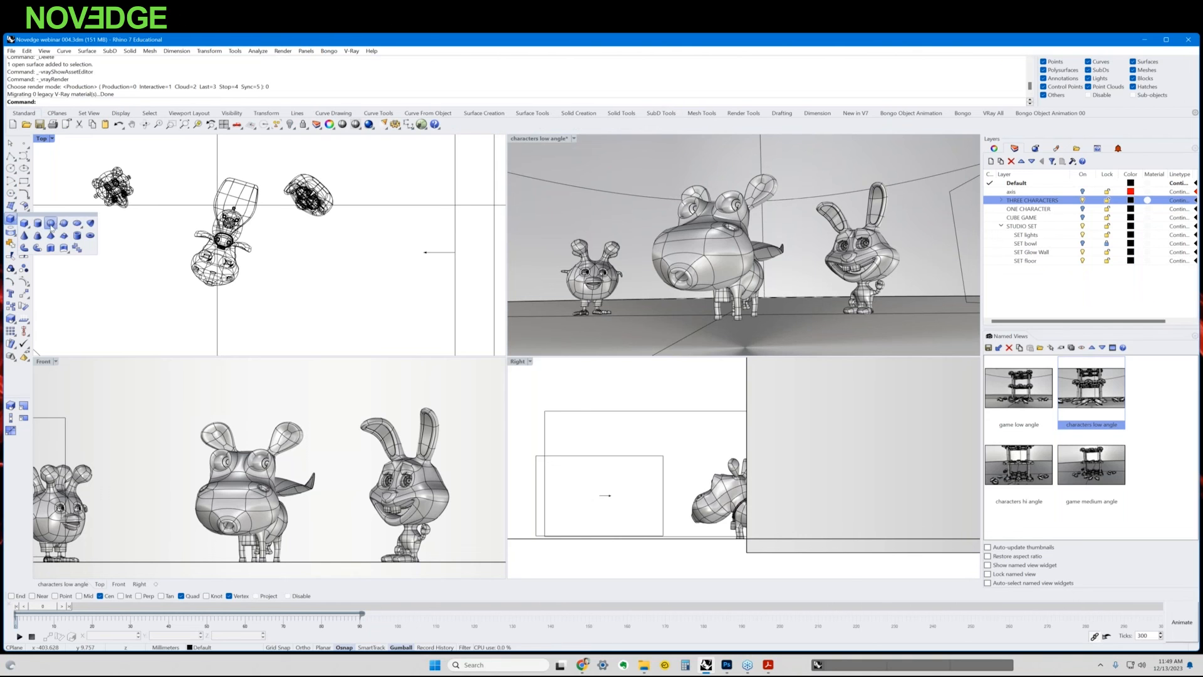
left_click(24, 219)
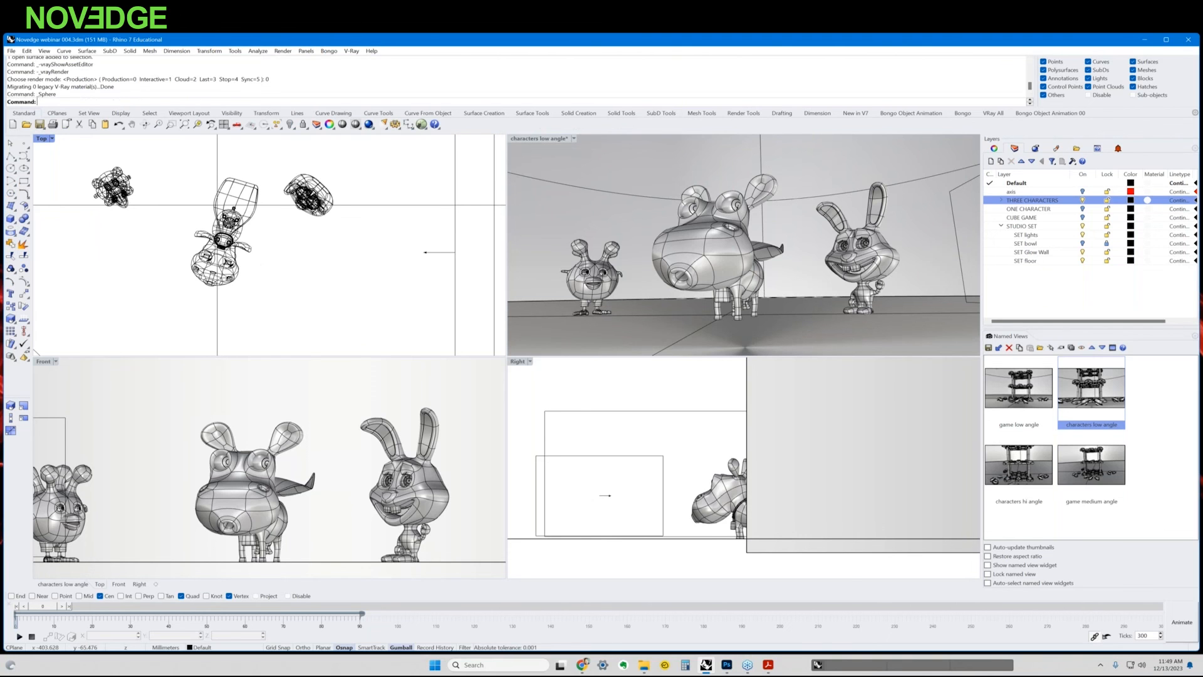
left_click(284, 265)
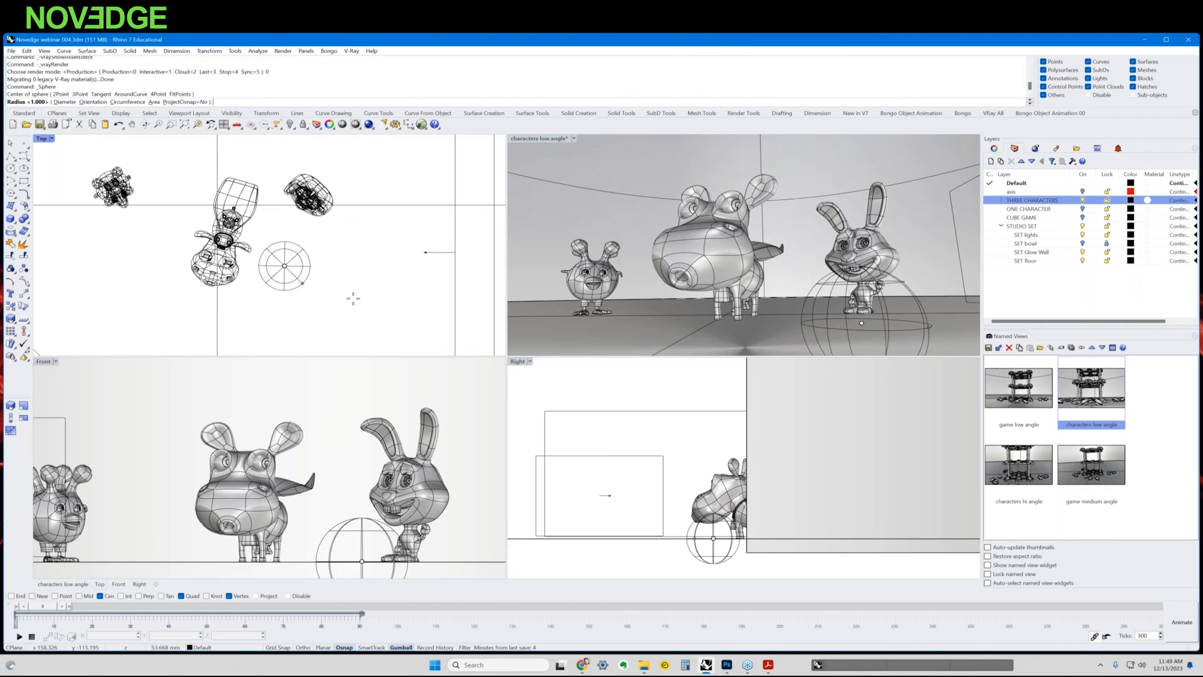
left_click(304, 267)
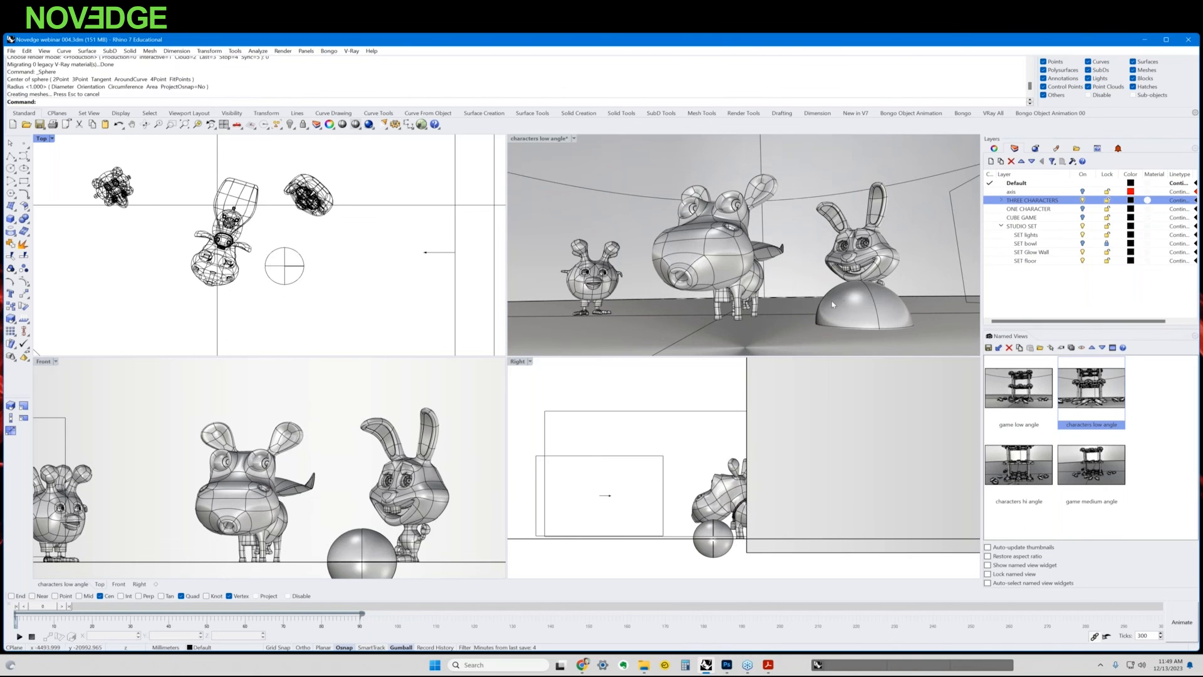
Scale the sphere down slightly and position it on the floor between the purple character and the rabbit, a little forward
left_click(851, 303)
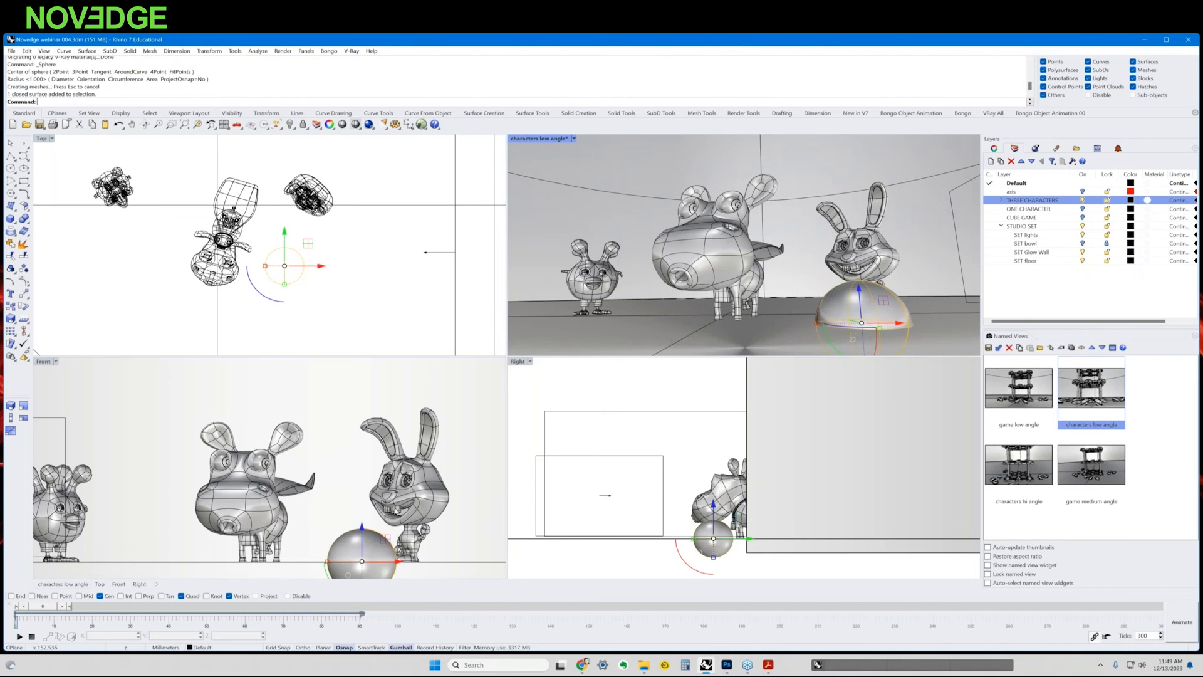
left_click(395, 538)
left_click_drag(385, 539, 356, 512)
scroll(316, 274, "up", 1)
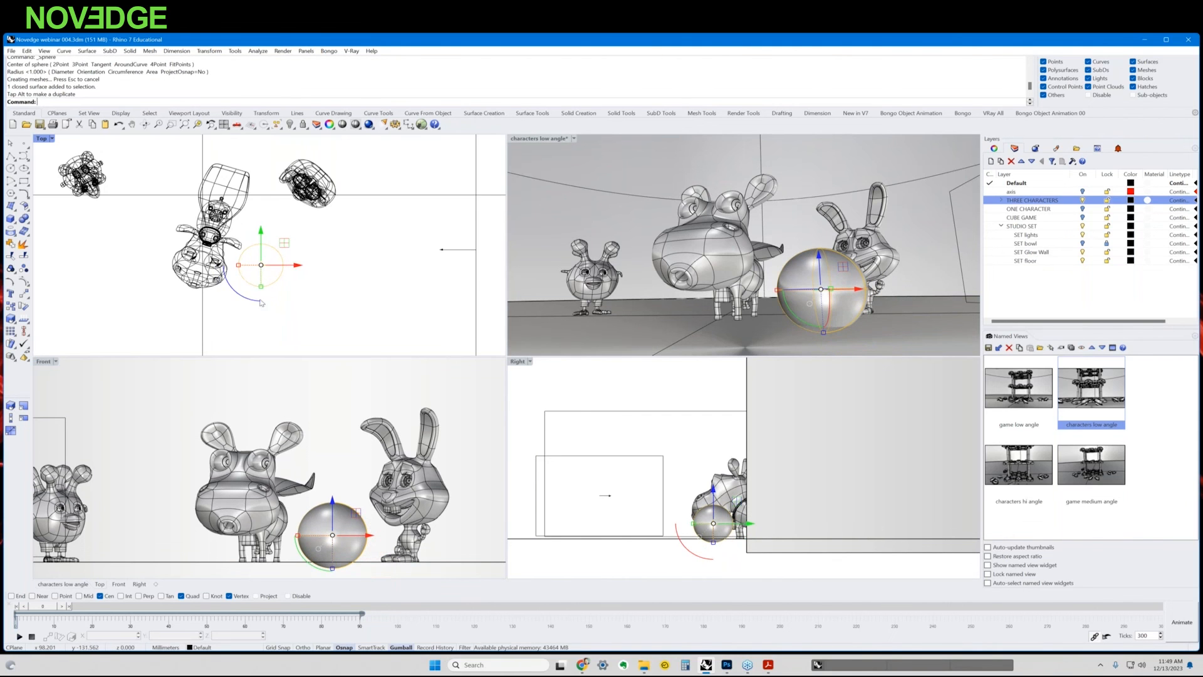
left_click_drag(260, 284, 260, 281)
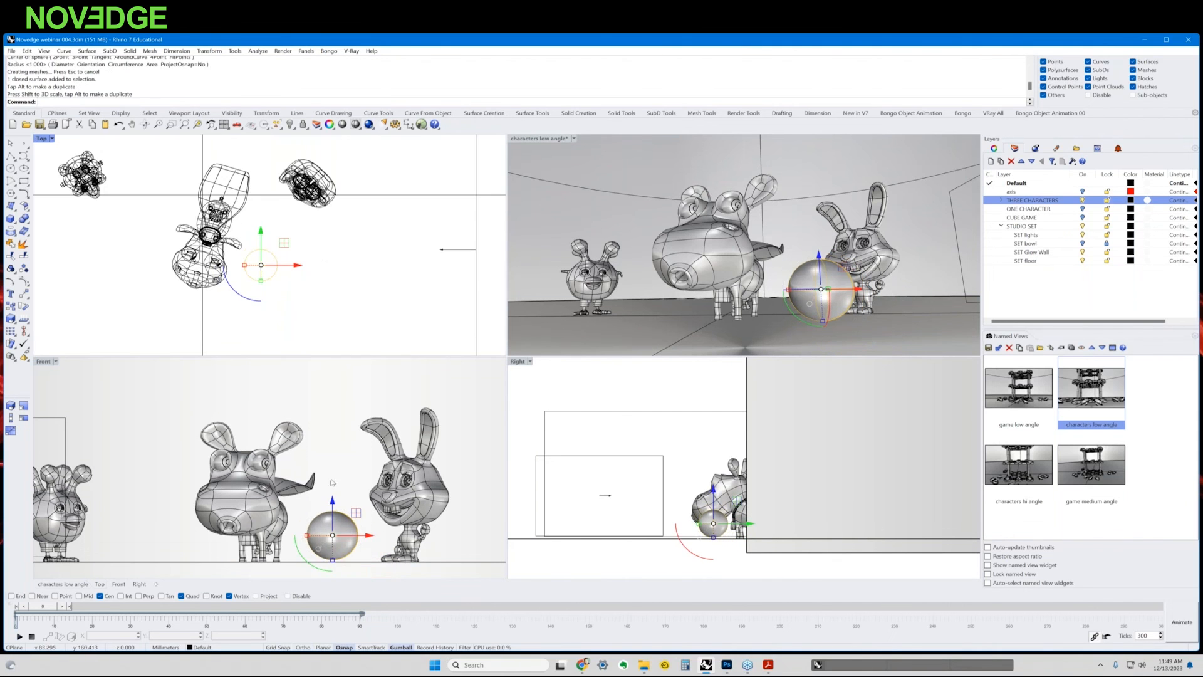
left_click_drag(356, 513, 346, 515)
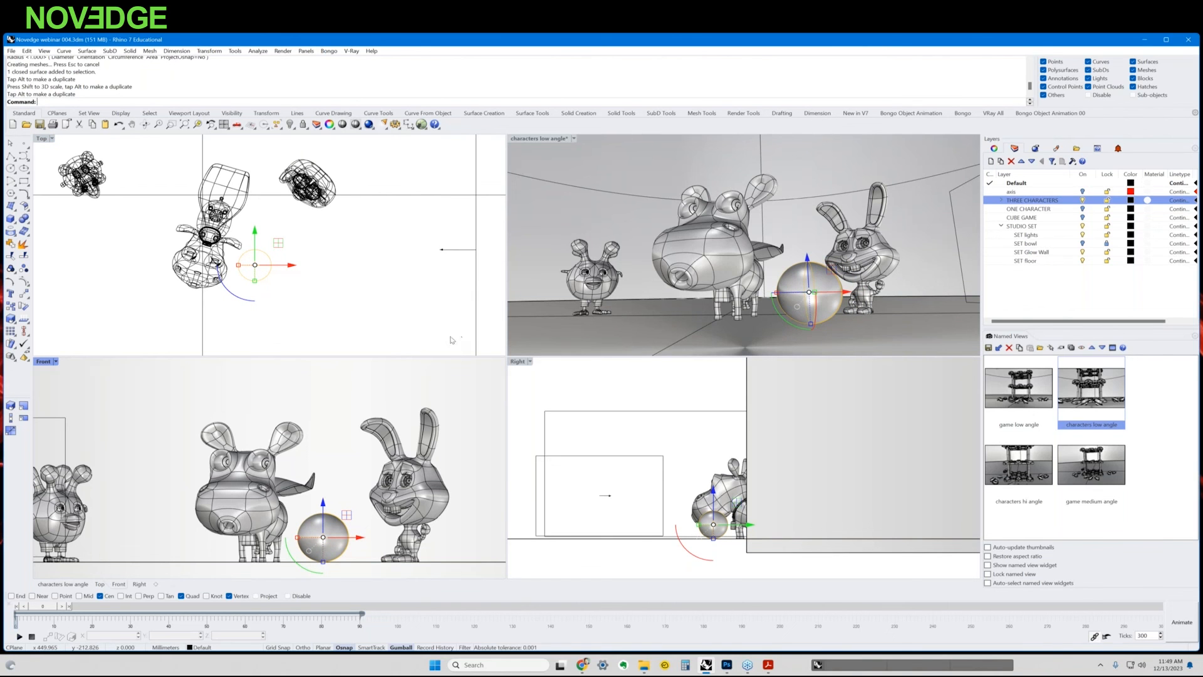
left_click_drag(278, 243, 278, 251)
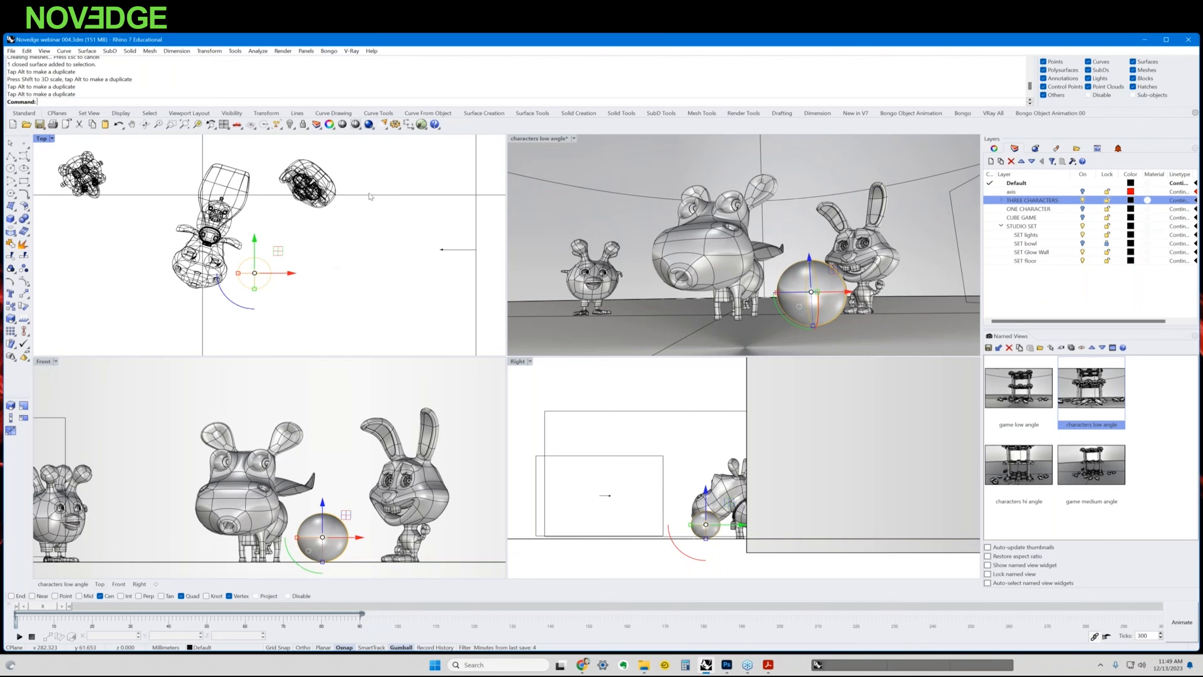
Apply the Chrome_Polished V-Ray material to the selected sphere, close the Asset Editor, and deselect the sphere
left_click(355, 51)
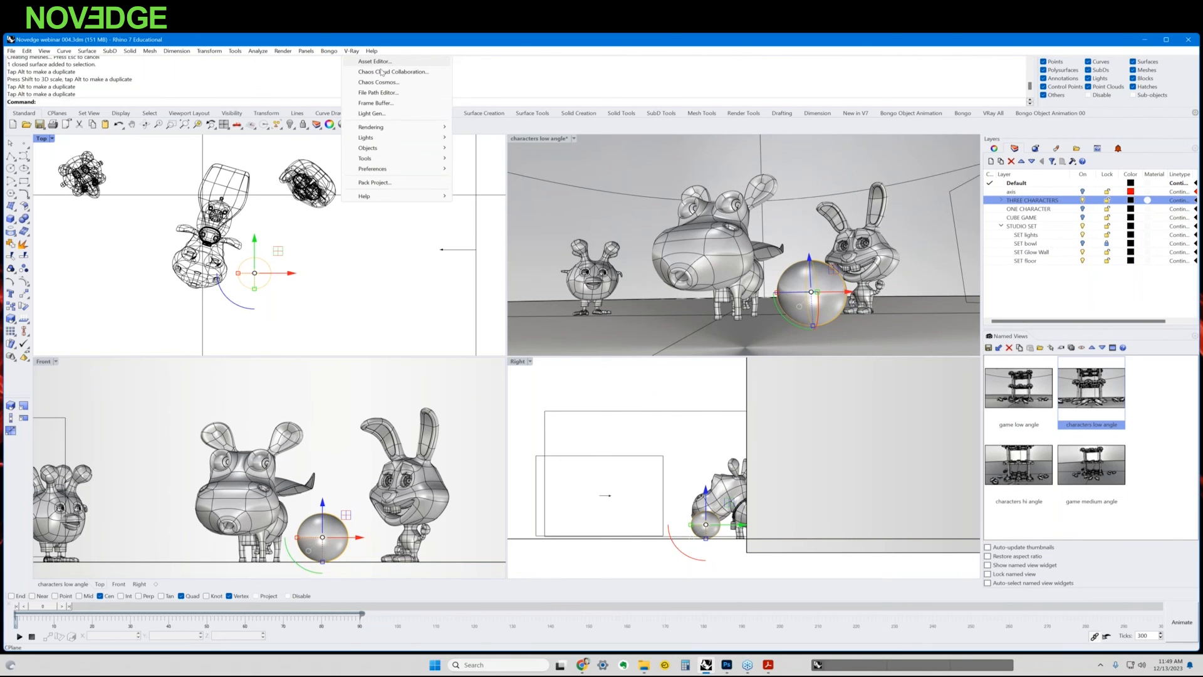
left_click(359, 63)
left_click(400, 146)
left_click(424, 216)
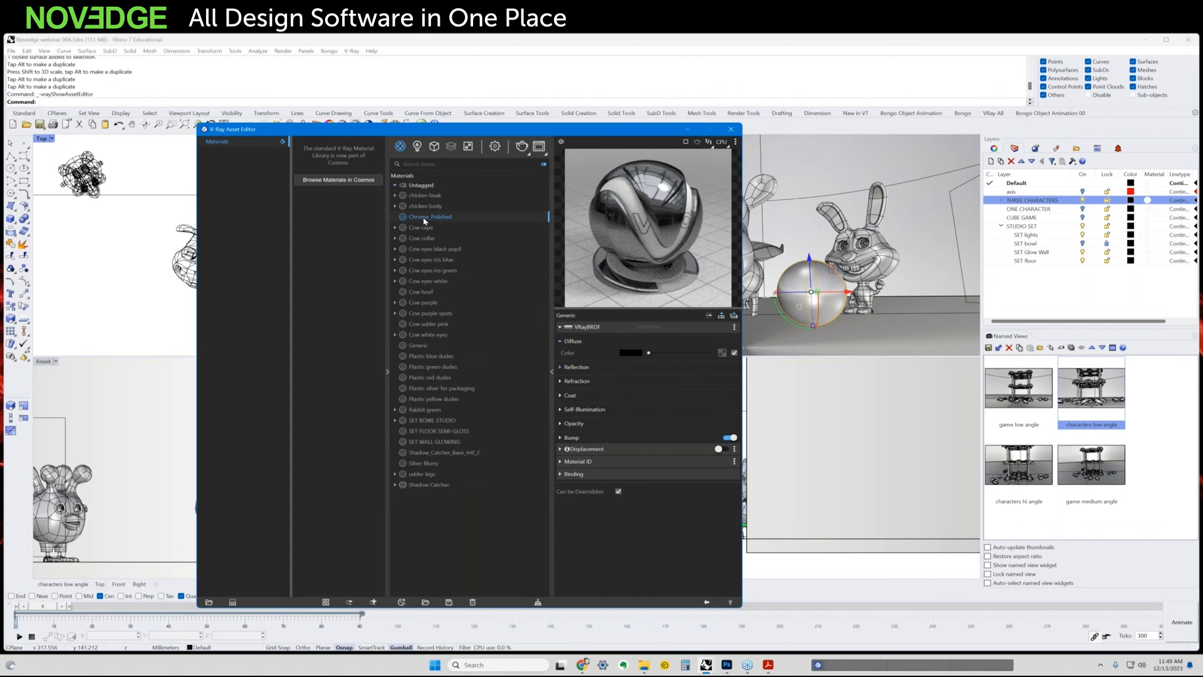
right_click(425, 219)
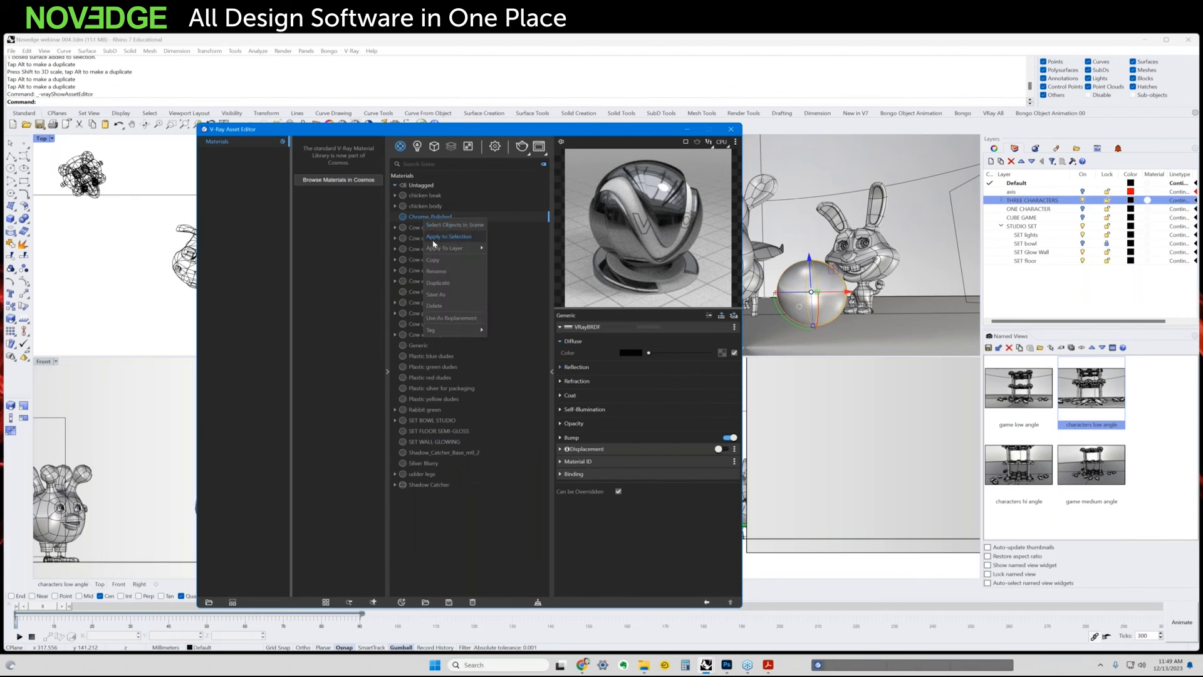
left_click(433, 238)
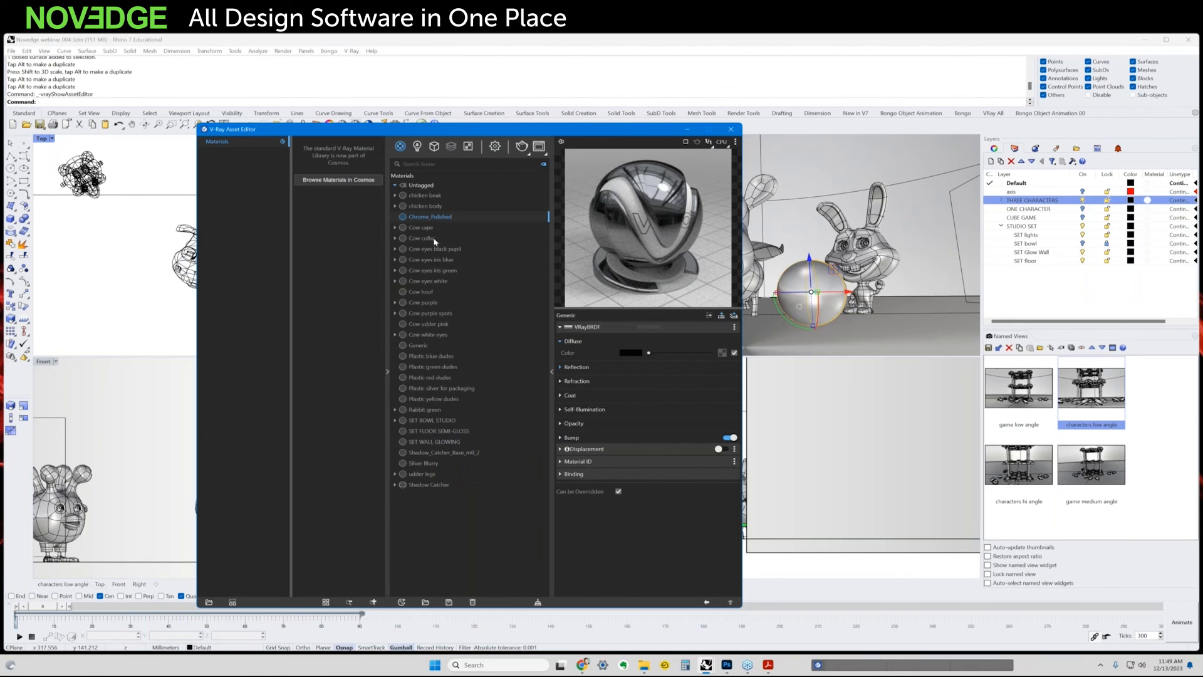
left_click(730, 129)
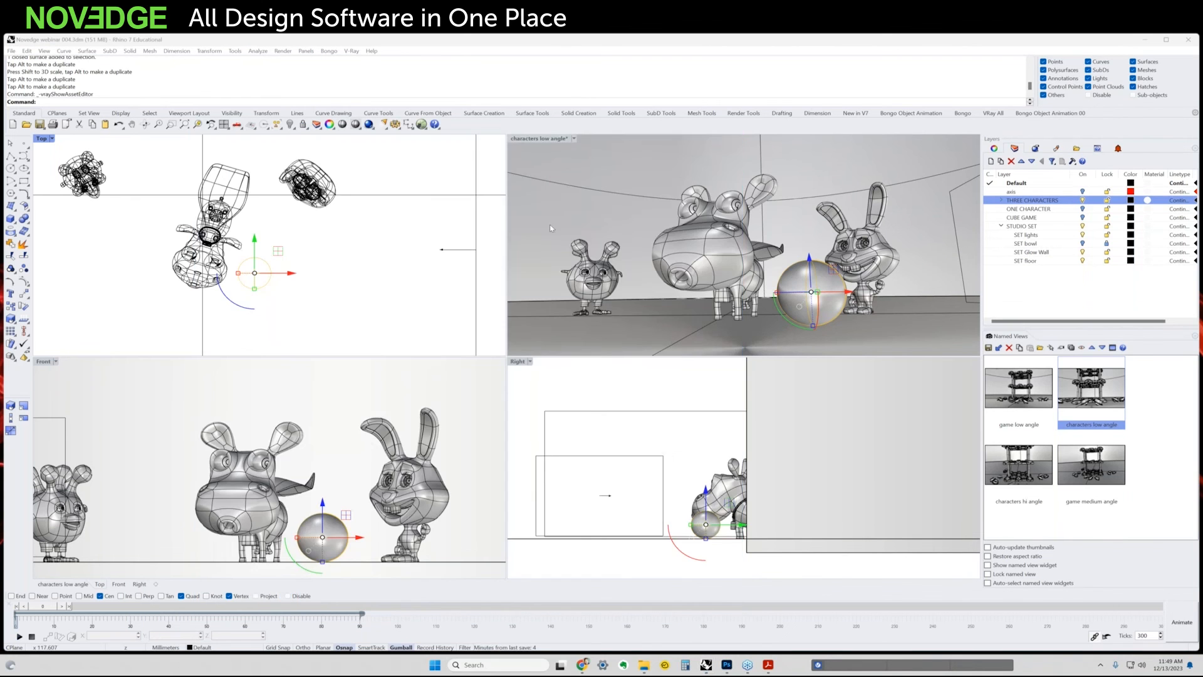
left_click(524, 138)
key("Escape")
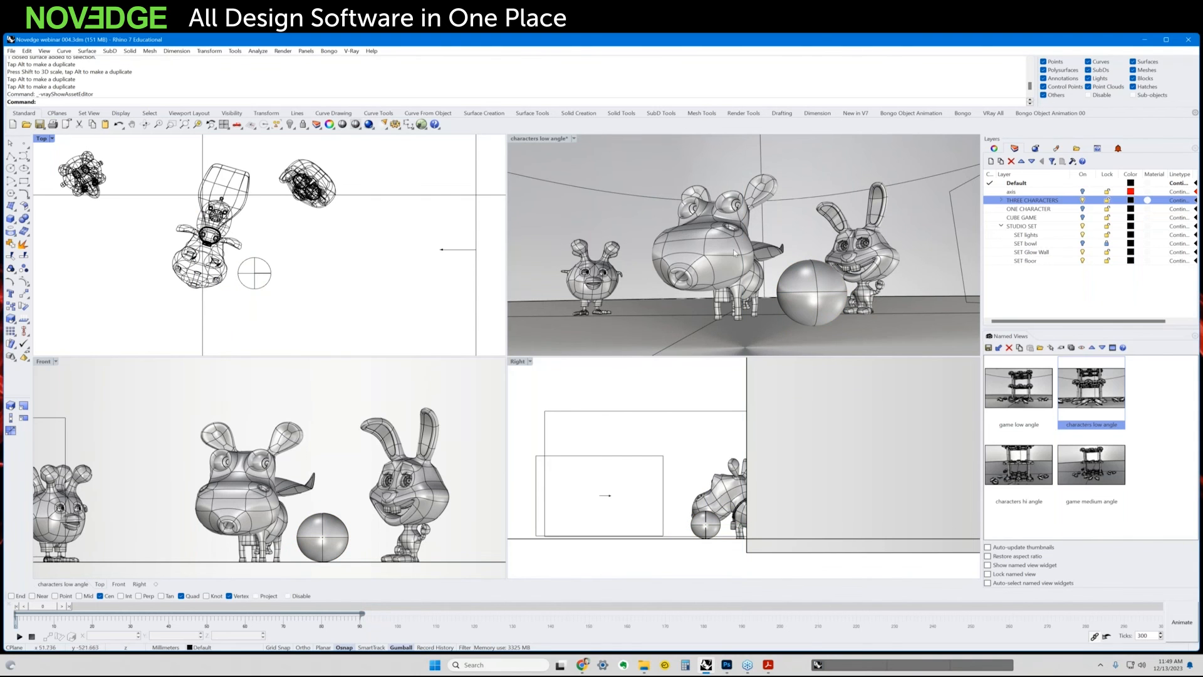
Enable Visible to Camera in the raytrace properties of the SET WALL GLOWING material
left_click(821, 288)
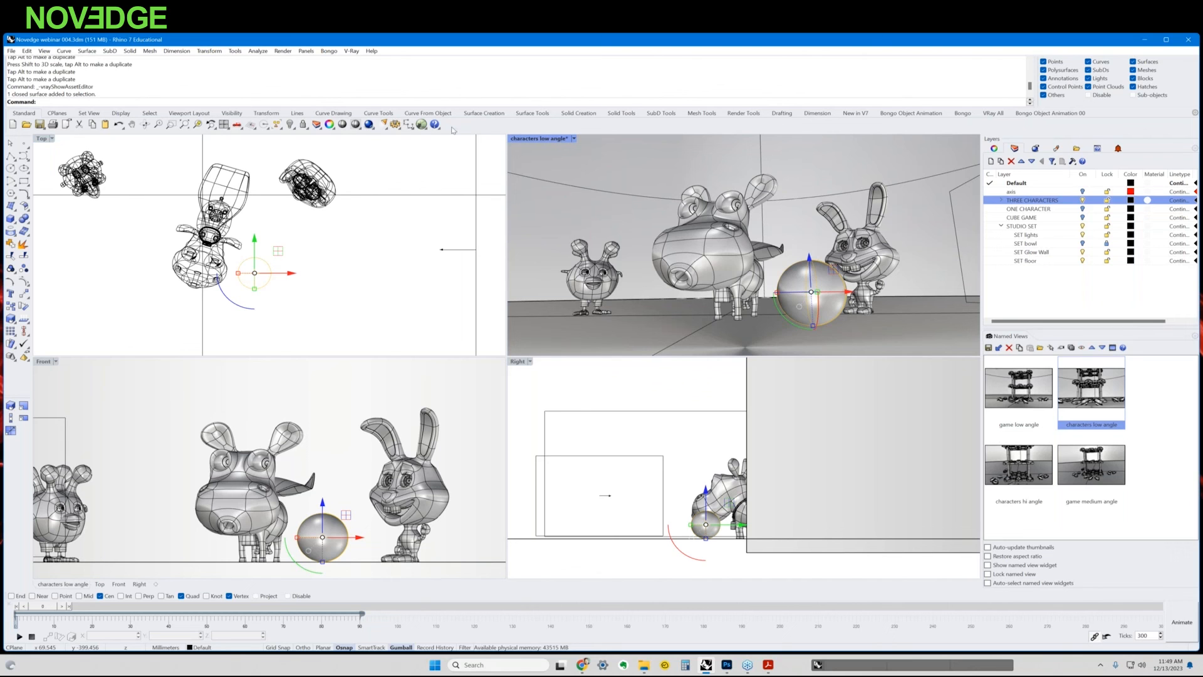
left_click(353, 51)
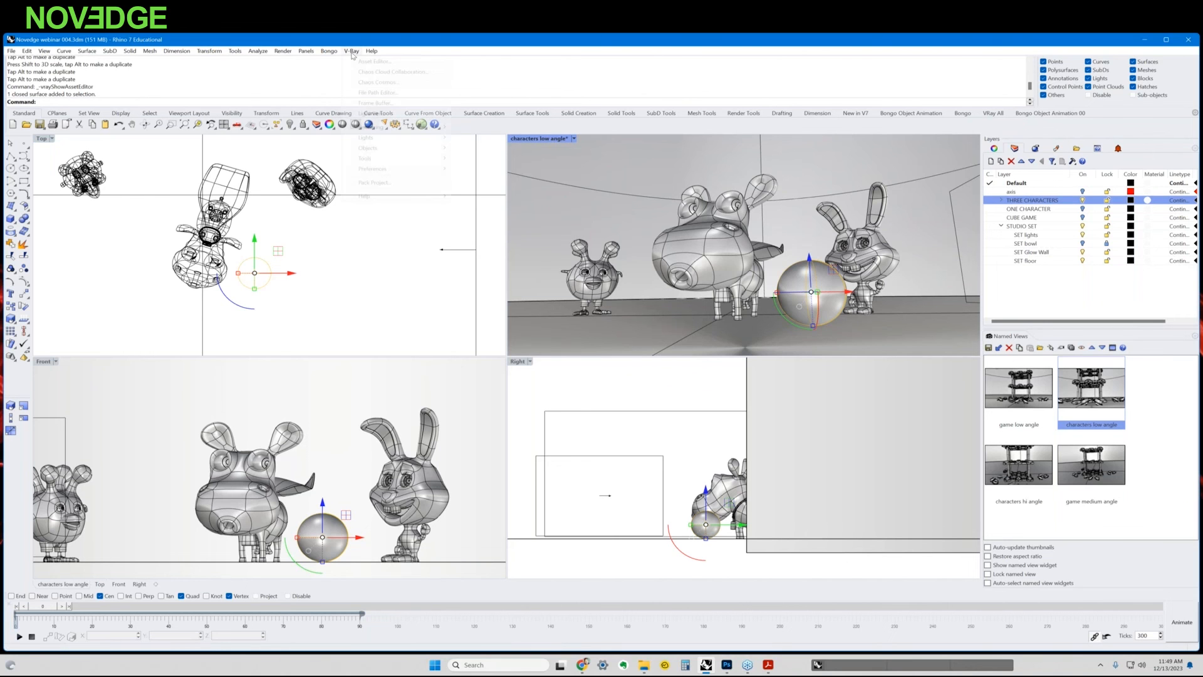
left_click(371, 63)
left_click_drag(499, 133, 477, 141)
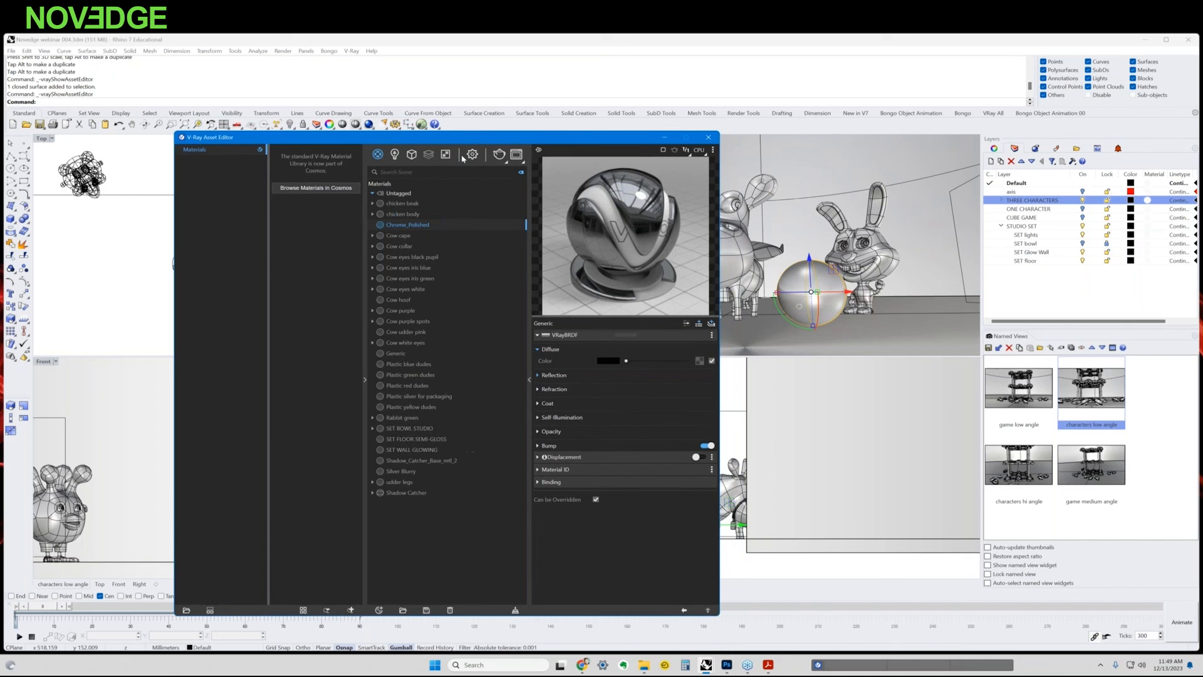
left_click(411, 450)
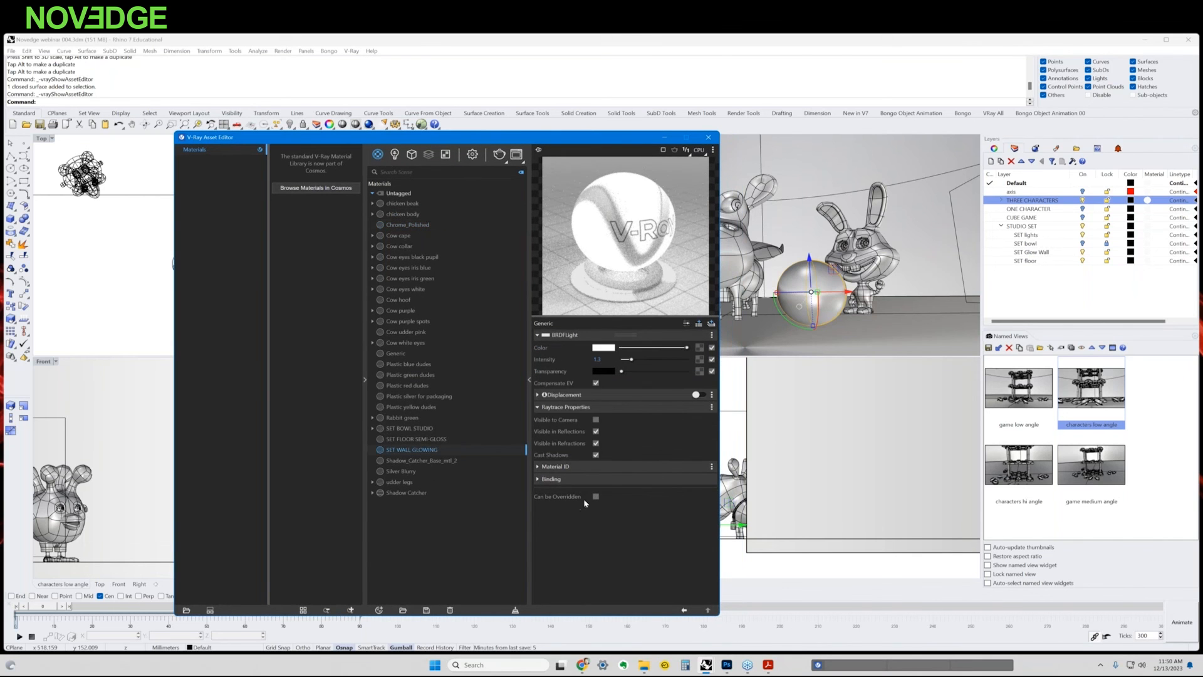
left_click(596, 419)
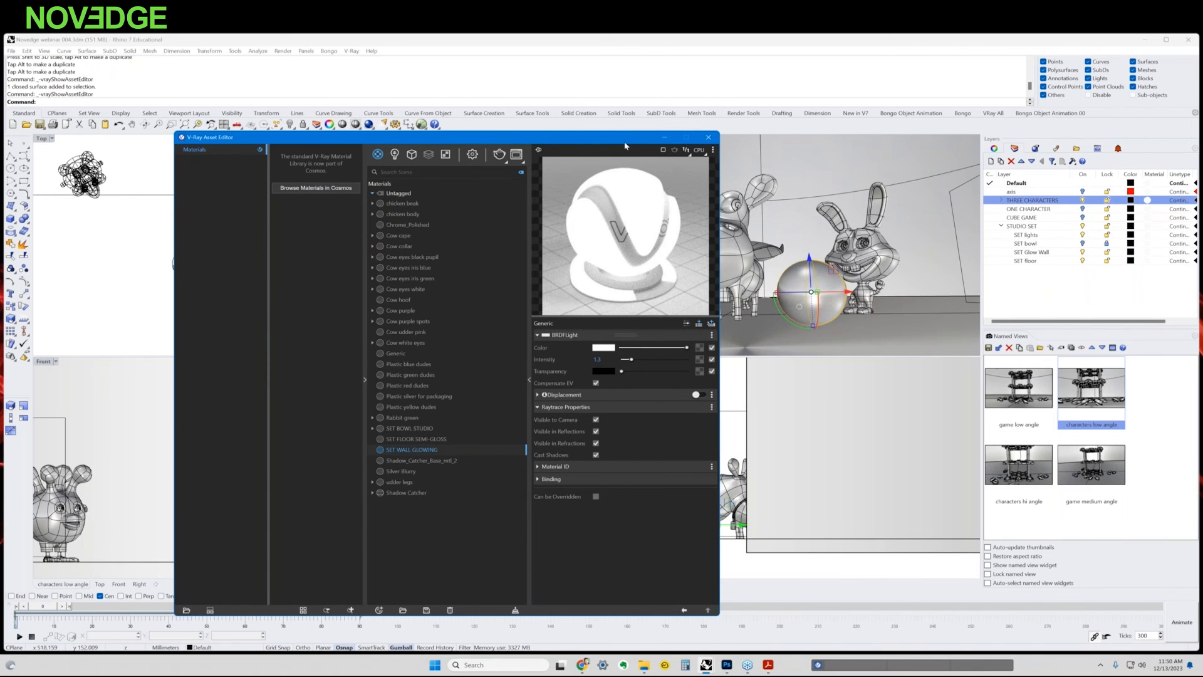
Render the characters low angle view with the chrome sphere, and close the V-Ray Frame Buffer and Asset Editor
left_click_drag(625, 139, 622, 166)
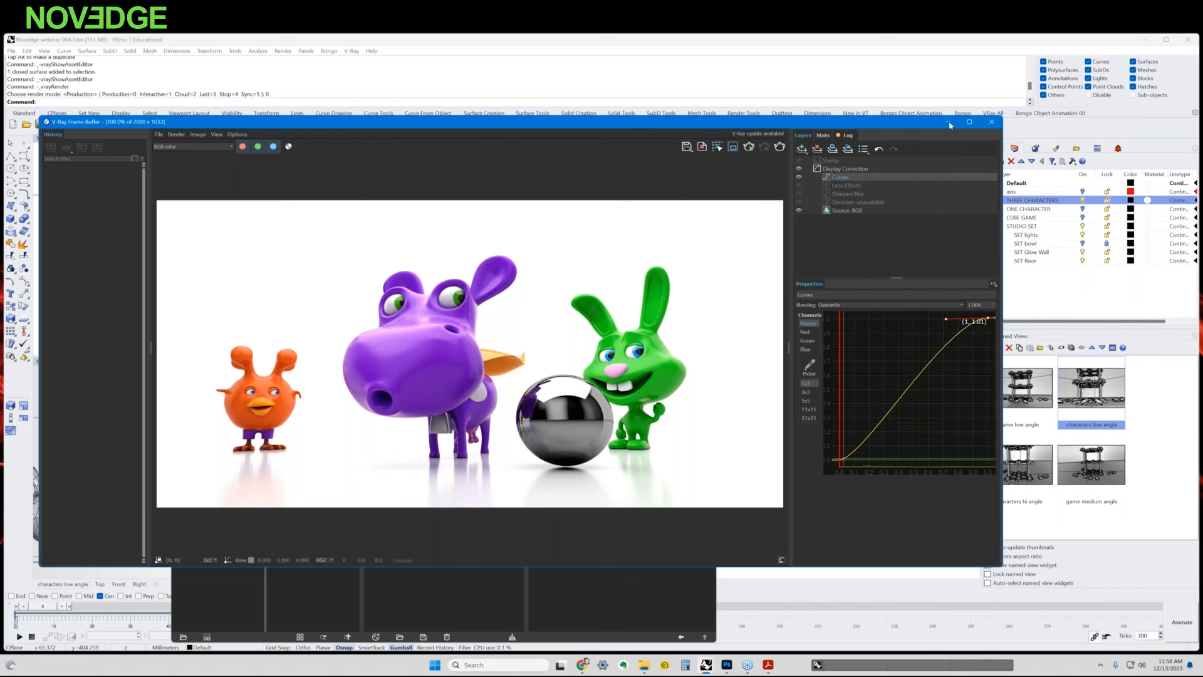
left_click(991, 122)
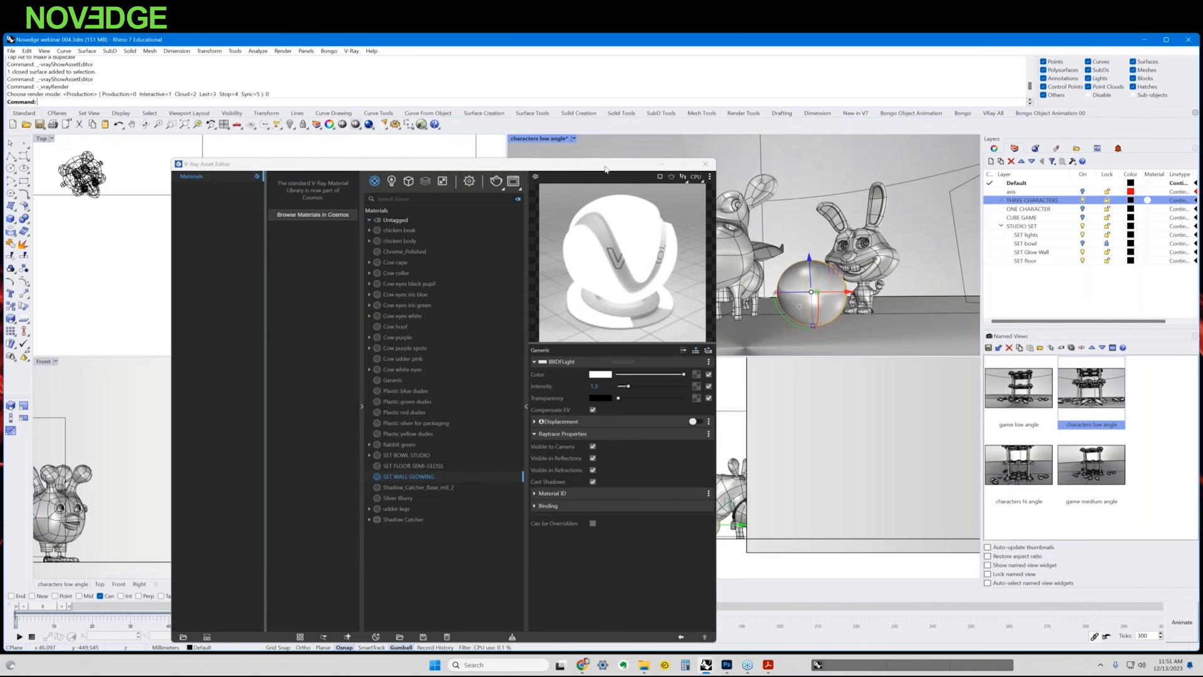
left_click_drag(578, 165, 424, 164)
left_click(554, 164)
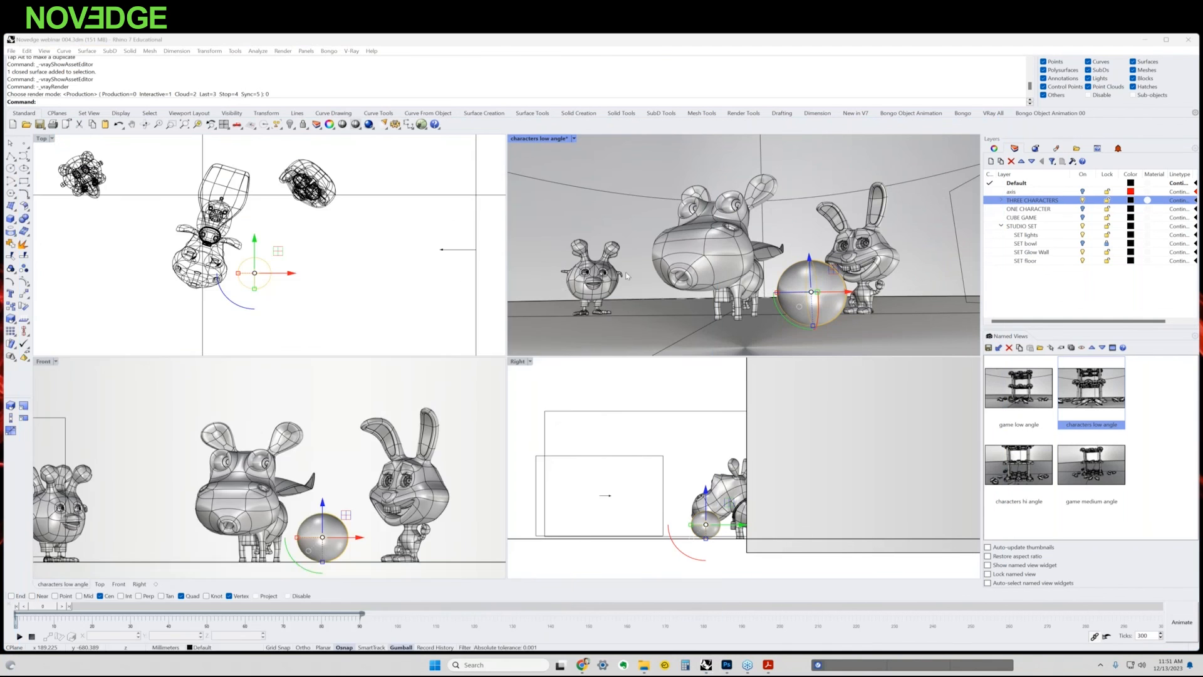
Examine the sphere's curved surface up close and its surroundings in the characters low angle view, including the purple character
left_click(675, 383)
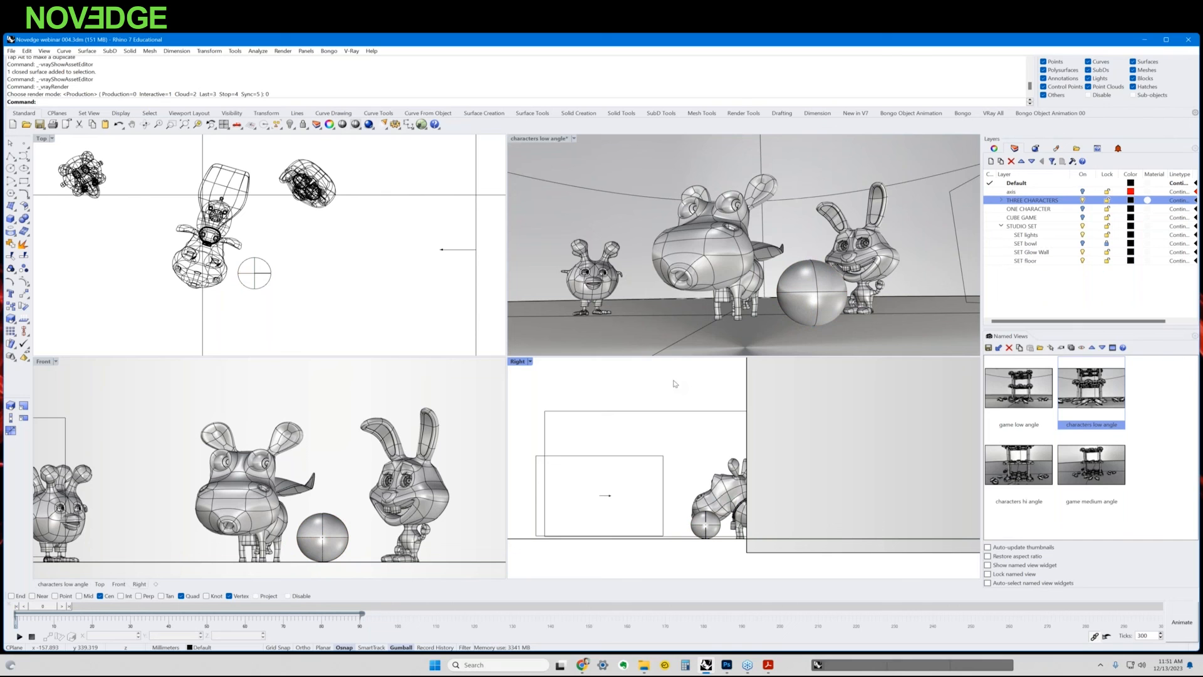
left_click(805, 296)
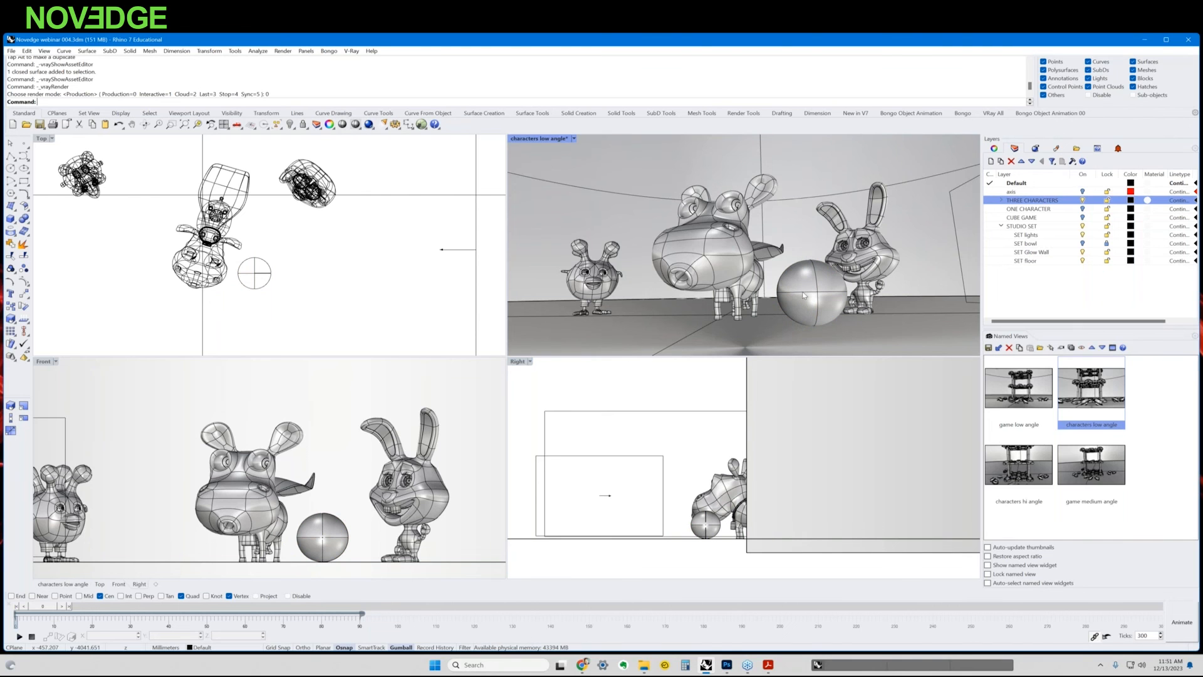
left_click(804, 295)
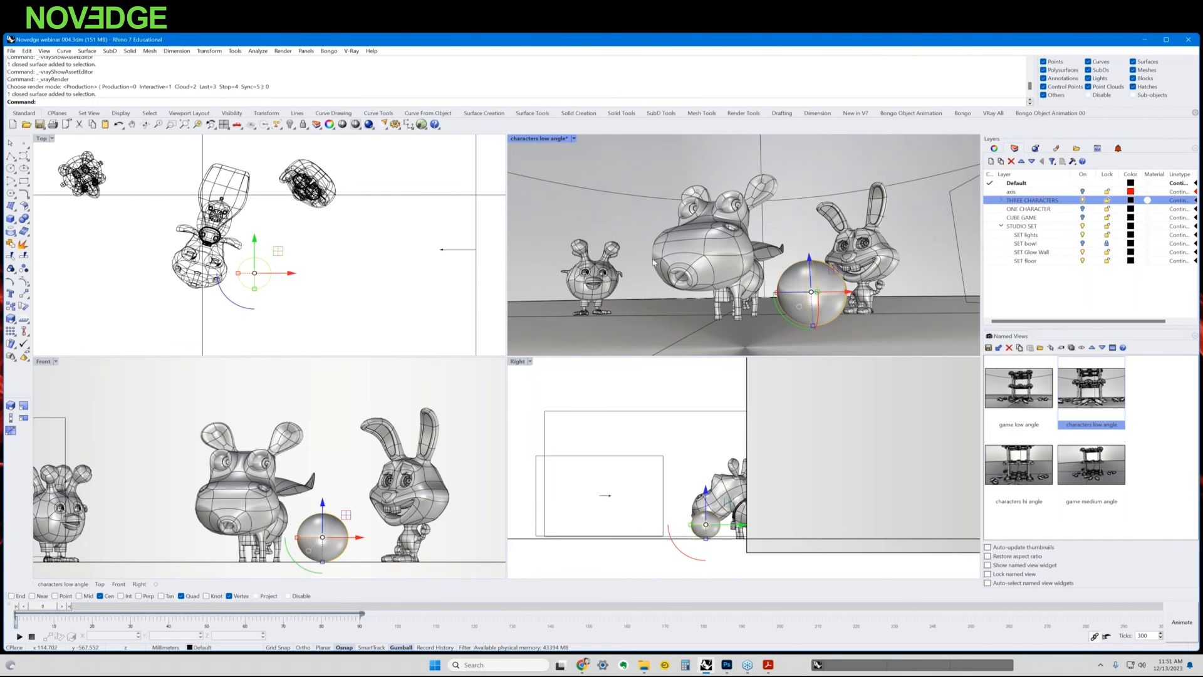
scroll(826, 294, "up", 5)
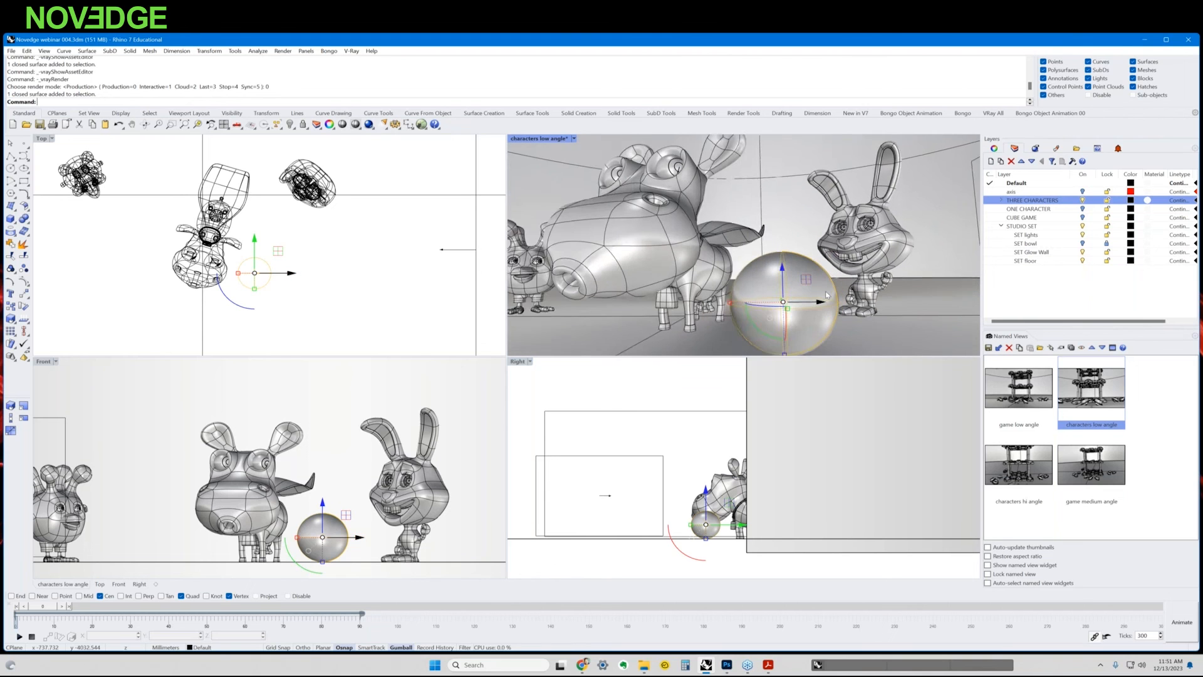
scroll(826, 293, "up", 8)
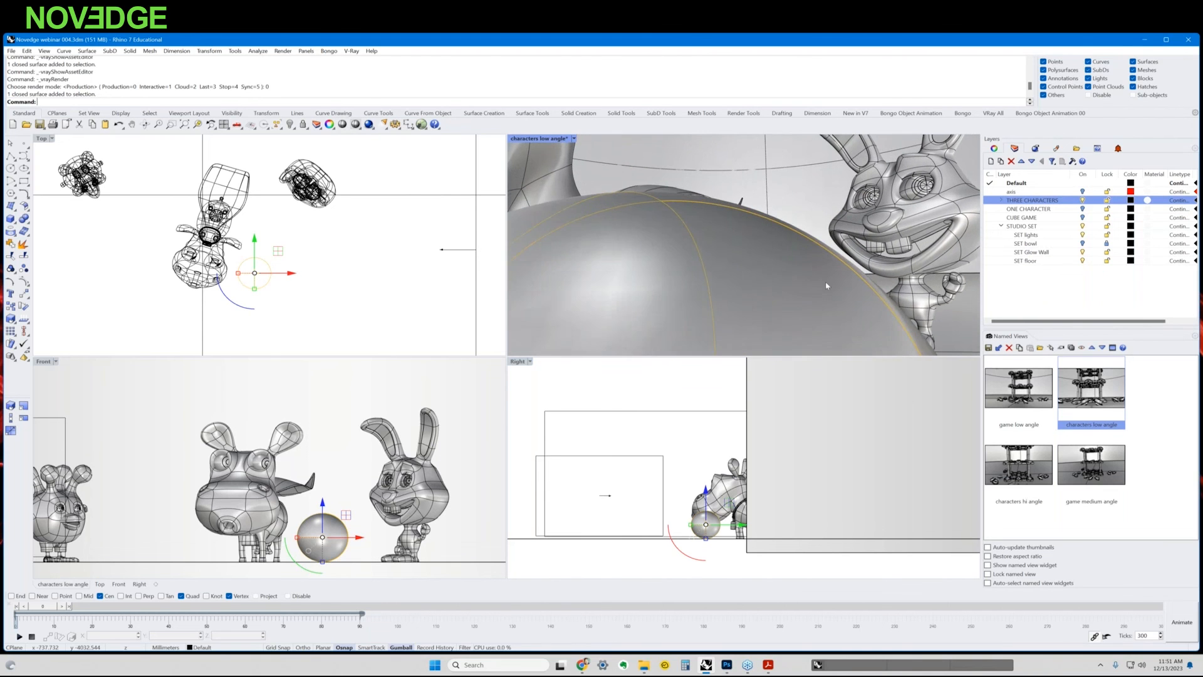
scroll(825, 282, "up", 4)
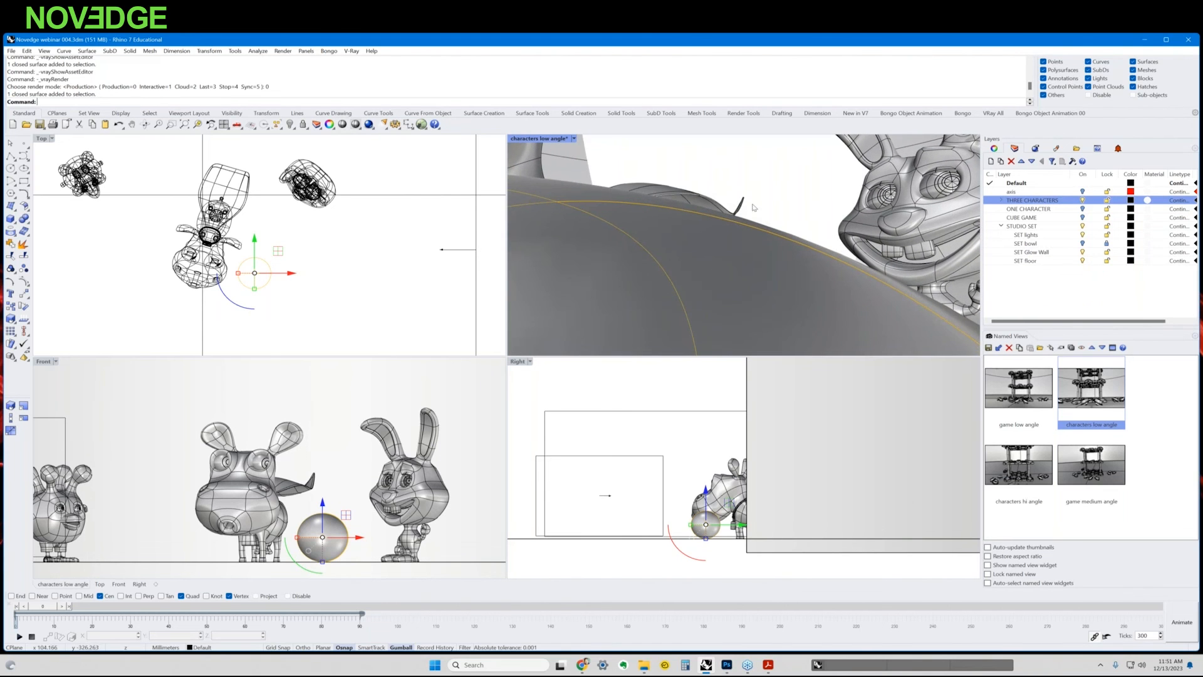
scroll(748, 255, "up", 1)
scroll(748, 255, "up", 3)
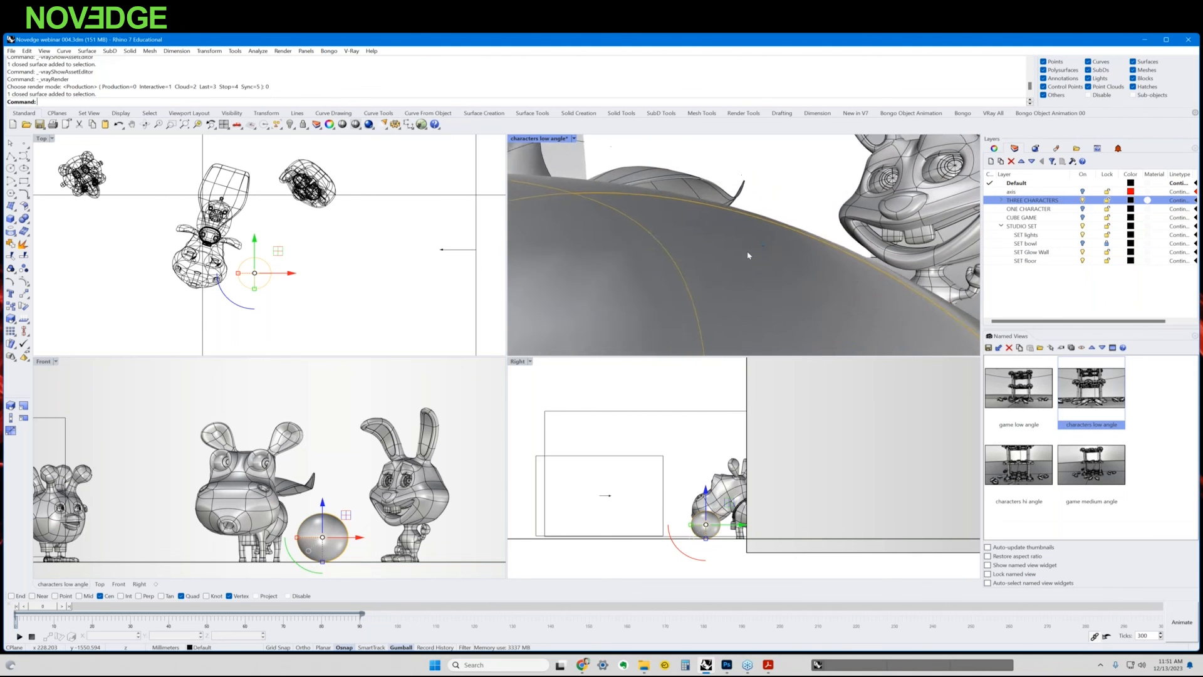
scroll(747, 255, "down", 5)
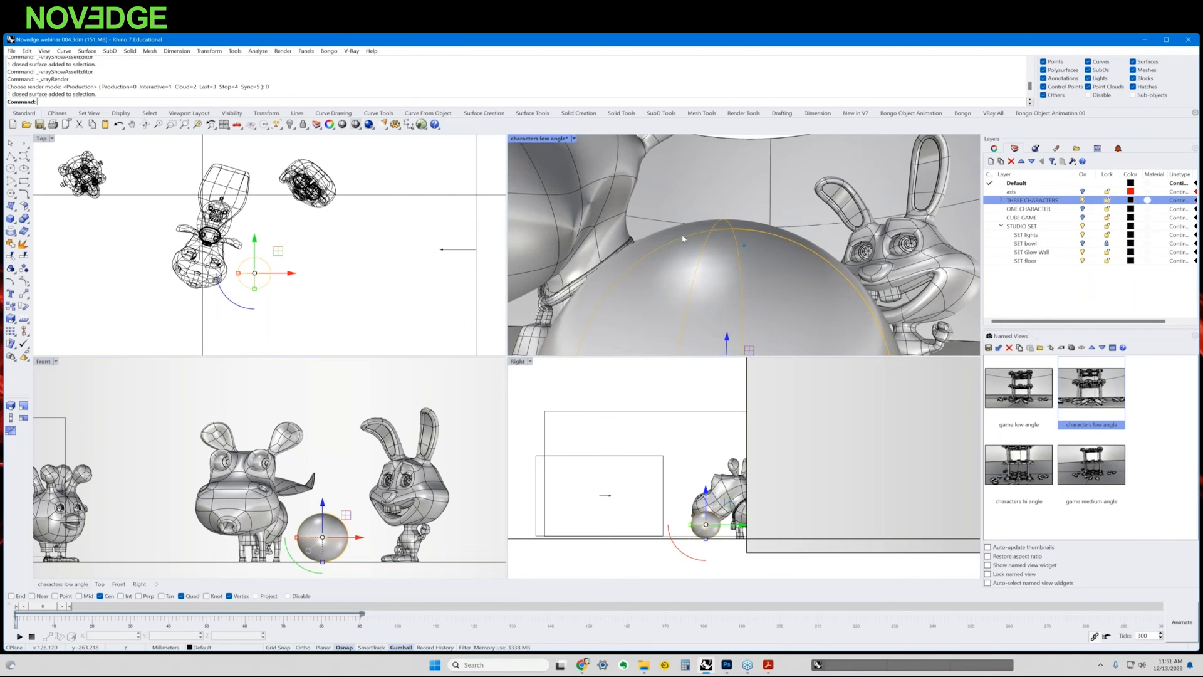
scroll(672, 239, "down", 5)
left_click(669, 215)
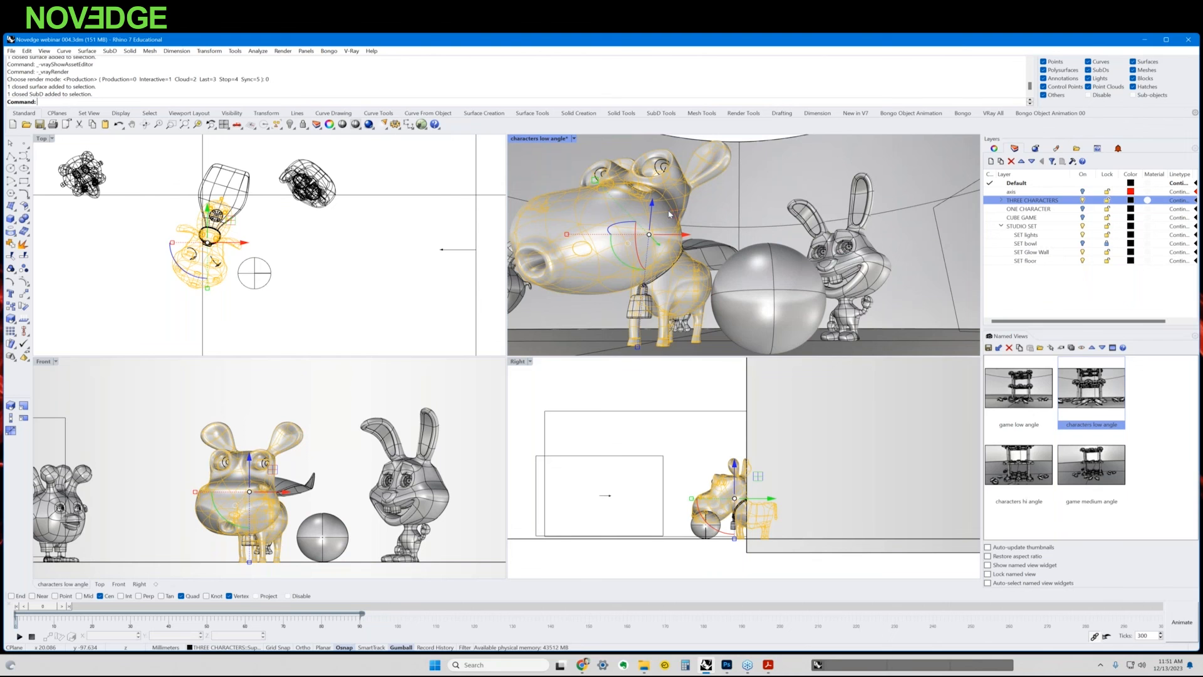
Enable a custom render mesh for the chrome sphere in its object properties and open the detailed mesh options
scroll(670, 212, "up", 8)
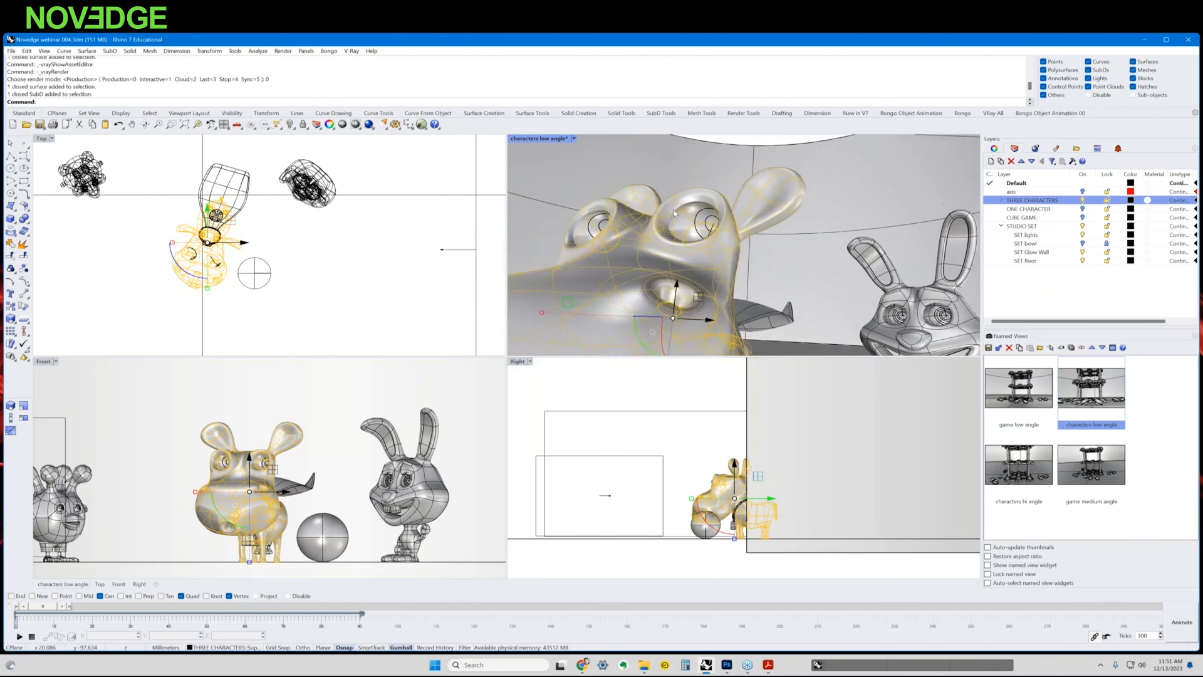
scroll(670, 234, "up", 3)
scroll(754, 253, "up", 3)
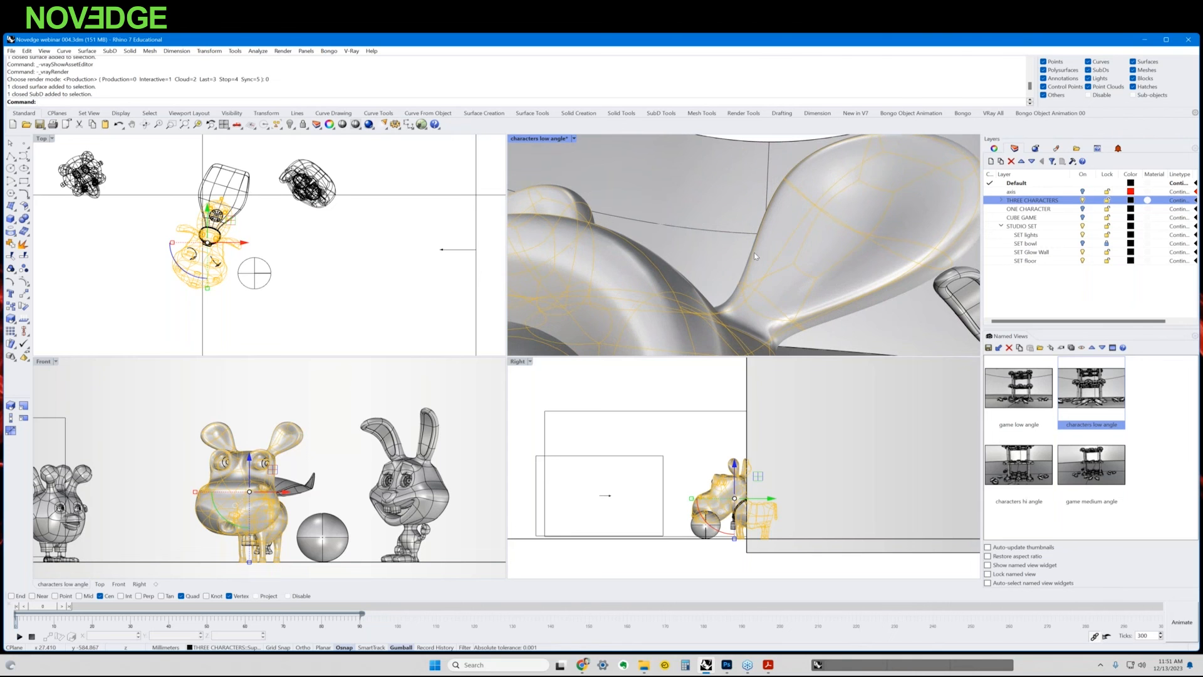
scroll(885, 175, "down", 8)
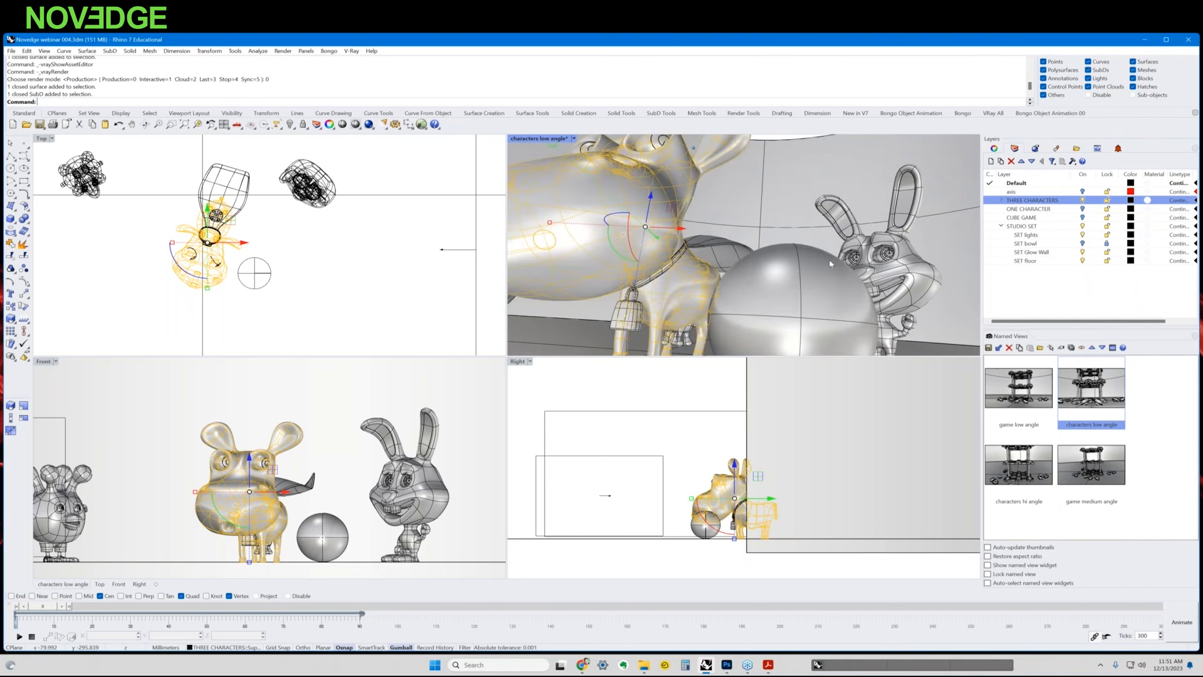
left_click(789, 250)
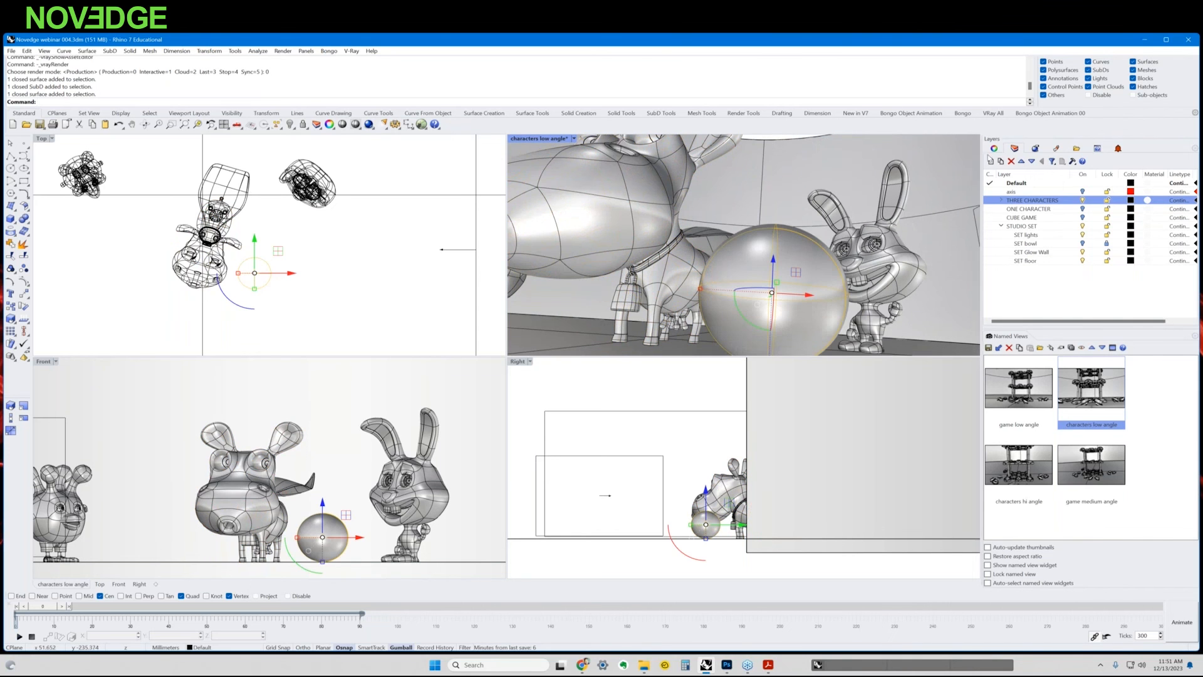
left_click(994, 149)
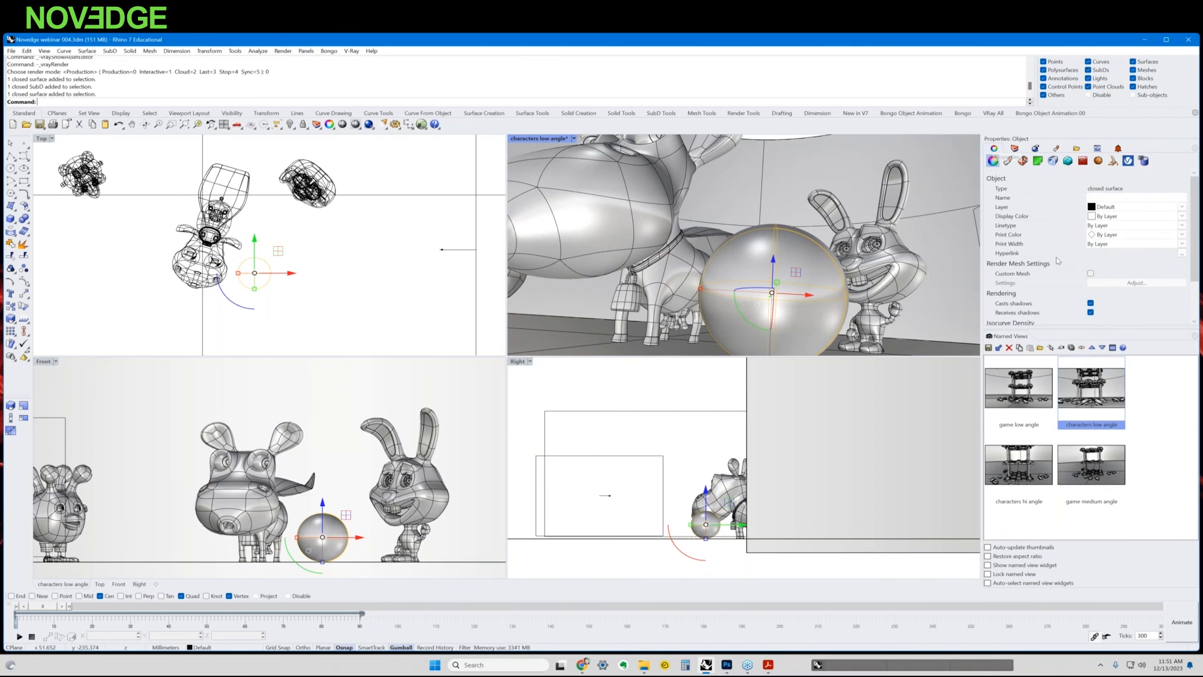
left_click(1091, 274)
left_click(1113, 285)
left_click(853, 487)
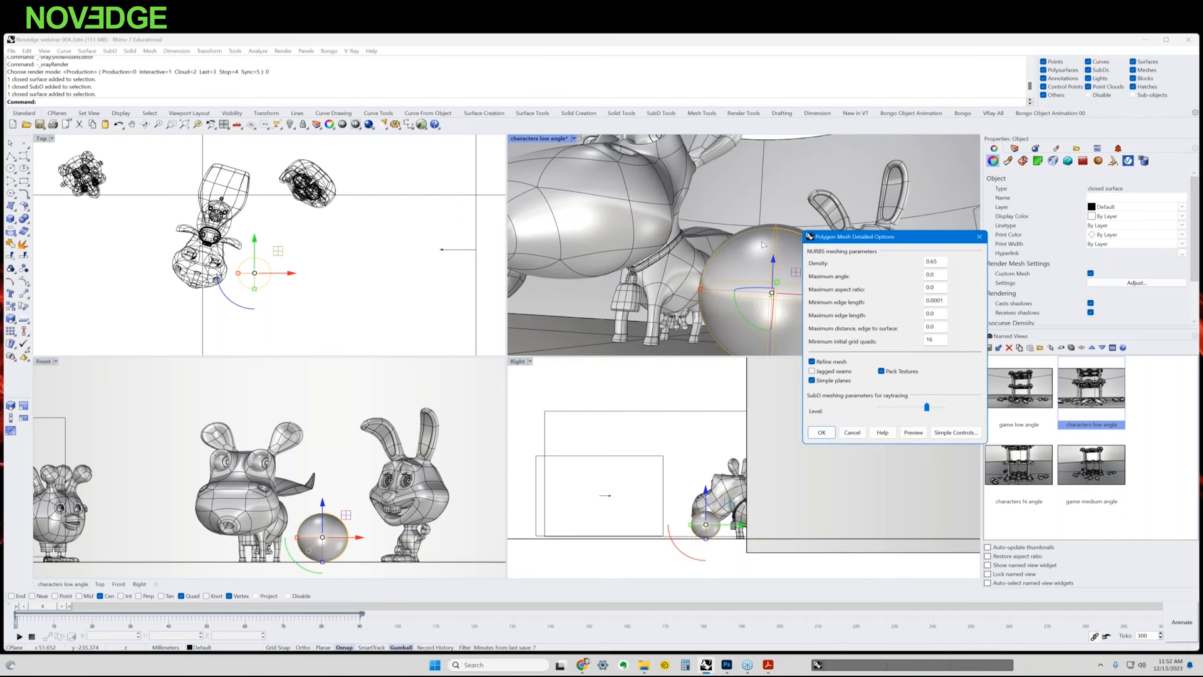
Set the sphere's custom mesh to the most polygons with the simple controls and accept the mesh options
left_click(812, 380)
left_click(882, 371)
left_click_drag(927, 407, 943, 407)
left_click(955, 433)
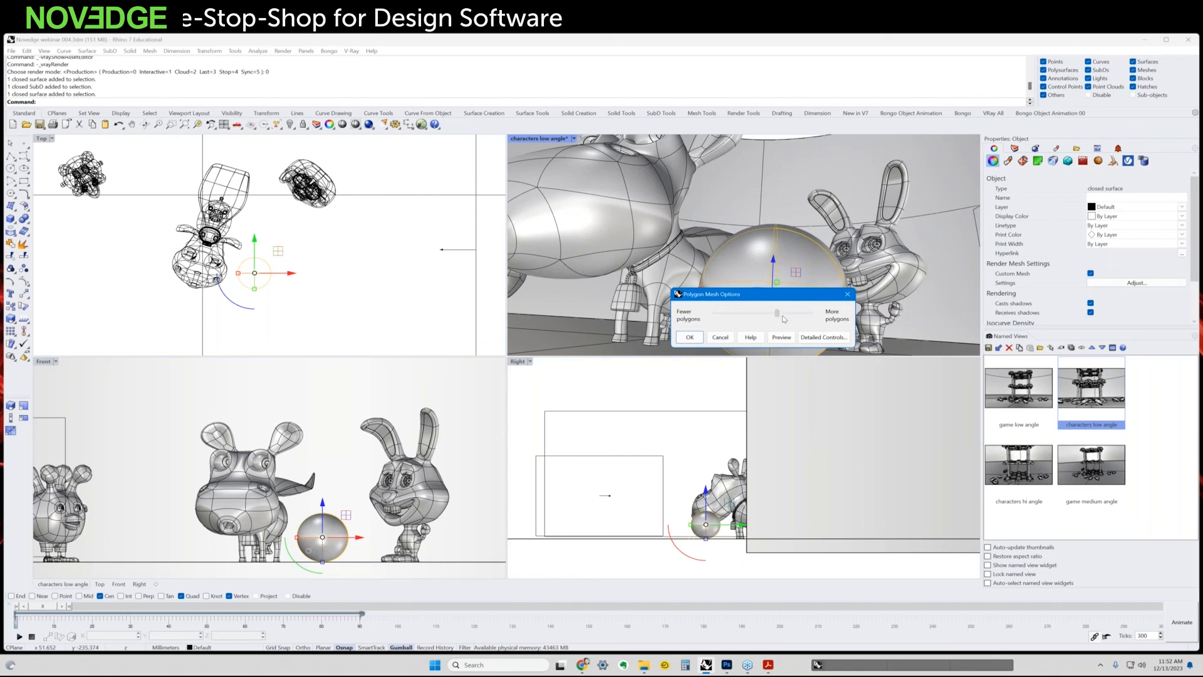
left_click(810, 313)
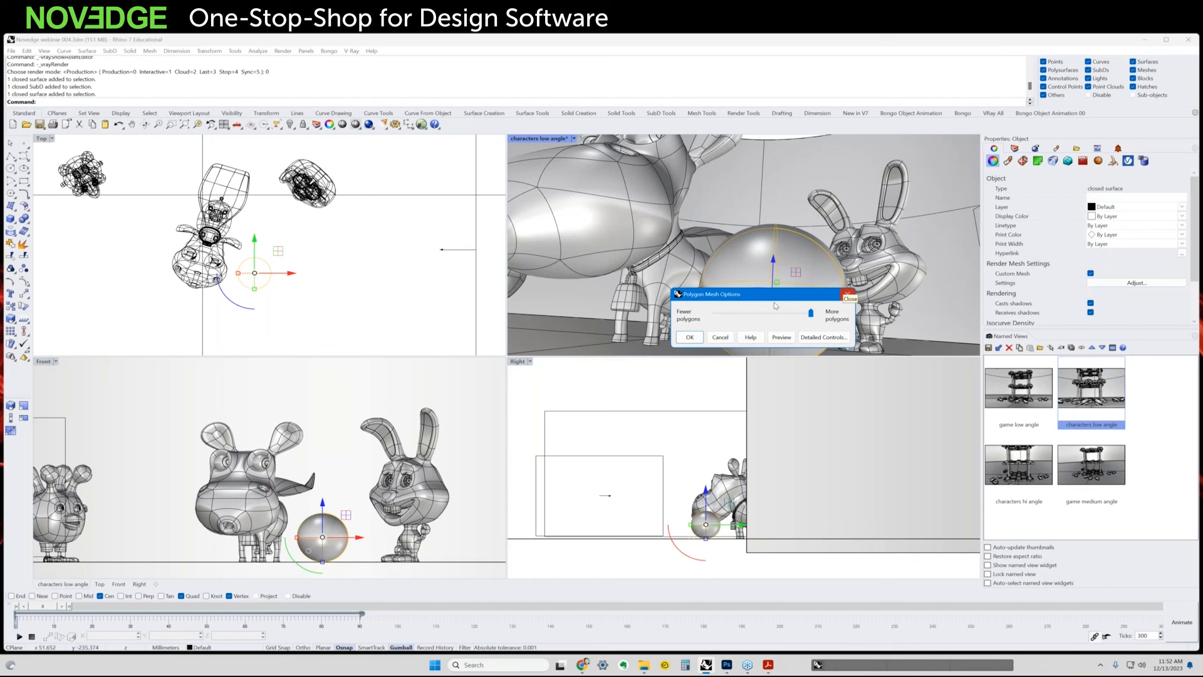
left_click(690, 337)
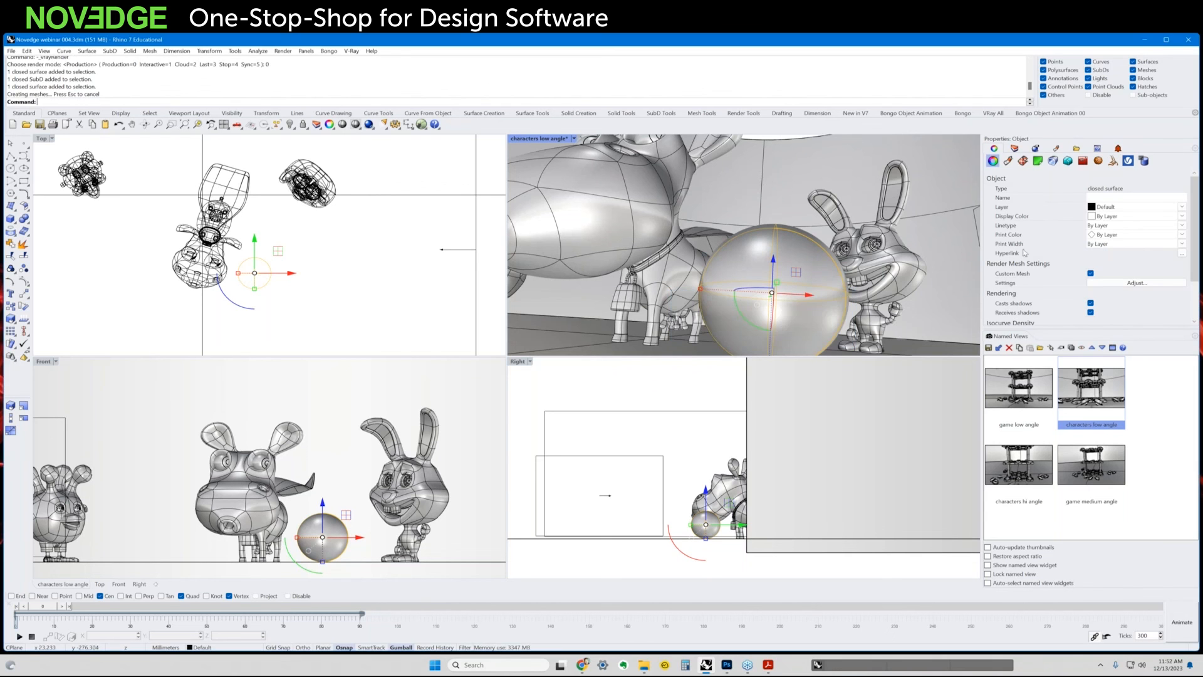
scroll(883, 226, "down", 4)
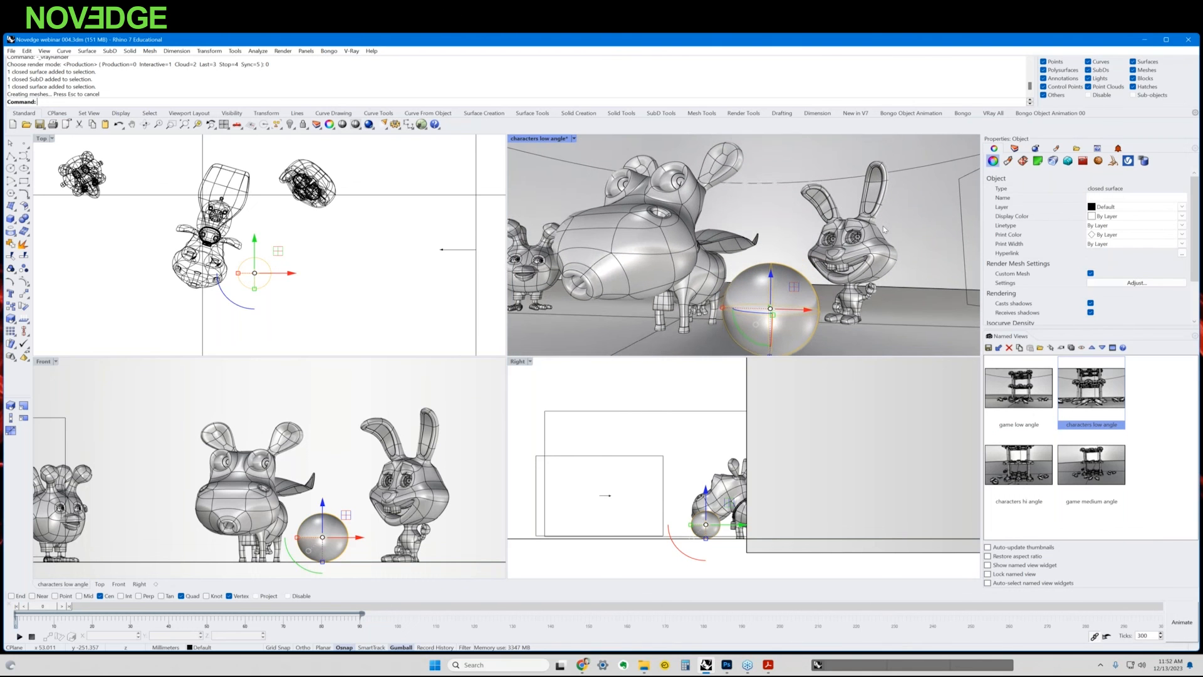
left_click(691, 208)
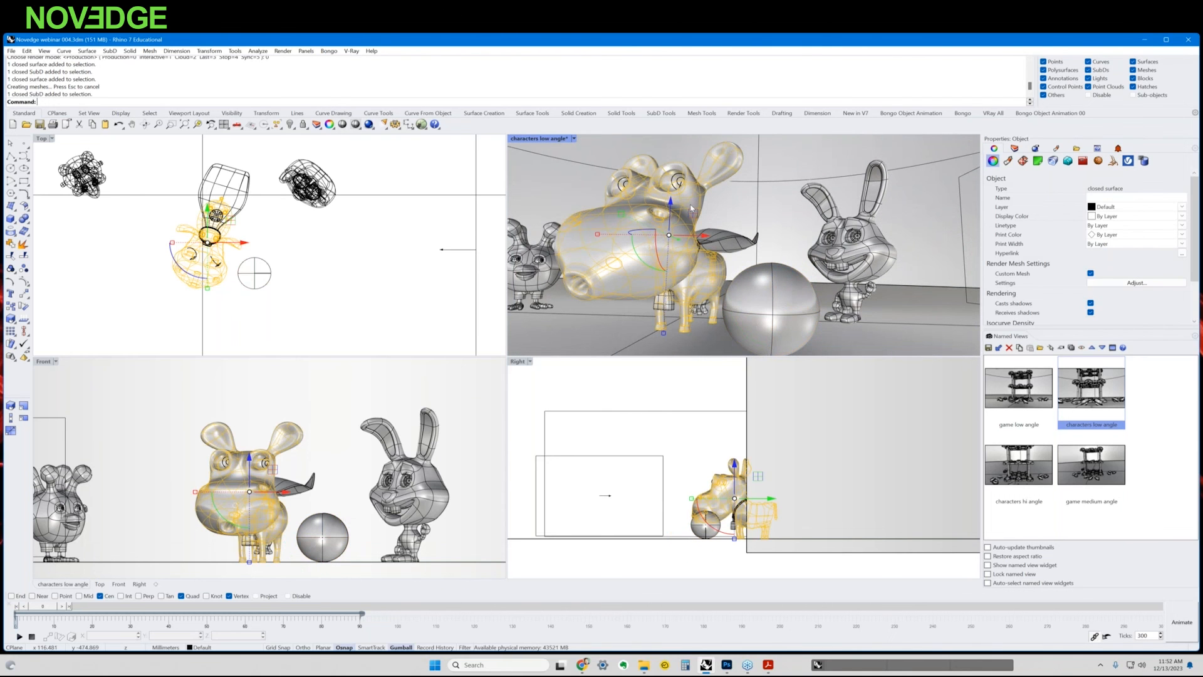
left_click(873, 205, "shift")
right_click_drag(541, 238, 576, 237)
left_click(575, 236, "shift")
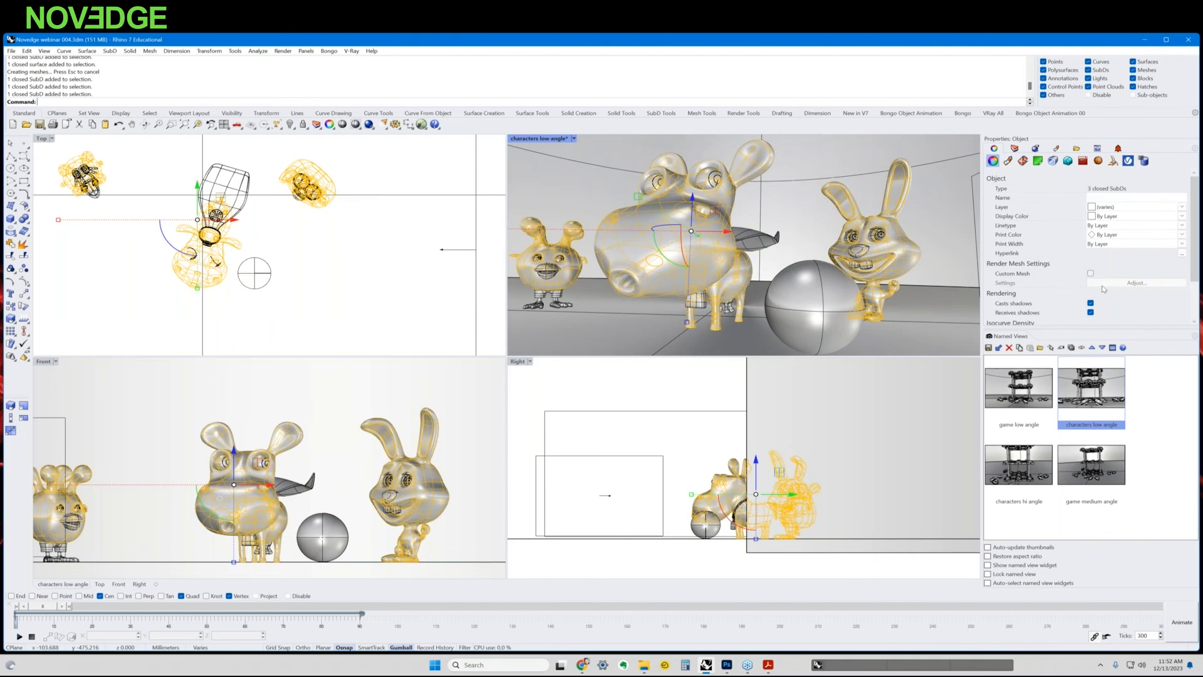
left_click(801, 220)
Enable a custom render mesh for the rabbit SubD, set its simple mesh controls to the most polygons, and close the options
left_click(898, 238)
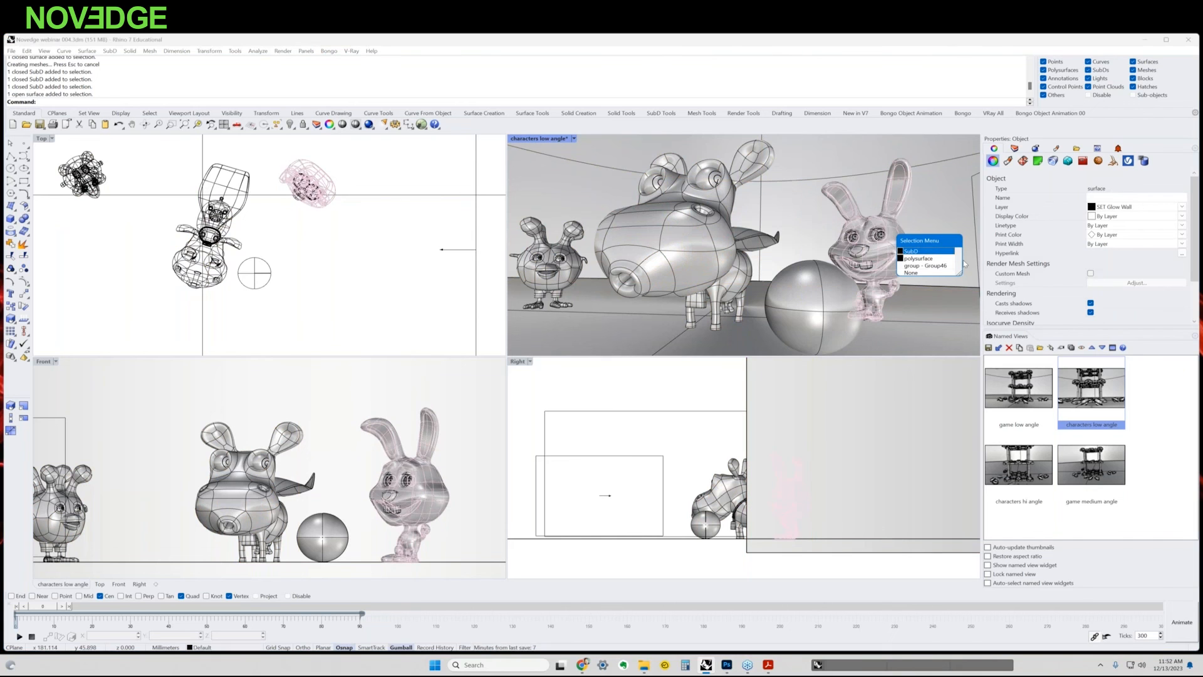
left_click(927, 250)
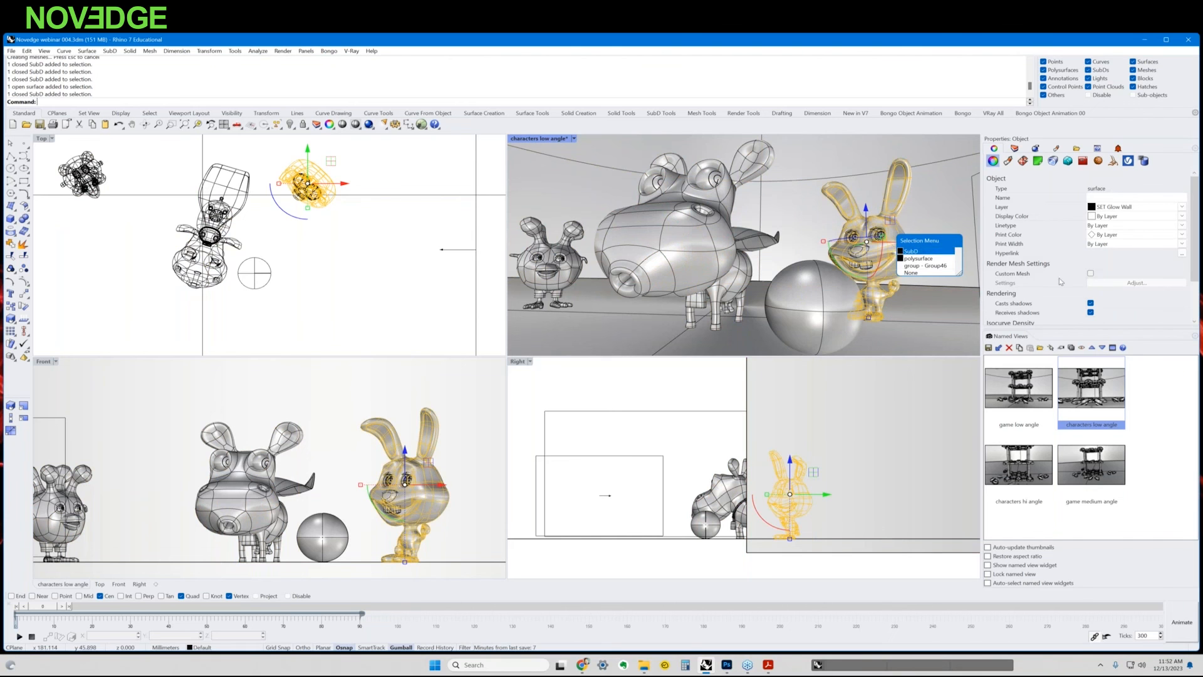
left_click(1090, 273)
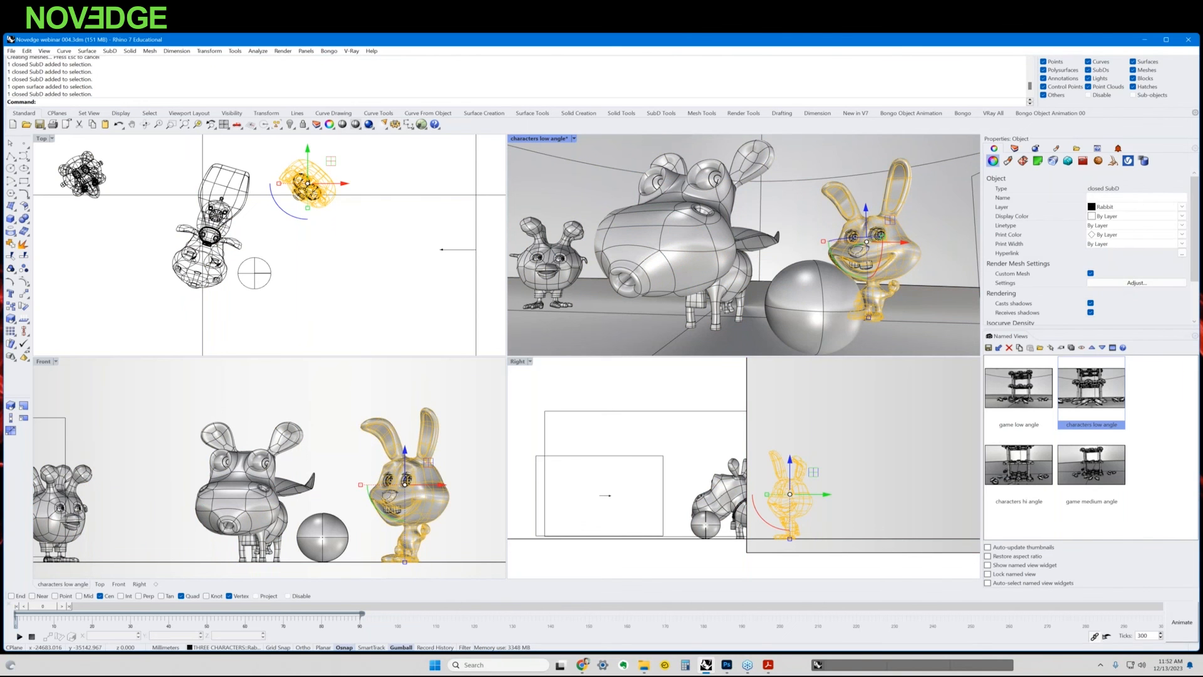
left_click(1136, 283)
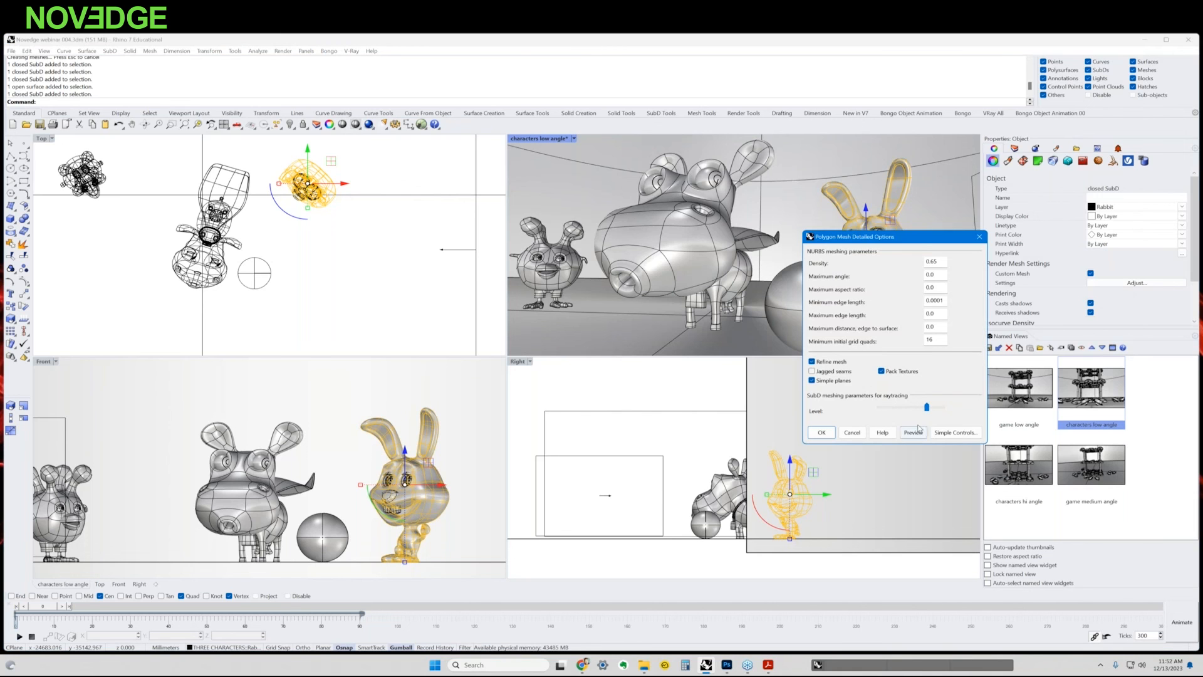
left_click(939, 433)
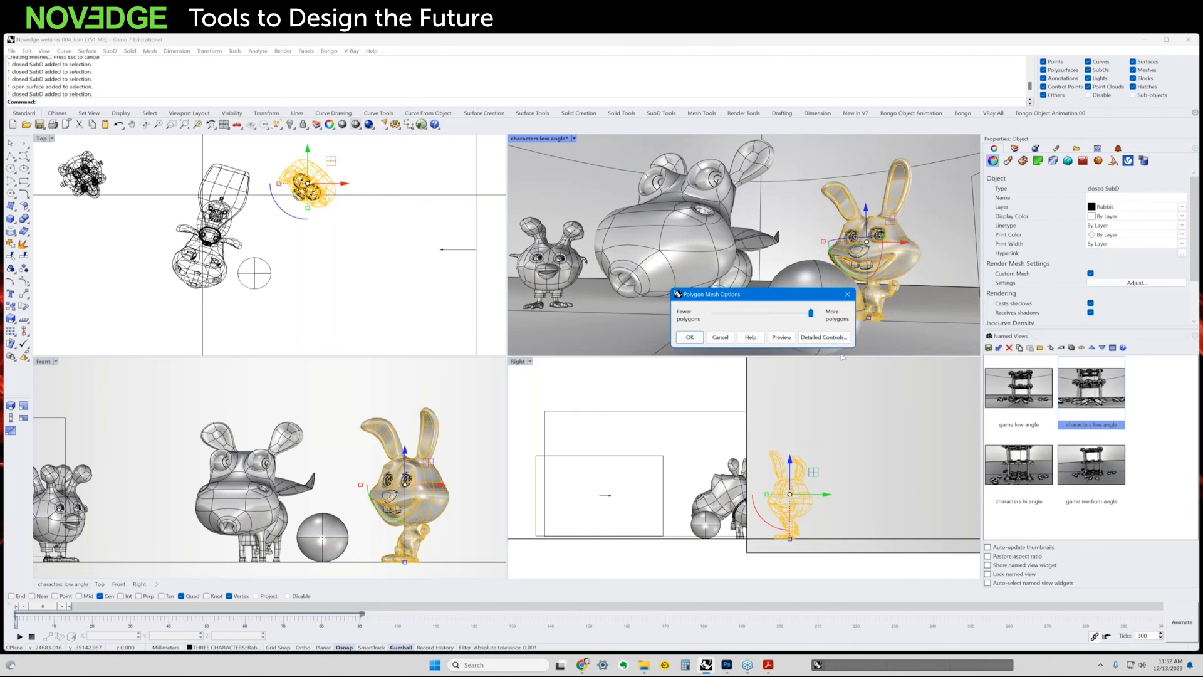
left_click(847, 294)
left_click(695, 390)
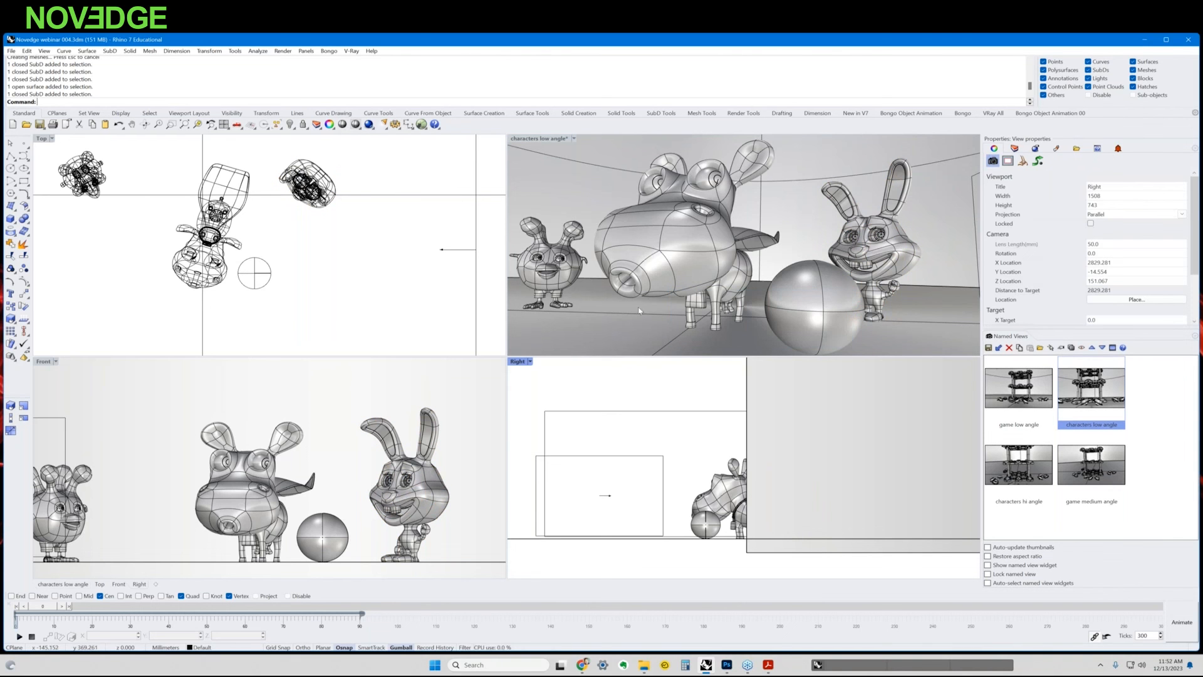
Enable a custom render mesh for the Super Cow SubD and set its simple mesh controls to the most polygons
left_click(549, 140)
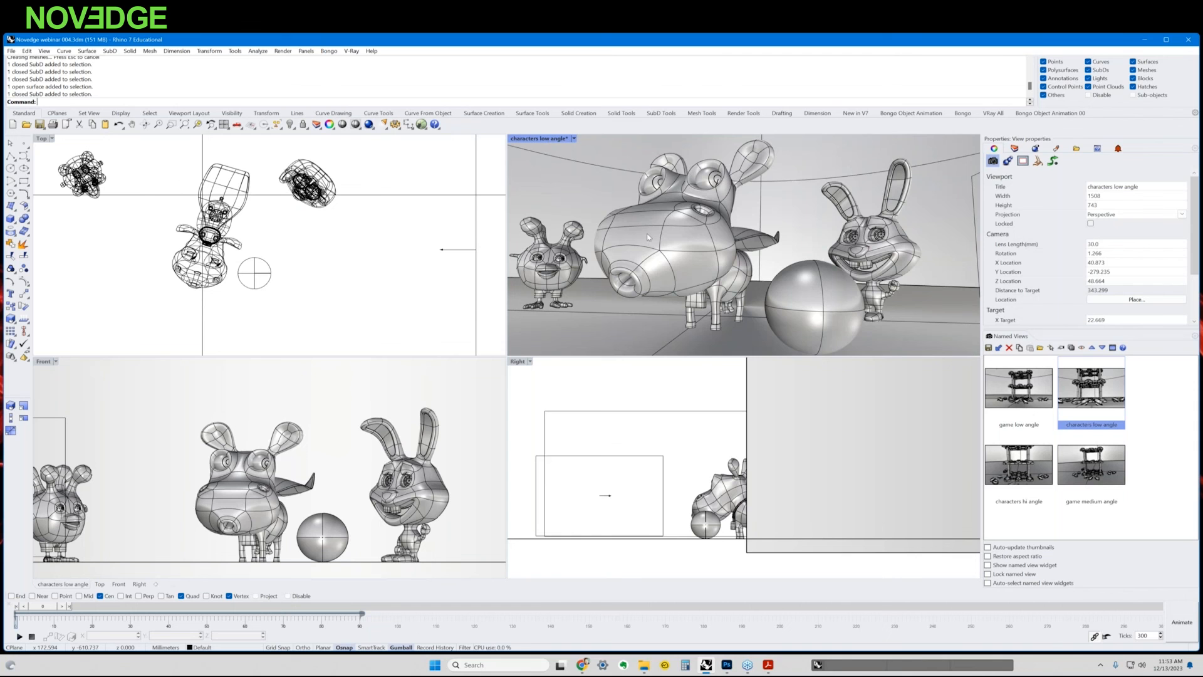
right_click_drag(647, 234, 647, 234)
scroll(646, 233, "up", 4)
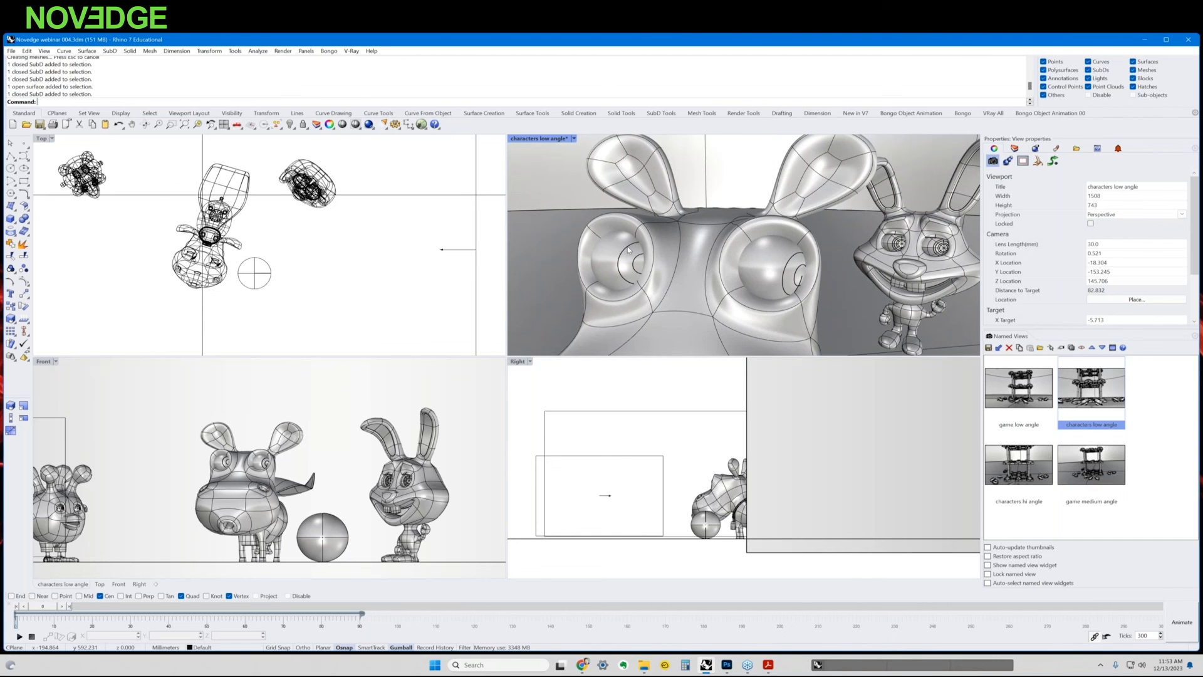
right_click_drag(628, 250, 629, 250)
left_click(690, 282)
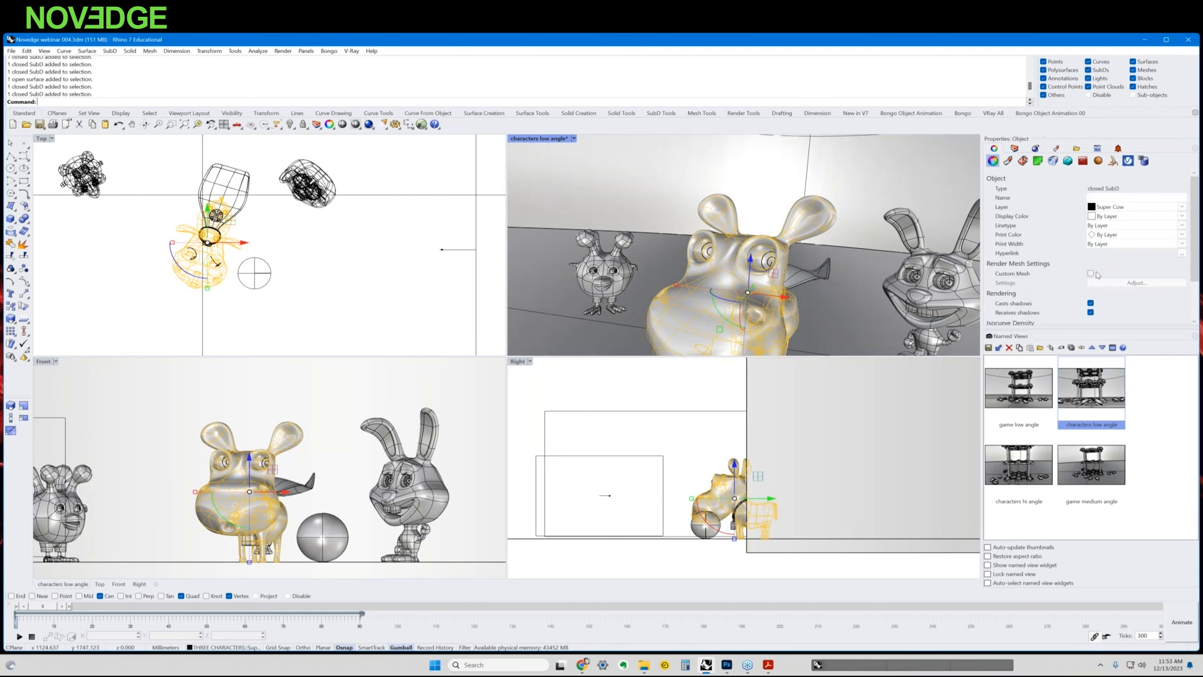
left_click(1091, 274)
left_click(1136, 283)
left_click(957, 434)
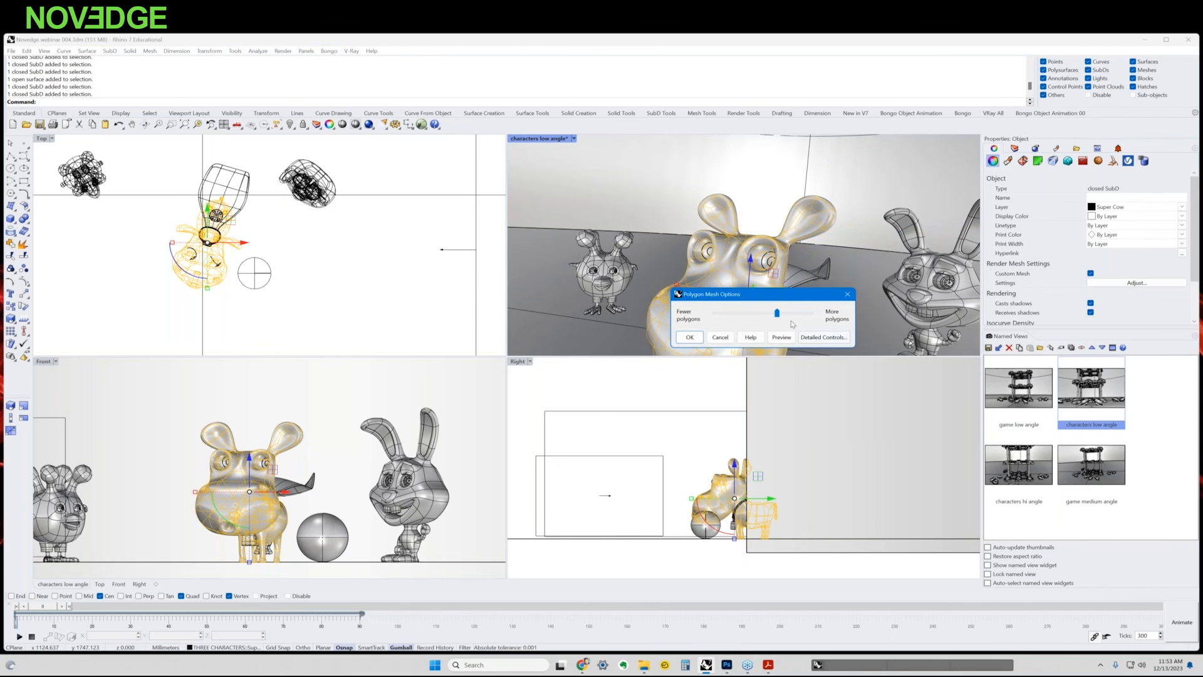
left_click_drag(778, 314, 811, 313)
key("Return")
Deselect the cow and delete the chrome sphere from the set
scroll(752, 174, "up", 6)
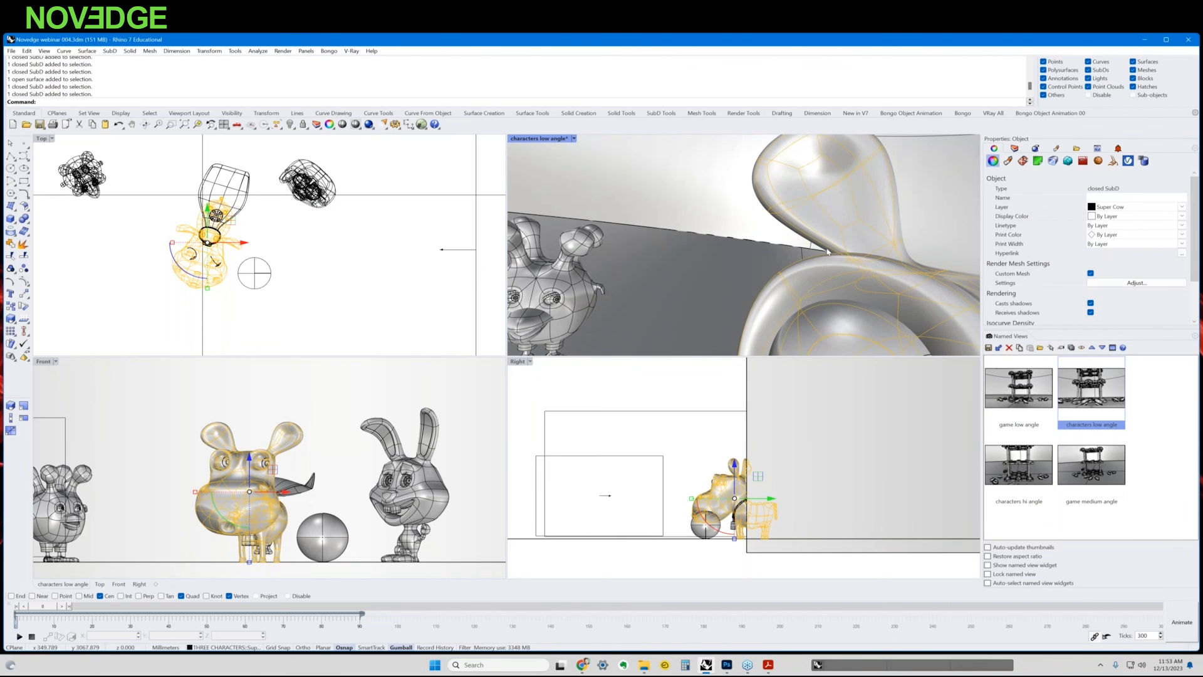
scroll(827, 251, "down", 6)
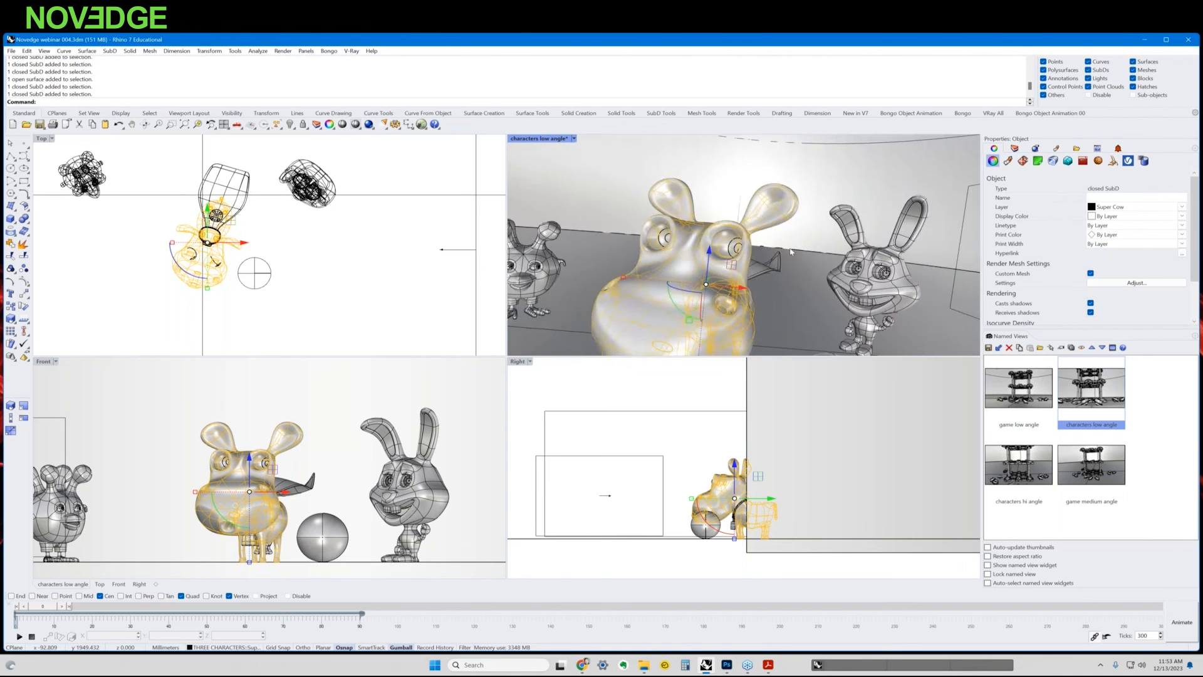
mouse_move(792, 250)
right_mouse_down()
mouse_move(757, 243)
mouse_move(810, 256)
right_mouse_up()
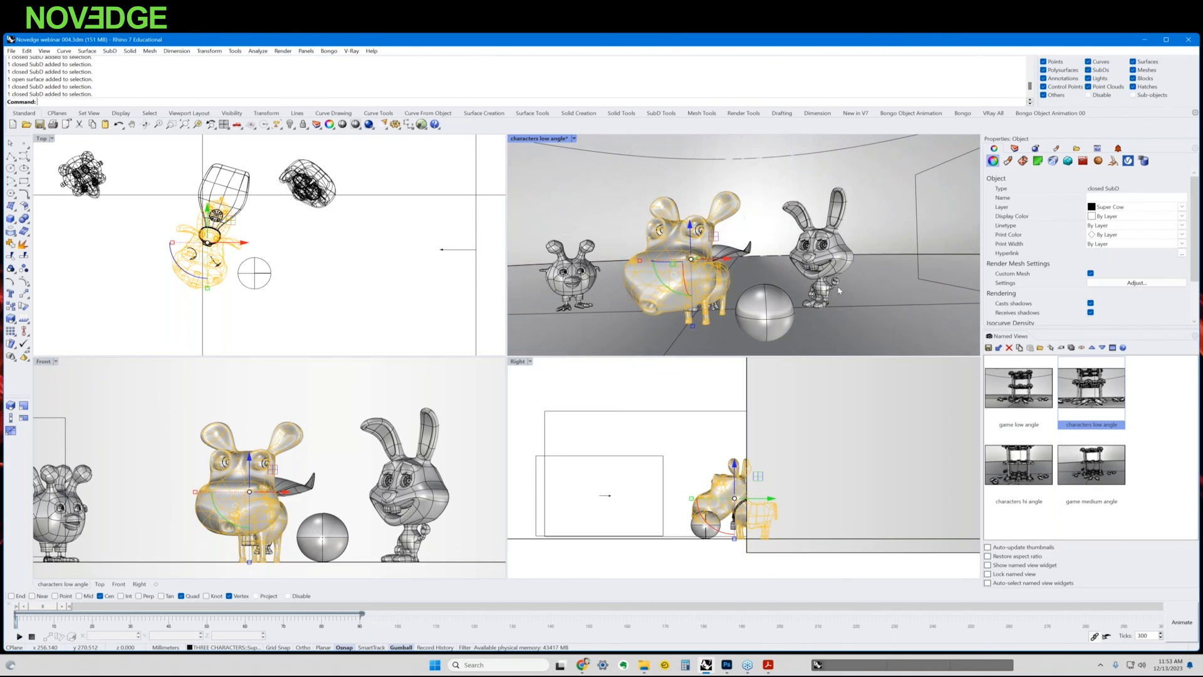
key("Escape")
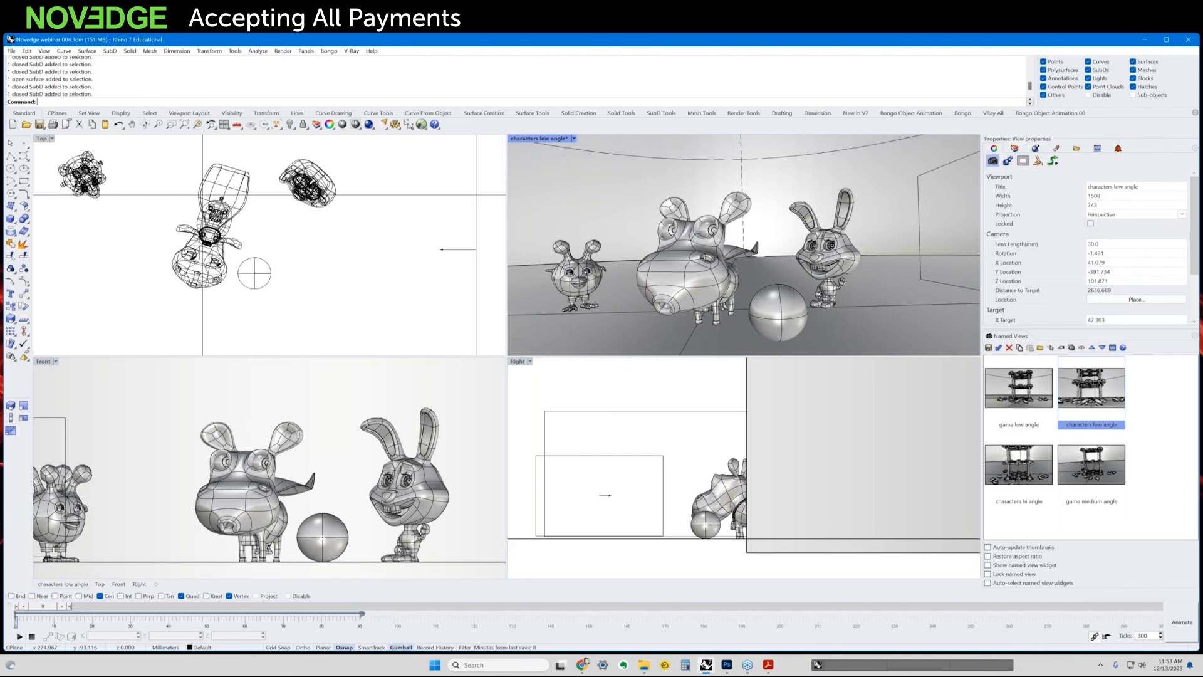
right_click_drag(868, 310, 894, 272, "shift")
scroll(895, 275, "up", 5)
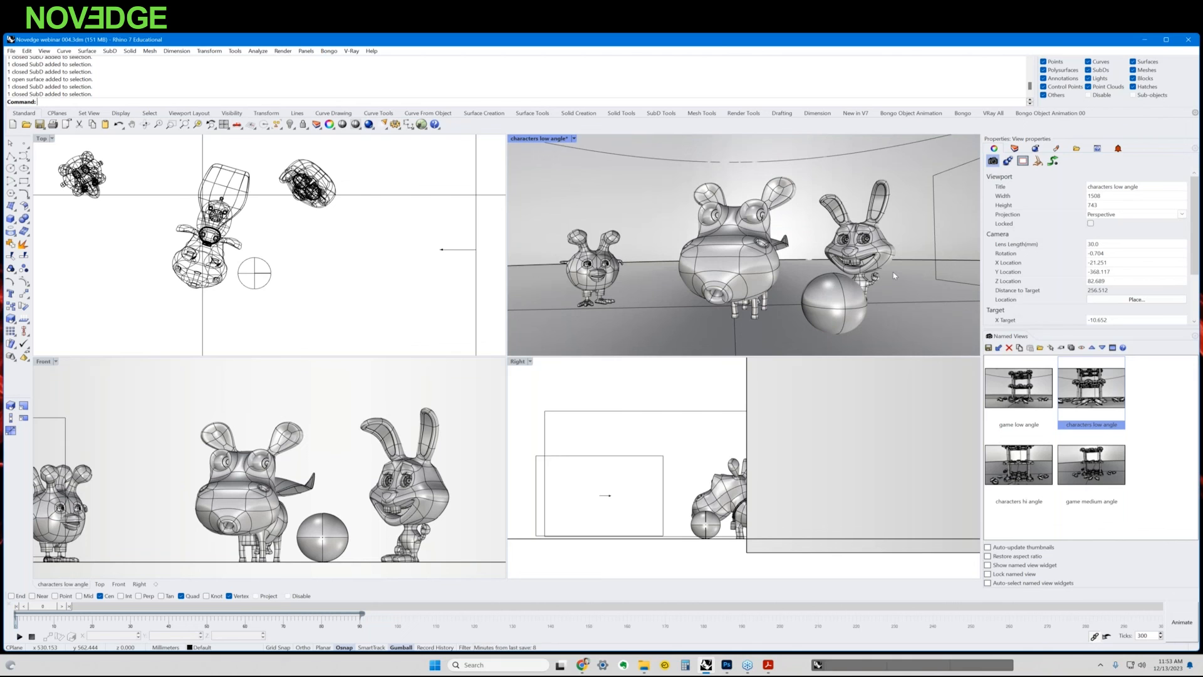
left_click(841, 324)
key("Delete")
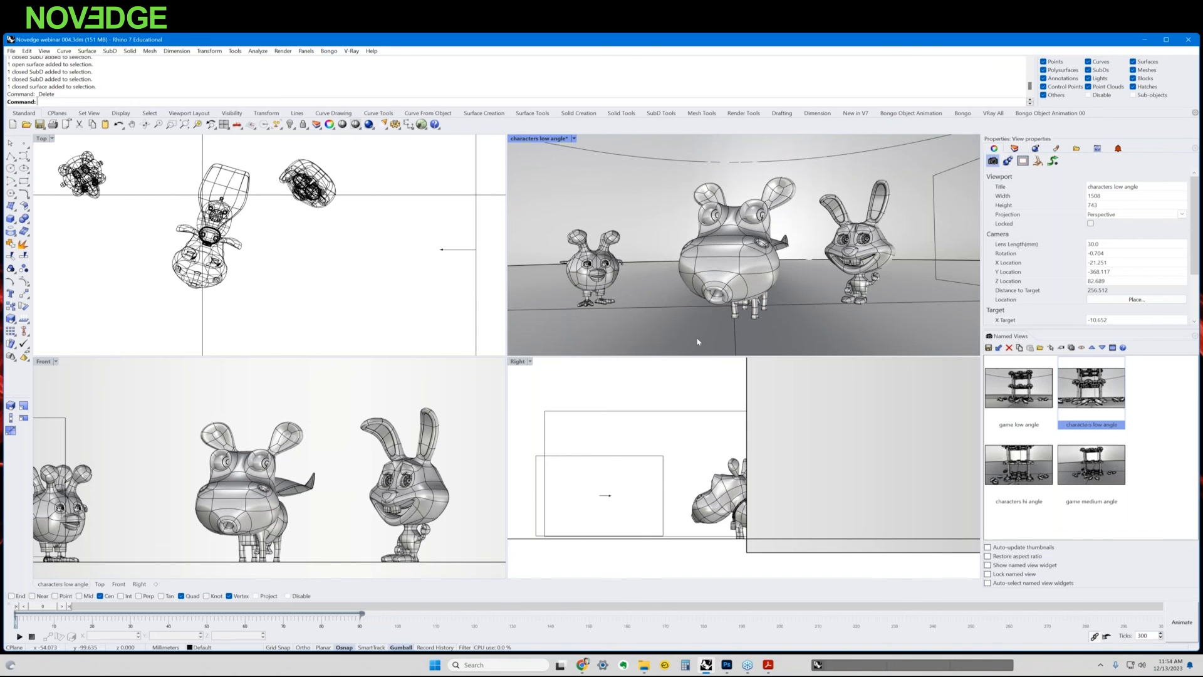
Review the scene's lights in the V-Ray Asset Editor and put the editor away
left_click(351, 50)
left_click(373, 63)
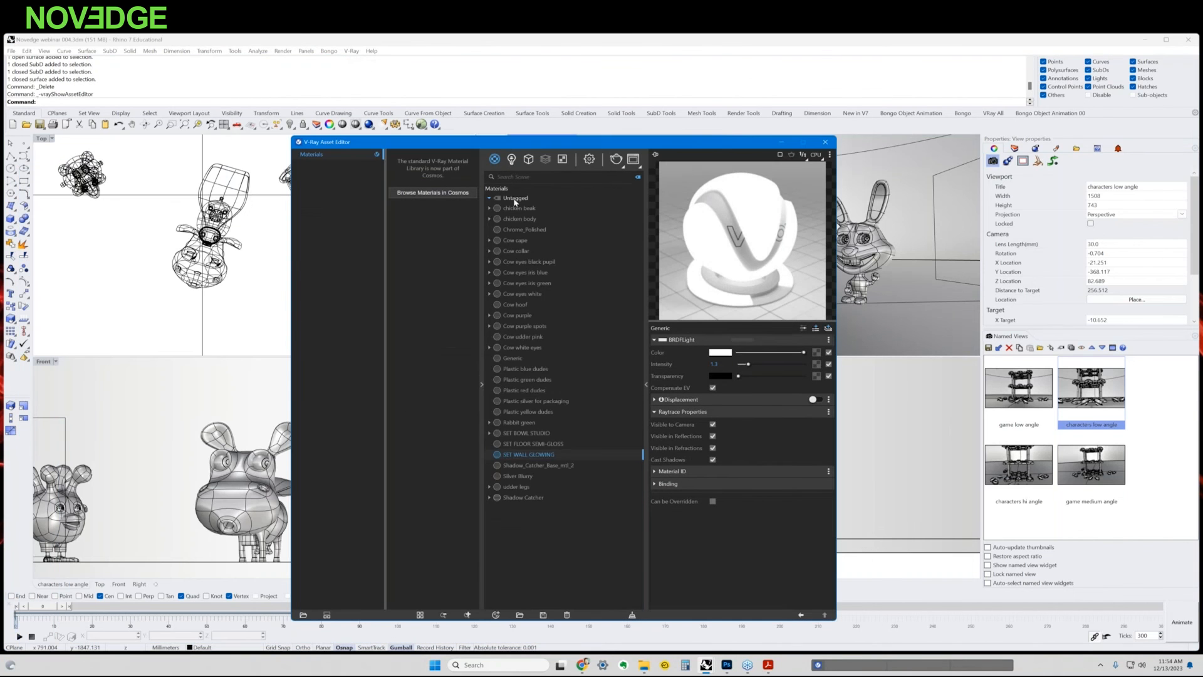
left_click(511, 158)
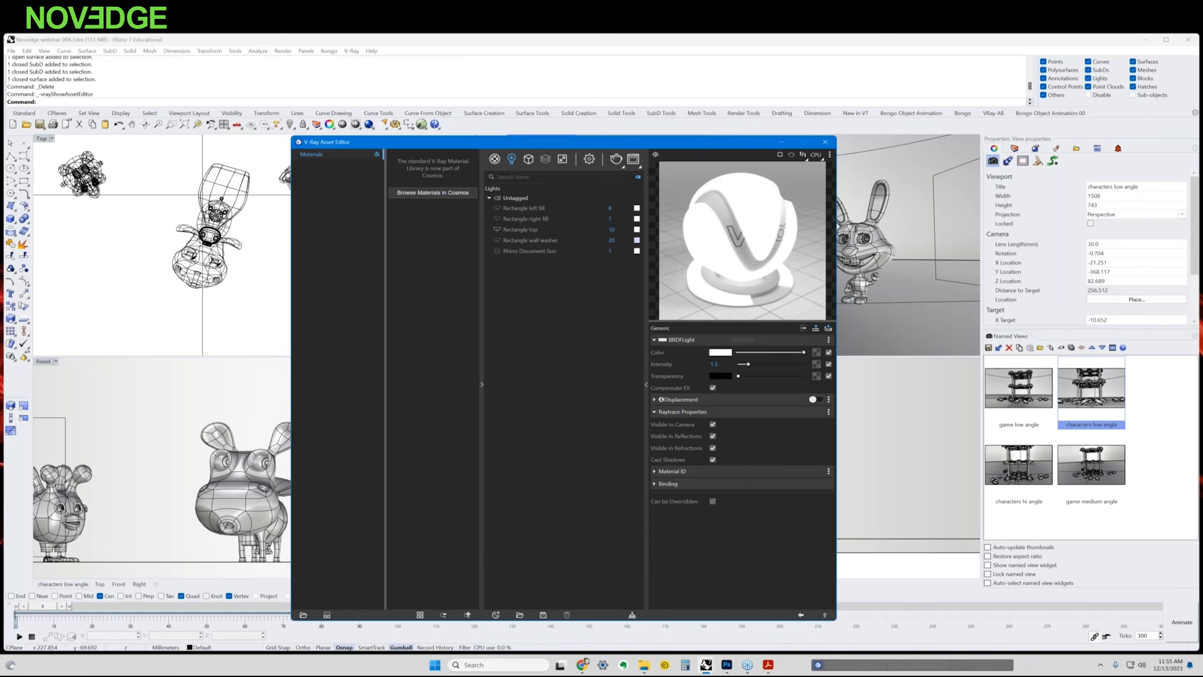
left_click(780, 143)
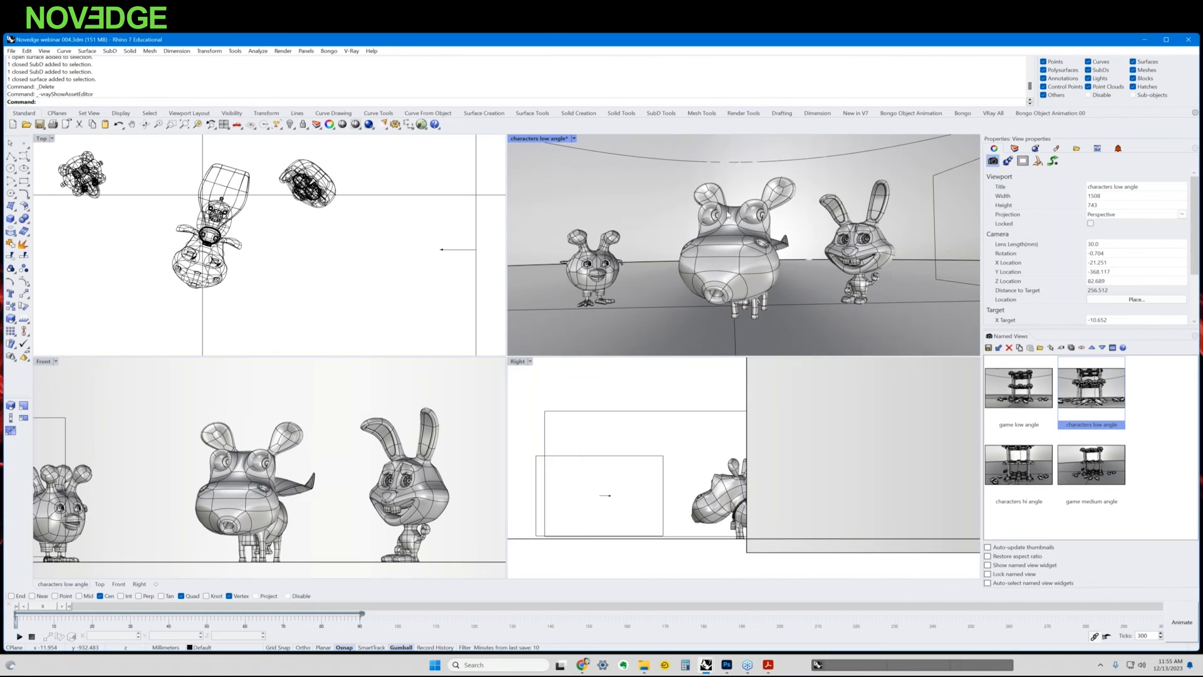
Lower the camera angle on the three characters, and set the V-Ray render output image width to 3500
right_click_drag(727, 215, 715, 202)
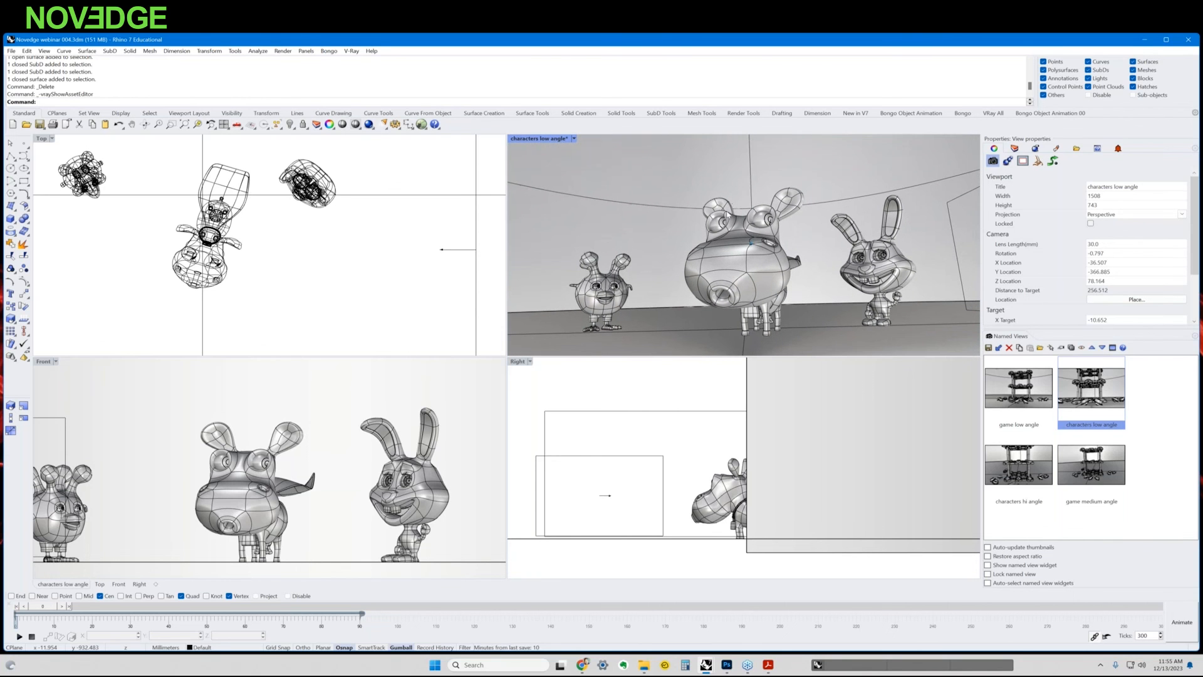
left_click(353, 51)
left_click(354, 62)
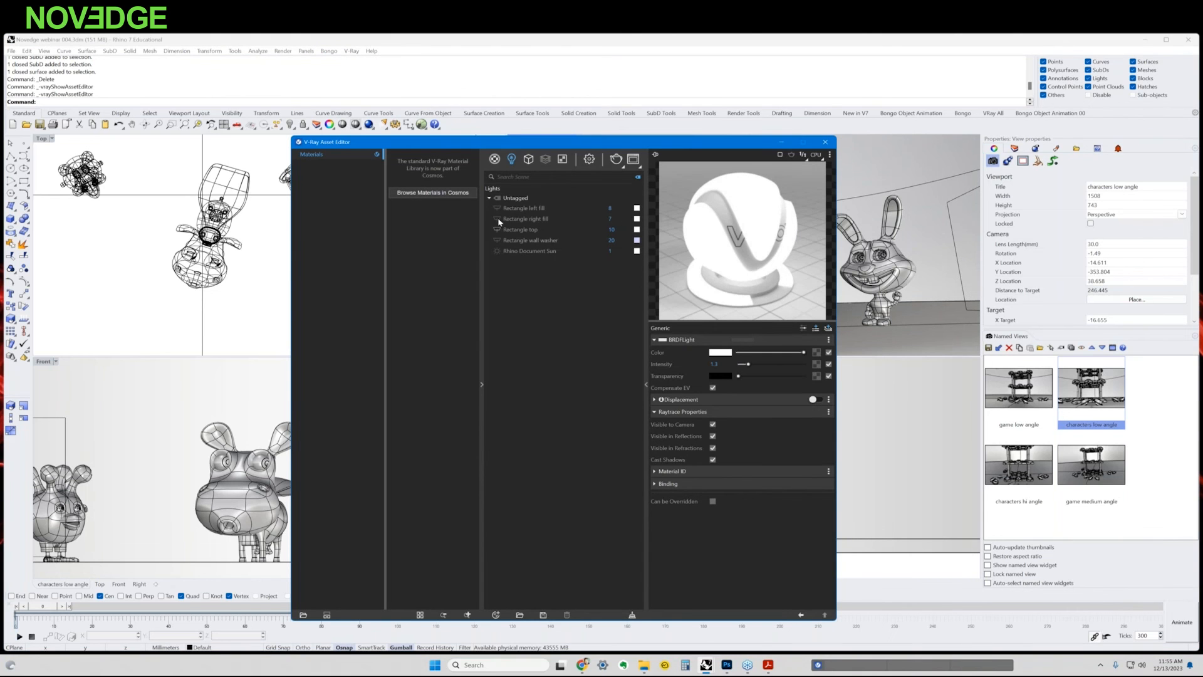
left_click_drag(589, 142, 518, 155)
left_click(517, 173)
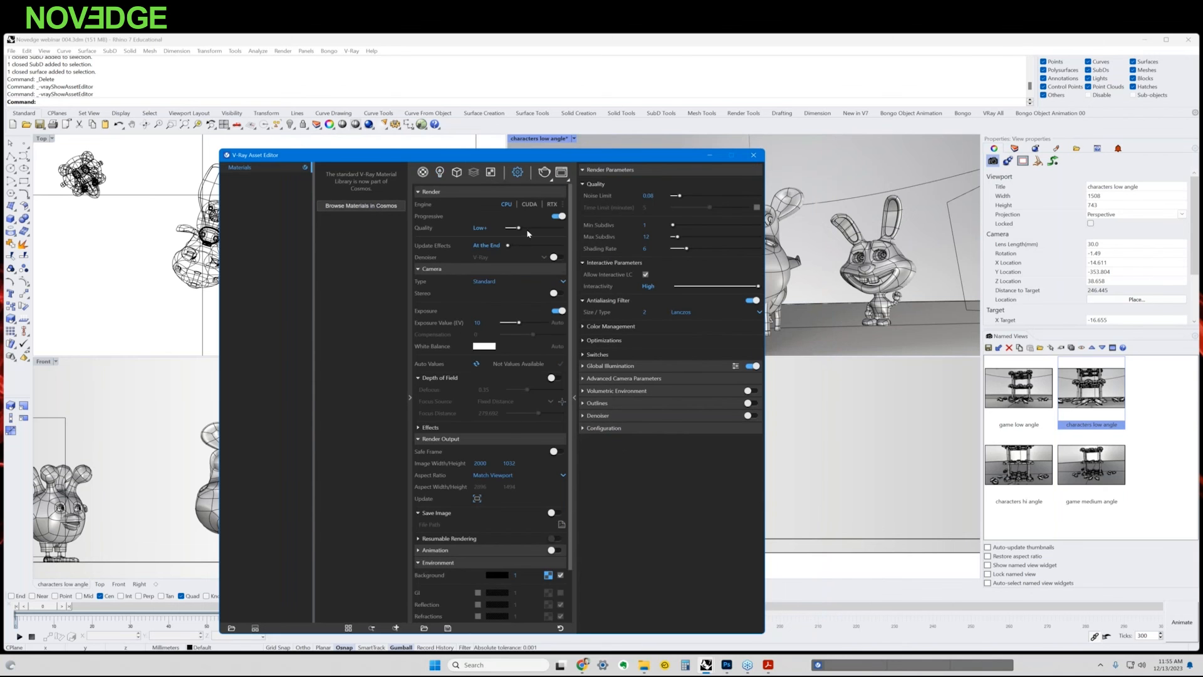
double_click(480, 463)
type("3500")
key("Return")
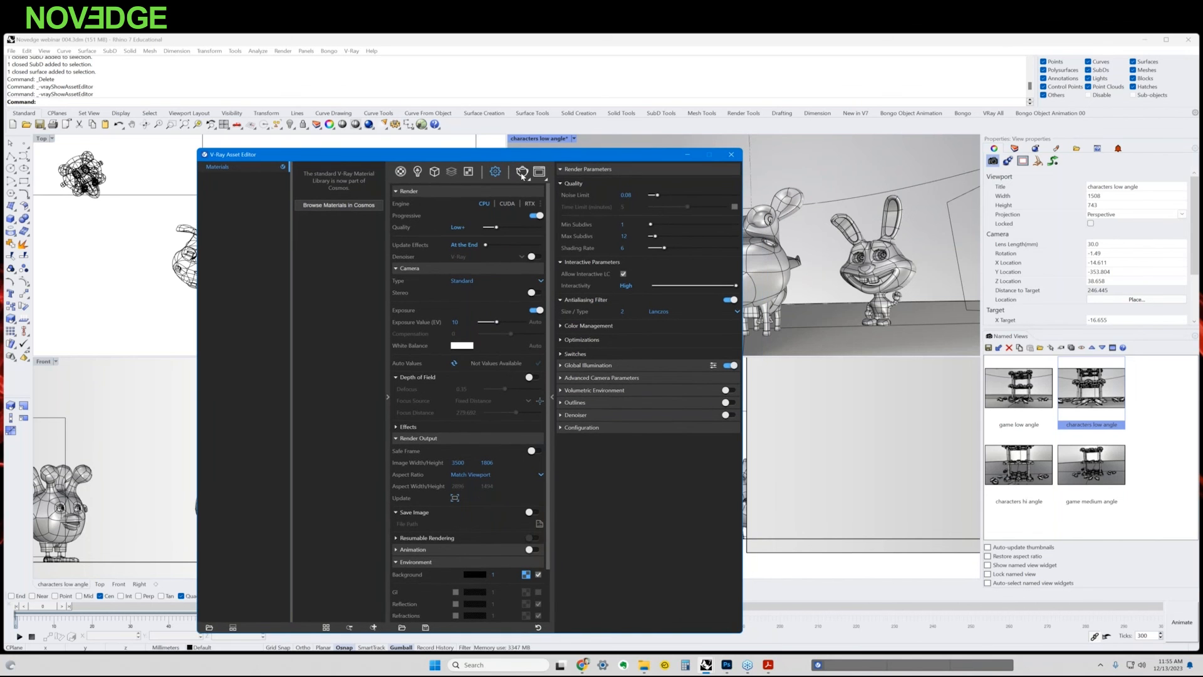
Render the low-angle view of the three characters and inspect the image up close in an enlarged V-Ray Frame Buffer
left_click(523, 176)
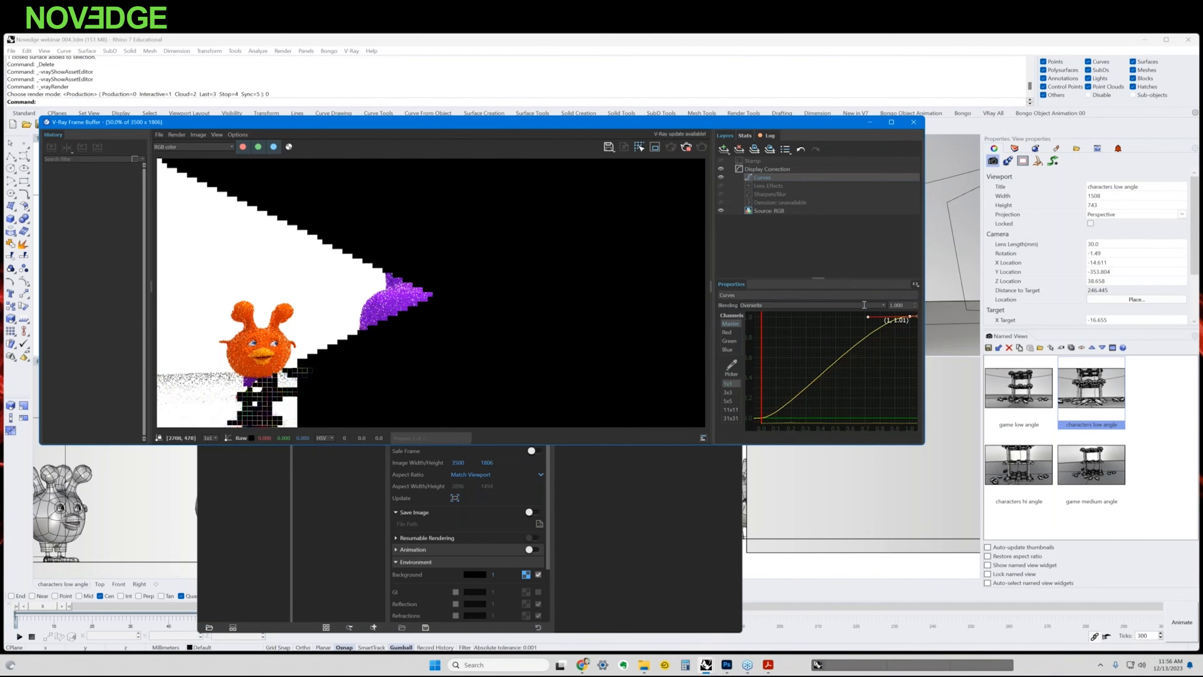
left_click_drag(925, 444, 1136, 632)
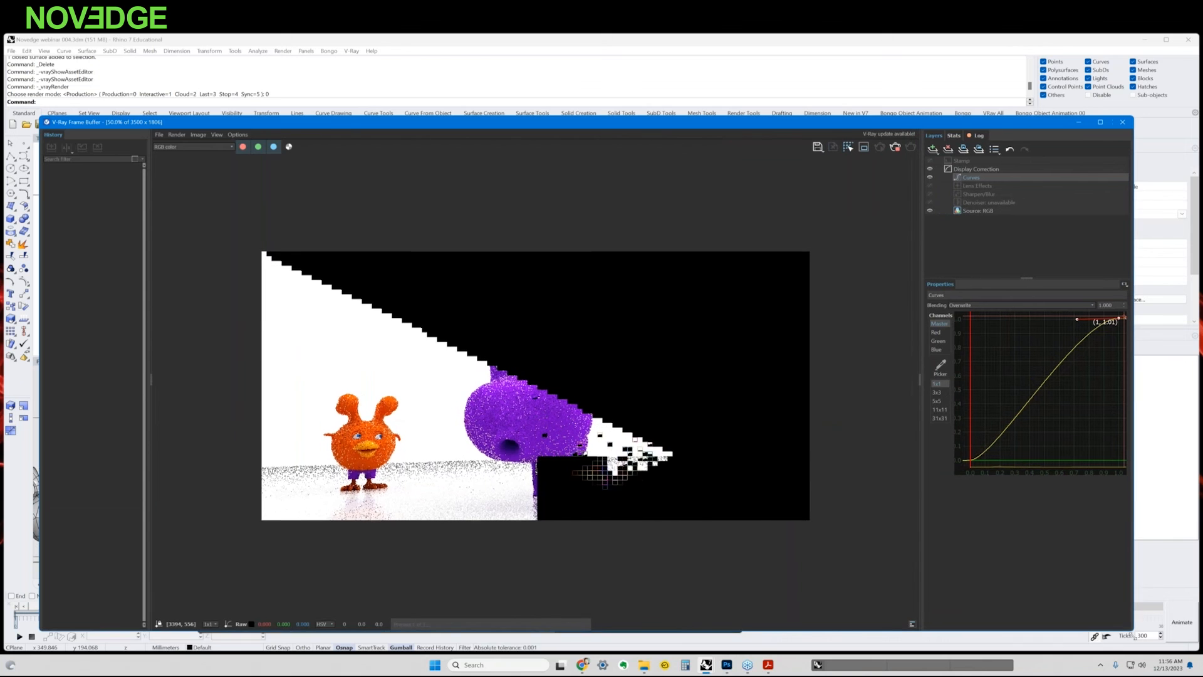
double_click(576, 415)
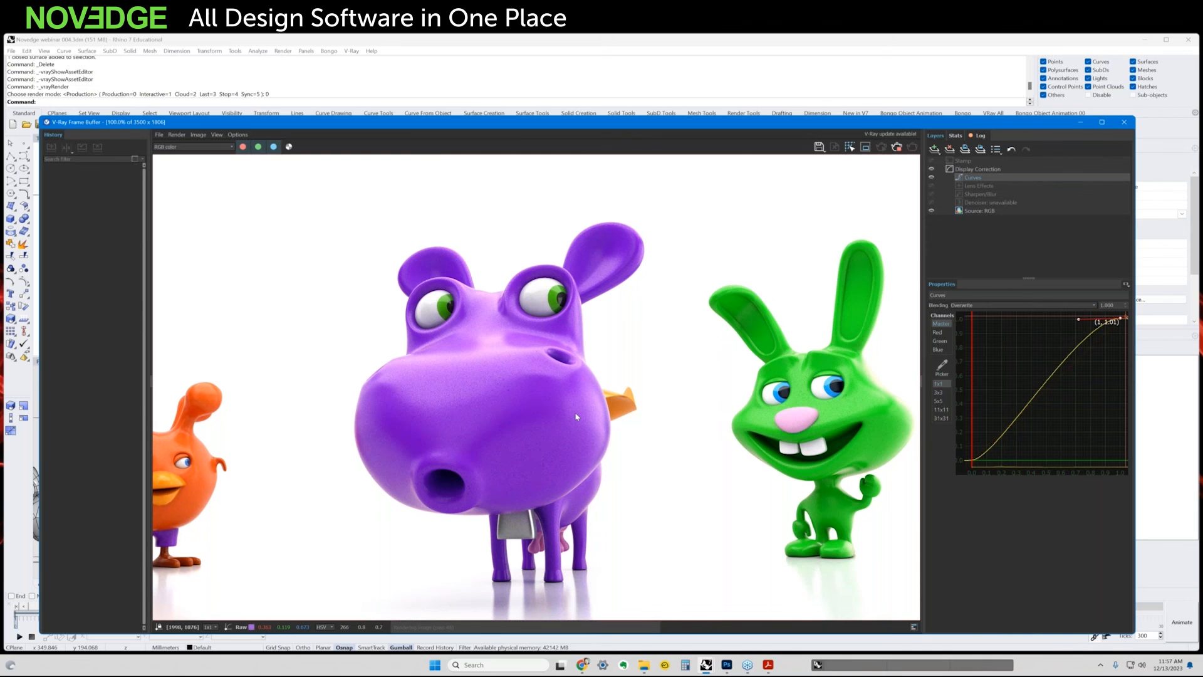
scroll(577, 417, "down", 2)
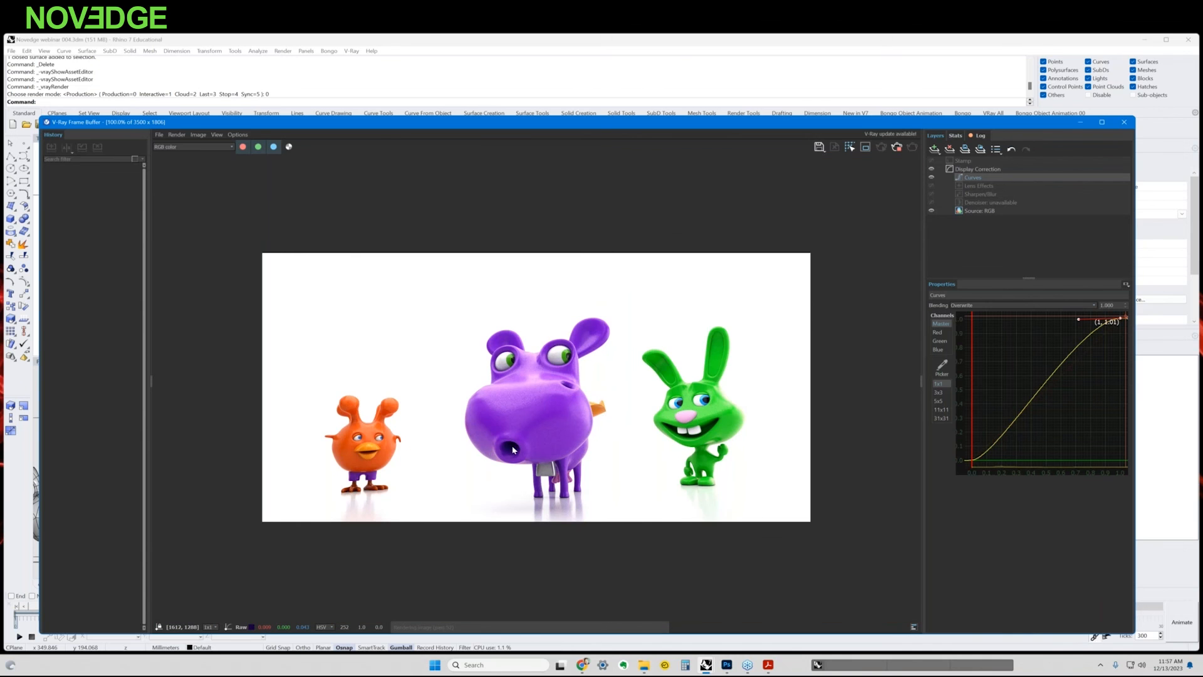
scroll(513, 449, "up", 2)
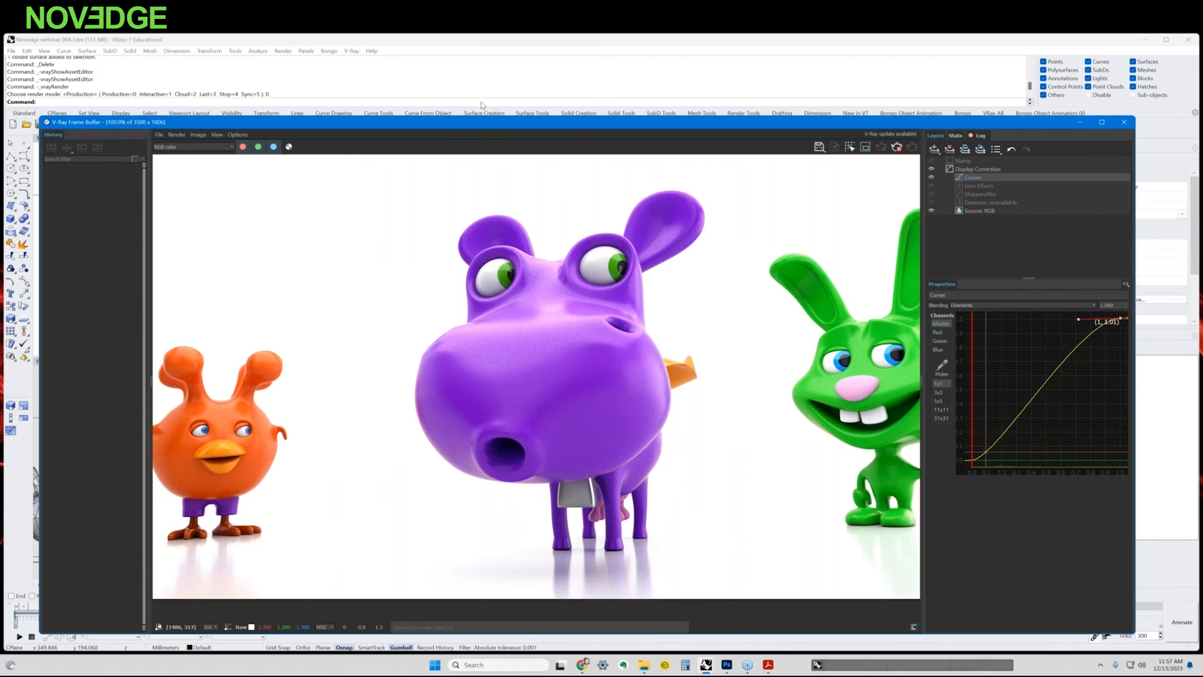
Reposition and enlarge the frame buffer, widening its image area so that all three rendered characters fit at 100% zoom
left_click_drag(482, 122, 483, 81)
left_click_drag(1135, 591, 1201, 651)
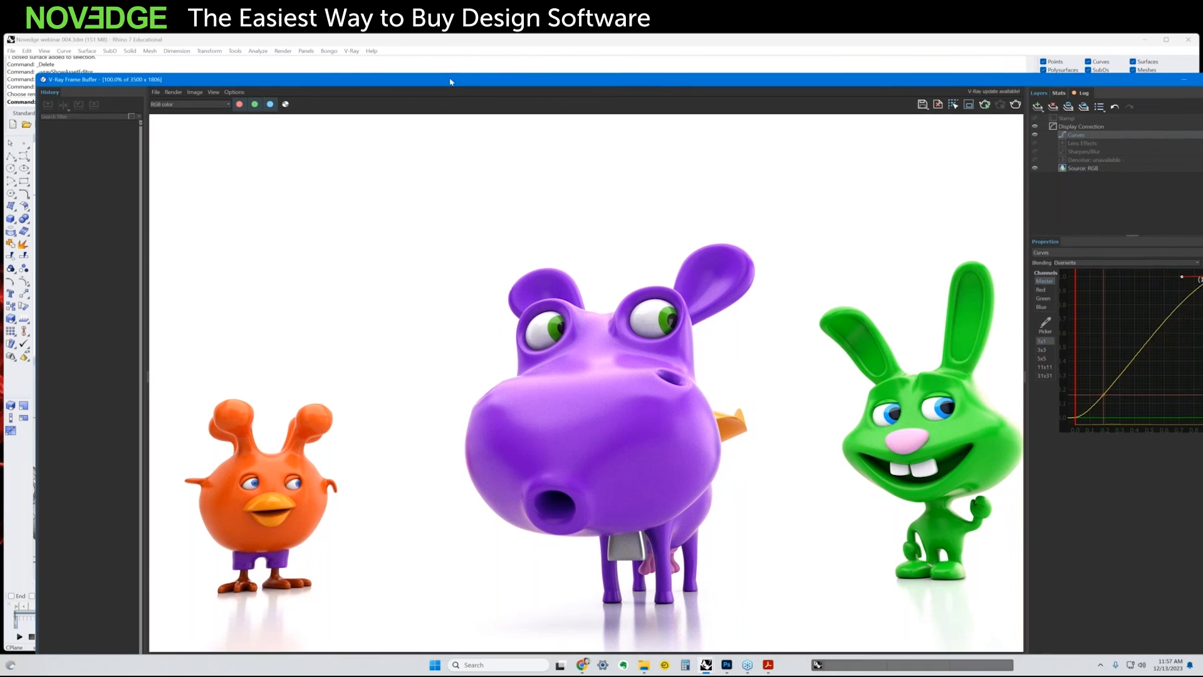
left_click_drag(457, 83, 430, 67)
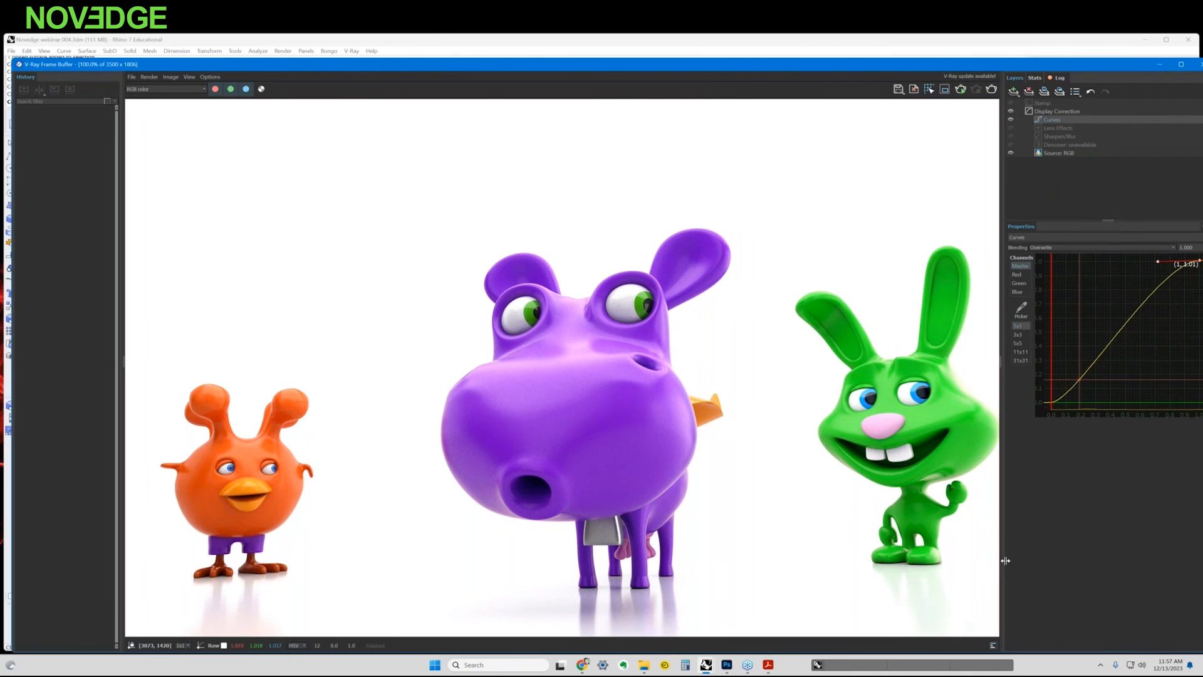
left_click_drag(1002, 564, 1074, 562)
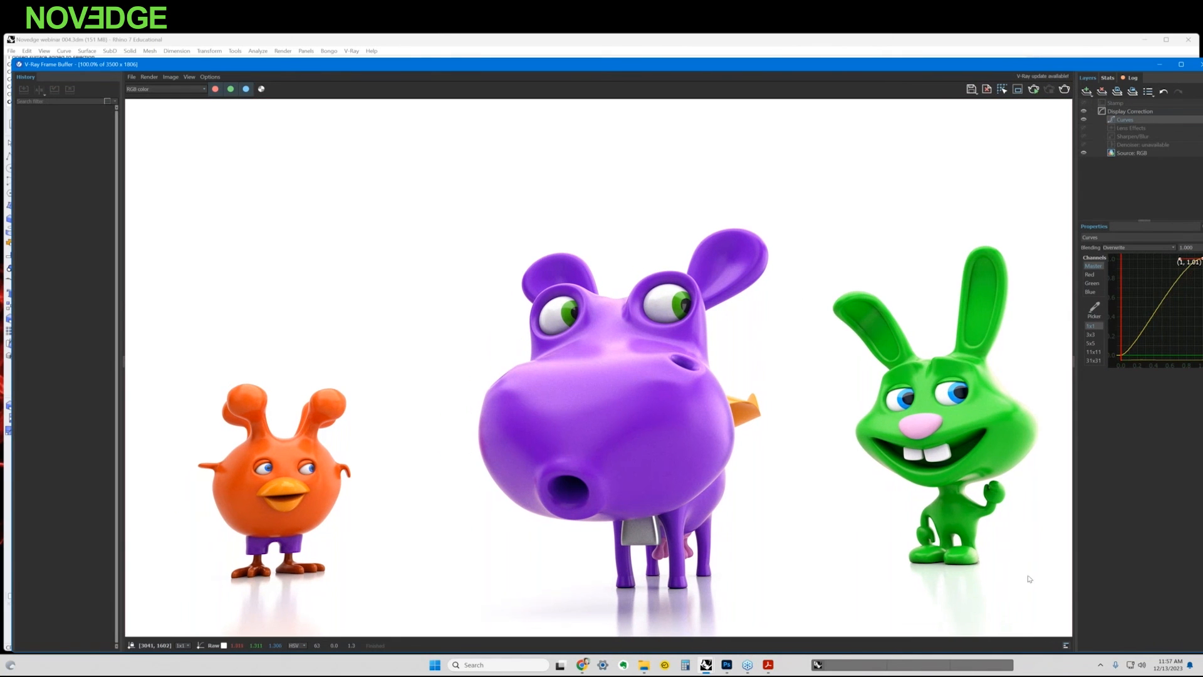